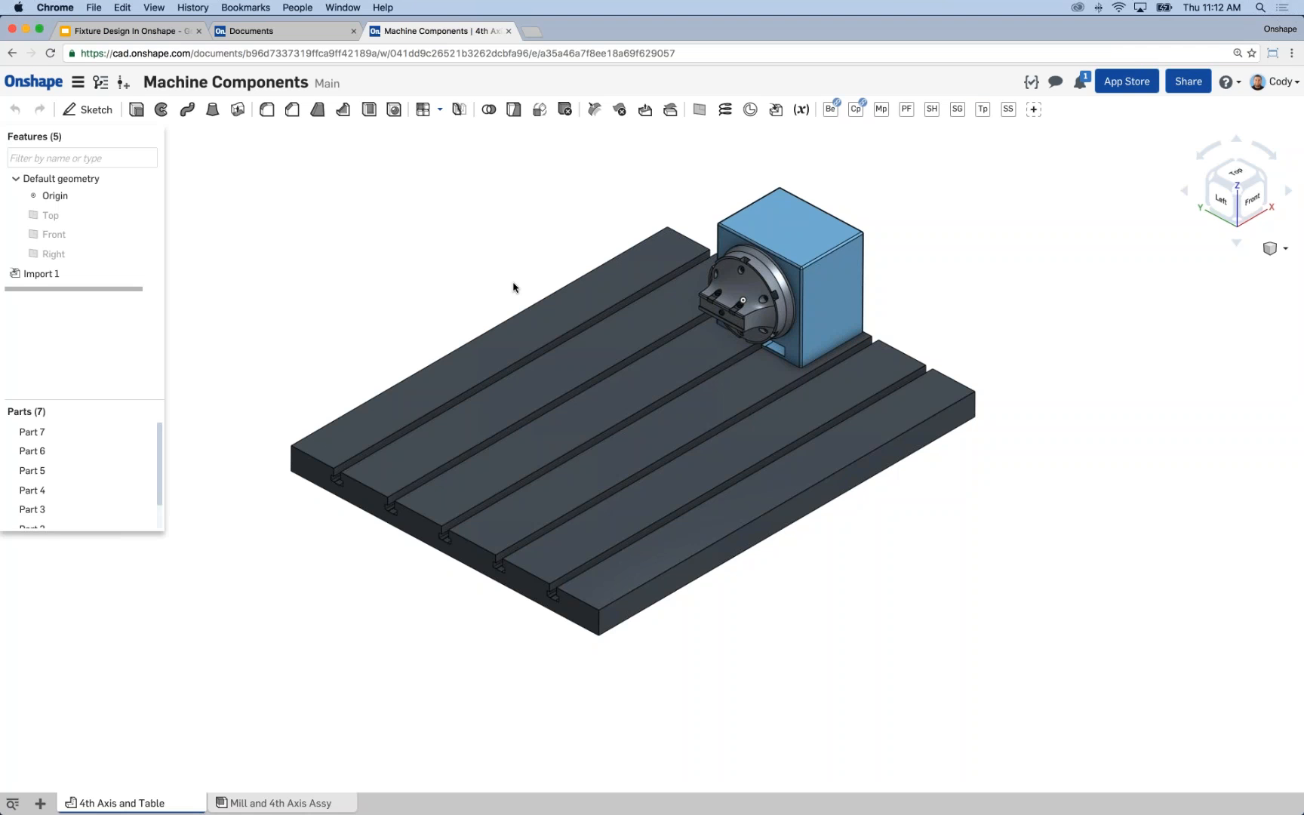
Examine the fourth-axis unit and slotted table up close and from different angles, and review the document's version history.
{"action": "scroll", "coordinate": [736, 314], "scroll_direction": "up", "scroll_amount": 6}
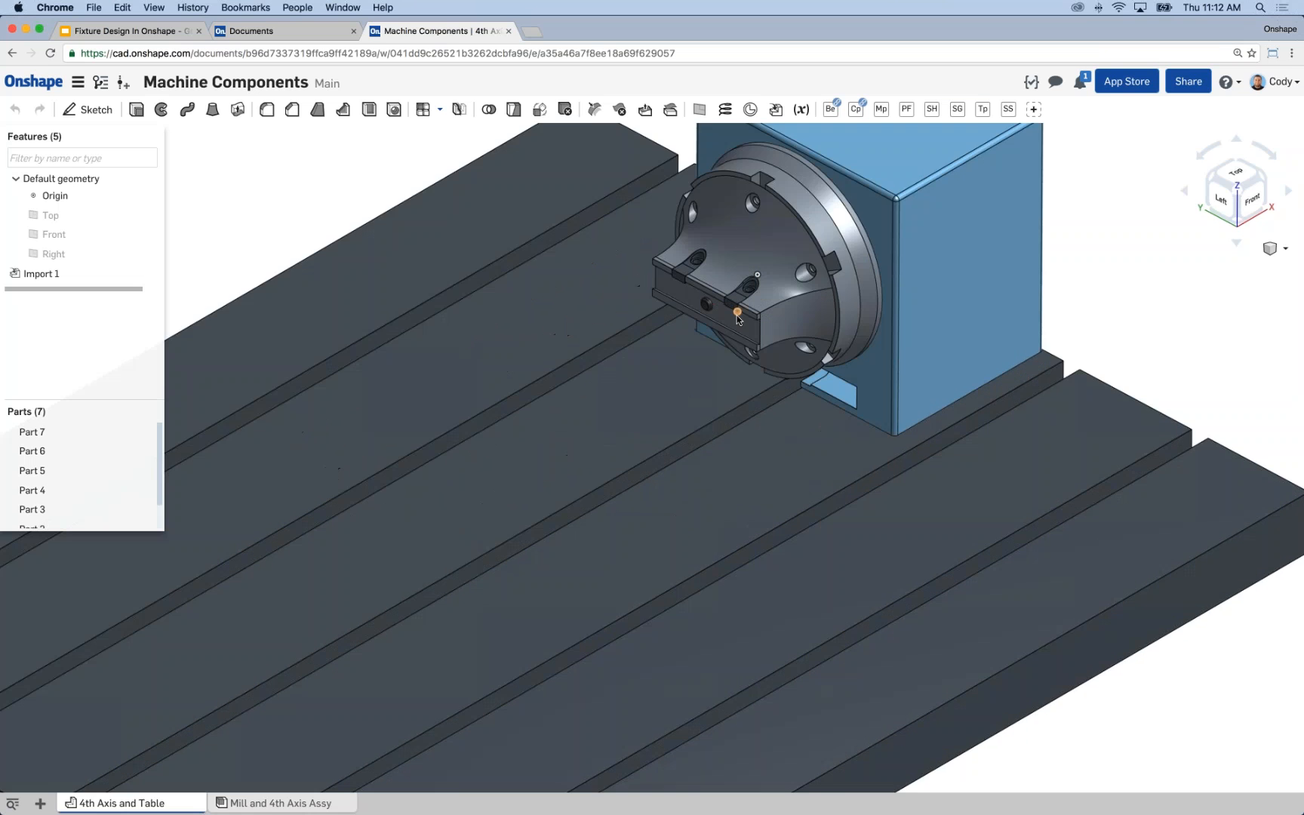
{"action": "right_click_drag", "start_coordinate": [732, 311], "coordinate": [647, 250]}
{"action": "scroll", "coordinate": [759, 323], "scroll_direction": "down", "scroll_amount": 6}
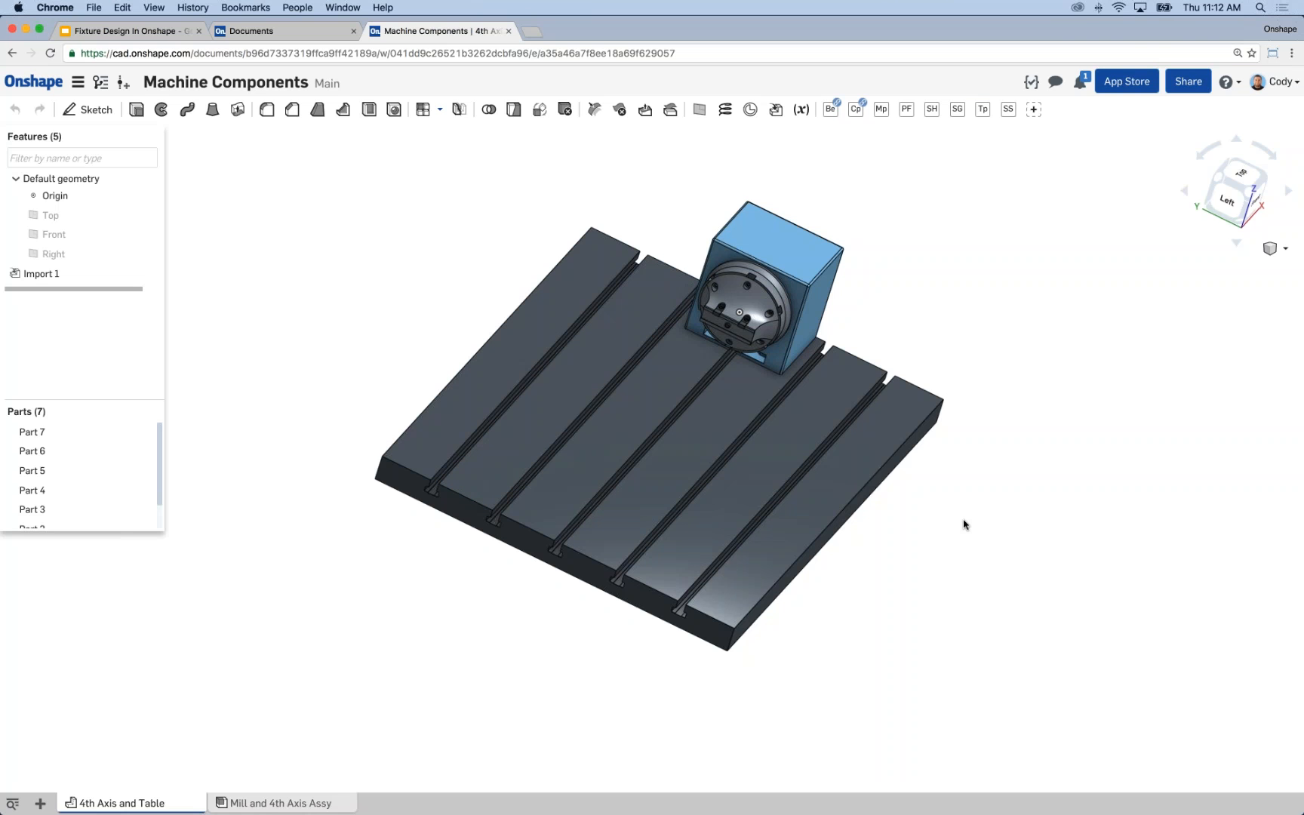
{"action": "right_click_drag", "start_coordinate": [451, 311], "coordinate": [435, 308]}
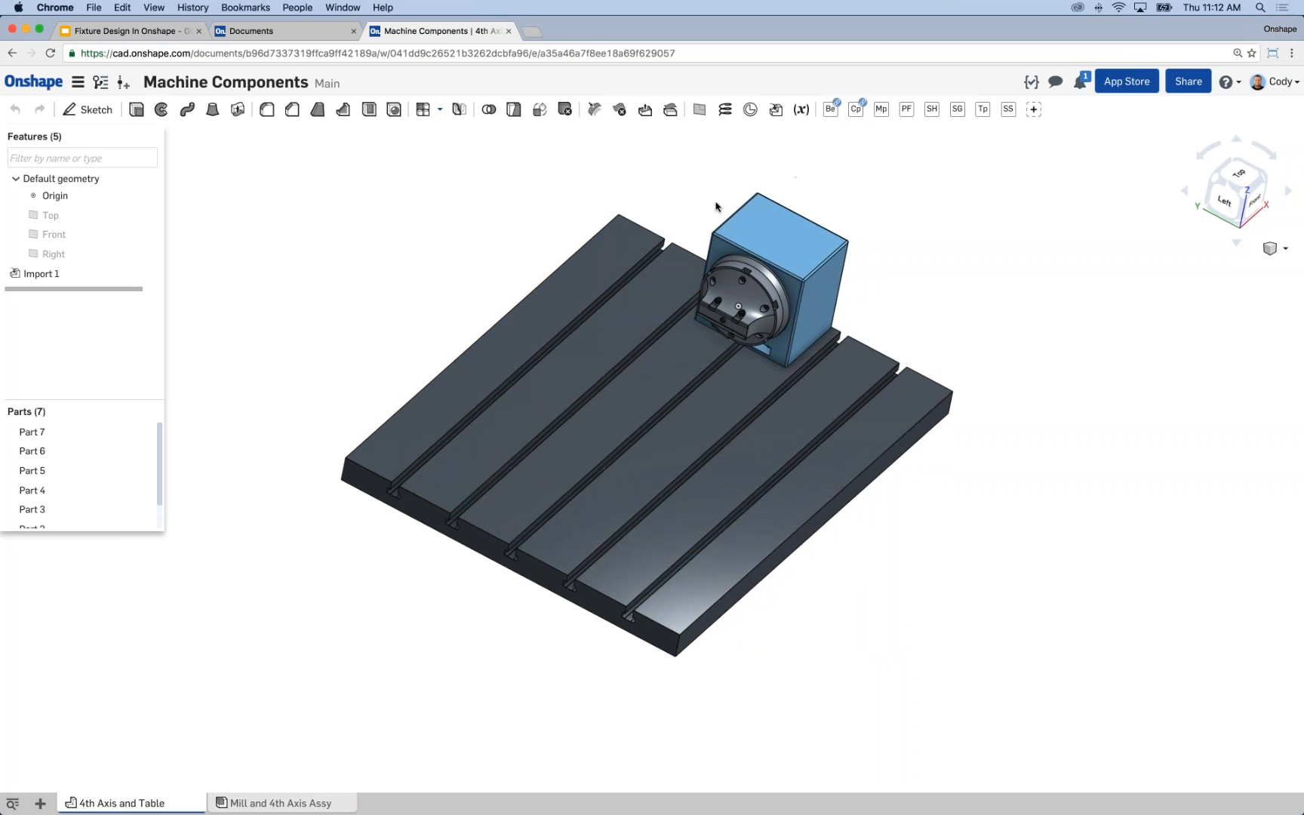
{"action": "middle_click_drag", "start_coordinate": [716, 206], "coordinate": [722, 197]}
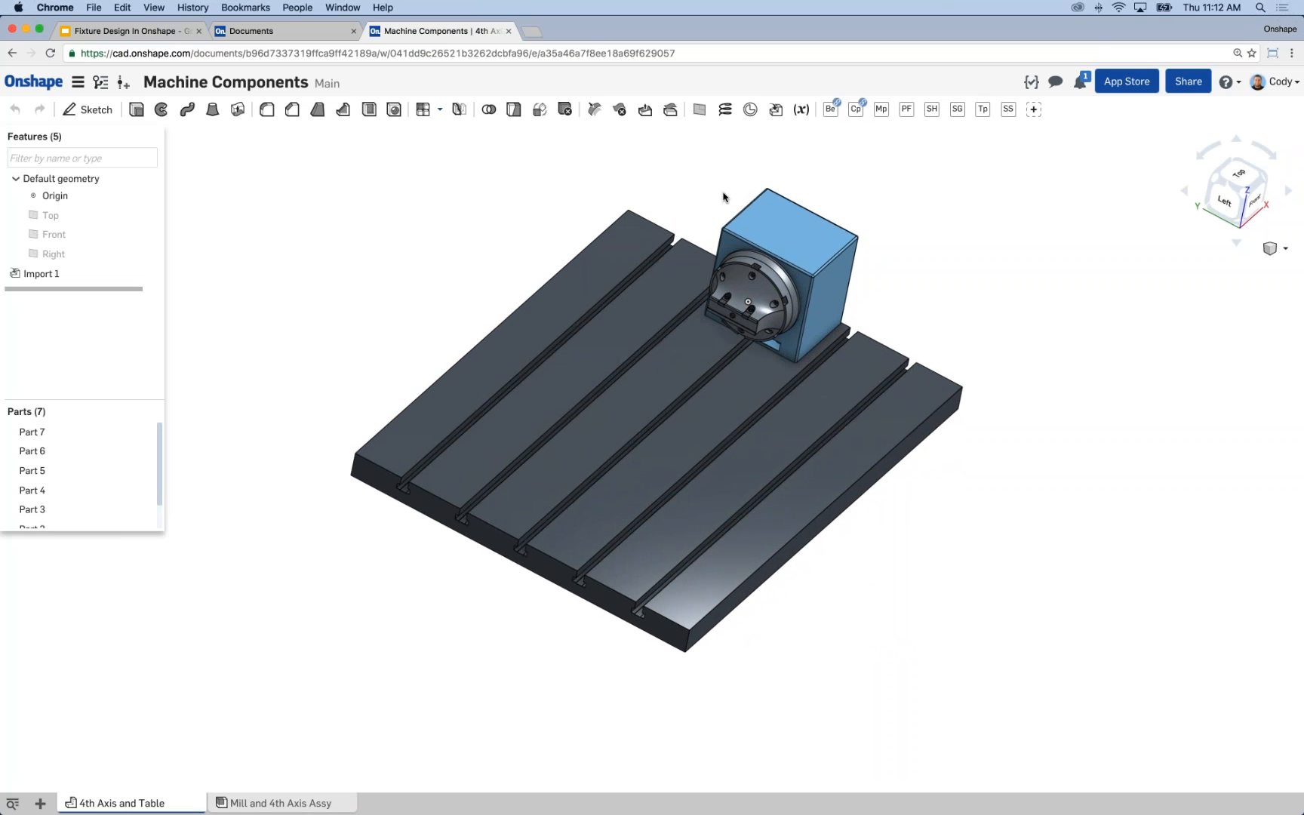
{"action": "left_click", "coordinate": [100, 82]}
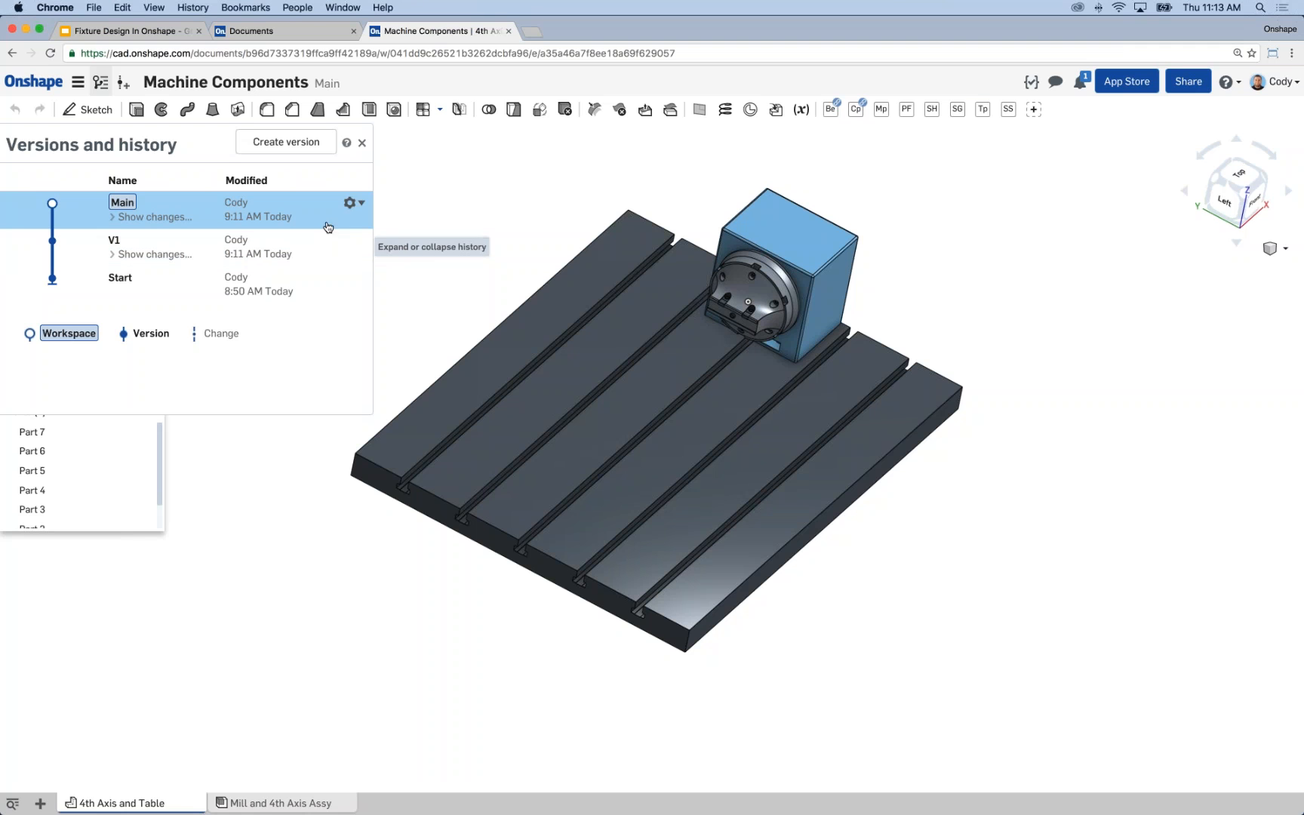
{"action": "left_click", "coordinate": [362, 143]}
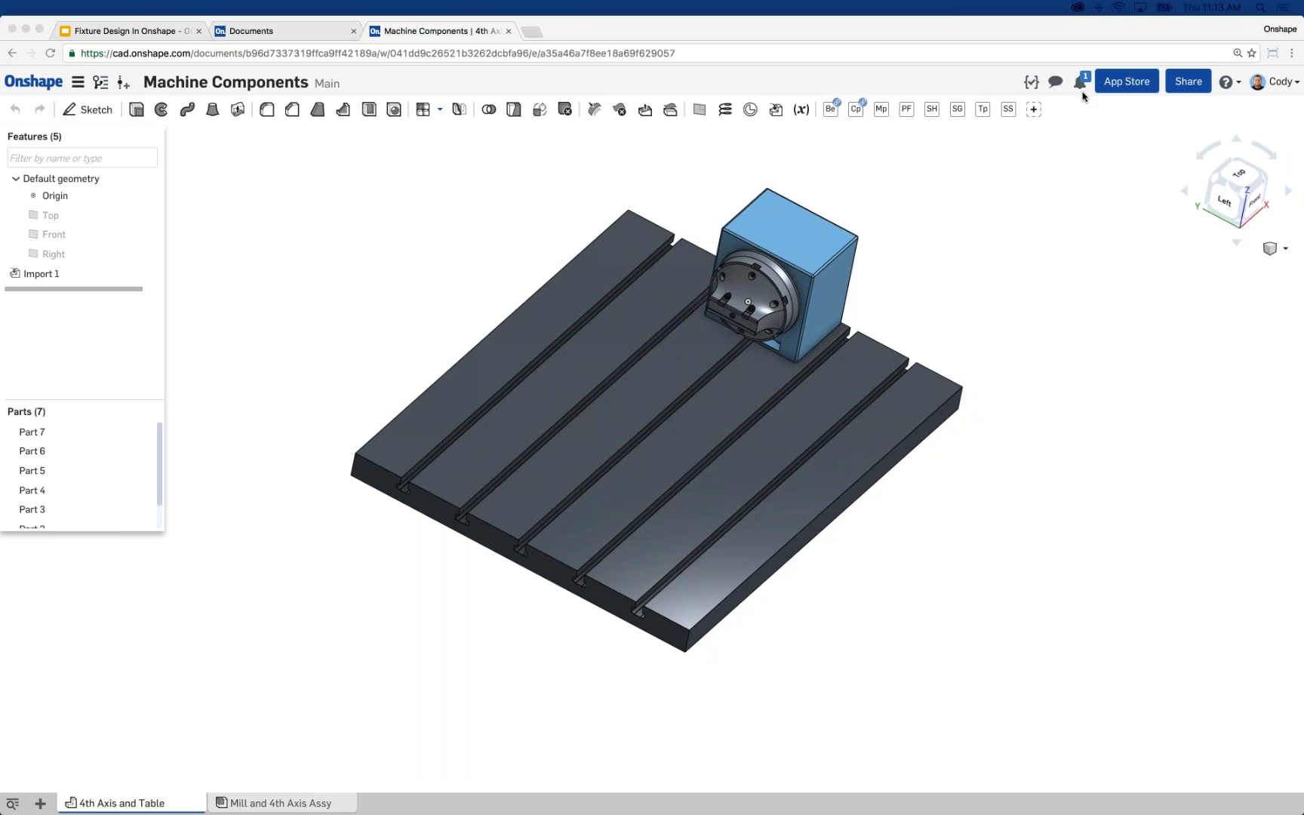
Create a new private document named Fixture Webinar with its owner set to me.
{"action": "left_click", "coordinate": [333, 262]}
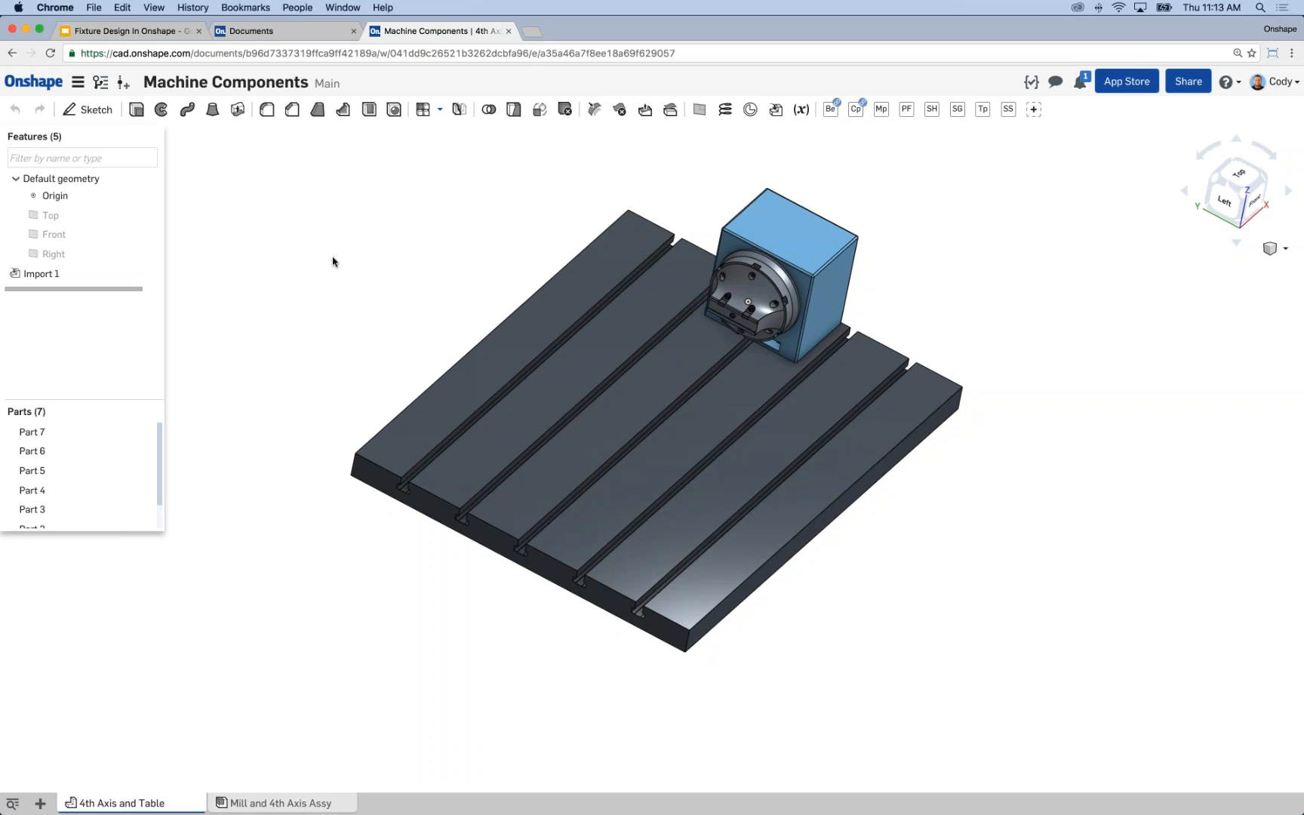
{"action": "left_click", "coordinate": [289, 32]}
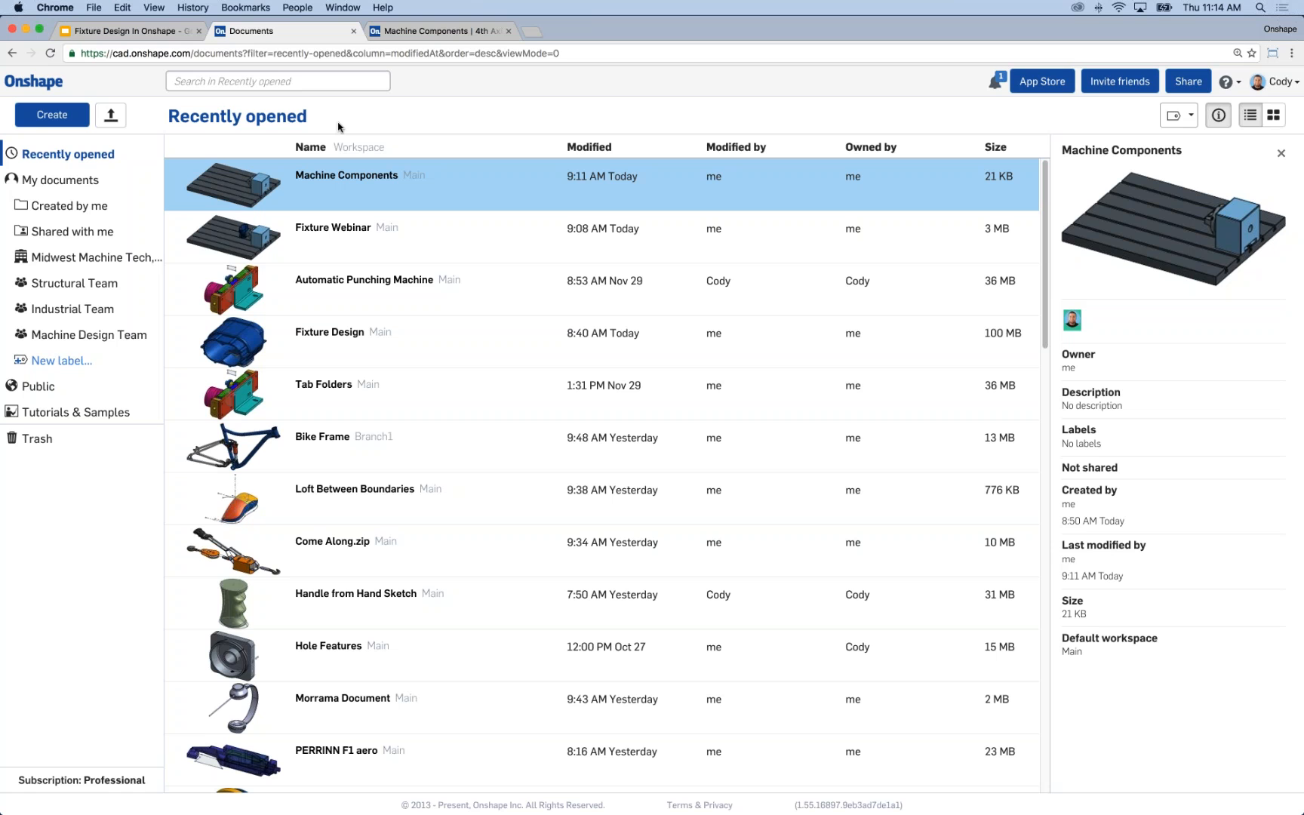
{"action": "left_click", "coordinate": [52, 115]}
{"action": "type", "text": "Fixture"}
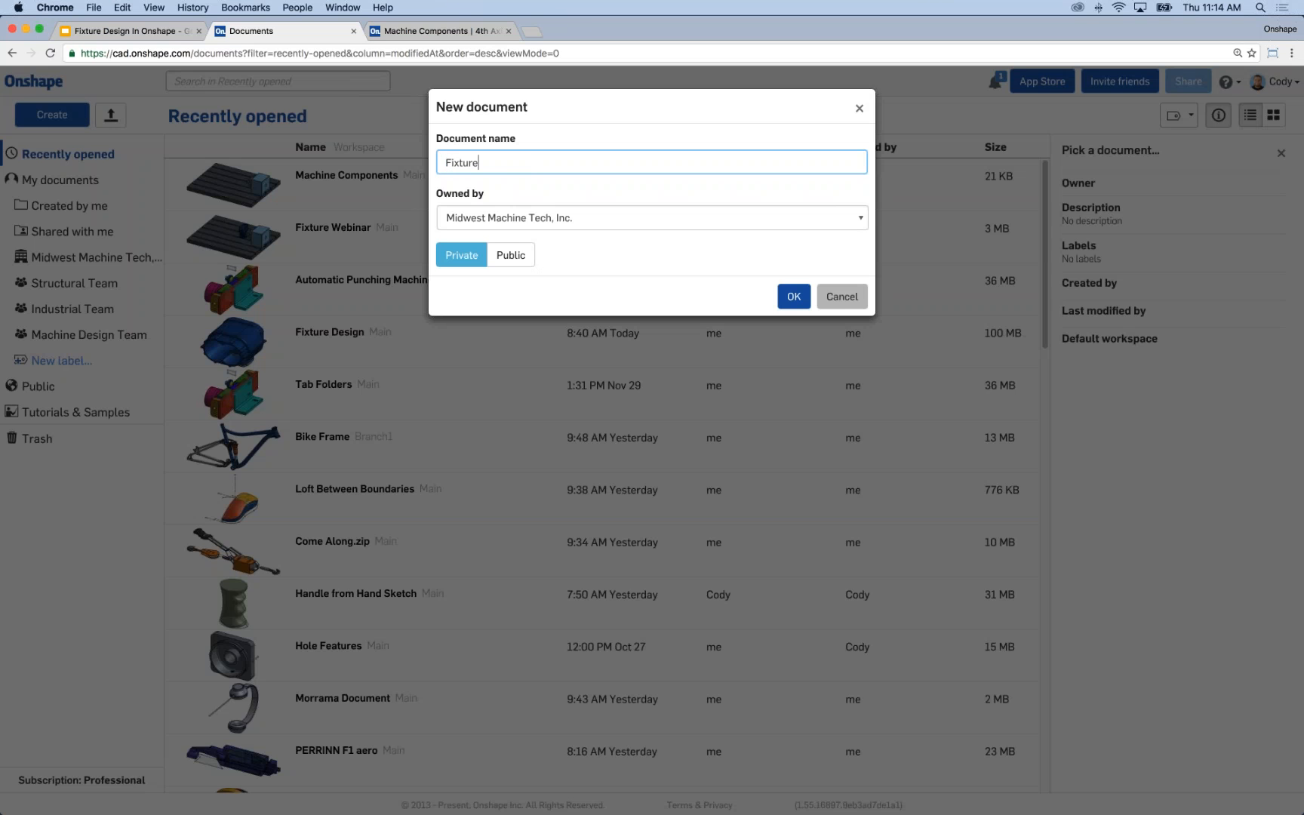
{"action": "type", "text": " Webinar"}
{"action": "left_click", "coordinate": [459, 218]}
{"action": "left_click", "coordinate": [453, 203]}
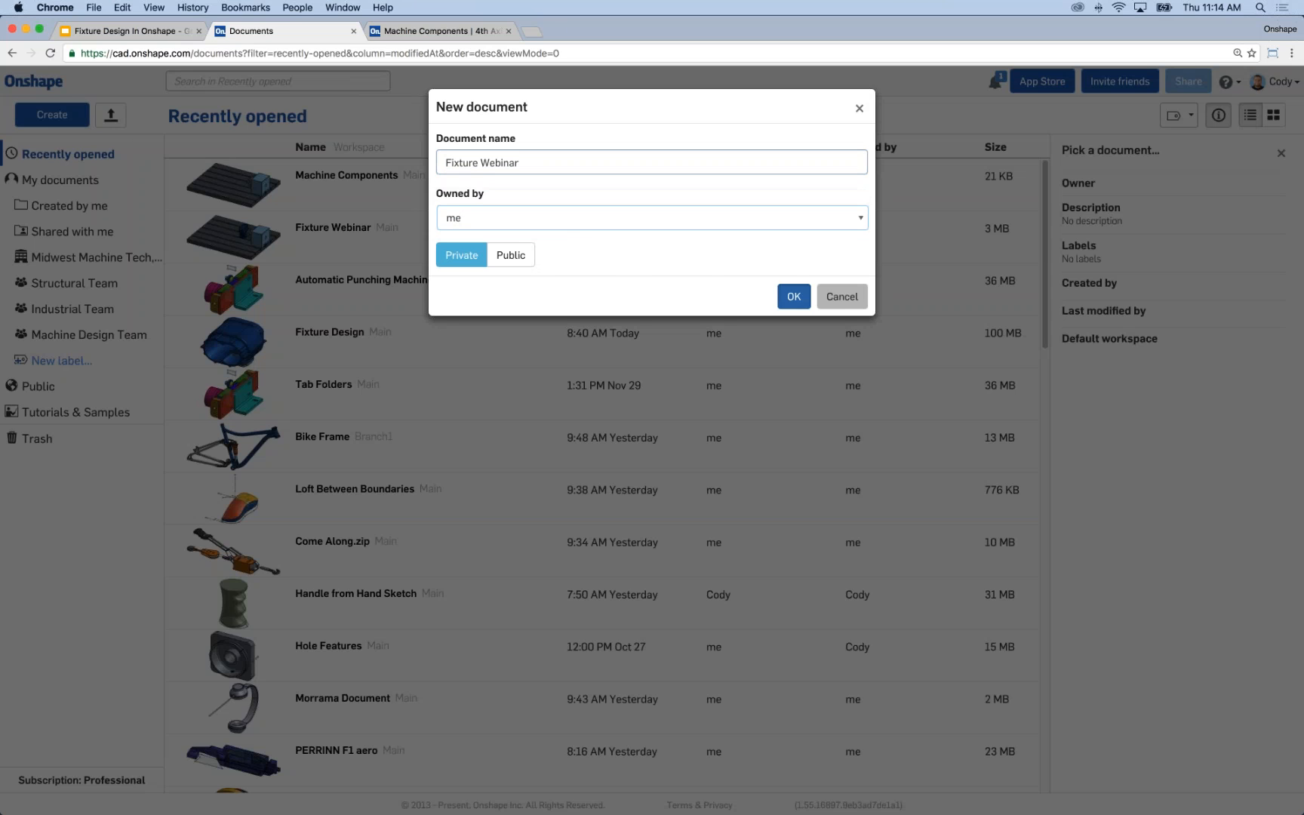
{"action": "left_click", "coordinate": [793, 296]}
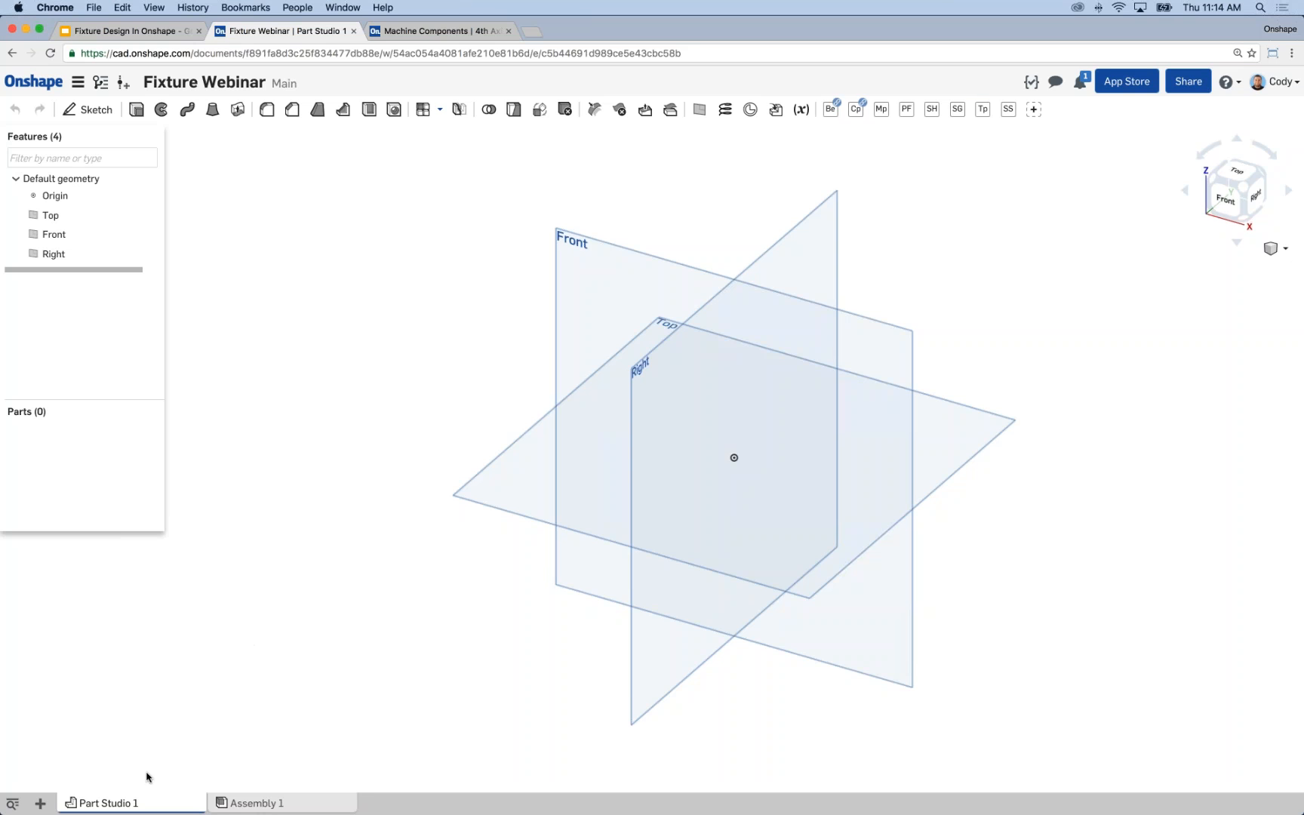
Import Supercharger Housing.SLDPRT from the Downloads folder into the document without Y Axis Up coordinates.
{"action": "left_click", "coordinate": [41, 804]}
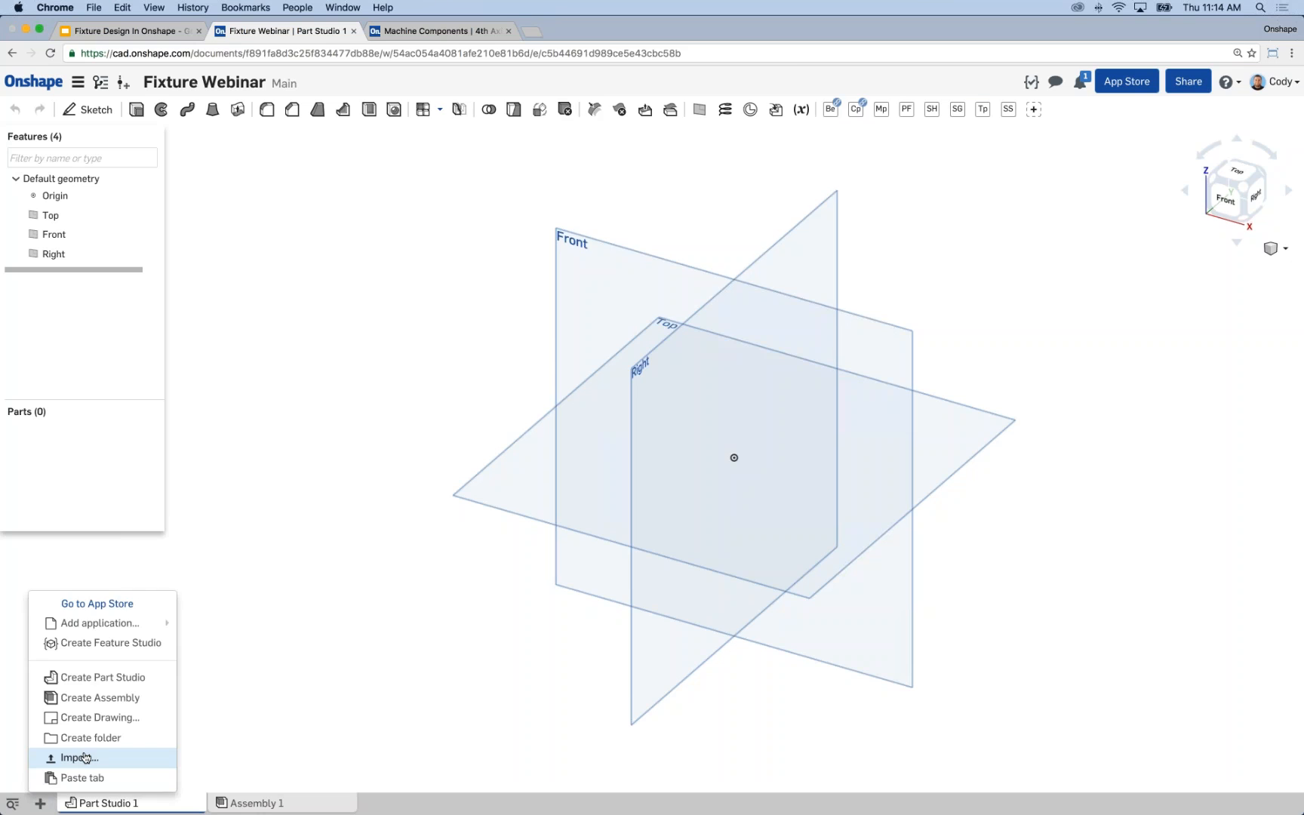
{"action": "left_click", "coordinate": [79, 756]}
{"action": "left_click", "coordinate": [604, 115]}
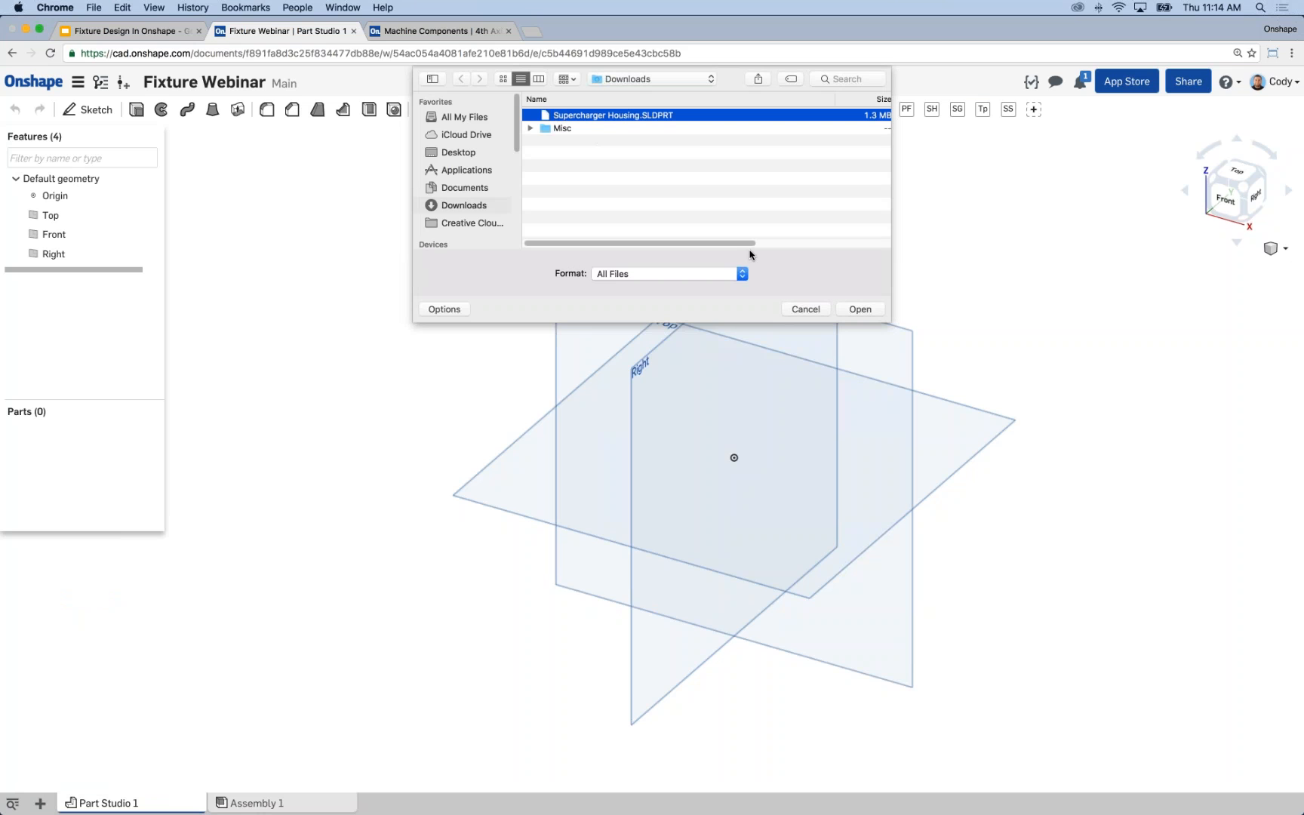
{"action": "left_click", "coordinate": [860, 310]}
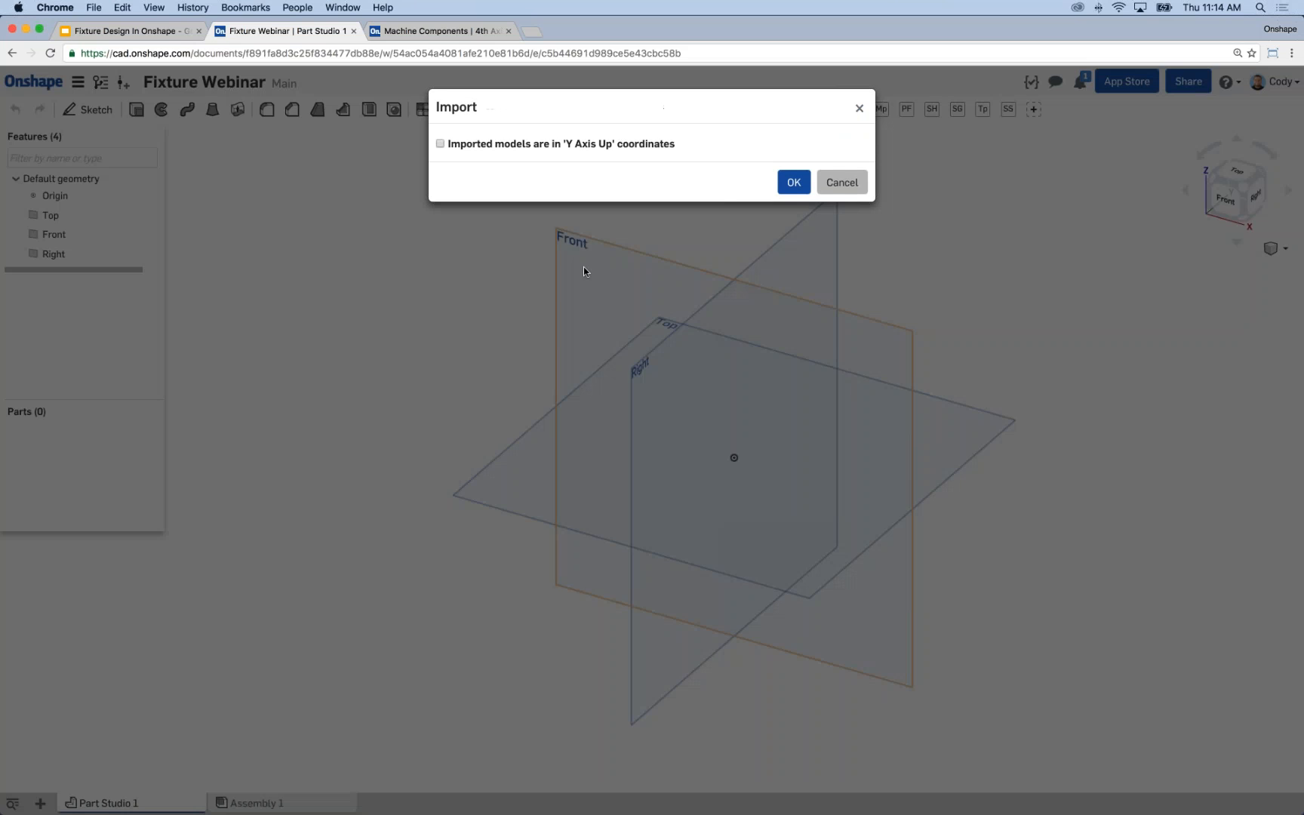
{"action": "left_click", "coordinate": [794, 182]}
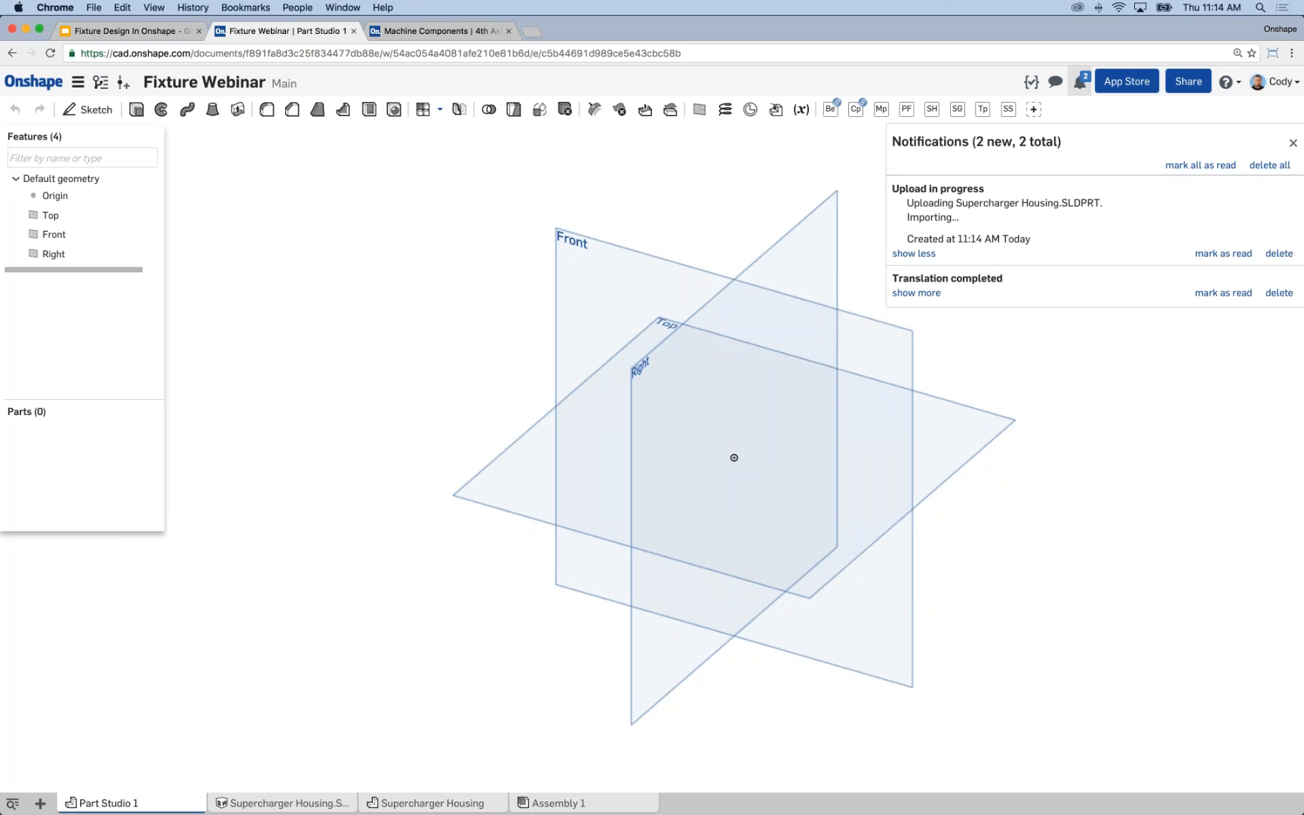
Open the imported Supercharger Housing part studio and hide its default planes.
{"action": "left_click", "coordinate": [453, 802]}
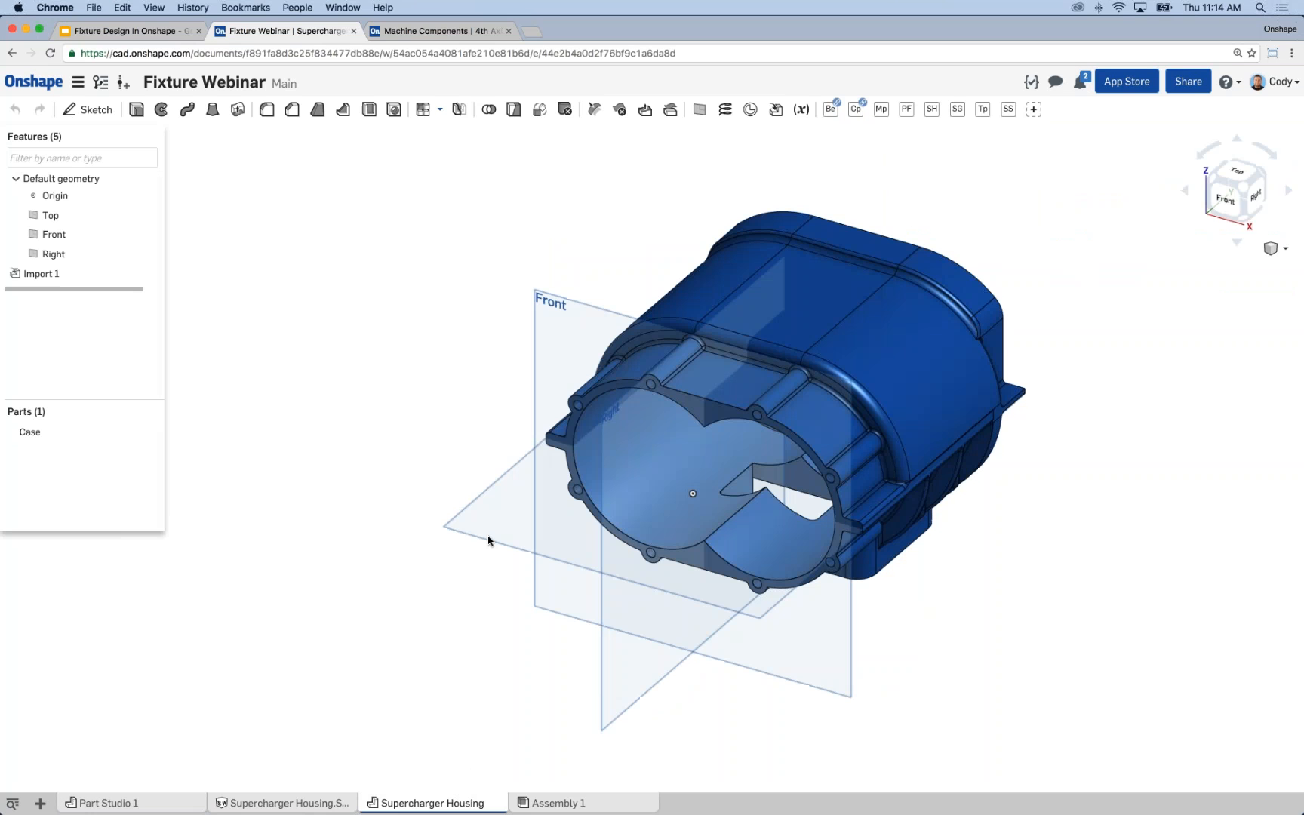
{"action": "key", "text": "p"}
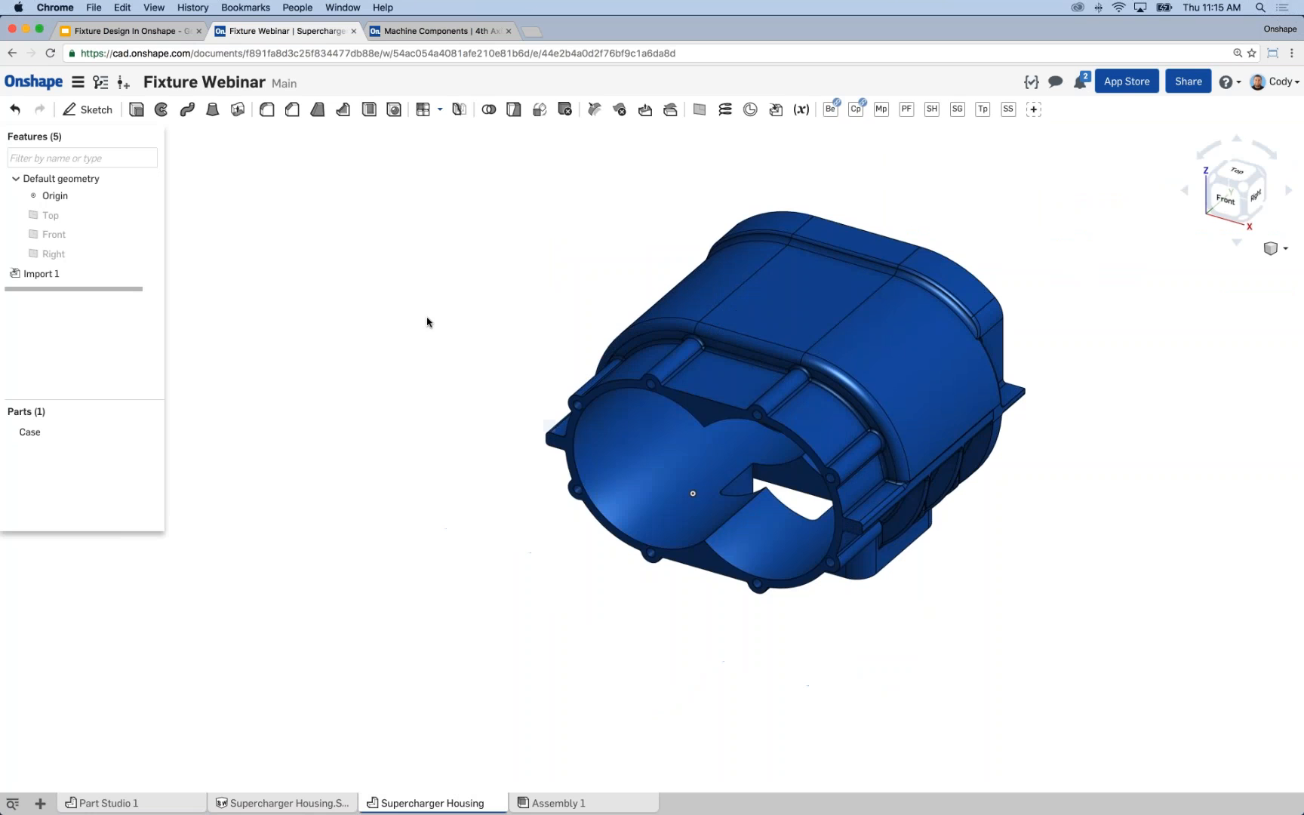
{"action": "key", "text": "f"}
Examine the supercharger housing's bores, bolt bosses, side ribs and rectangular flange from several angles.
{"action": "scroll", "coordinate": [679, 528], "scroll_direction": "up", "scroll_amount": 5}
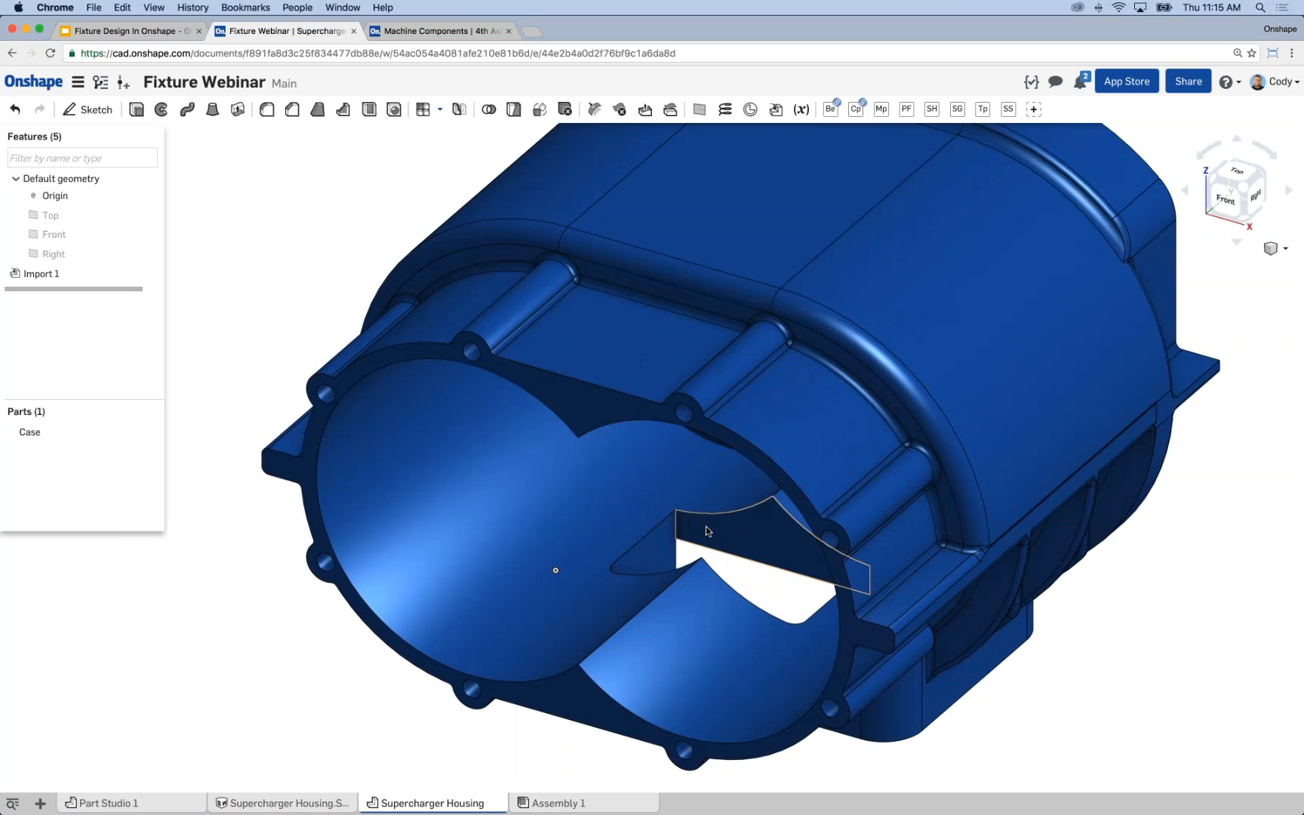
{"action": "scroll", "coordinate": [649, 513], "scroll_direction": "down", "scroll_amount": 4}
{"action": "scroll", "coordinate": [640, 477], "scroll_direction": "up", "scroll_amount": 2}
{"action": "scroll", "coordinate": [639, 480], "scroll_direction": "down", "scroll_amount": 1}
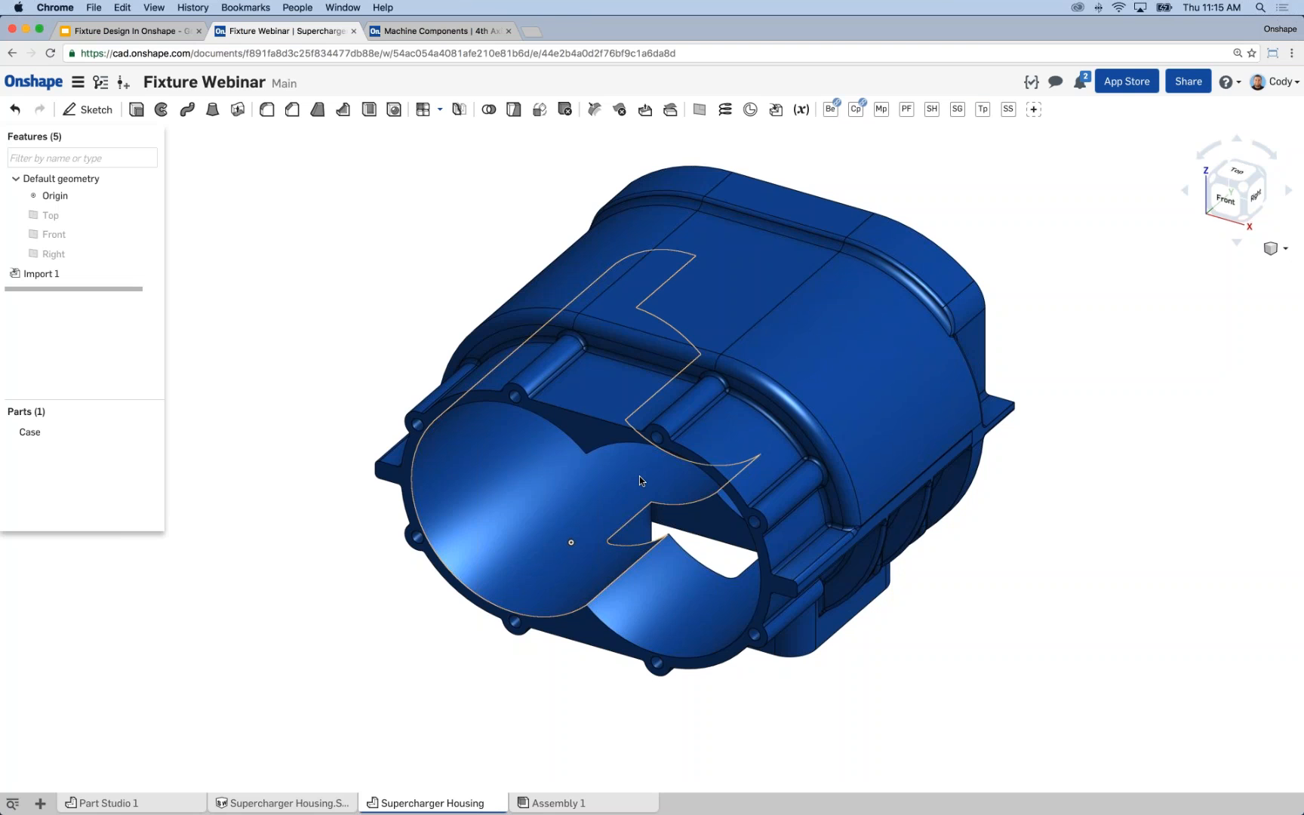
{"action": "right_click_drag", "start_coordinate": [335, 347], "coordinate": [904, 559]}
{"action": "middle_click_drag", "start_coordinate": [903, 558], "coordinate": [823, 509]}
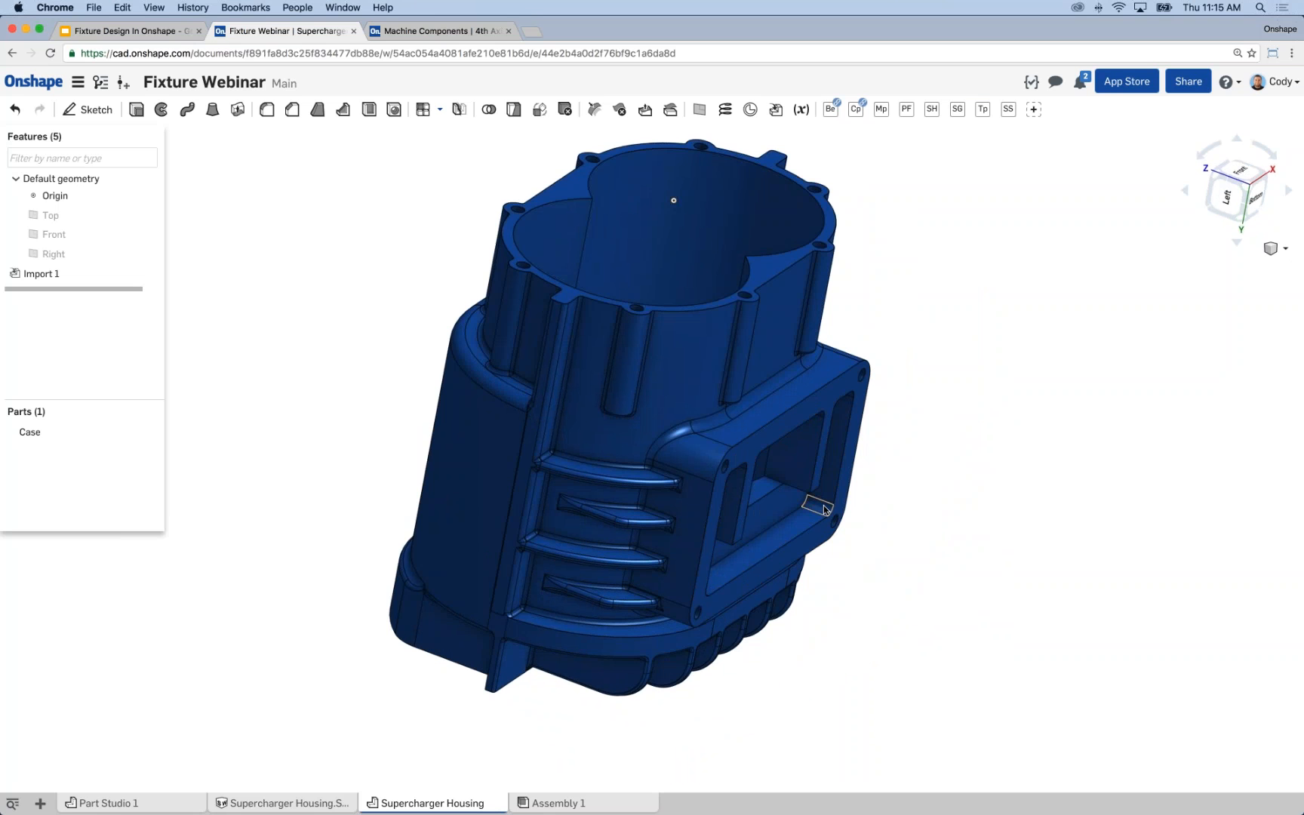
{"action": "middle_click_drag", "start_coordinate": [762, 487], "coordinate": [741, 468]}
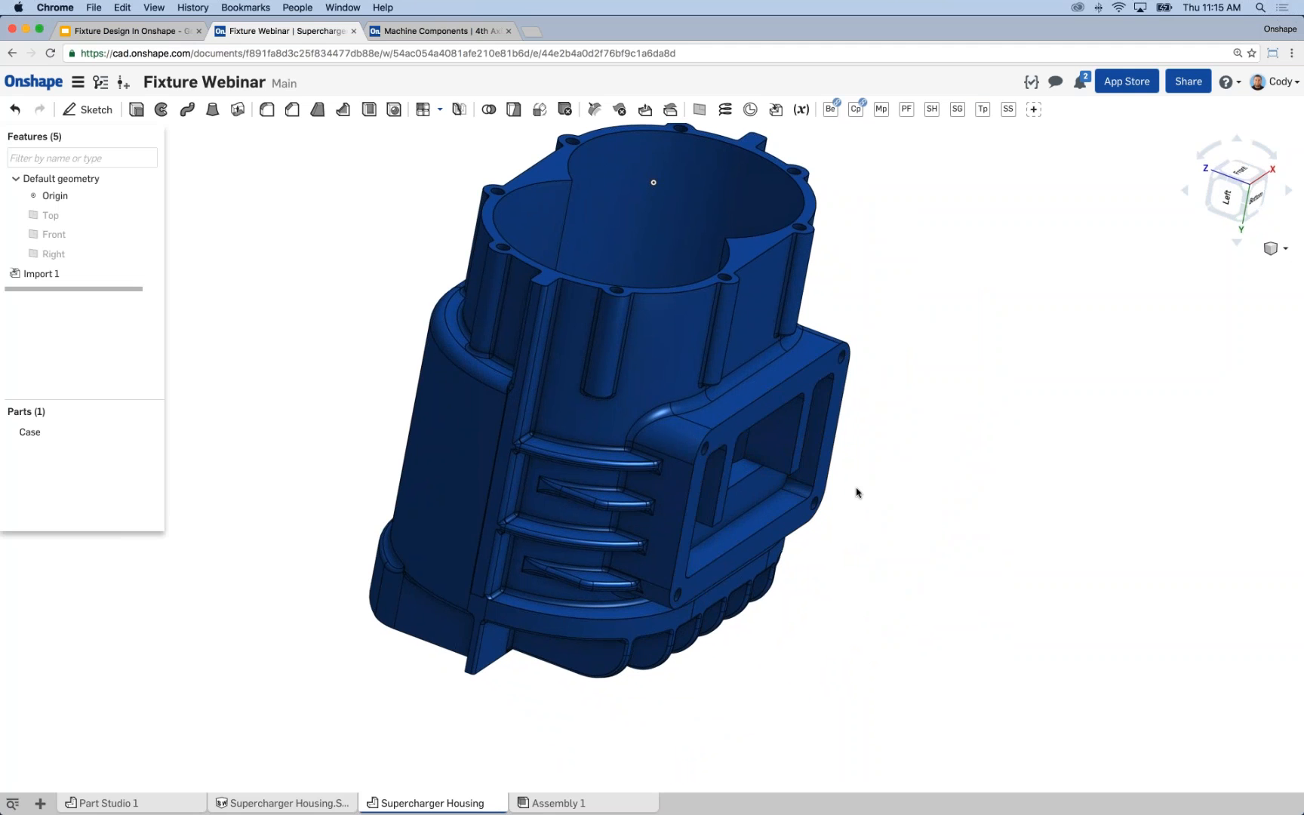
{"action": "scroll", "coordinate": [875, 502], "scroll_direction": "down", "scroll_amount": 2}
{"action": "middle_click_drag", "start_coordinate": [907, 501], "coordinate": [885, 487]}
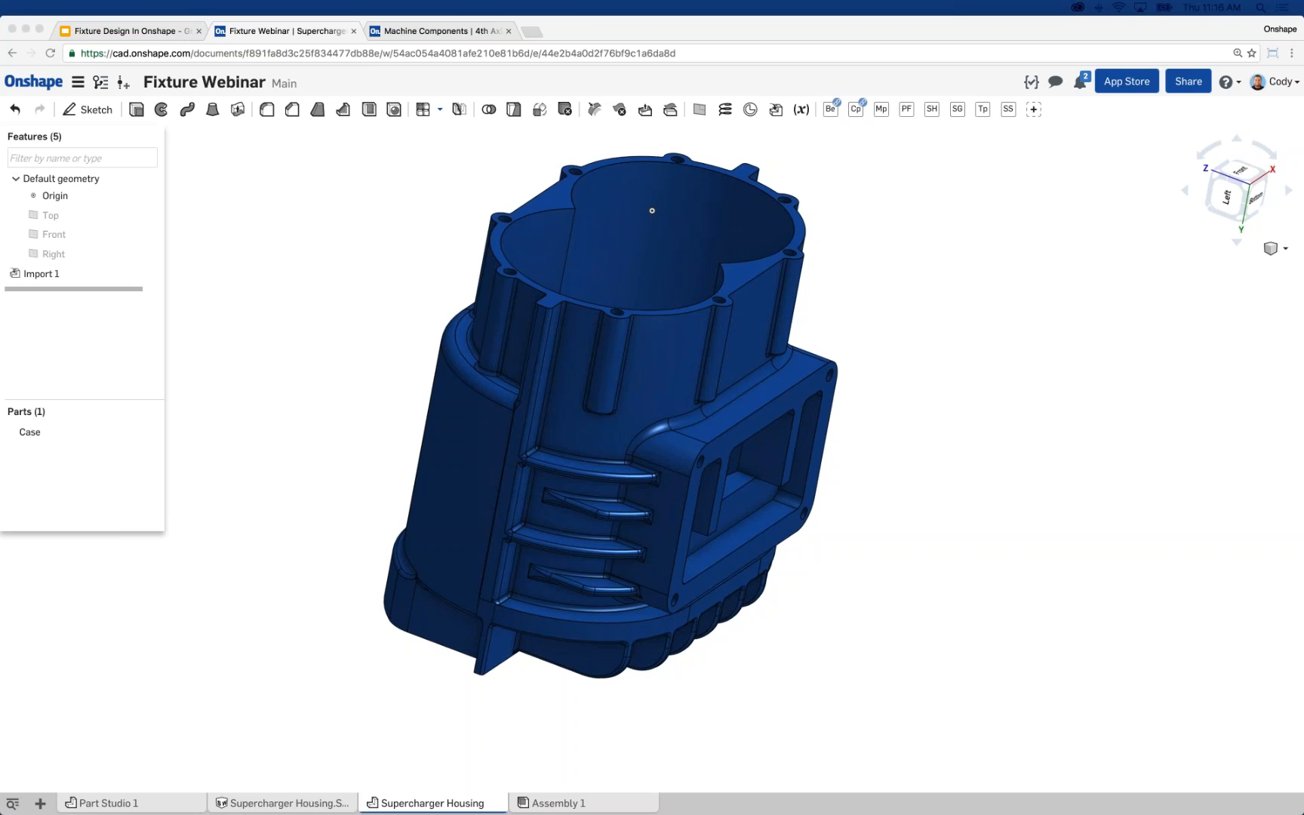
{"action": "left_click", "coordinate": [374, 309]}
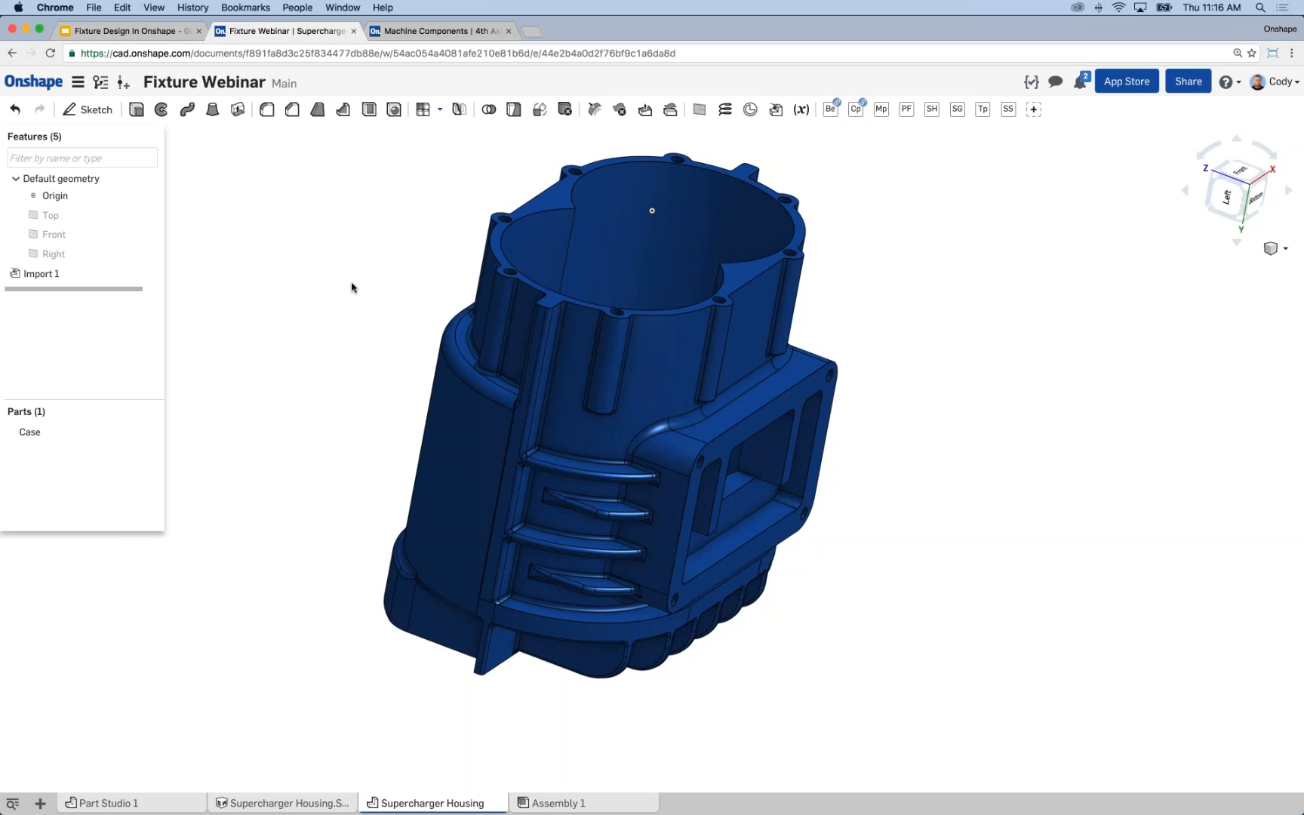
{"action": "middle_click_drag", "start_coordinate": [338, 271], "coordinate": [368, 287]}
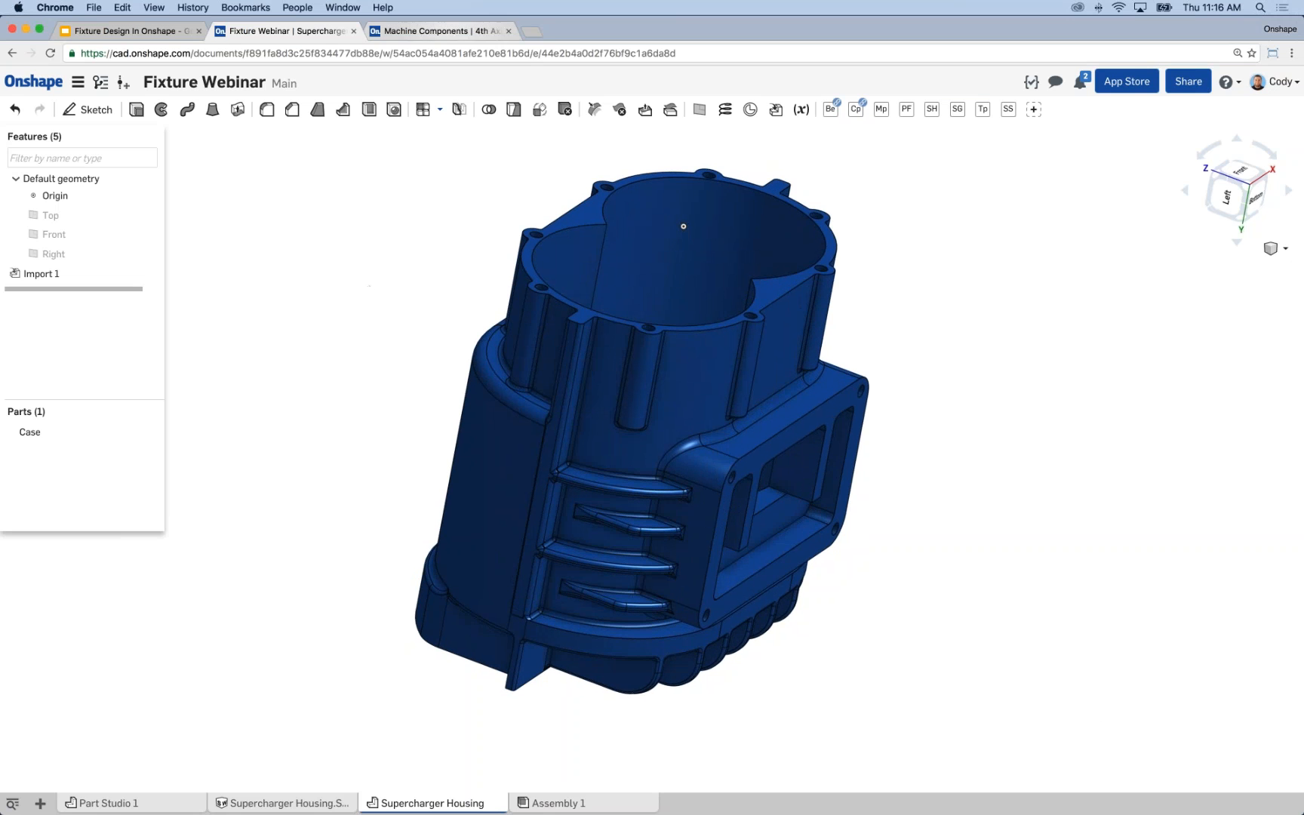
Derive the whole 4th Axis and Table part studio from version V1 of Machine Components into the Supercharger Housing part studio.
{"action": "key", "text": "ctrl+Tab"}
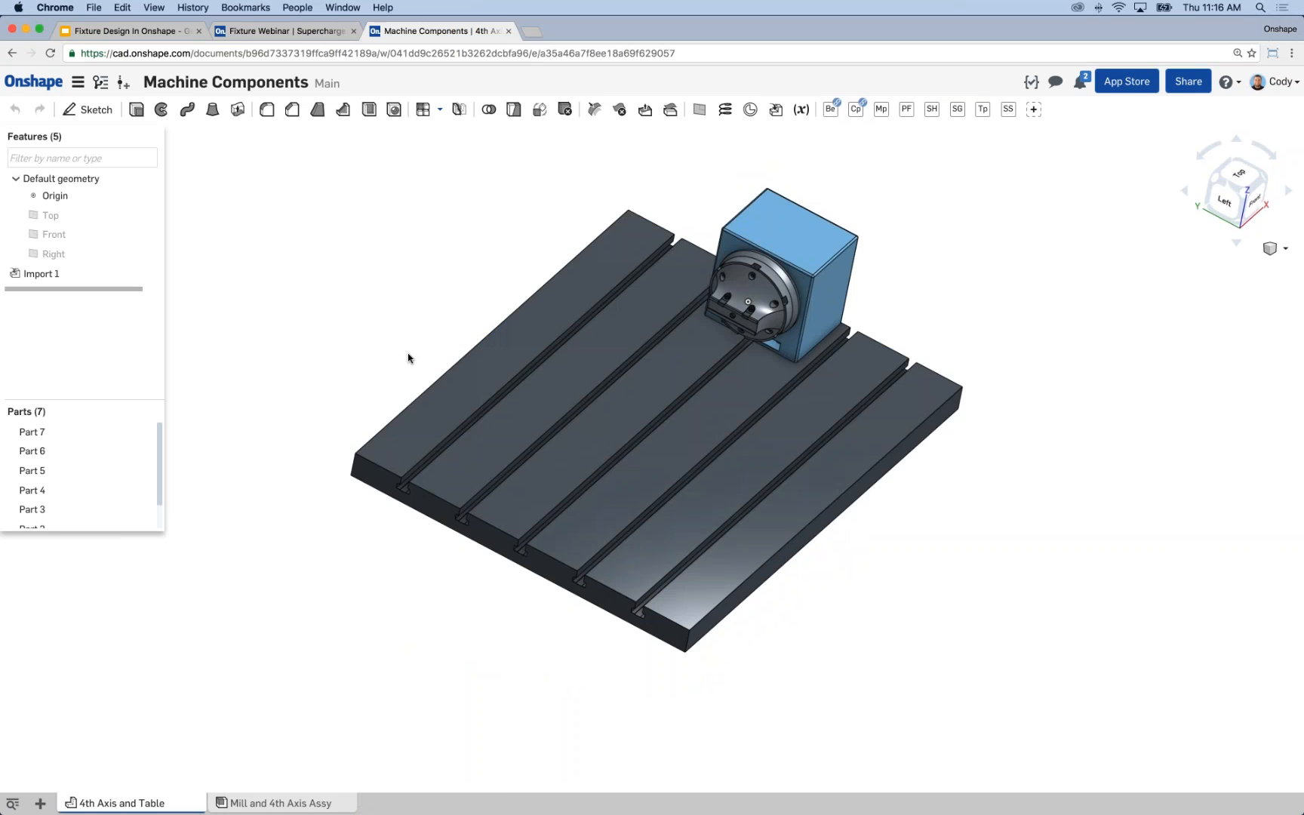
{"action": "left_click", "coordinate": [309, 31]}
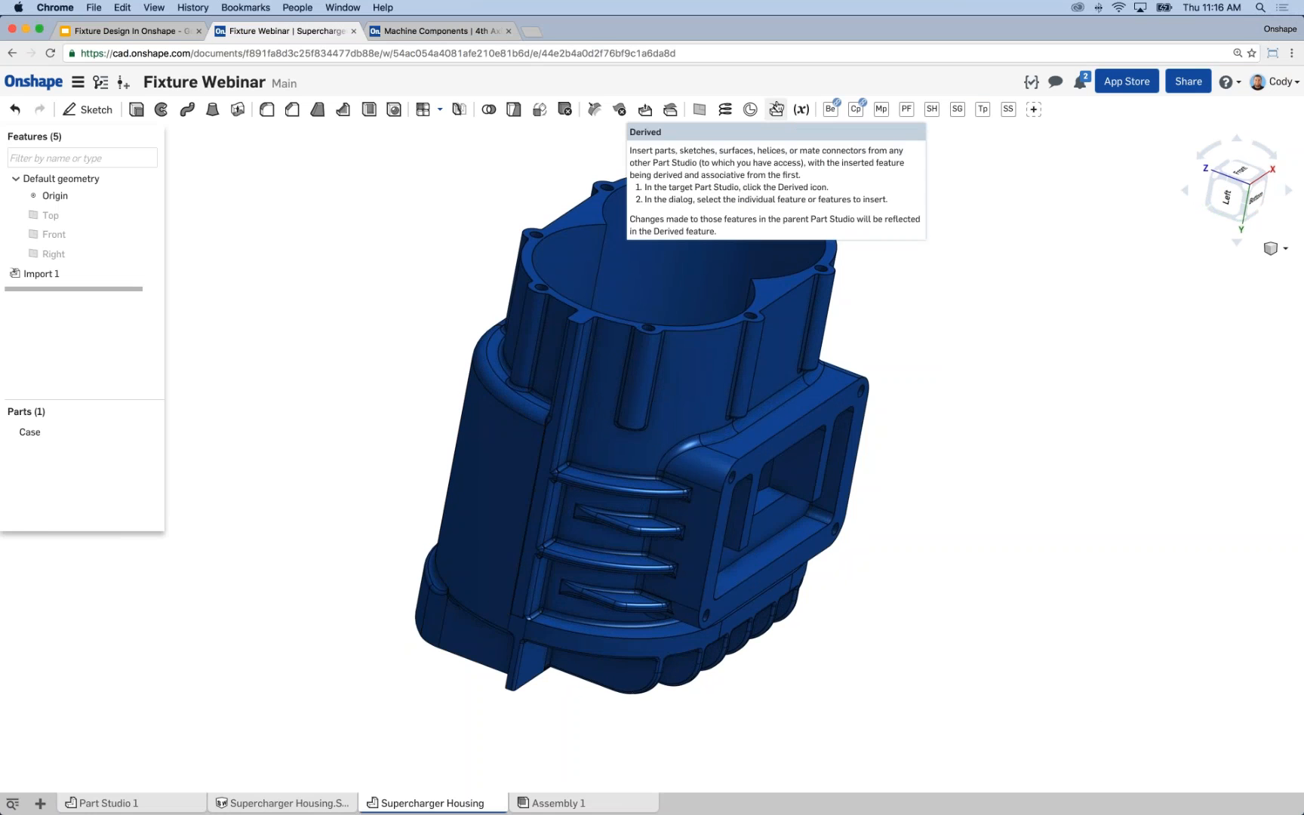
{"action": "left_click", "coordinate": [777, 105]}
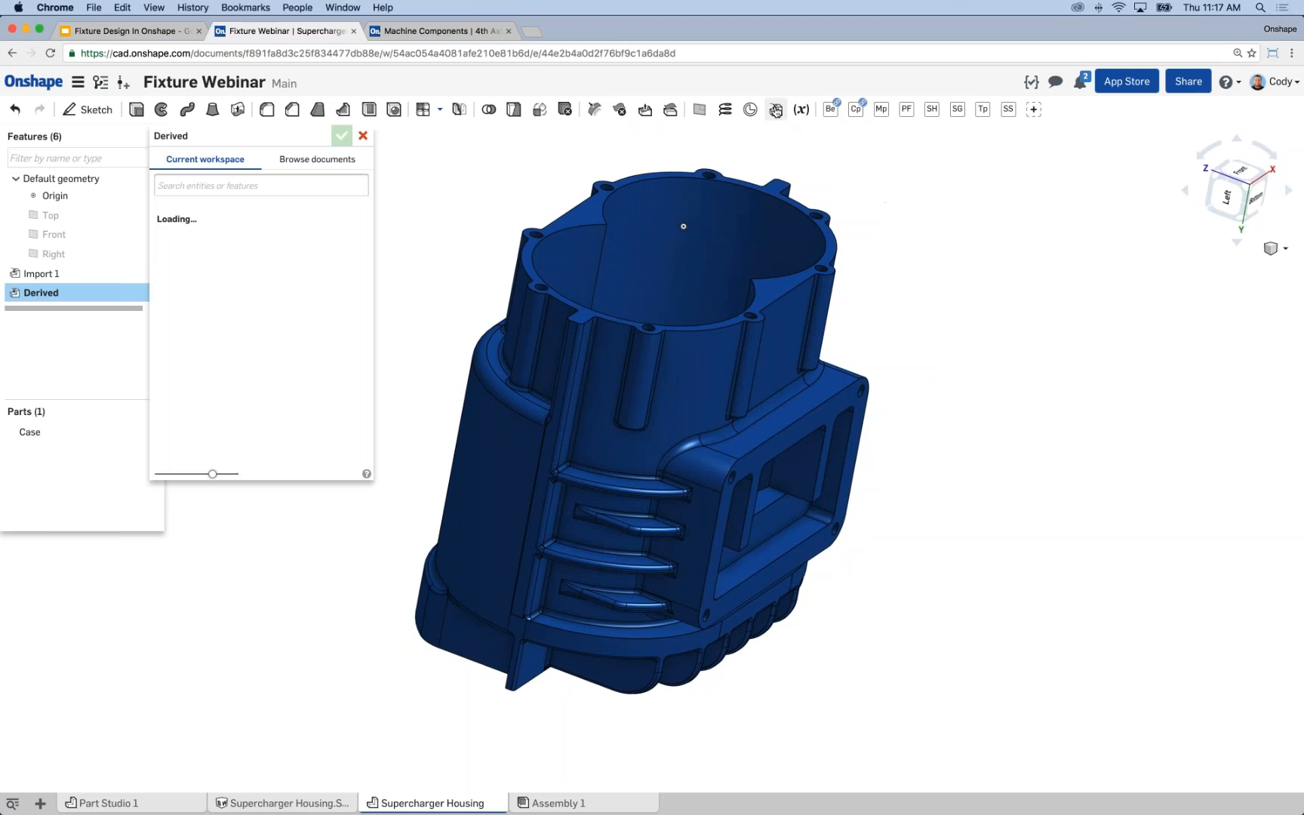
{"action": "middle_click_drag", "start_coordinate": [490, 180], "coordinate": [582, 189]}
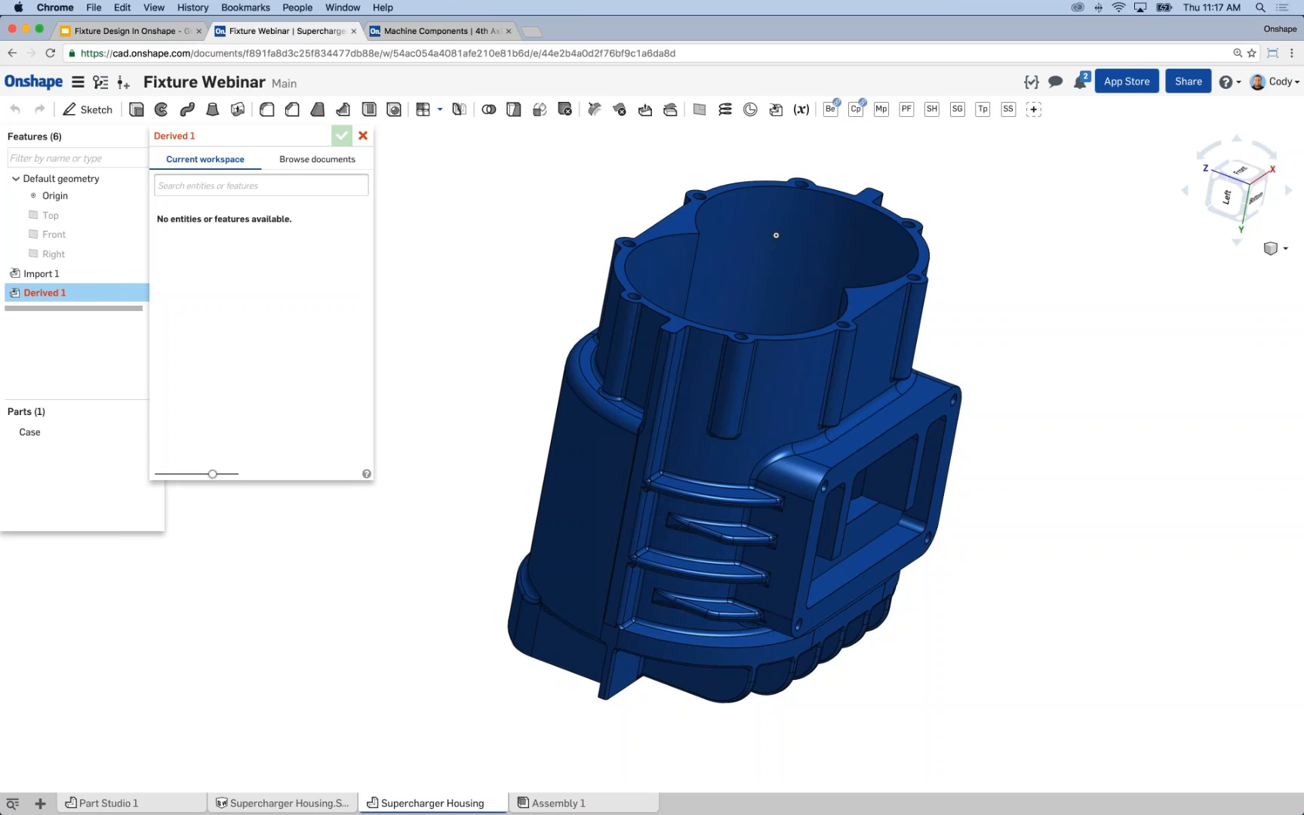
{"action": "left_click", "coordinate": [300, 166]}
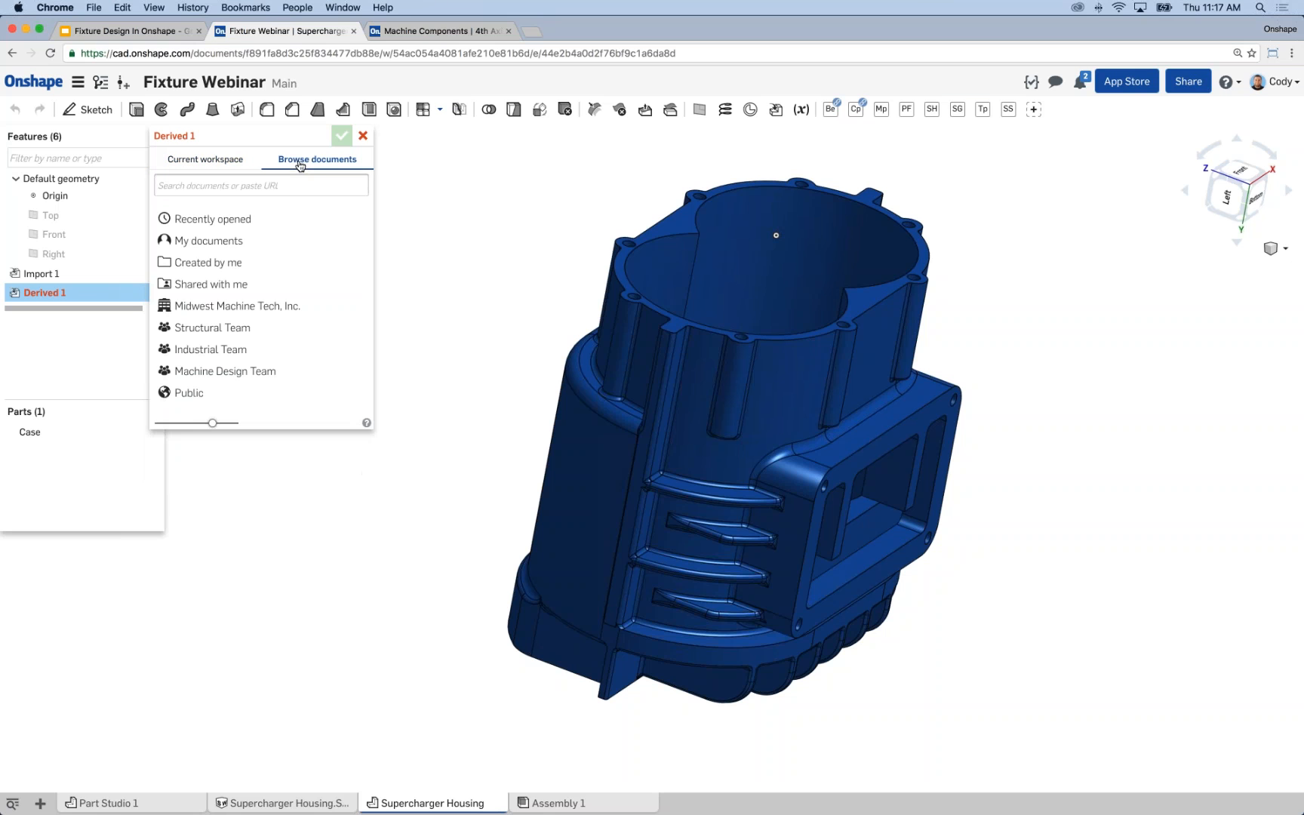
{"action": "left_click", "coordinate": [226, 241]}
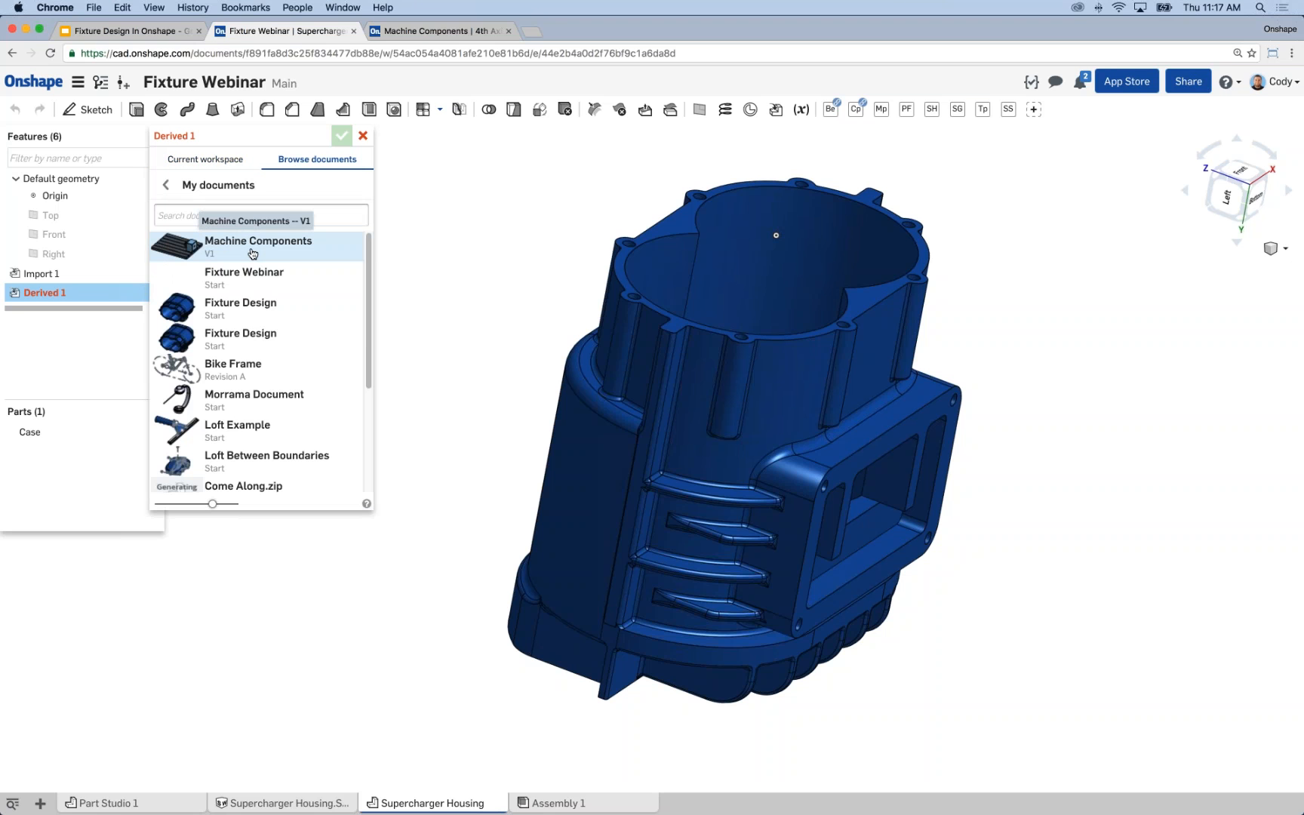
{"action": "left_click", "coordinate": [253, 254]}
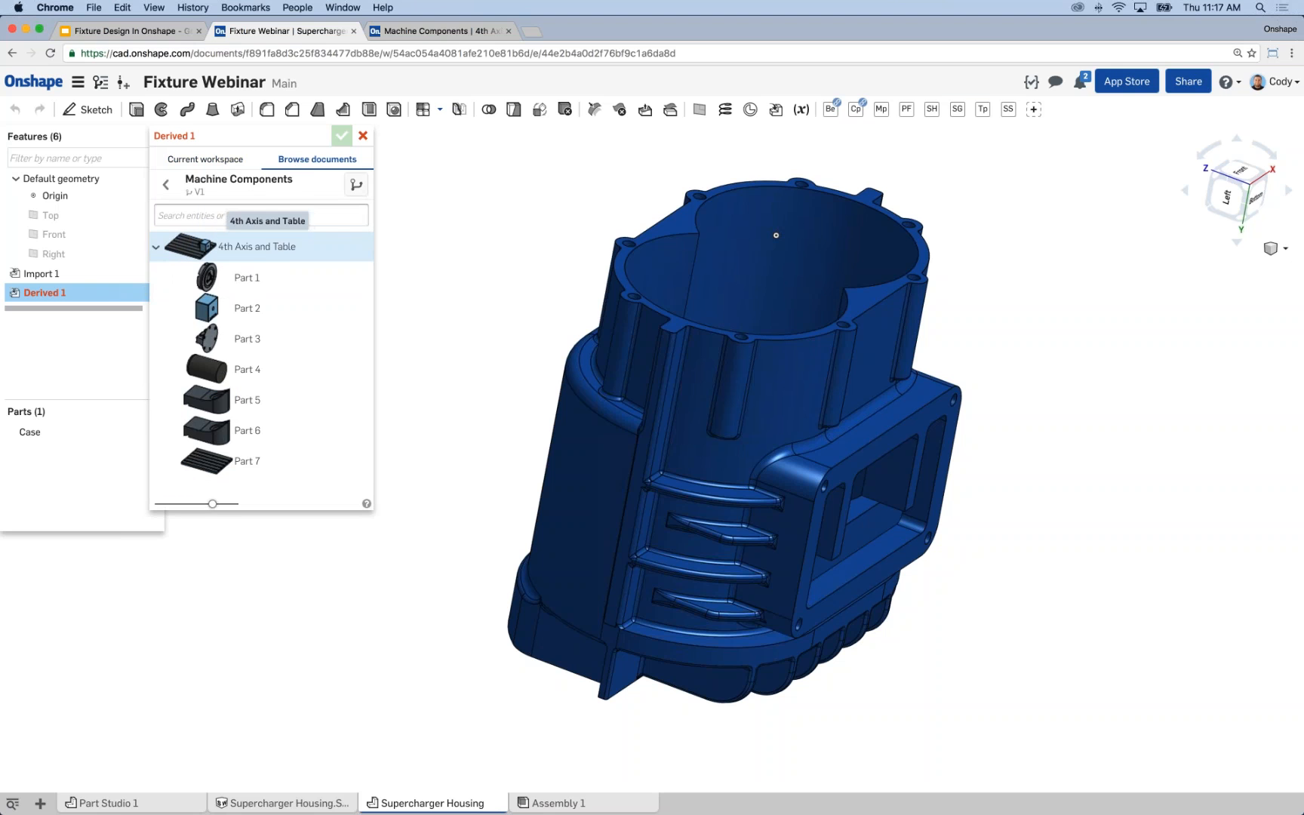
{"action": "left_click", "coordinate": [257, 252]}
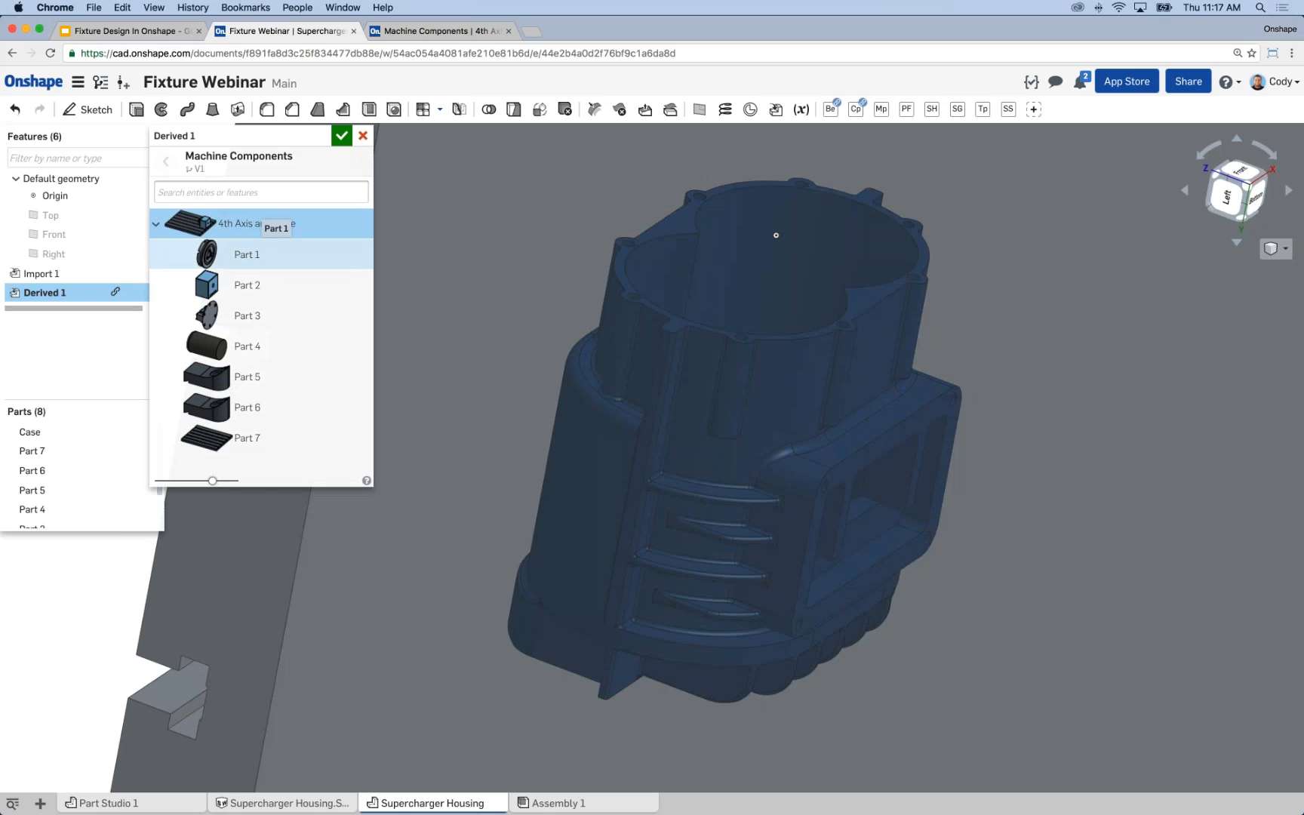
{"action": "left_click", "coordinate": [343, 136]}
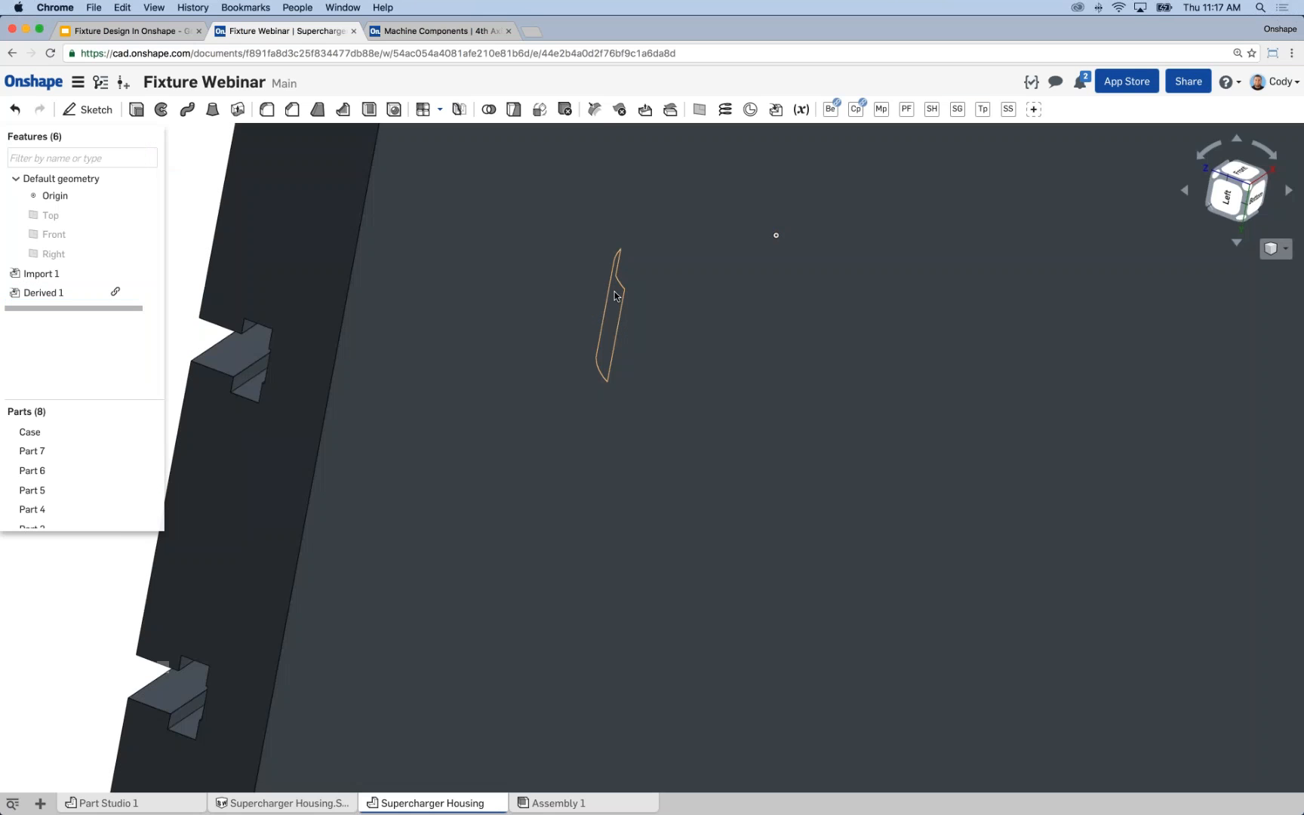
Hide the seven derived machine parts, Part 1 through Part 7, keeping the Case part displayed.
{"action": "scroll", "coordinate": [614, 292], "scroll_direction": "down", "scroll_amount": 5}
{"action": "right_click_drag", "start_coordinate": [416, 308], "coordinate": [645, 343]}
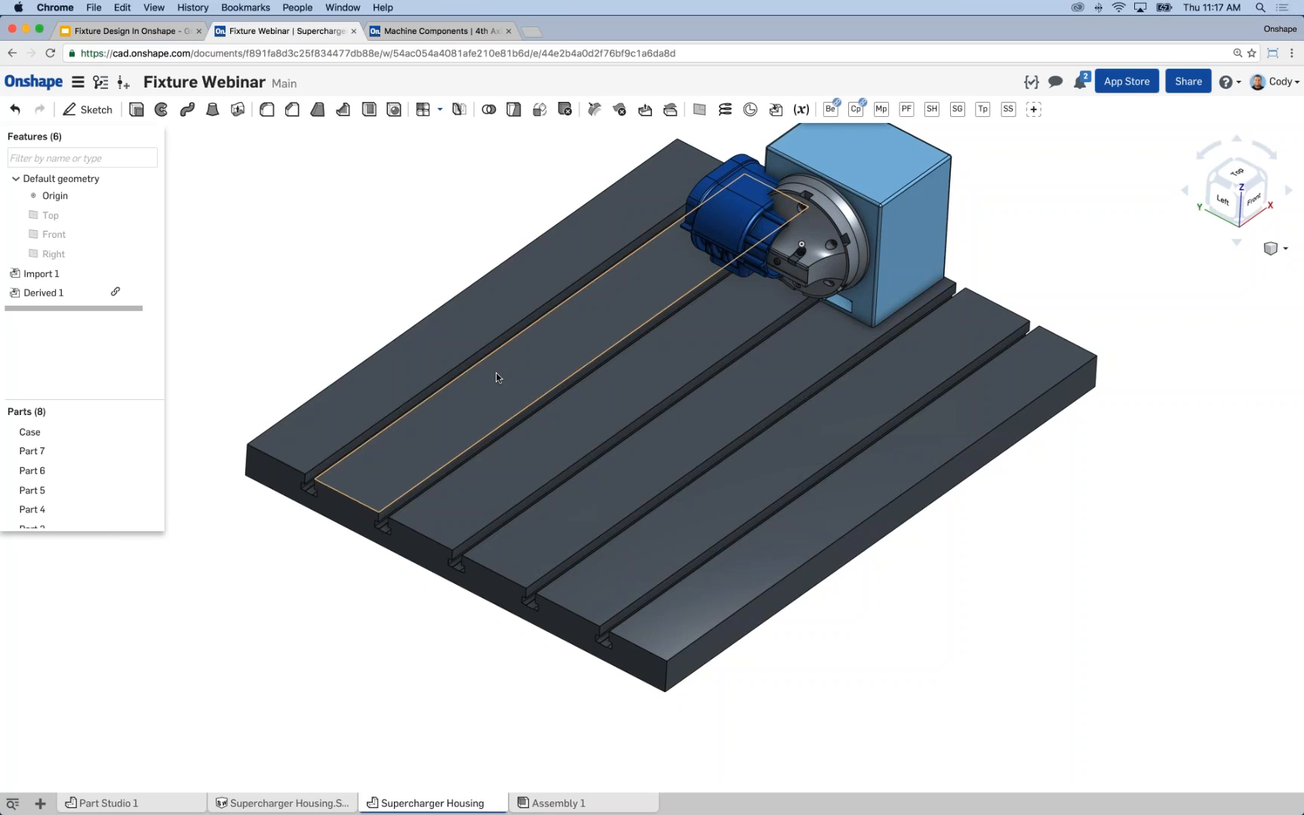
{"action": "left_click", "coordinate": [76, 450]}
{"action": "scroll", "coordinate": [83, 490], "scroll_direction": "down", "scroll_amount": 2}
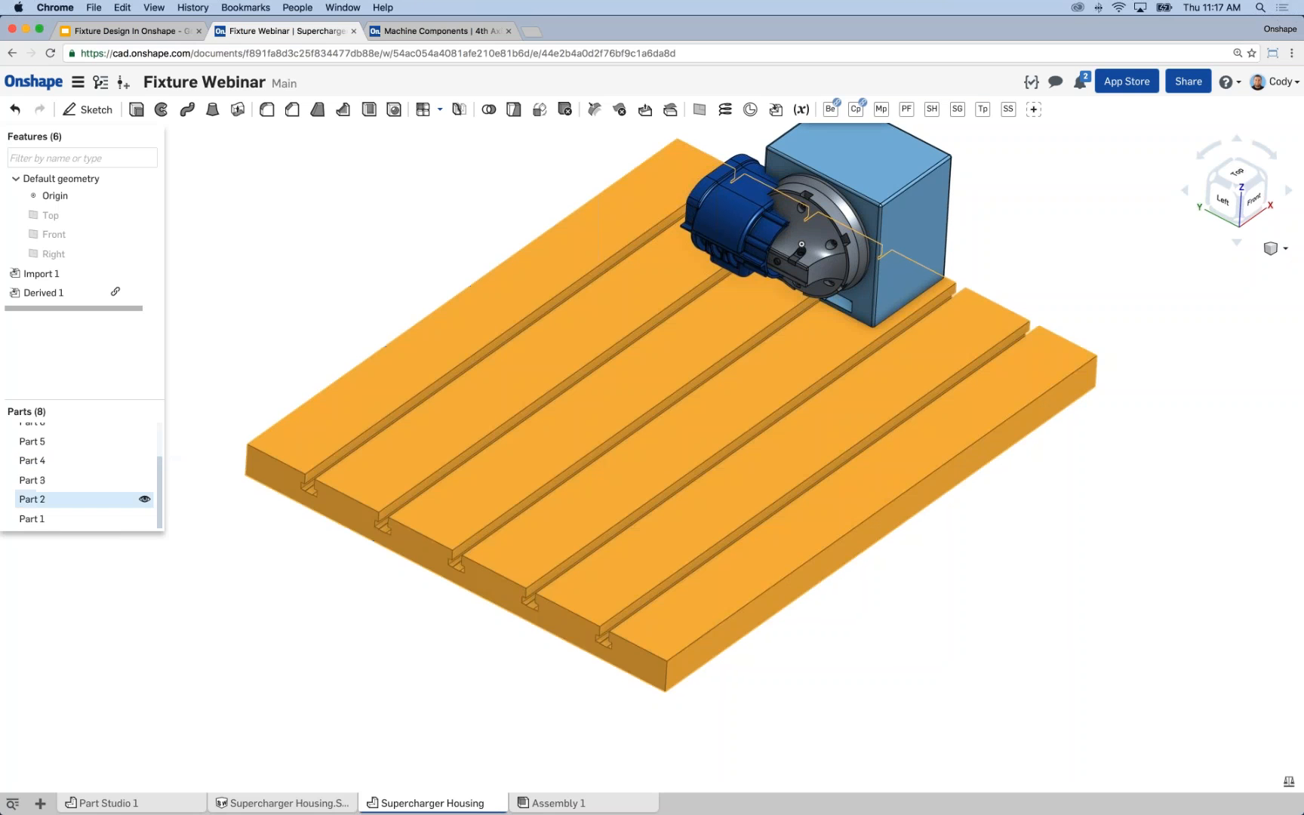
{"action": "left_click", "coordinate": [88, 519], "text": "shift"}
{"action": "right_click", "coordinate": [83, 489]}
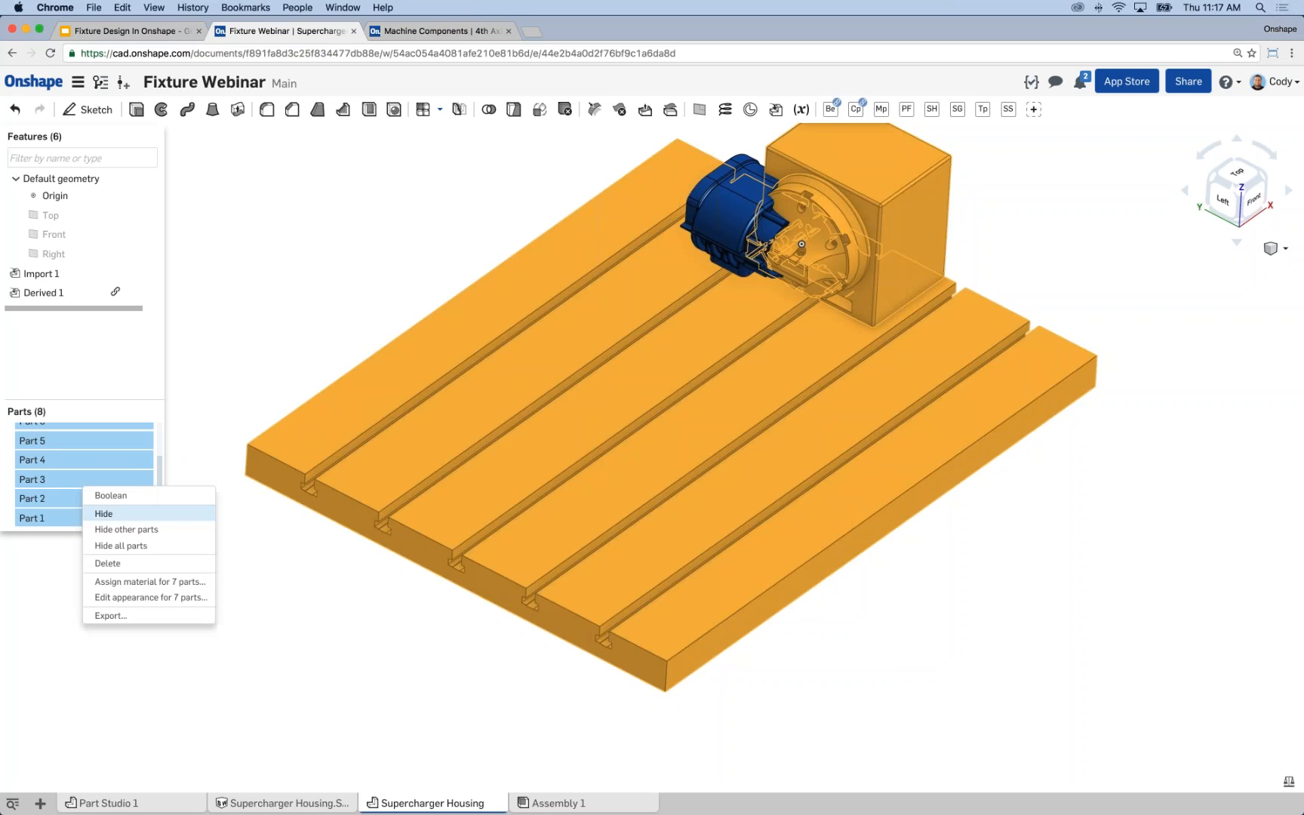
{"action": "left_click", "coordinate": [102, 513]}
Add a mate connector at the centre of the Case's rectangular flange face, with Case as the owner part.
{"action": "right_click_drag", "start_coordinate": [556, 385], "coordinate": [594, 398]}
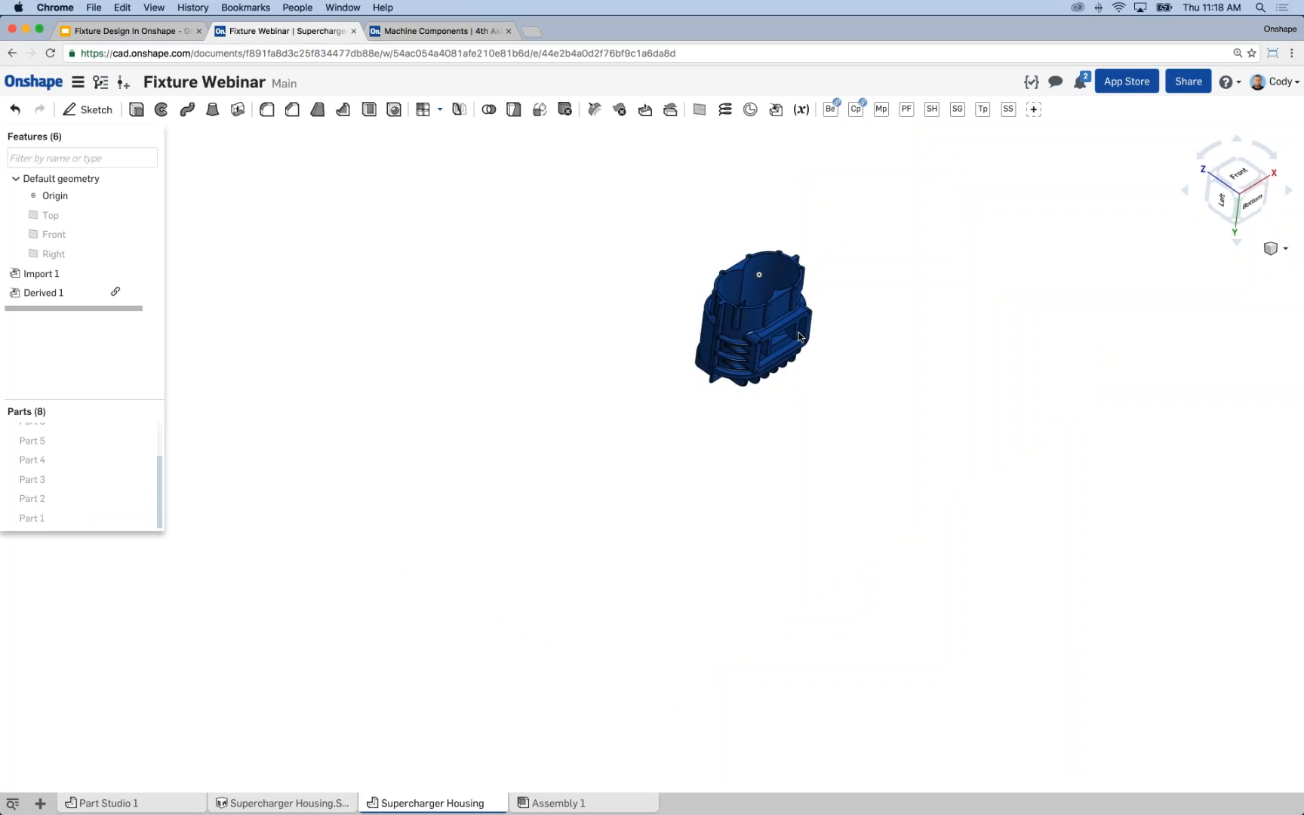
{"action": "scroll", "coordinate": [797, 335], "scroll_direction": "up", "scroll_amount": 10}
{"action": "scroll", "coordinate": [717, 355], "scroll_direction": "down", "scroll_amount": 3}
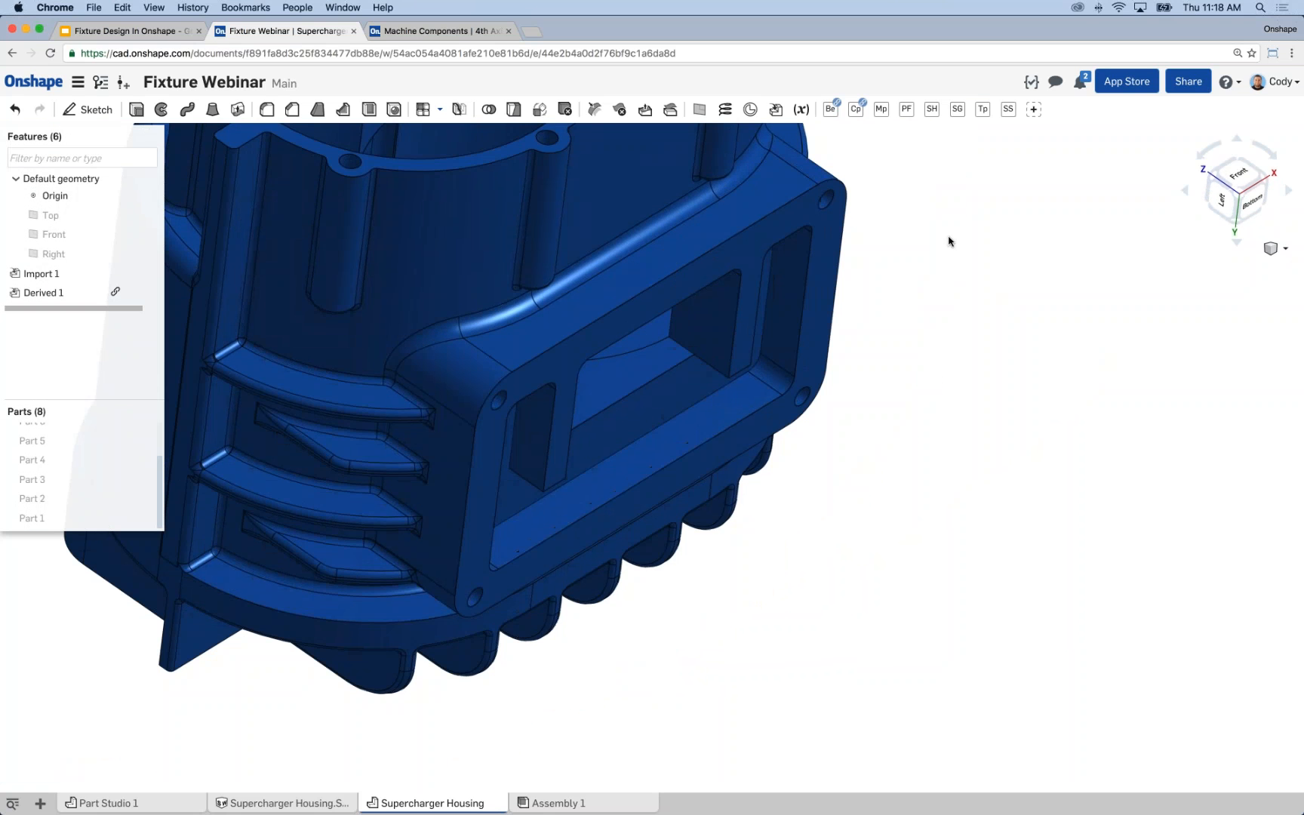
{"action": "scroll", "coordinate": [954, 249], "scroll_direction": "down", "scroll_amount": 3}
{"action": "middle_click_drag", "start_coordinate": [961, 245], "coordinate": [949, 315]}
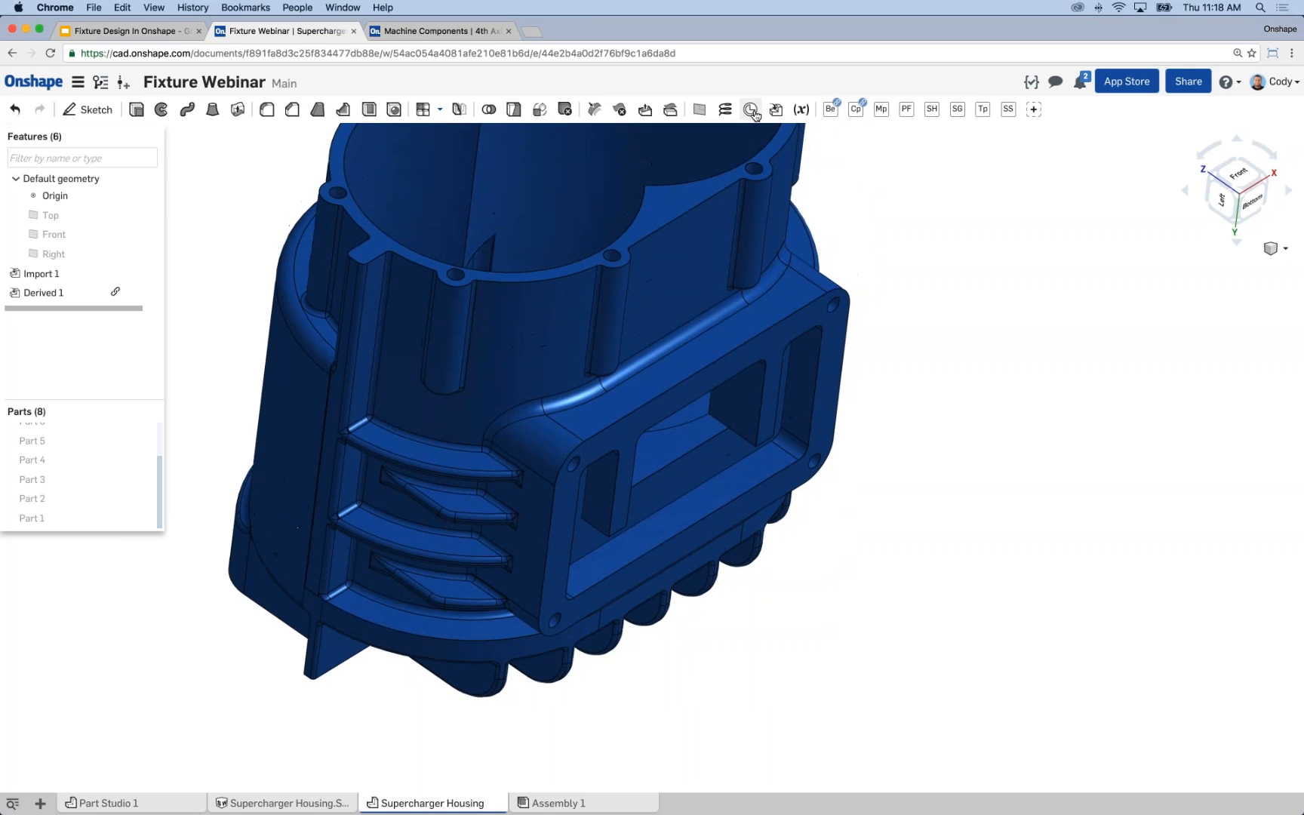
{"action": "left_click", "coordinate": [750, 111]}
{"action": "right_click_drag", "start_coordinate": [955, 387], "coordinate": [798, 337]}
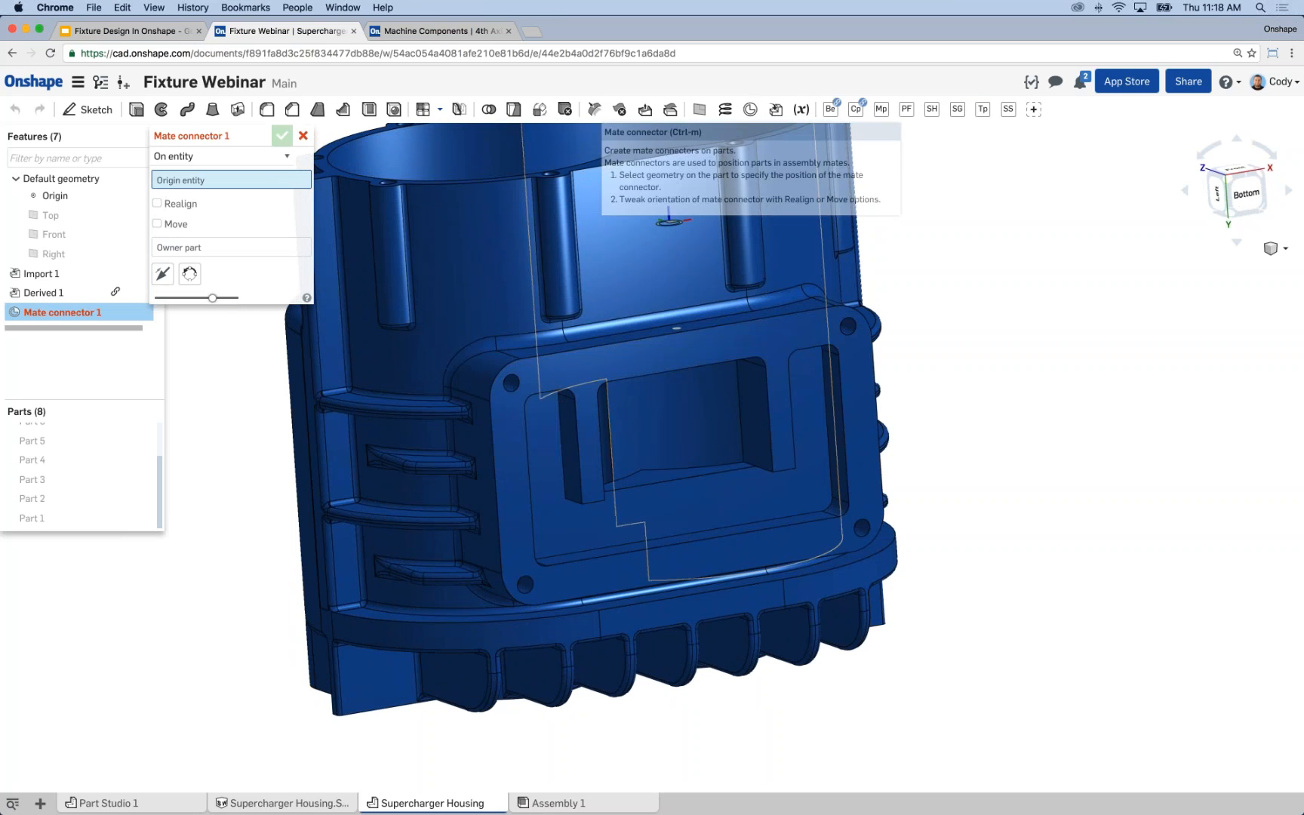
{"action": "left_click", "coordinate": [678, 332]}
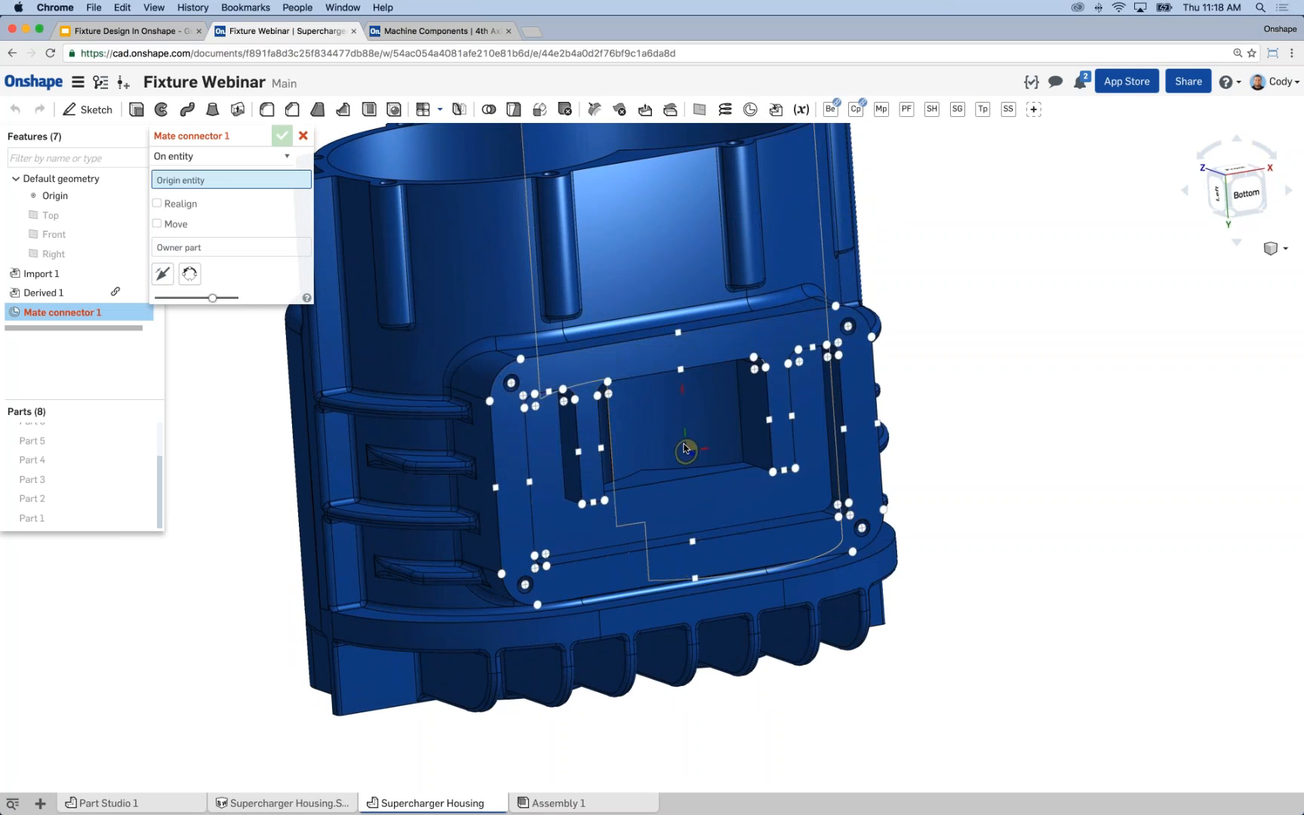
{"action": "left_click", "coordinate": [679, 369]}
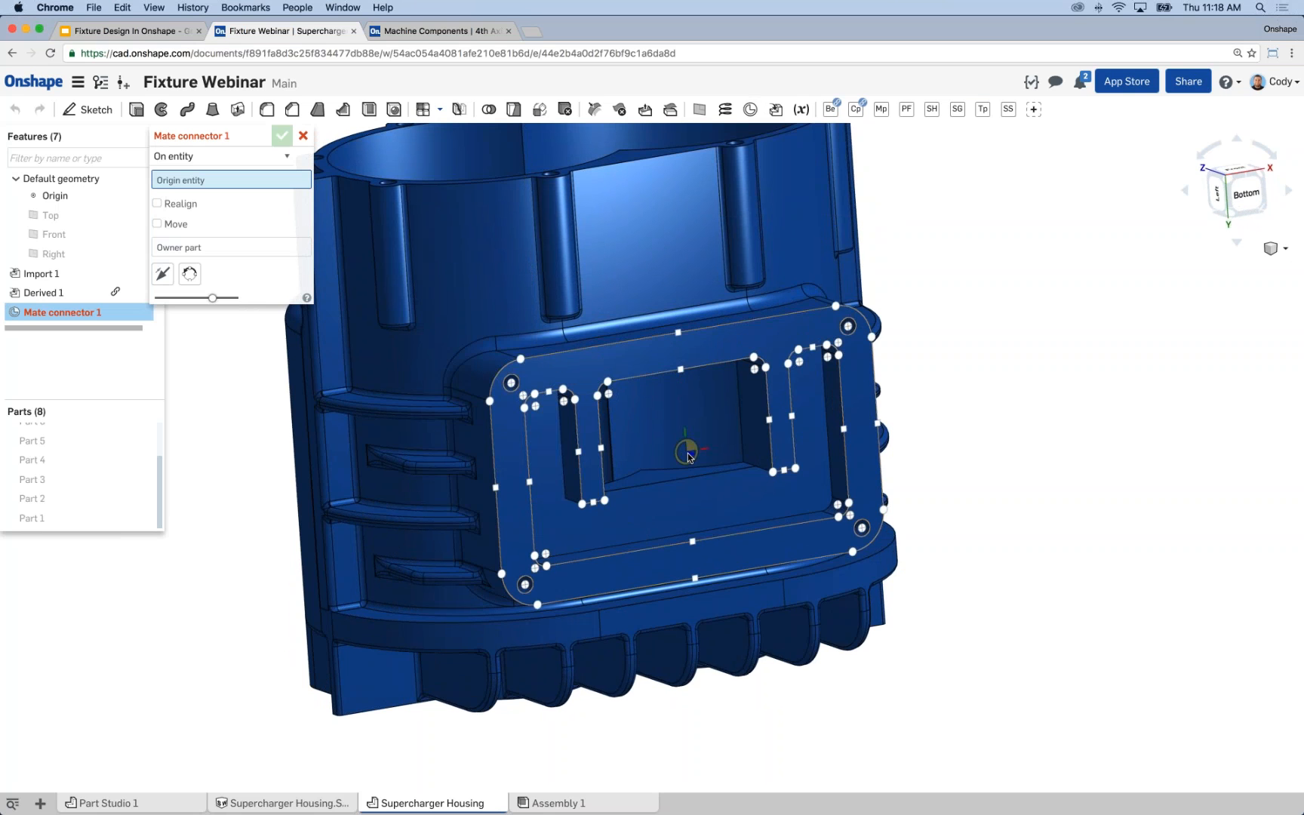
{"action": "left_click", "coordinate": [687, 456]}
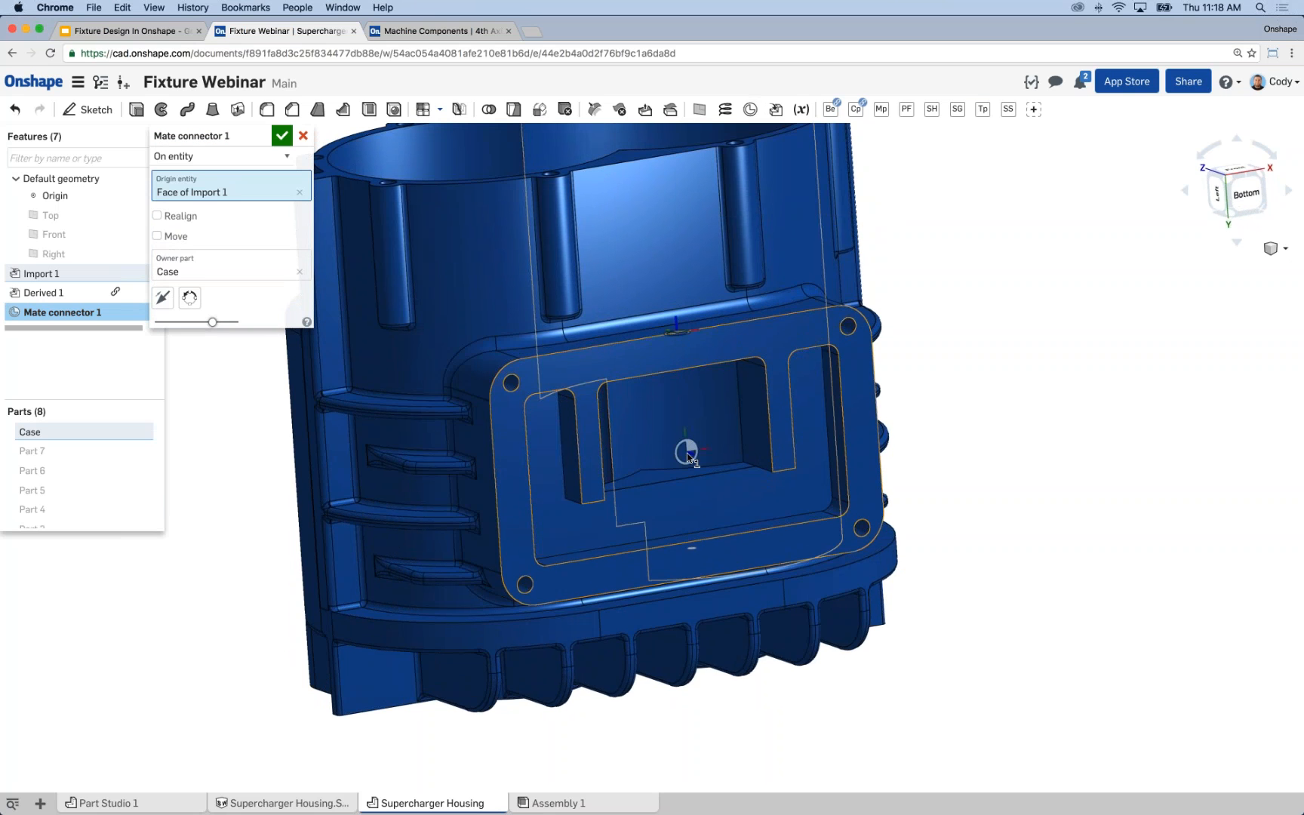
{"action": "right_click_drag", "start_coordinate": [955, 411], "coordinate": [802, 442]}
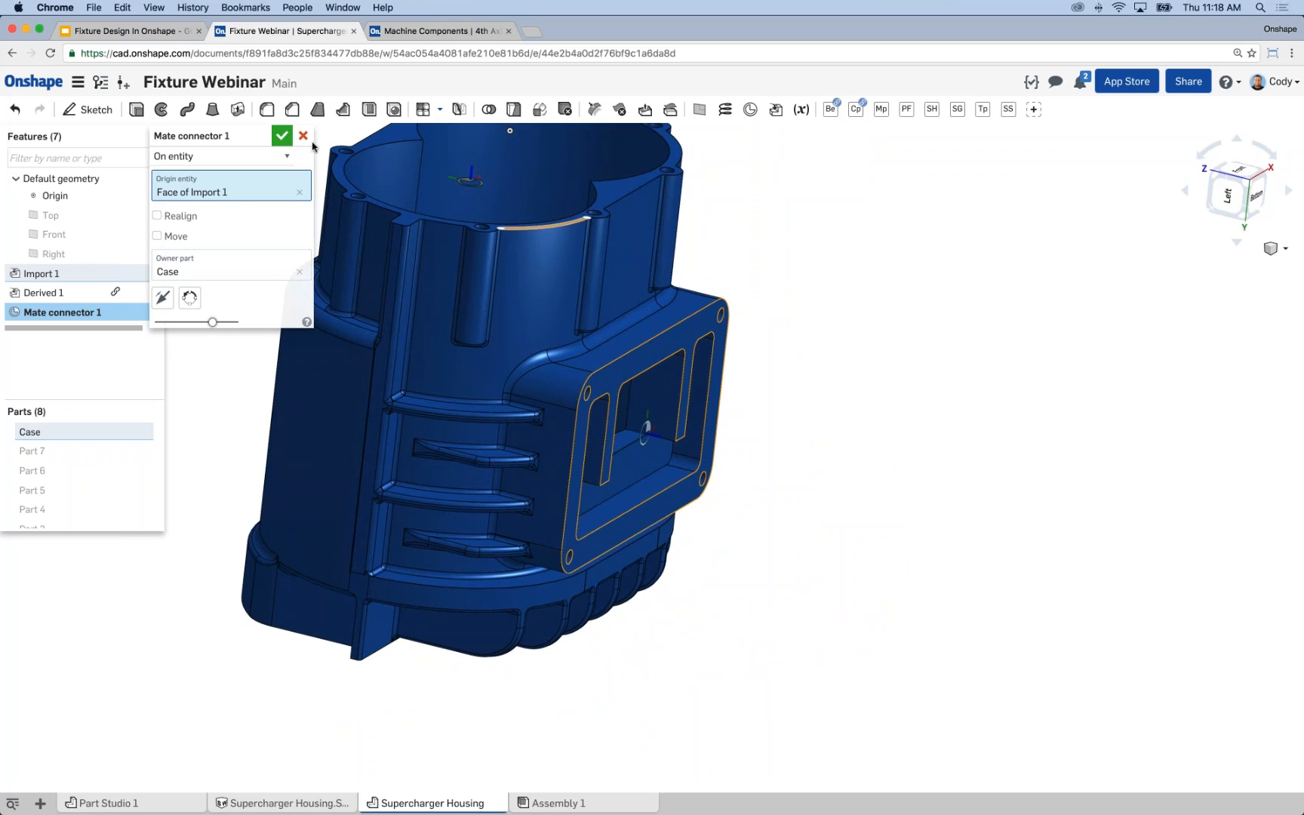
{"action": "key", "text": "Return"}
Show all the hidden parts, and hide only the Case part to expose the fourth-axis faceplate.
{"action": "scroll", "coordinate": [903, 427], "scroll_direction": "down", "scroll_amount": 5}
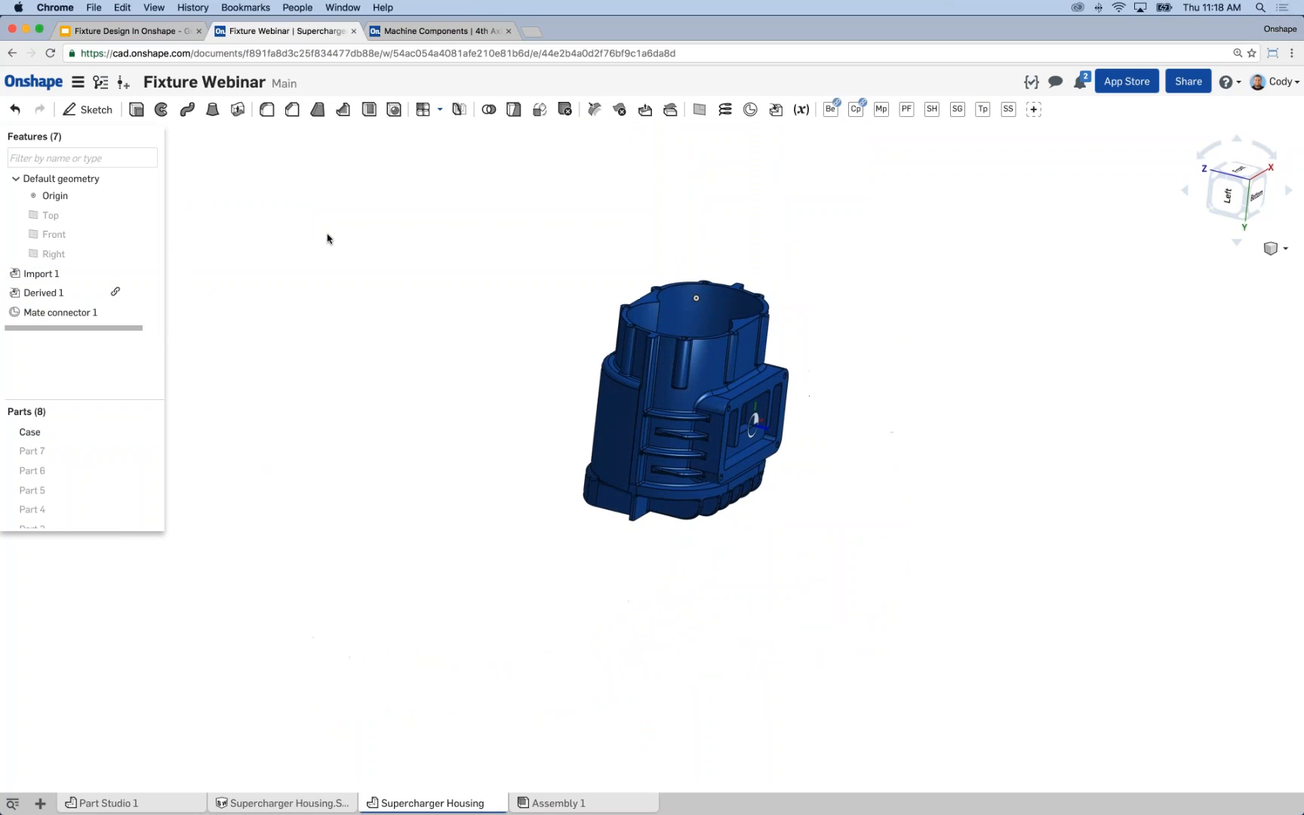
{"action": "right_click", "coordinate": [279, 181]}
{"action": "left_click", "coordinate": [317, 205]}
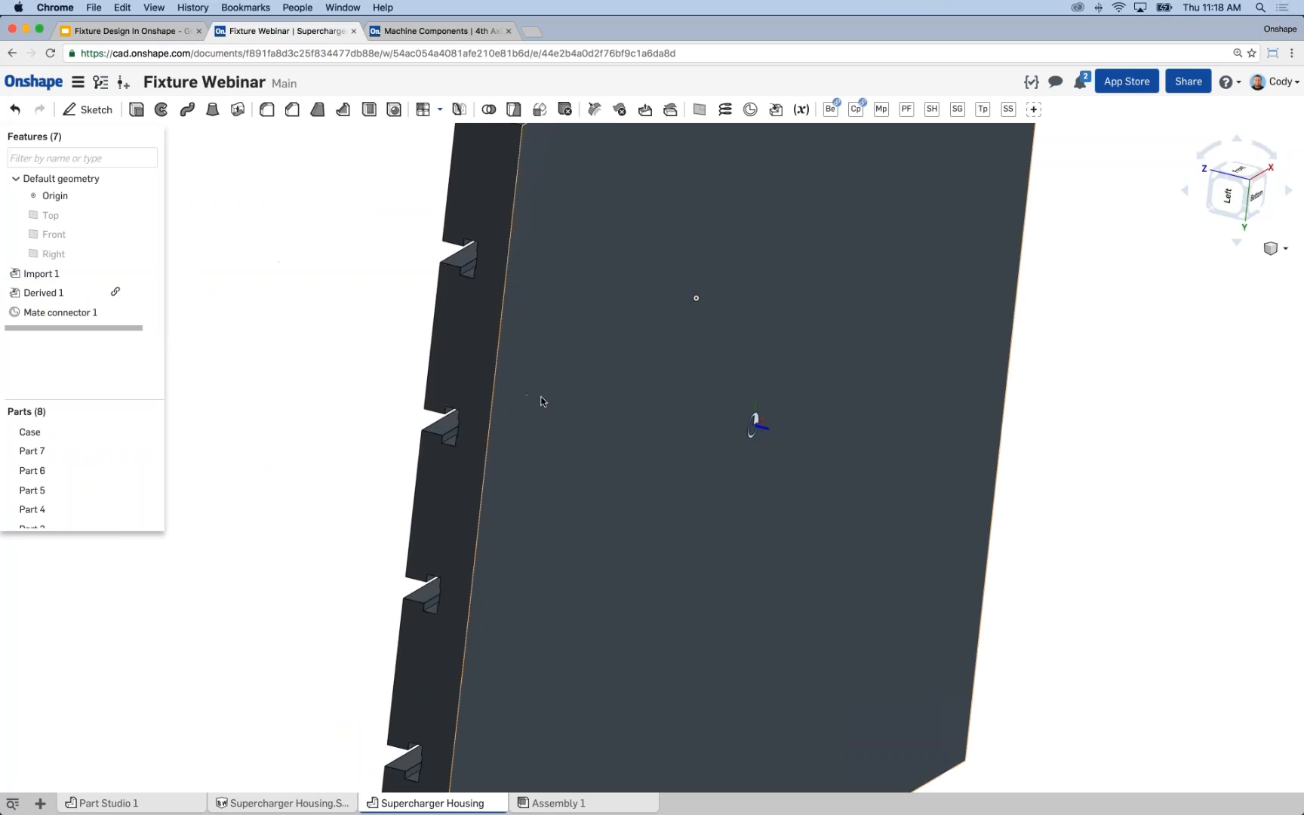
{"action": "right_click_drag", "start_coordinate": [505, 370], "coordinate": [558, 537]}
{"action": "middle_click_drag", "start_coordinate": [784, 322], "coordinate": [434, 471]}
{"action": "left_click", "coordinate": [142, 432]}
Place a second mate connector on the outer circular edge of Part 4, the round pin in the fourth-axis faceplate.
{"action": "right_click_drag", "start_coordinate": [399, 307], "coordinate": [471, 359]}
{"action": "scroll", "coordinate": [912, 307], "scroll_direction": "up", "scroll_amount": 10}
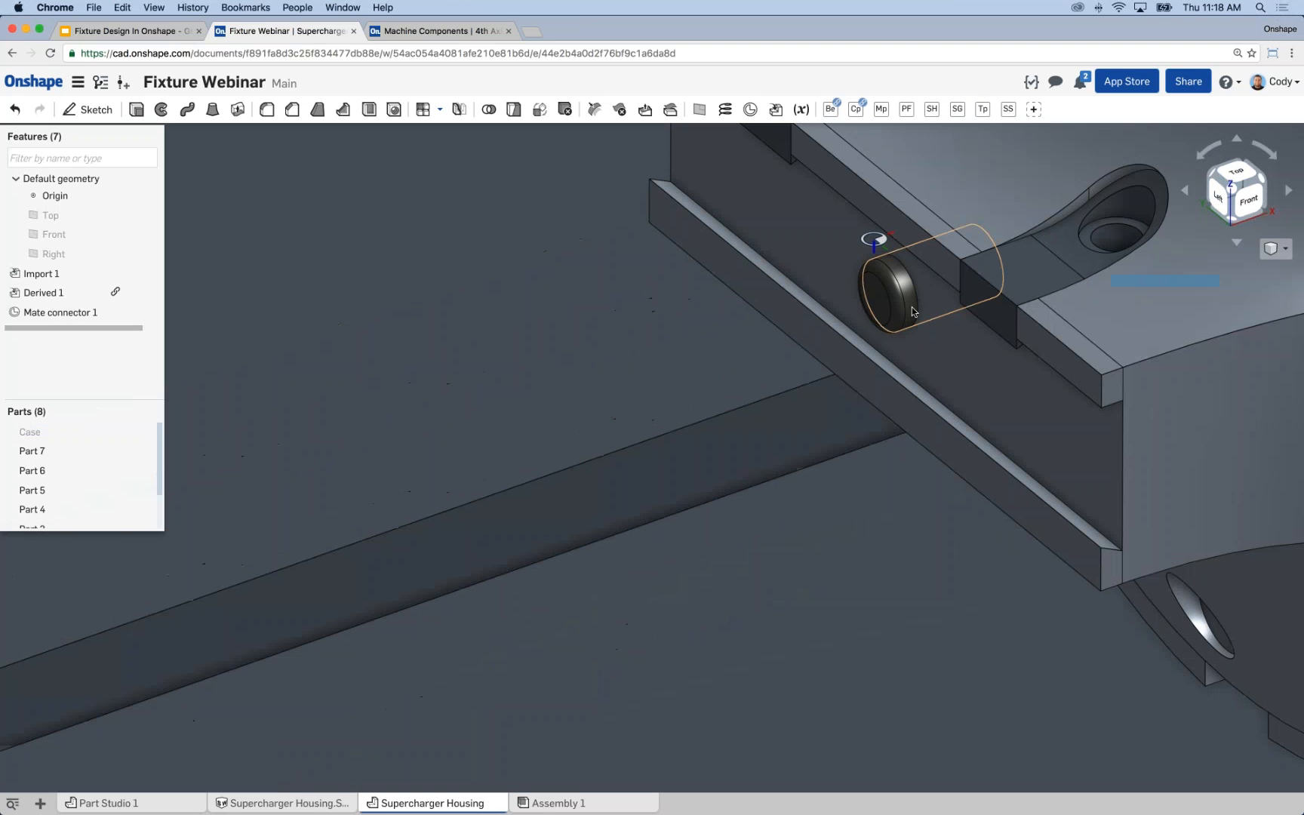
{"action": "scroll", "coordinate": [911, 309], "scroll_direction": "down", "scroll_amount": 10}
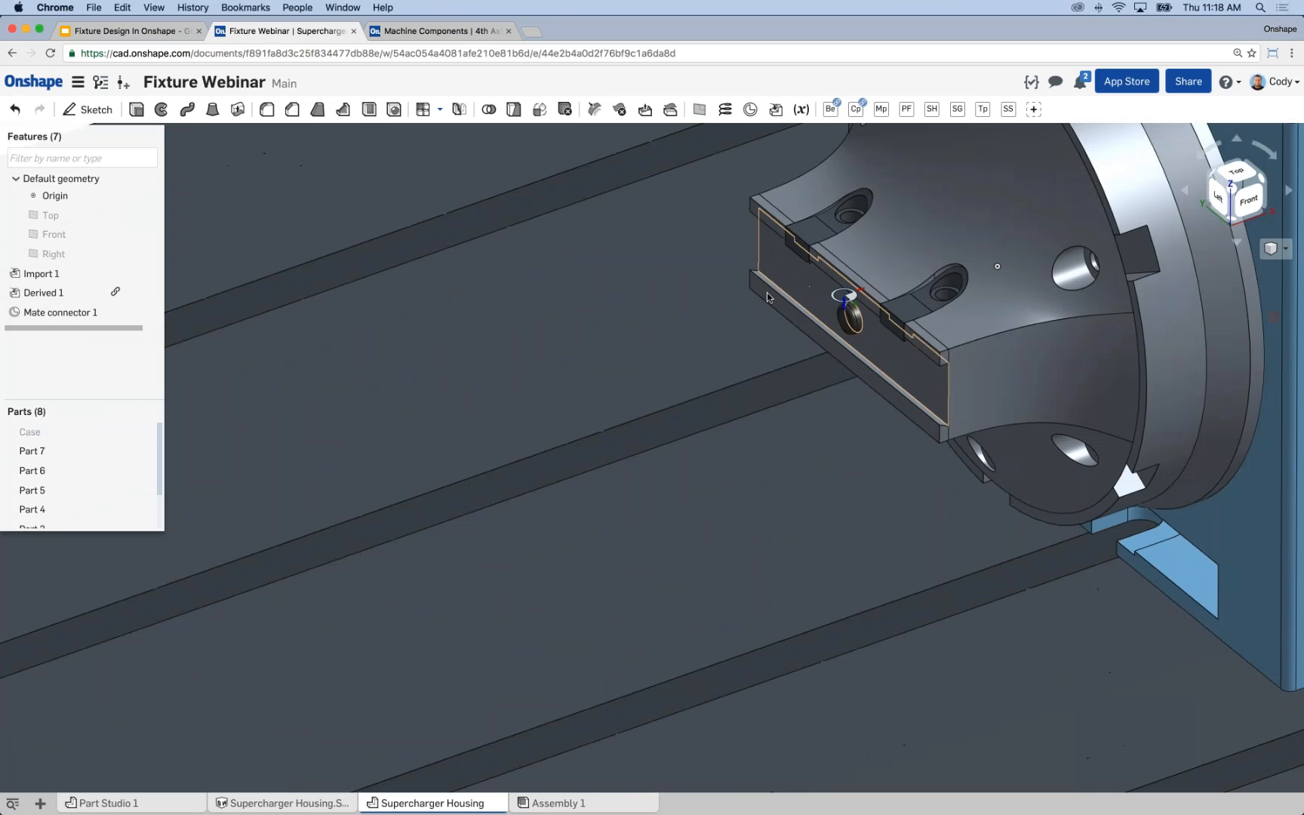
{"action": "left_click", "coordinate": [776, 110]}
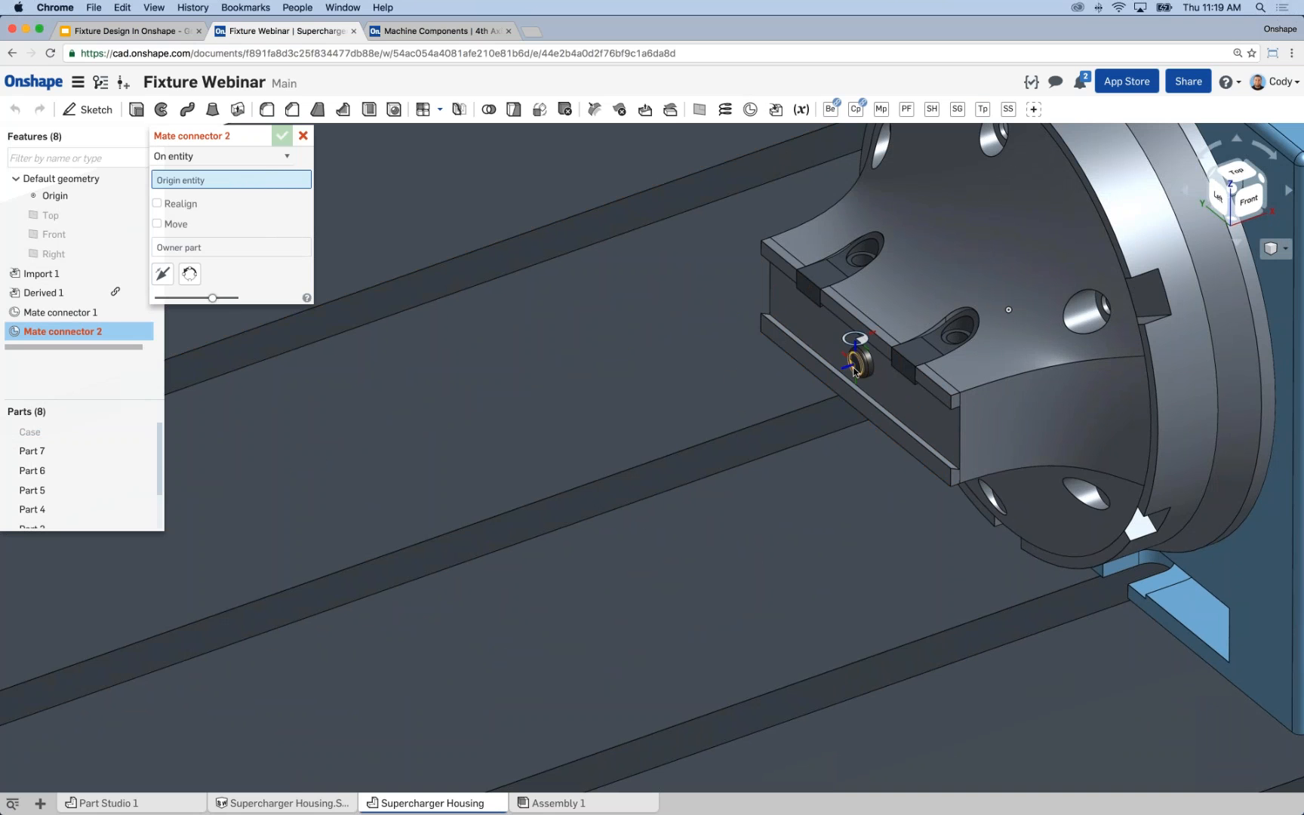
{"action": "left_click", "coordinate": [853, 368]}
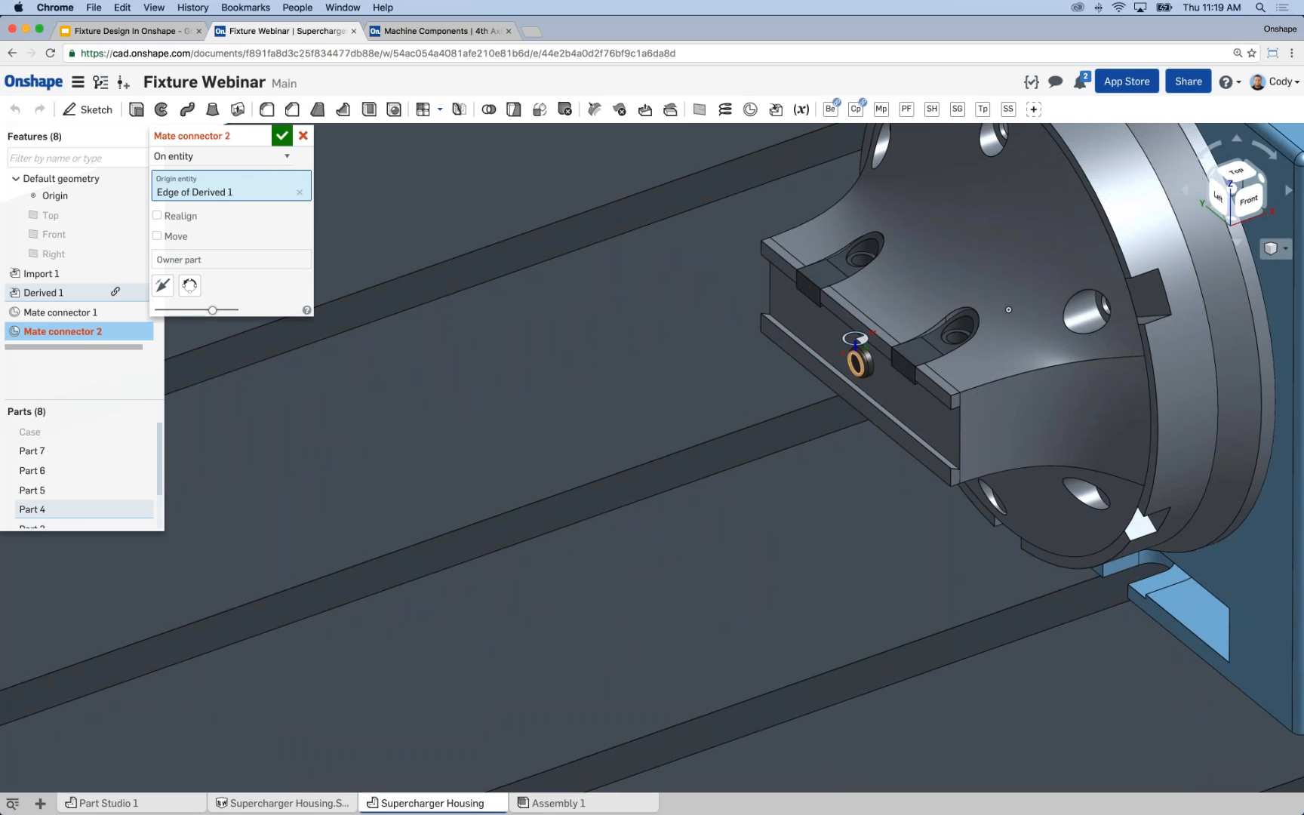
{"action": "right_click_drag", "start_coordinate": [811, 396], "coordinate": [786, 370]}
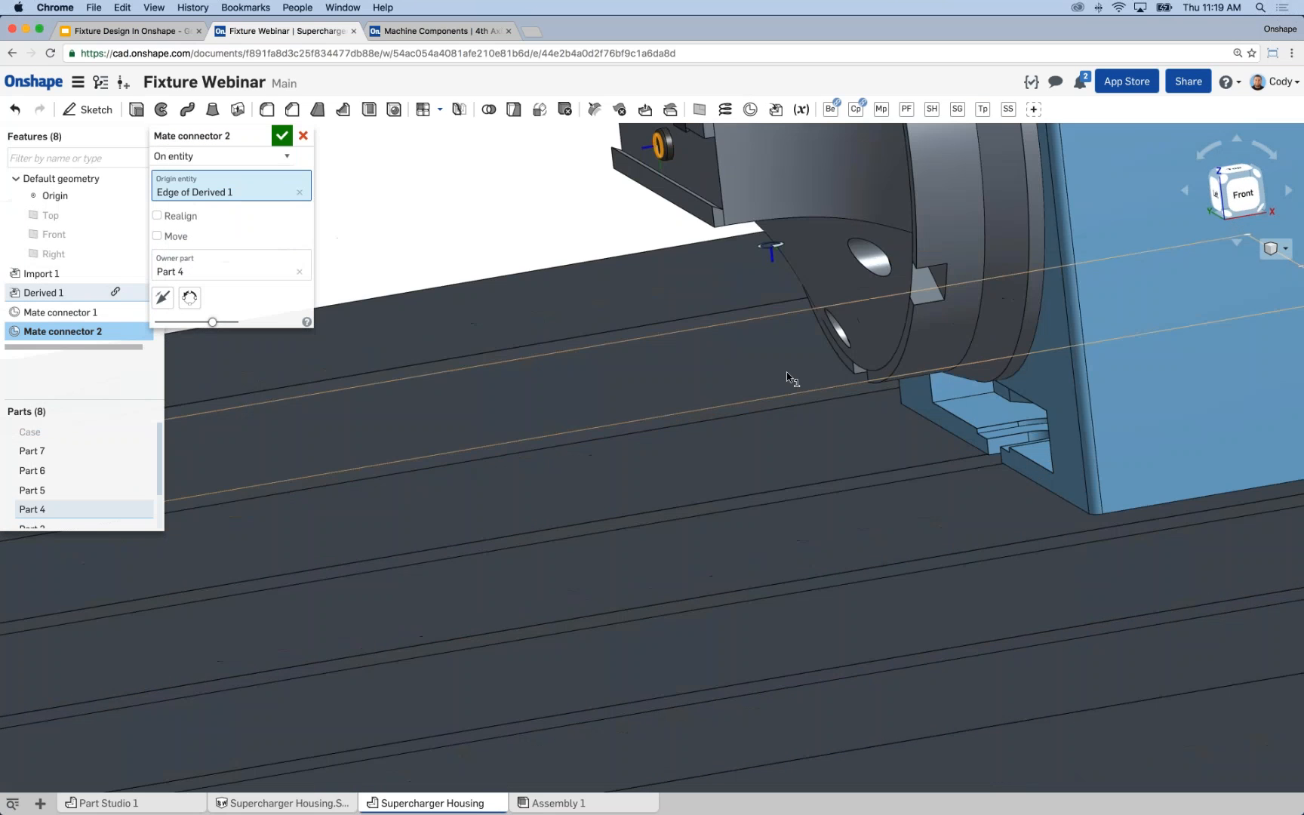
{"action": "middle_click_drag", "start_coordinate": [513, 217], "coordinate": [558, 296]}
{"action": "right_click_drag", "start_coordinate": [540, 241], "coordinate": [533, 228]}
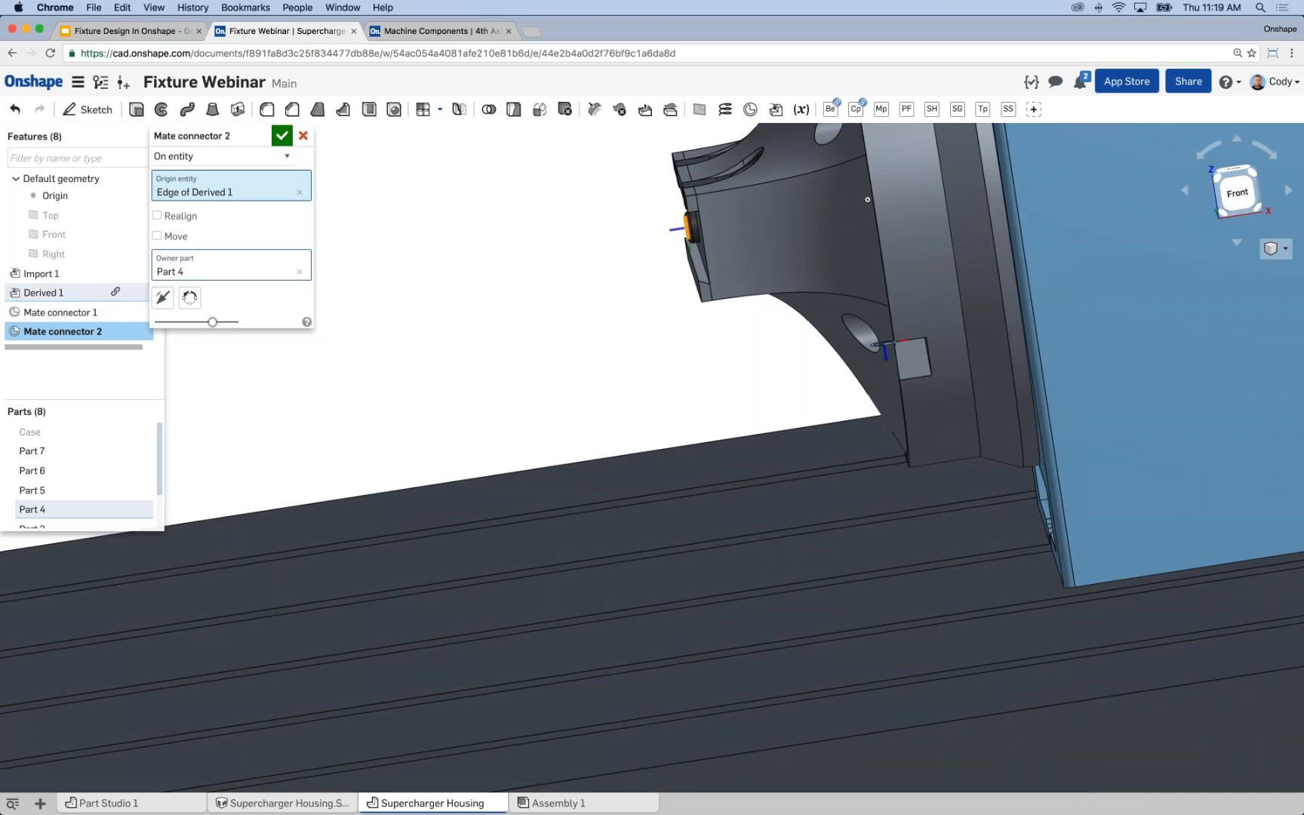
Move the pin's mate connector 0.5 in along Z, away from the faceplate, and accept it.
{"action": "left_click", "coordinate": [157, 235]}
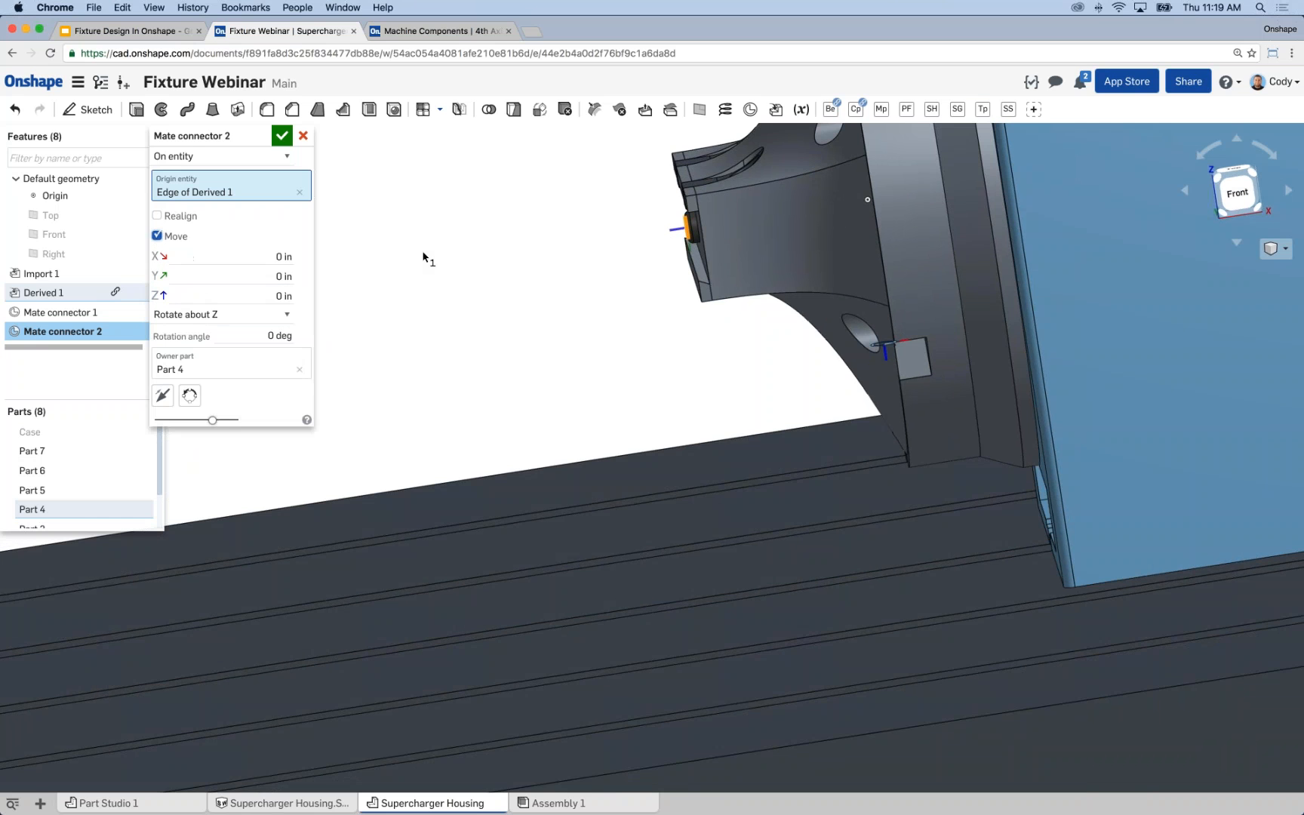
{"action": "right_click_drag", "start_coordinate": [422, 252], "coordinate": [449, 245]}
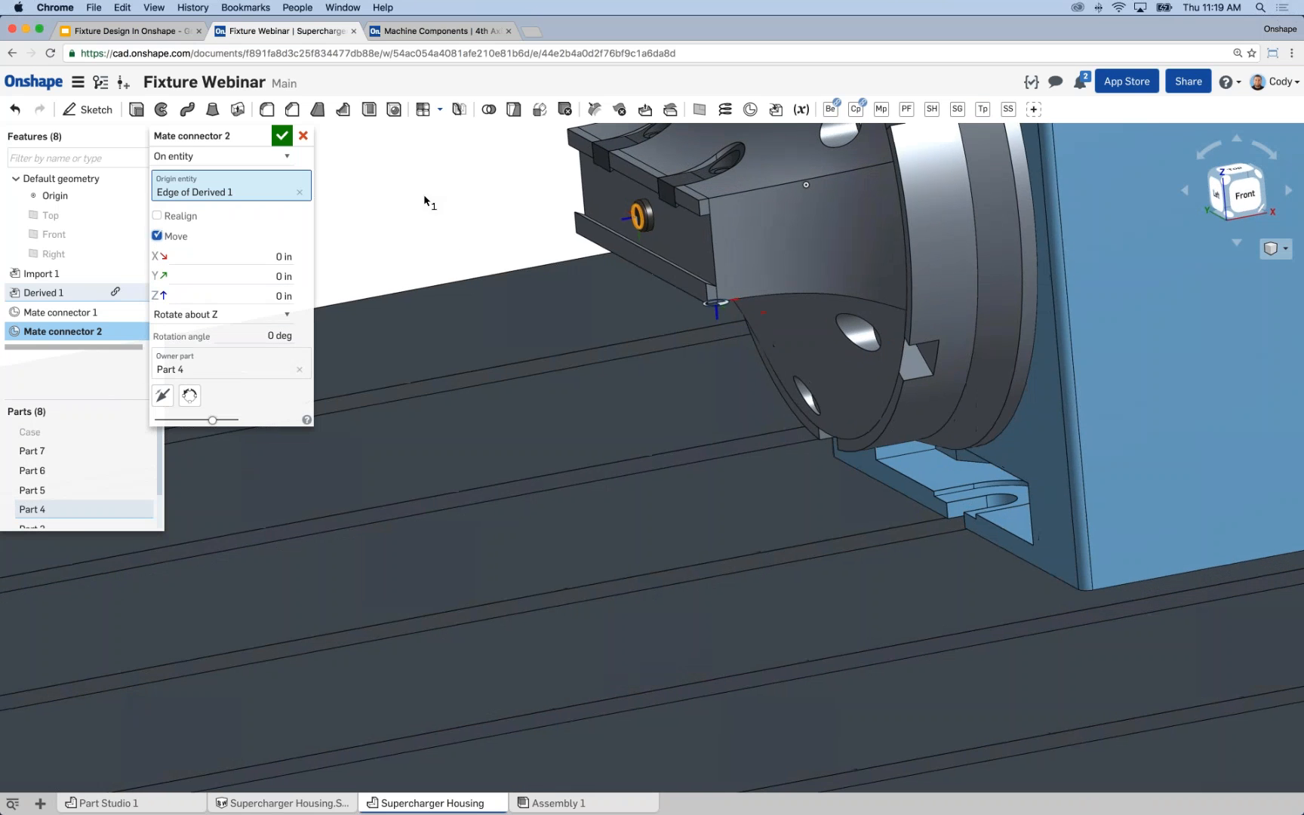
{"action": "scroll", "coordinate": [444, 219], "scroll_direction": "down", "scroll_amount": 3}
{"action": "left_click", "coordinate": [284, 295]}
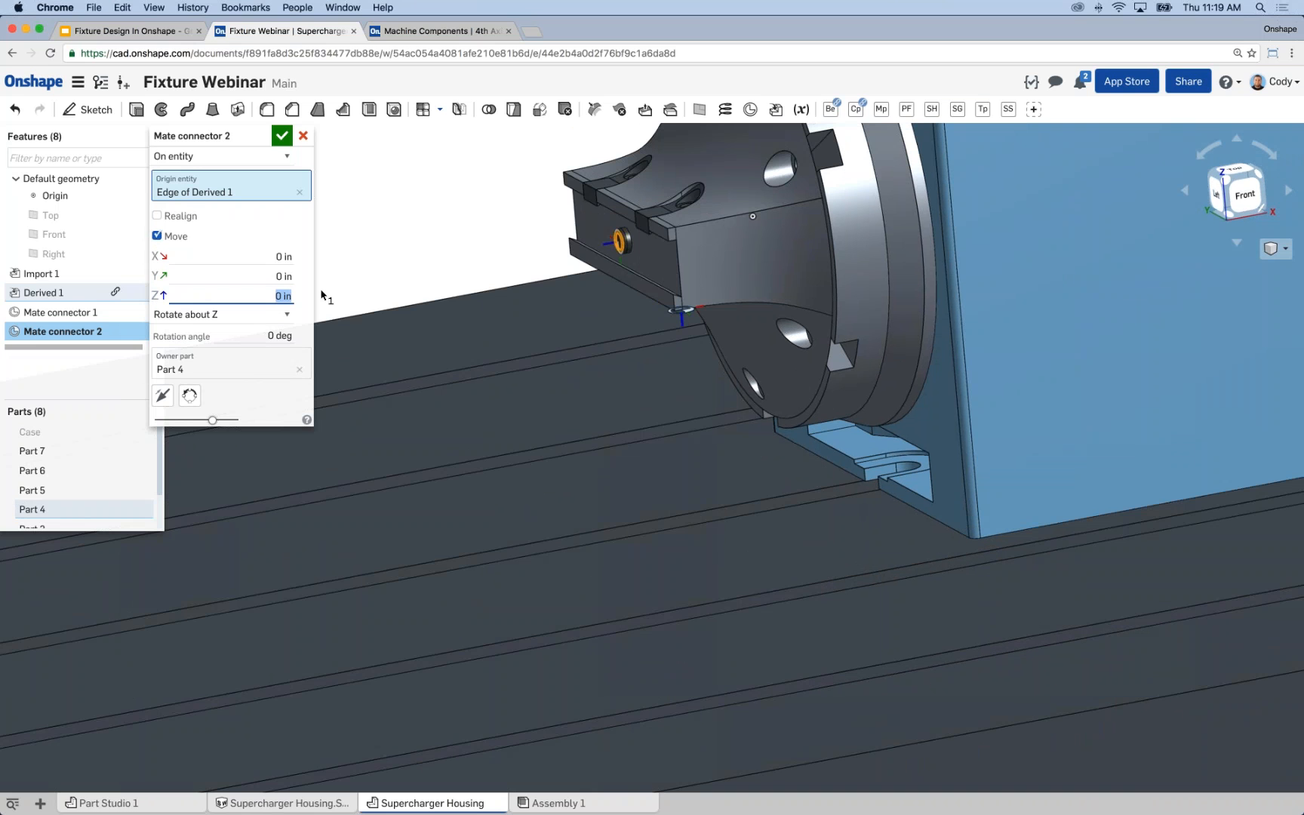
{"action": "type", "text": ".5"}
{"action": "key", "text": "Return"}
{"action": "right_click_drag", "start_coordinate": [403, 214], "coordinate": [382, 198]}
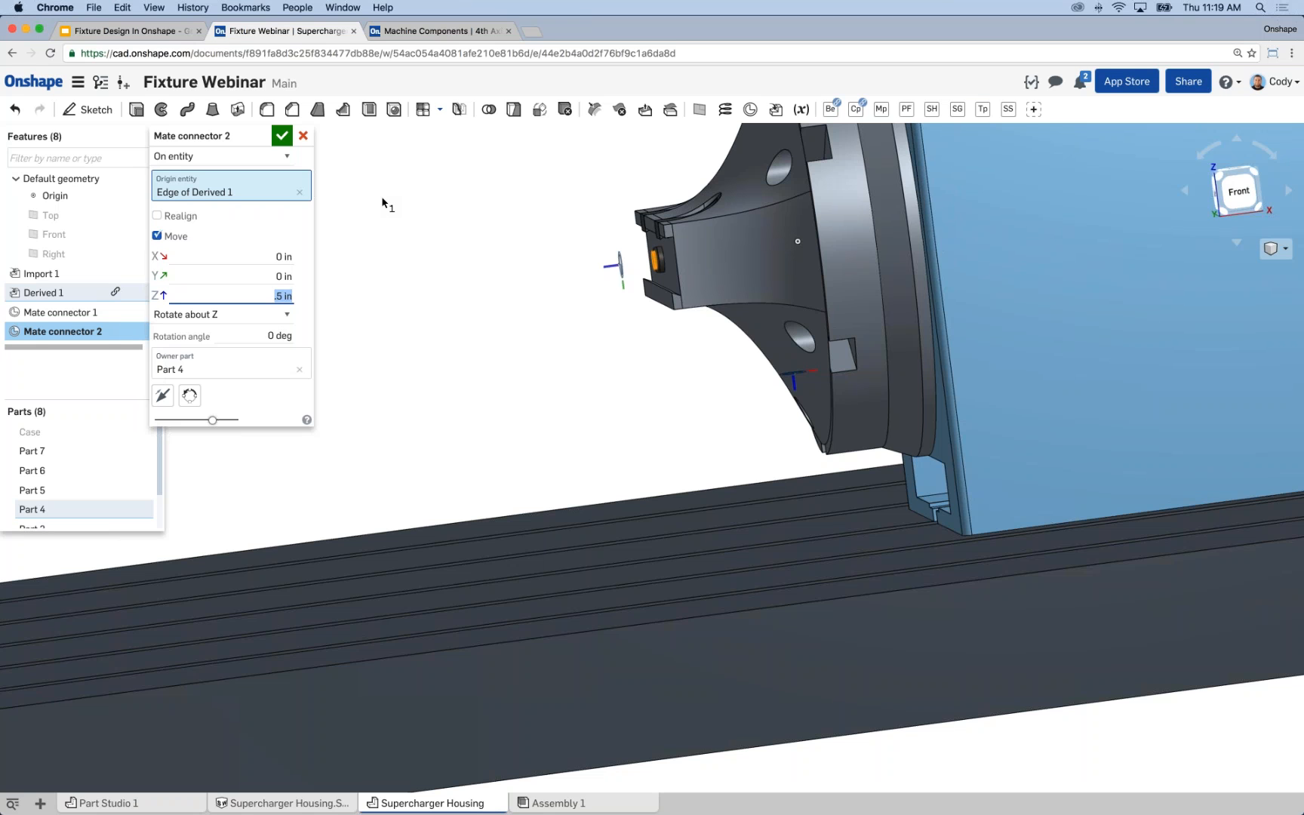
{"action": "key", "text": "Return"}
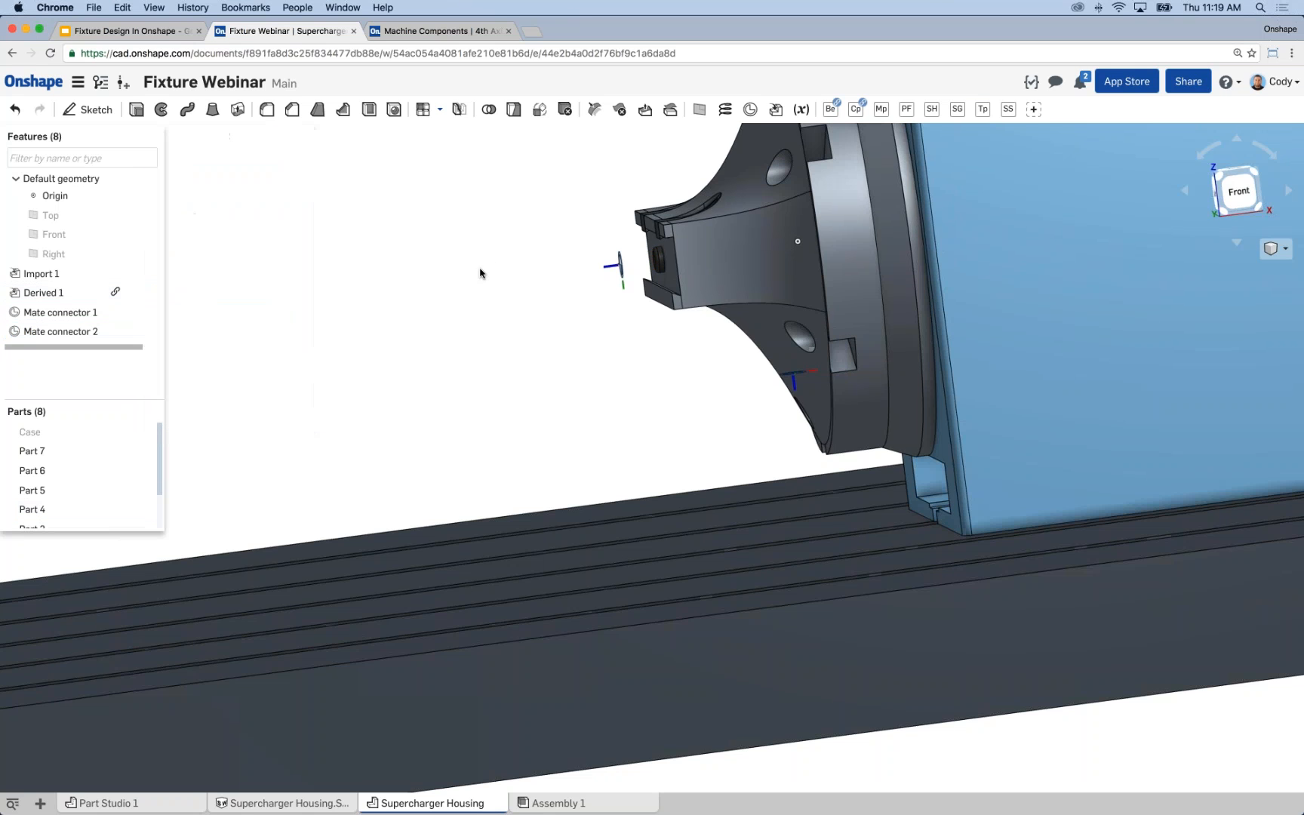
Check the new mate connector in front of the faceplate and show the Case part again.
{"action": "scroll", "coordinate": [475, 273], "scroll_direction": "down", "scroll_amount": 3}
{"action": "right_click_drag", "start_coordinate": [451, 280], "coordinate": [425, 264]}
{"action": "middle_click_drag", "start_coordinate": [425, 263], "coordinate": [446, 273]}
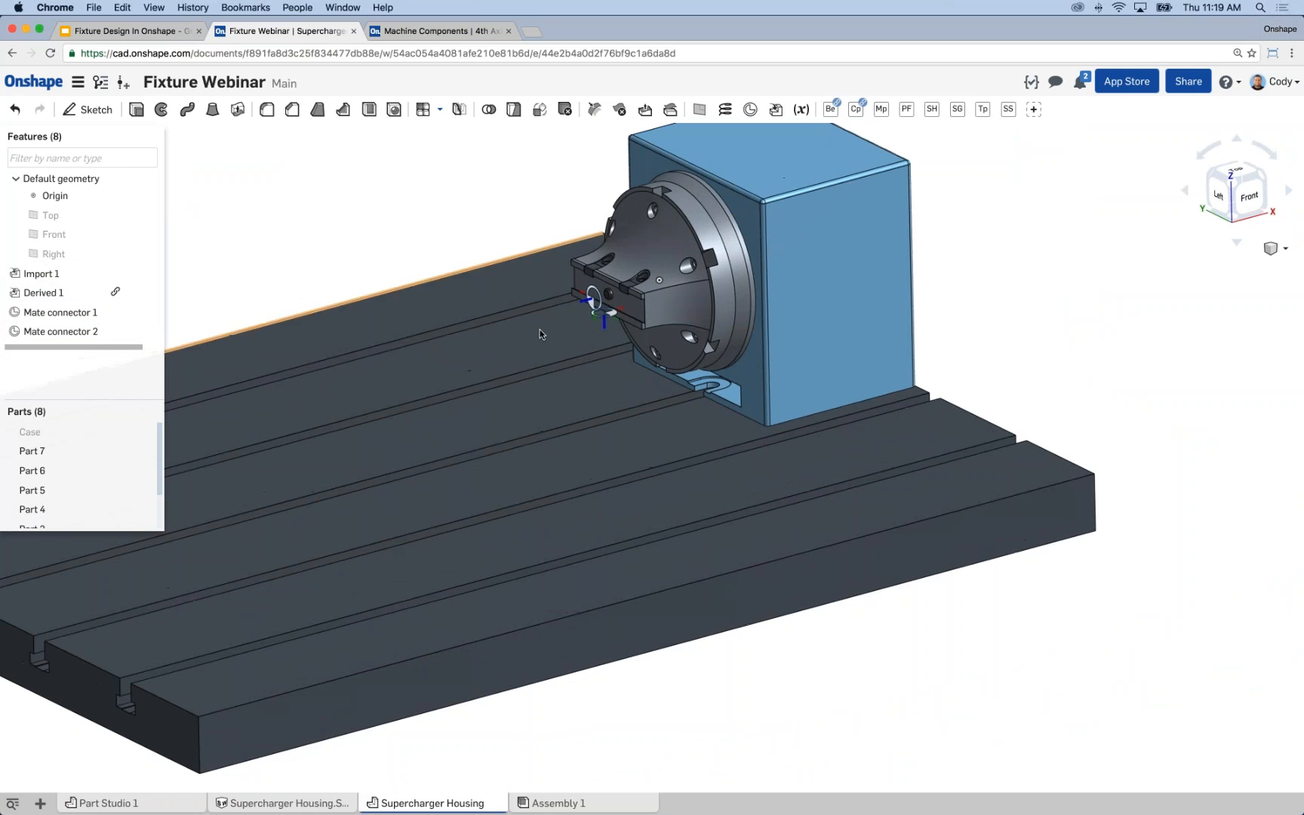
{"action": "left_click", "coordinate": [597, 300]}
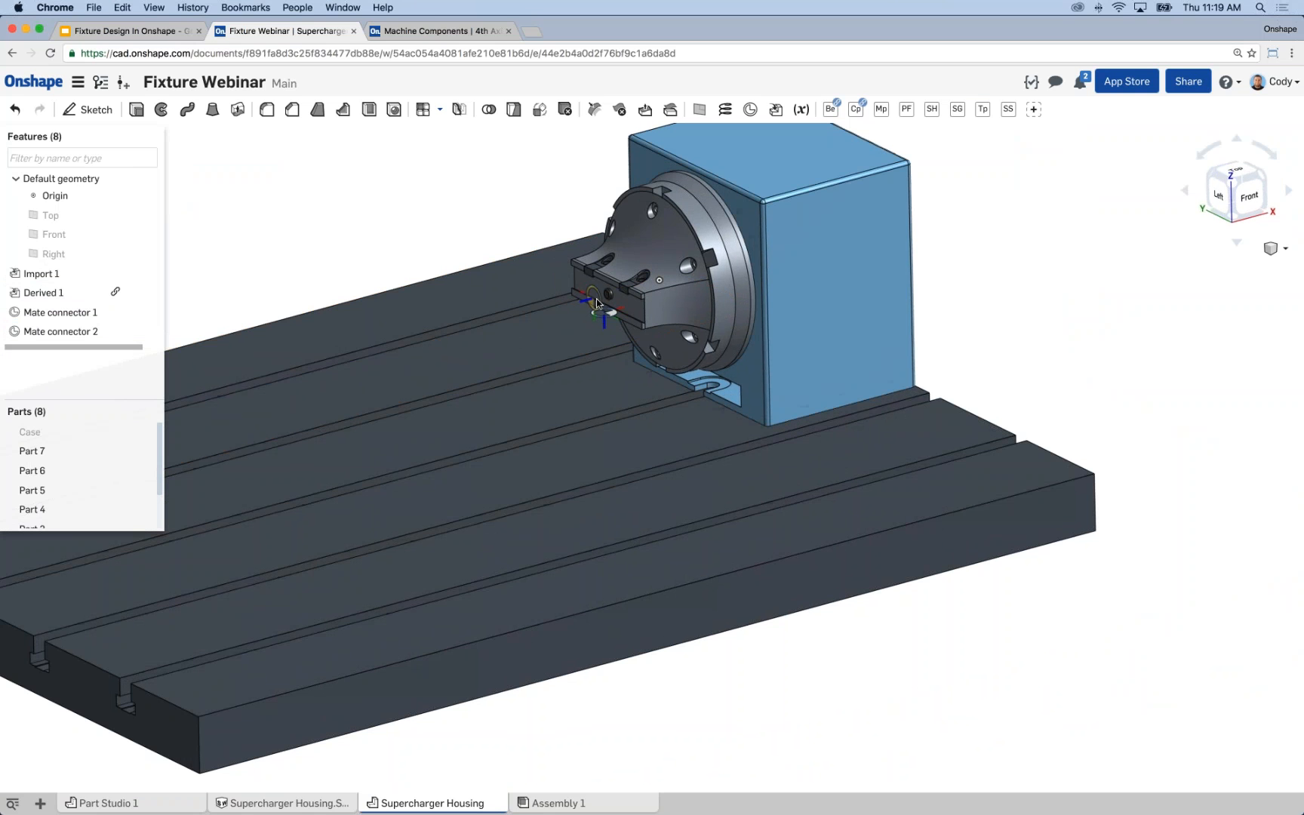
{"action": "left_click", "coordinate": [384, 178]}
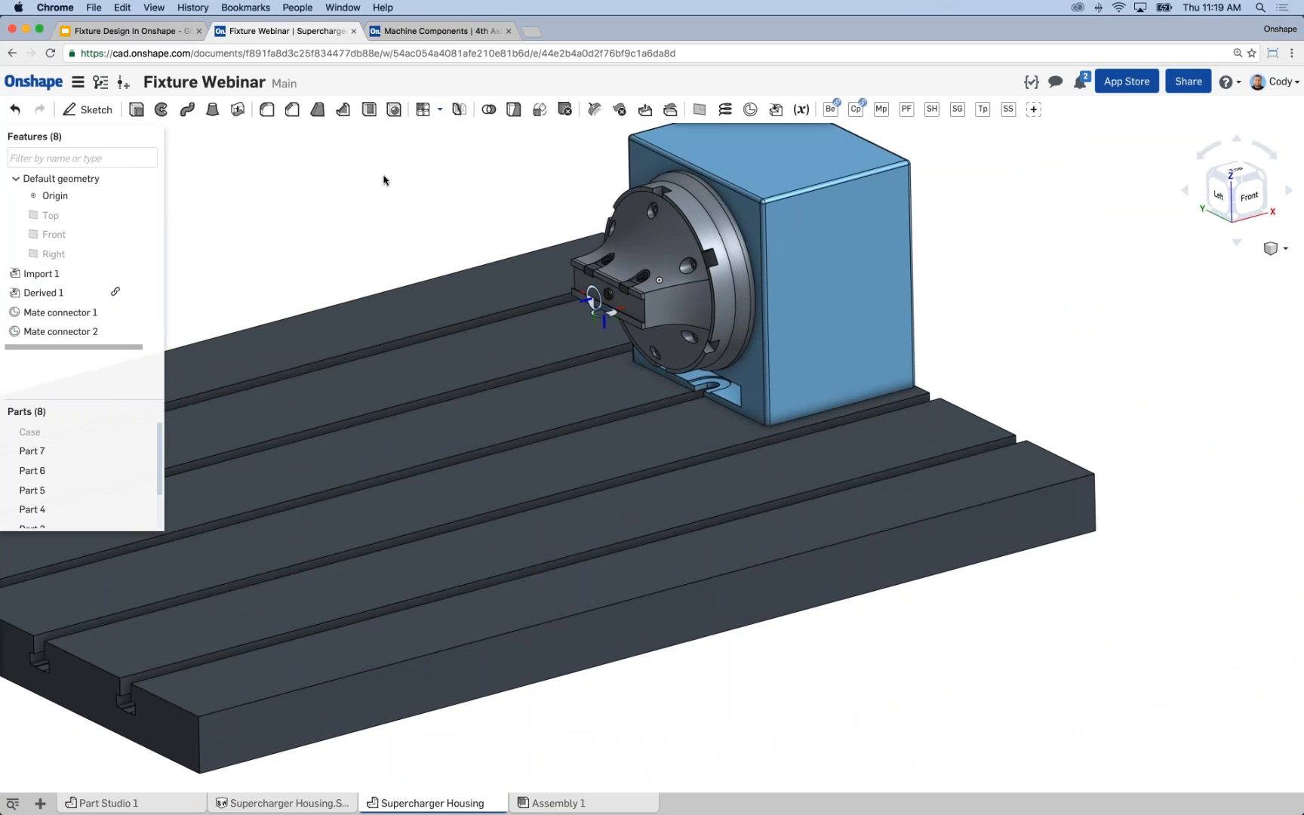
{"action": "scroll", "coordinate": [378, 216], "scroll_direction": "down", "scroll_amount": 1}
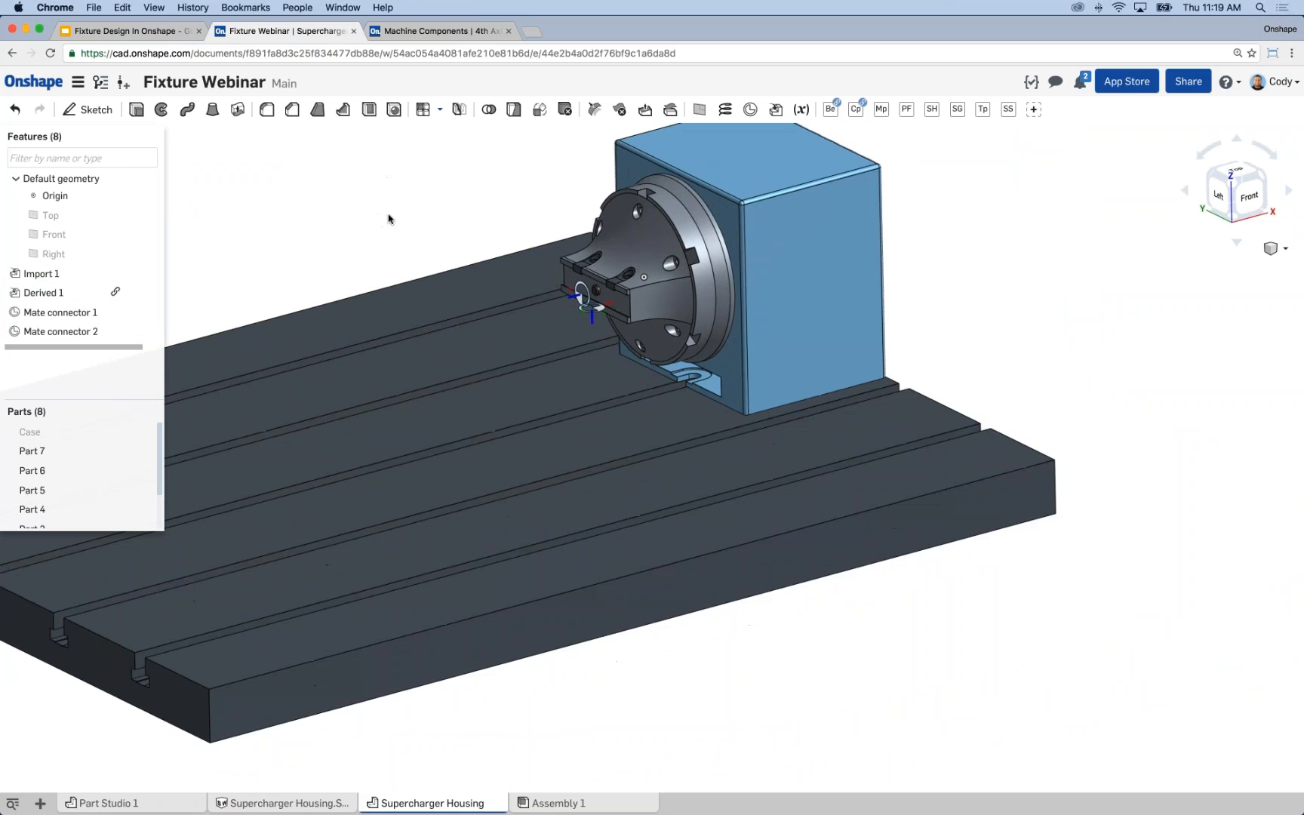
{"action": "middle_click_drag", "start_coordinate": [506, 232], "coordinate": [518, 221]}
{"action": "right_click_drag", "start_coordinate": [518, 221], "coordinate": [492, 178]}
{"action": "middle_click_drag", "start_coordinate": [492, 177], "coordinate": [580, 206]}
{"action": "left_click", "coordinate": [143, 432]}
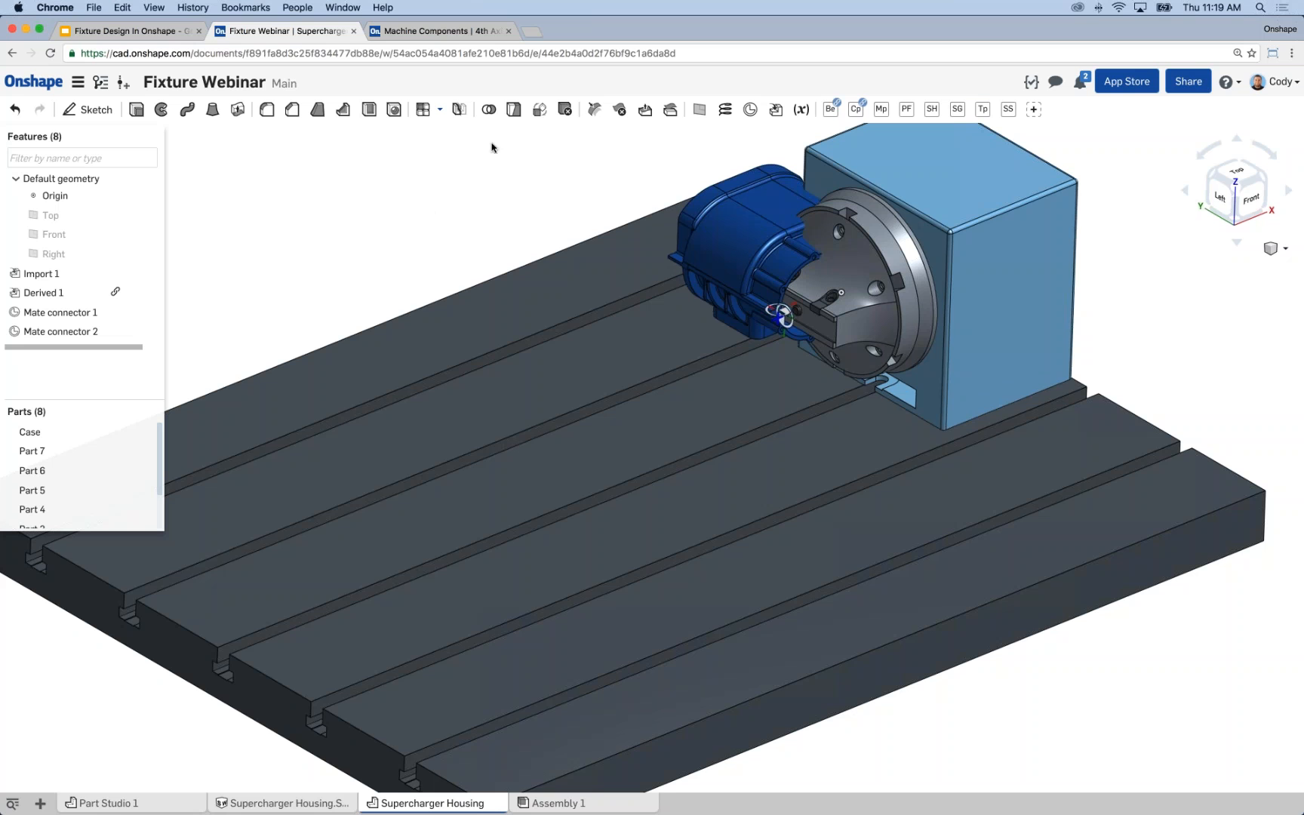
Transform the Case part by mate connectors, from Mate connector 1 on the housing to Mate connector 2 at the faceplate.
{"action": "left_click", "coordinate": [540, 110]}
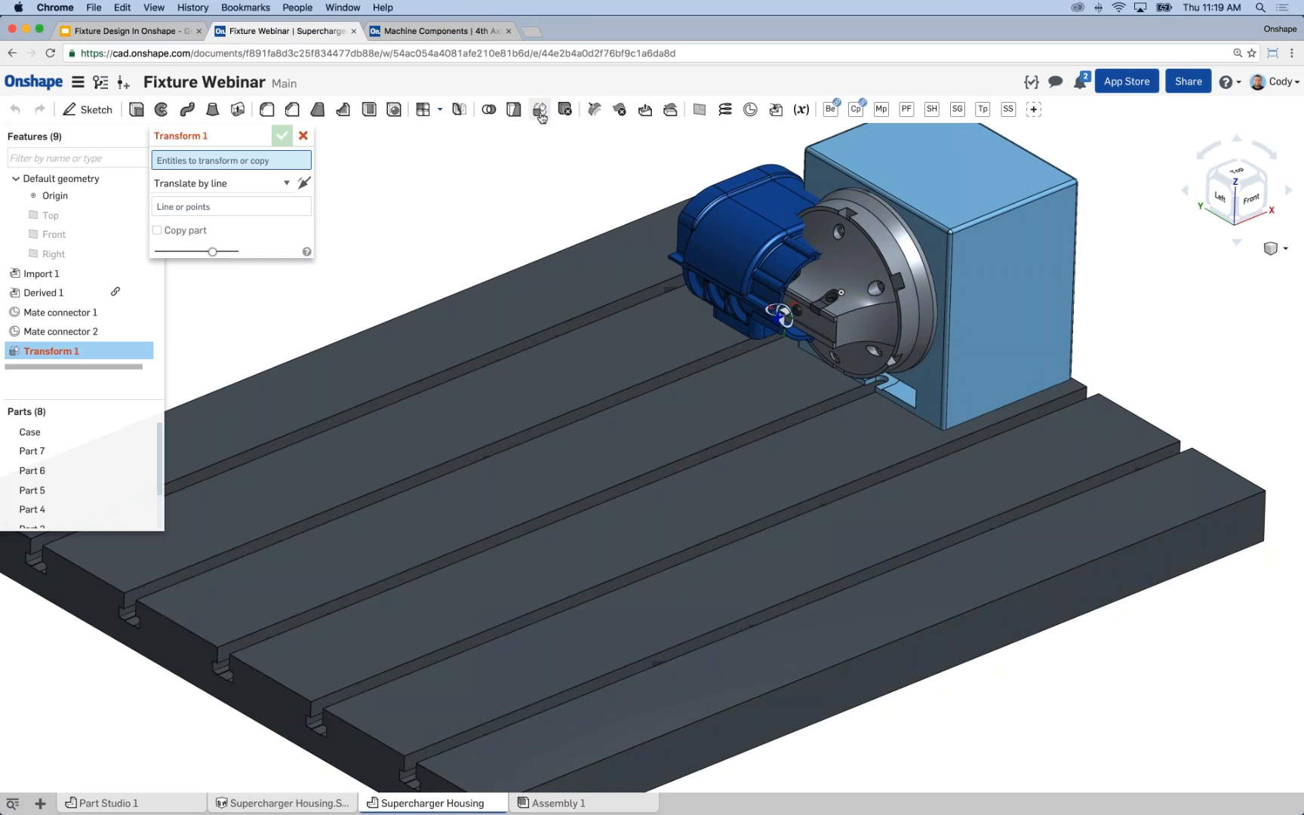
{"action": "left_click", "coordinate": [722, 219]}
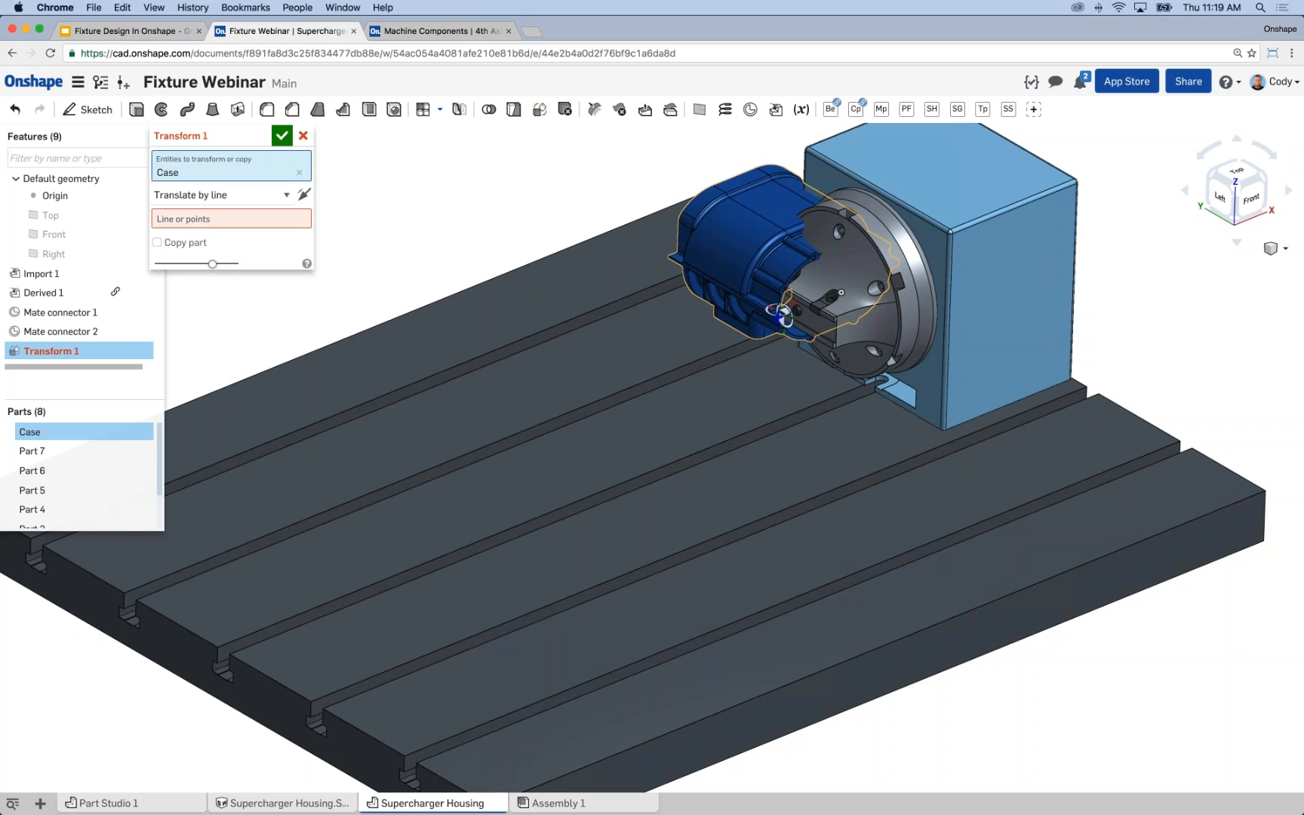
{"action": "left_click", "coordinate": [257, 198]}
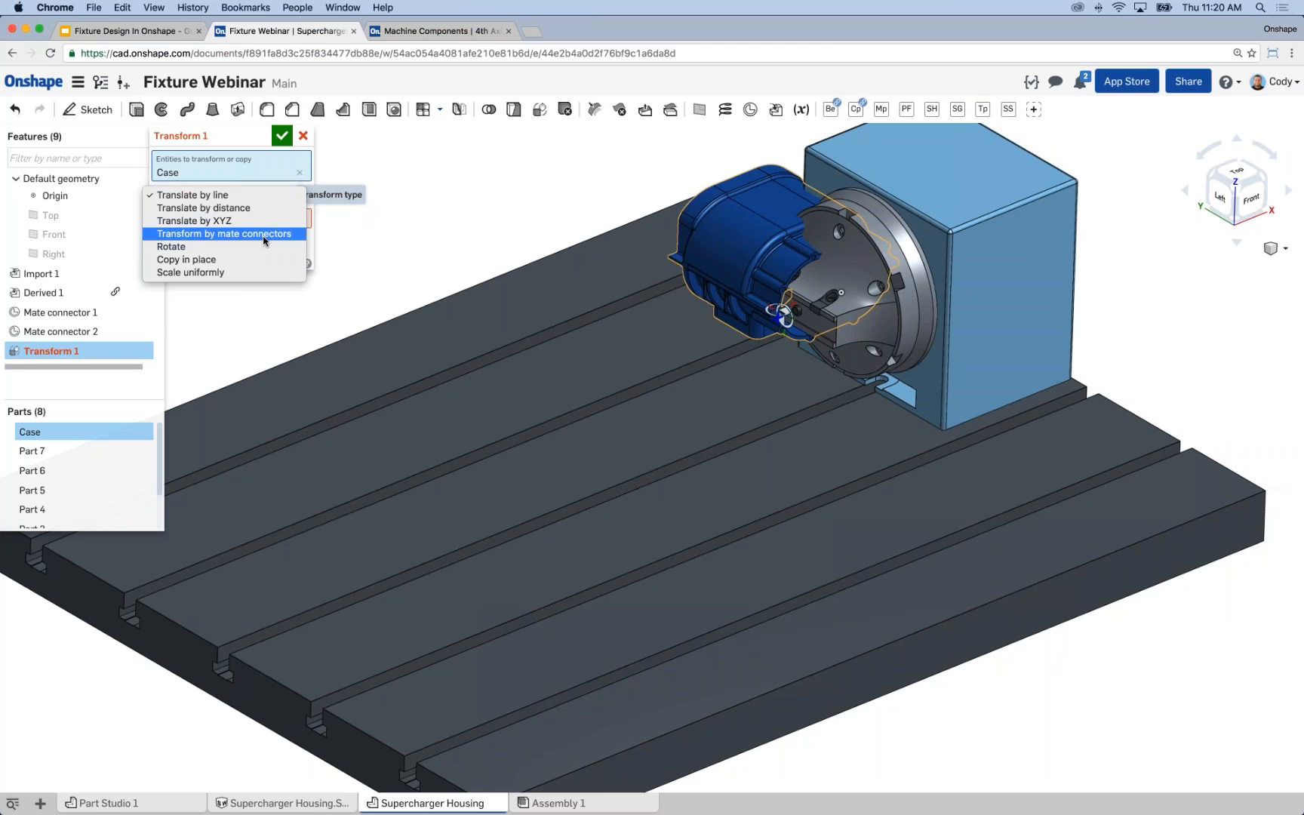
{"action": "left_click", "coordinate": [263, 239]}
{"action": "left_click", "coordinate": [232, 219]}
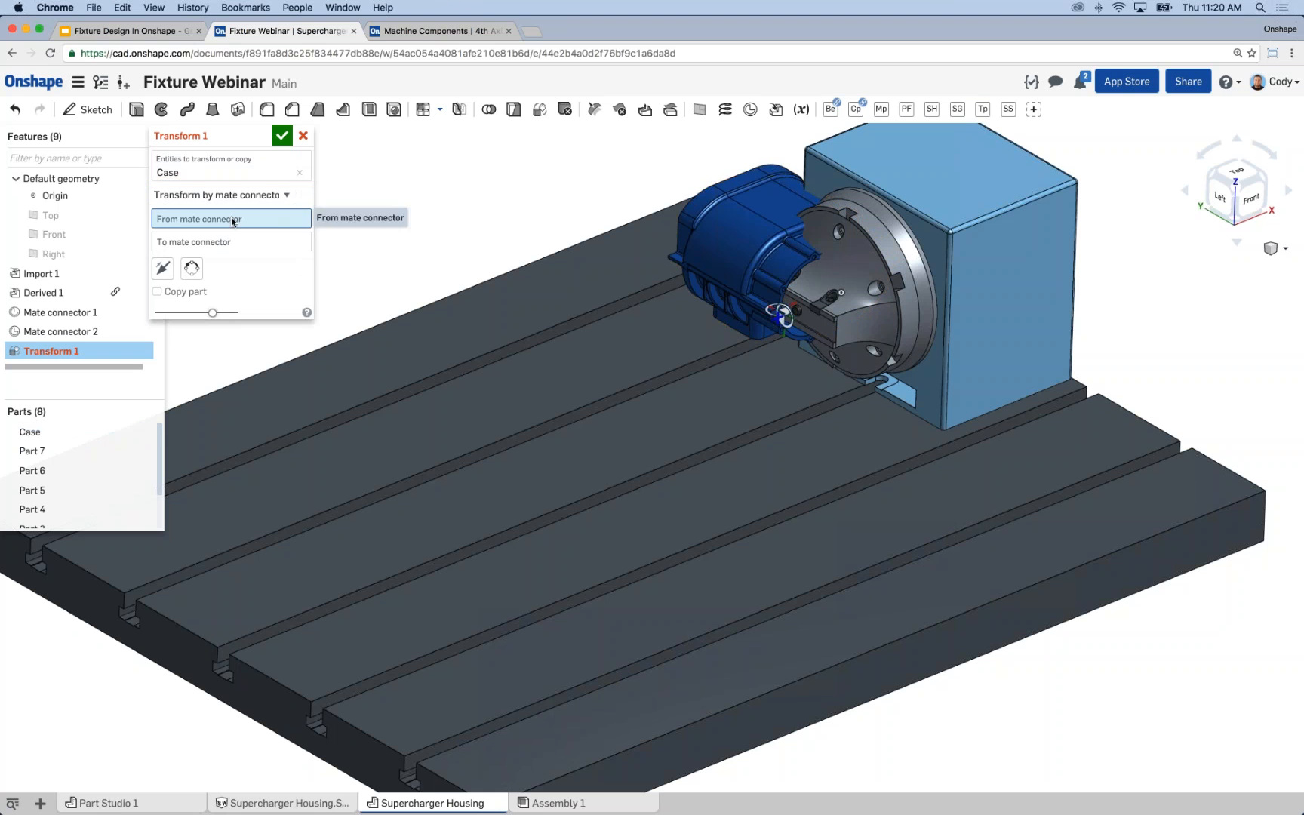
{"action": "left_click", "coordinate": [769, 314]}
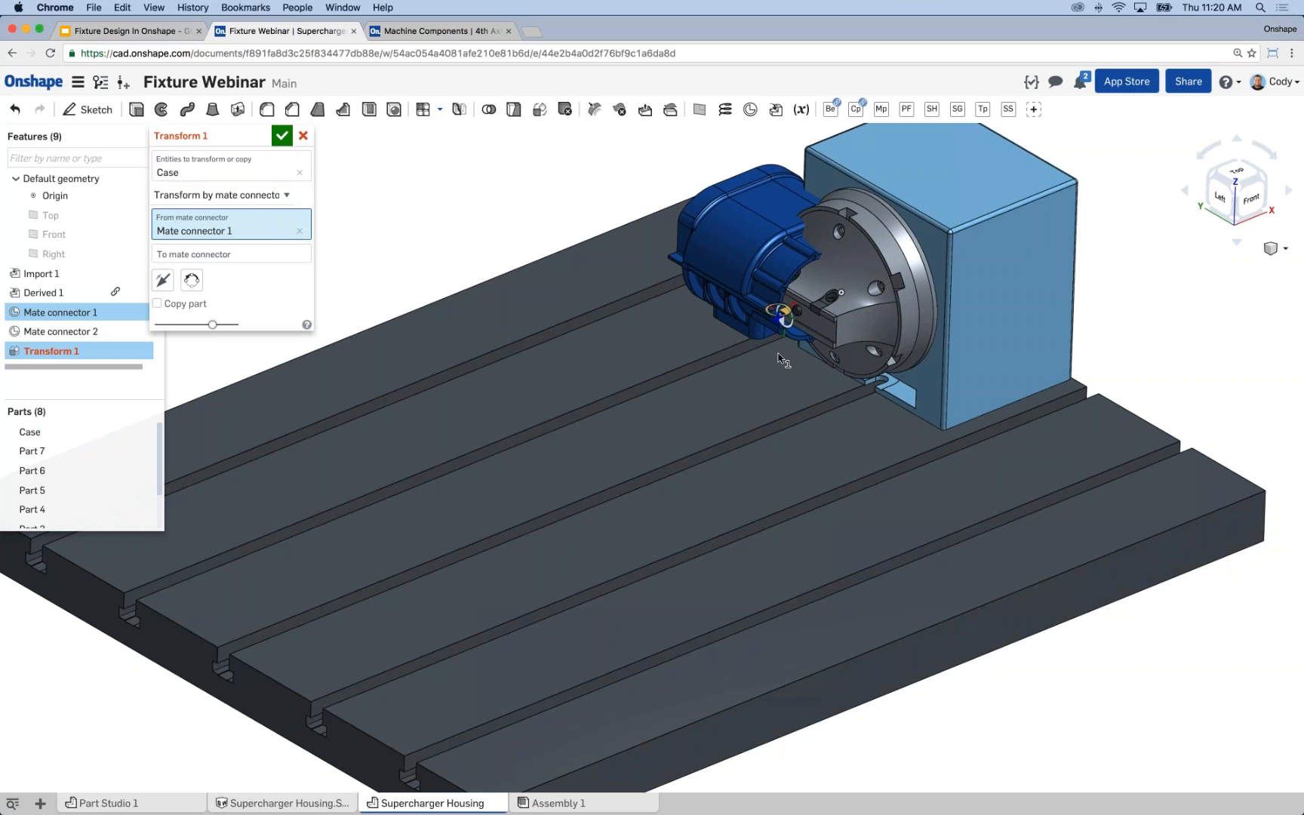
{"action": "left_click", "coordinate": [252, 258]}
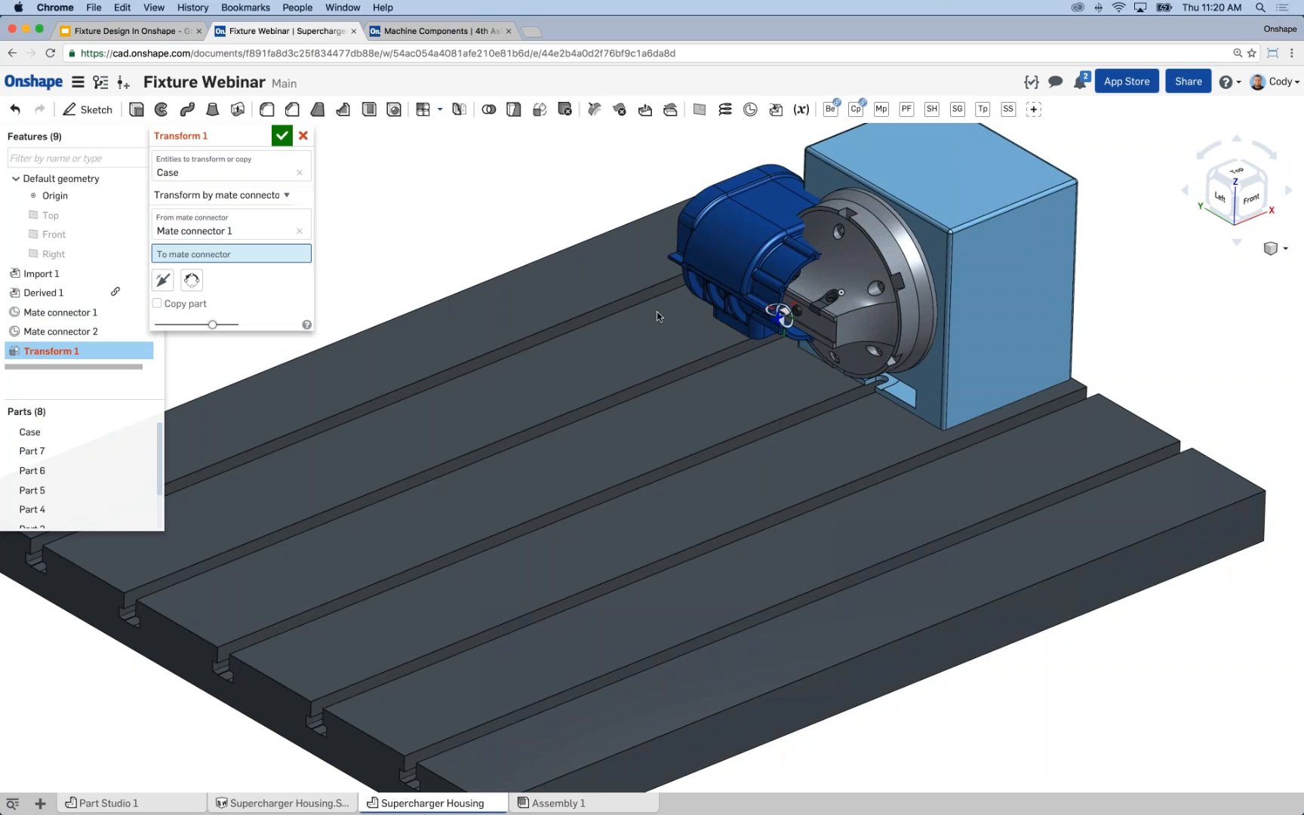
{"action": "left_click", "coordinate": [783, 314]}
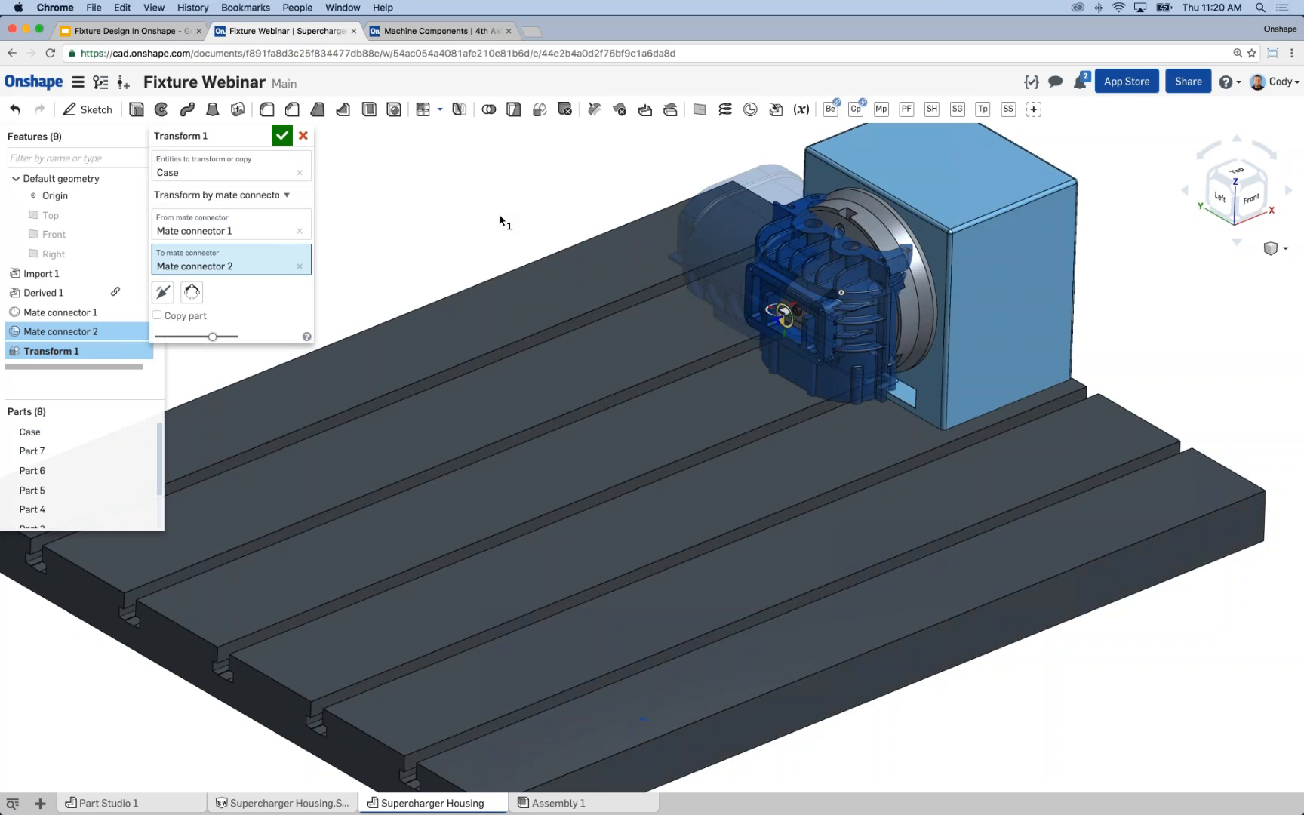
Flip the primary axis of the Case transform so the housing's flange faces the fourth-axis faceplate, and accept the transform.
{"action": "right_click_drag", "start_coordinate": [464, 200], "coordinate": [437, 206]}
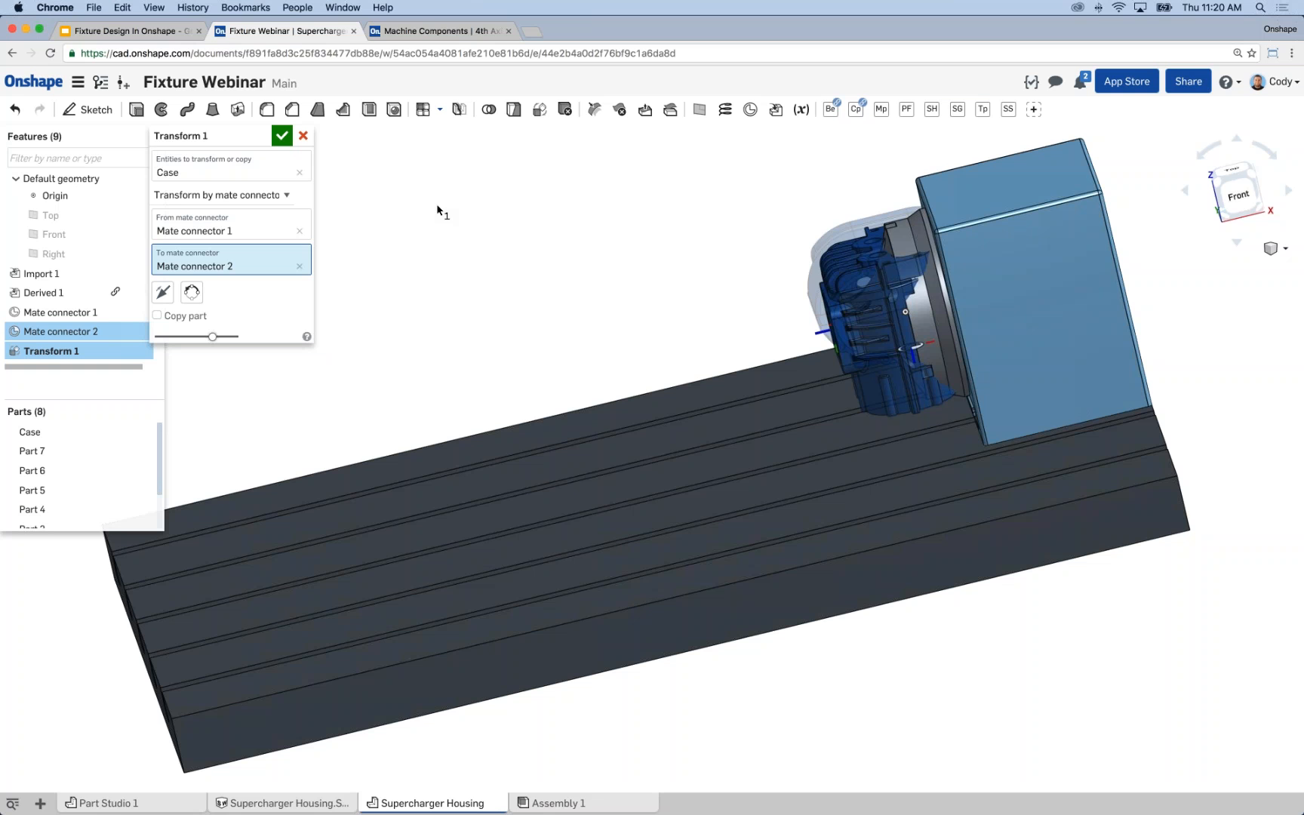
{"action": "right_click_drag", "start_coordinate": [472, 201], "coordinate": [325, 324]}
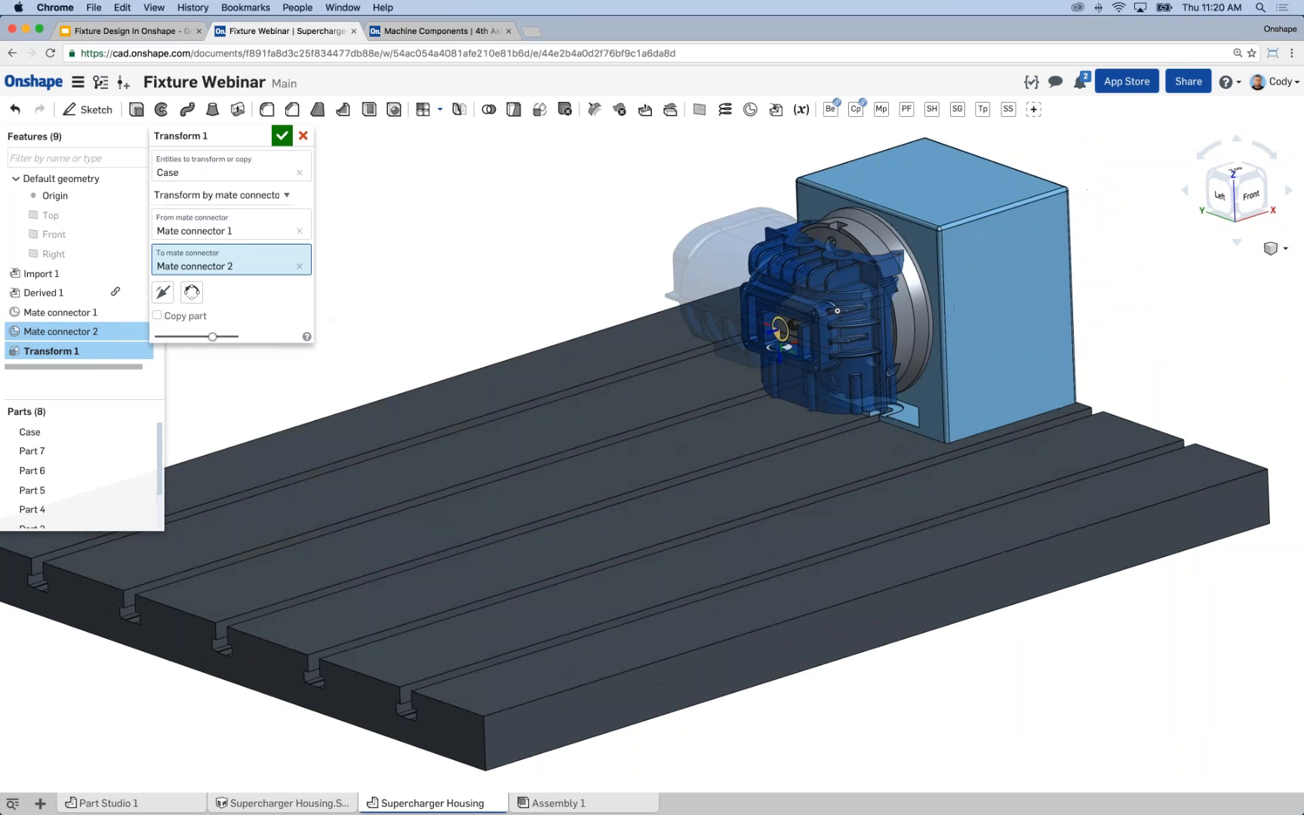
{"action": "left_click", "coordinate": [165, 296]}
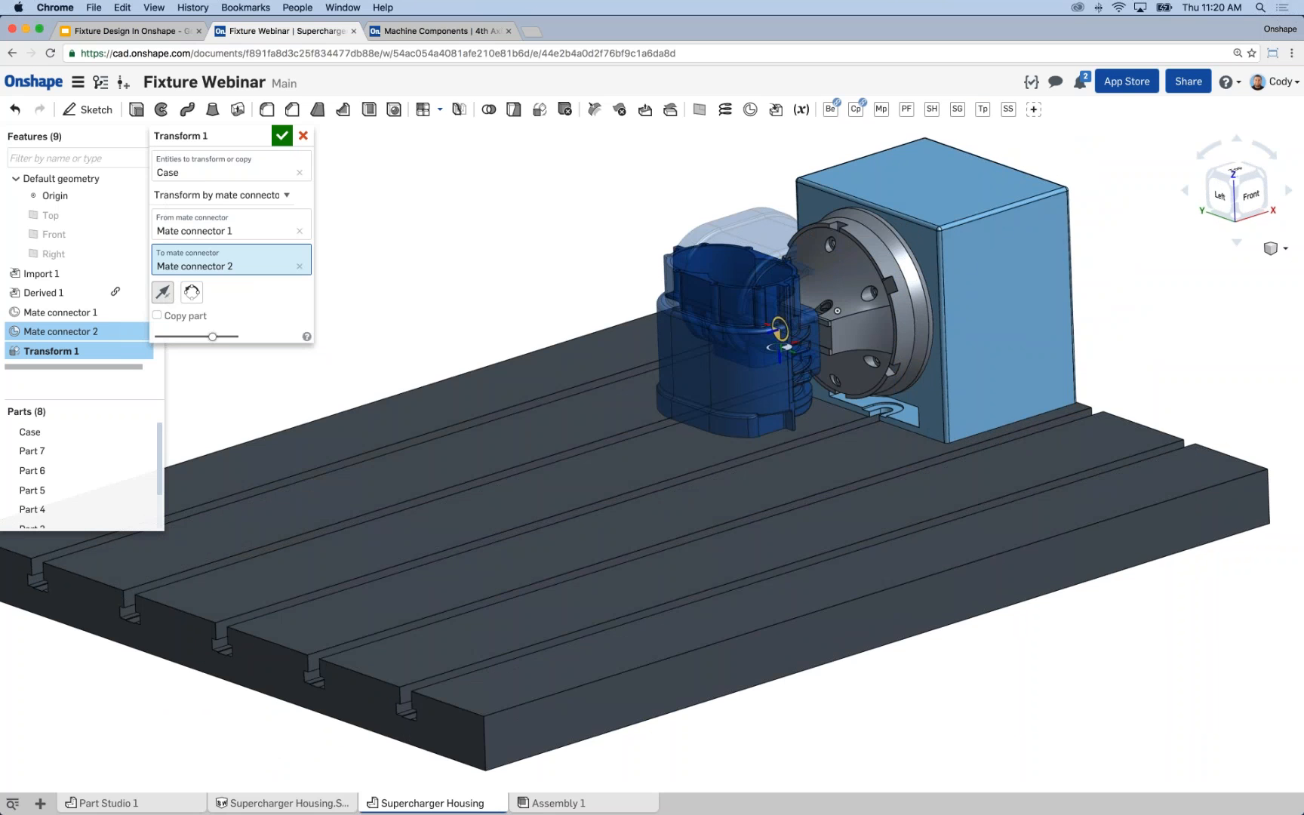
{"action": "mouse_move", "coordinate": [553, 249]}
{"action": "right_mouse_down"}
{"action": "mouse_move", "coordinate": [484, 246]}
{"action": "mouse_move", "coordinate": [546, 255]}
{"action": "mouse_move", "coordinate": [531, 258]}
{"action": "right_mouse_up"}
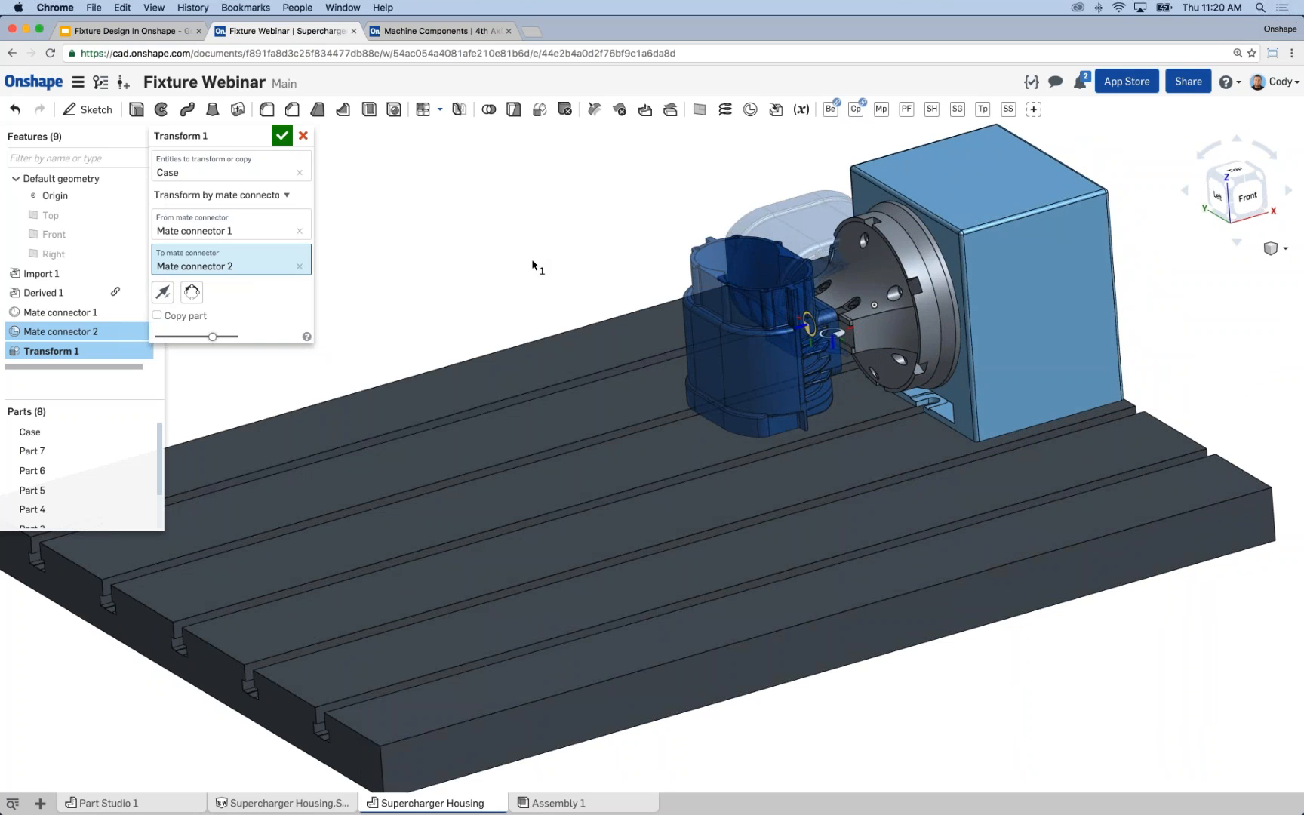
{"action": "key", "text": "Return"}
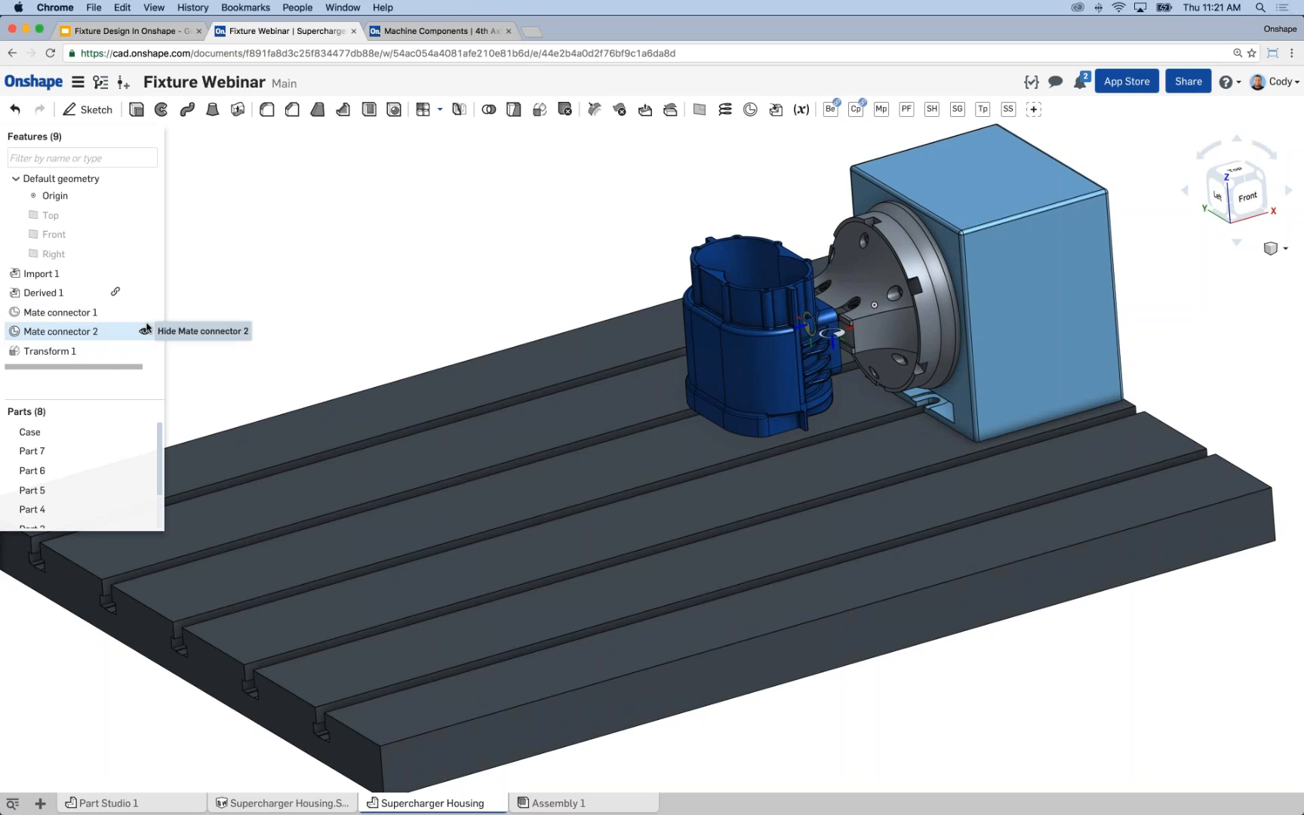
Hide Mate connector 1 and Mate connector 2.
{"action": "left_click", "coordinate": [144, 332]}
{"action": "left_click", "coordinate": [144, 312]}
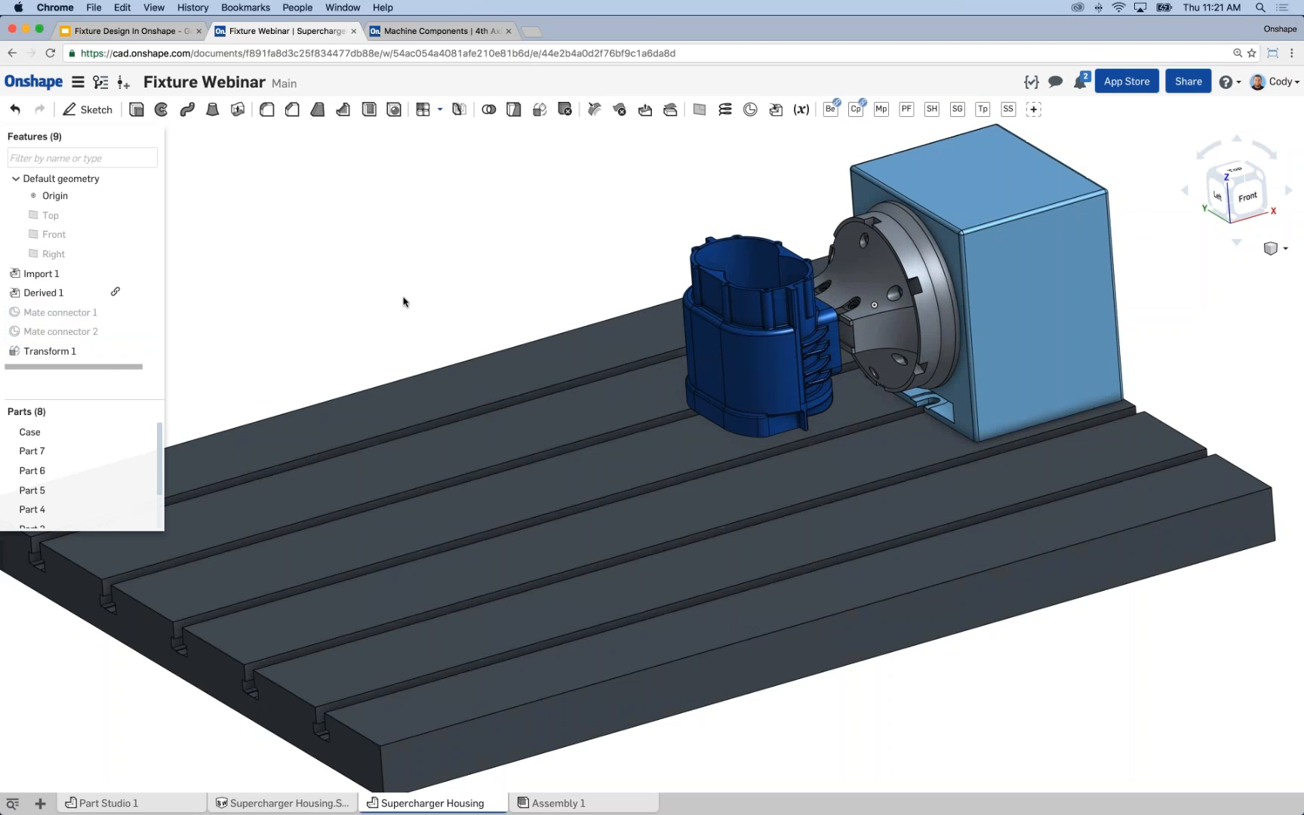
{"action": "right_click_drag", "start_coordinate": [423, 295], "coordinate": [326, 311]}
{"action": "mouse_move", "coordinate": [143, 310]}
Examine the gap between the housing's flange and the fourth-axis faceplate from several sides.
{"action": "right_click_drag", "start_coordinate": [454, 358], "coordinate": [495, 384]}
{"action": "scroll", "coordinate": [747, 309], "scroll_direction": "up", "scroll_amount": 5}
{"action": "mouse_move", "coordinate": [701, 336]}
{"action": "right_mouse_down"}
{"action": "mouse_move", "coordinate": [681, 329]}
{"action": "mouse_move", "coordinate": [696, 334]}
{"action": "right_mouse_up"}
{"action": "scroll", "coordinate": [613, 276], "scroll_direction": "up", "scroll_amount": 5}
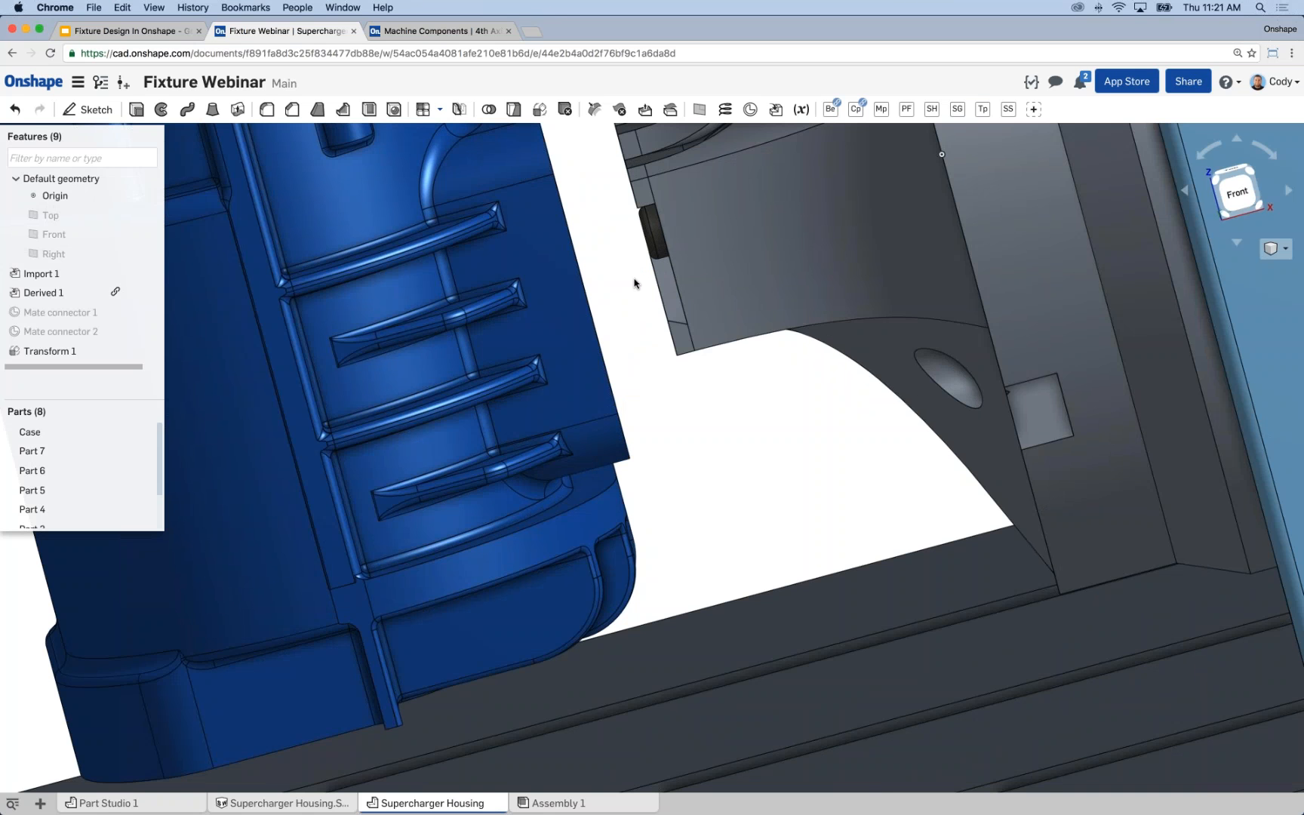
{"action": "scroll", "coordinate": [626, 322], "scroll_direction": "down", "scroll_amount": 3}
{"action": "right_click_drag", "start_coordinate": [626, 320], "coordinate": [649, 349]}
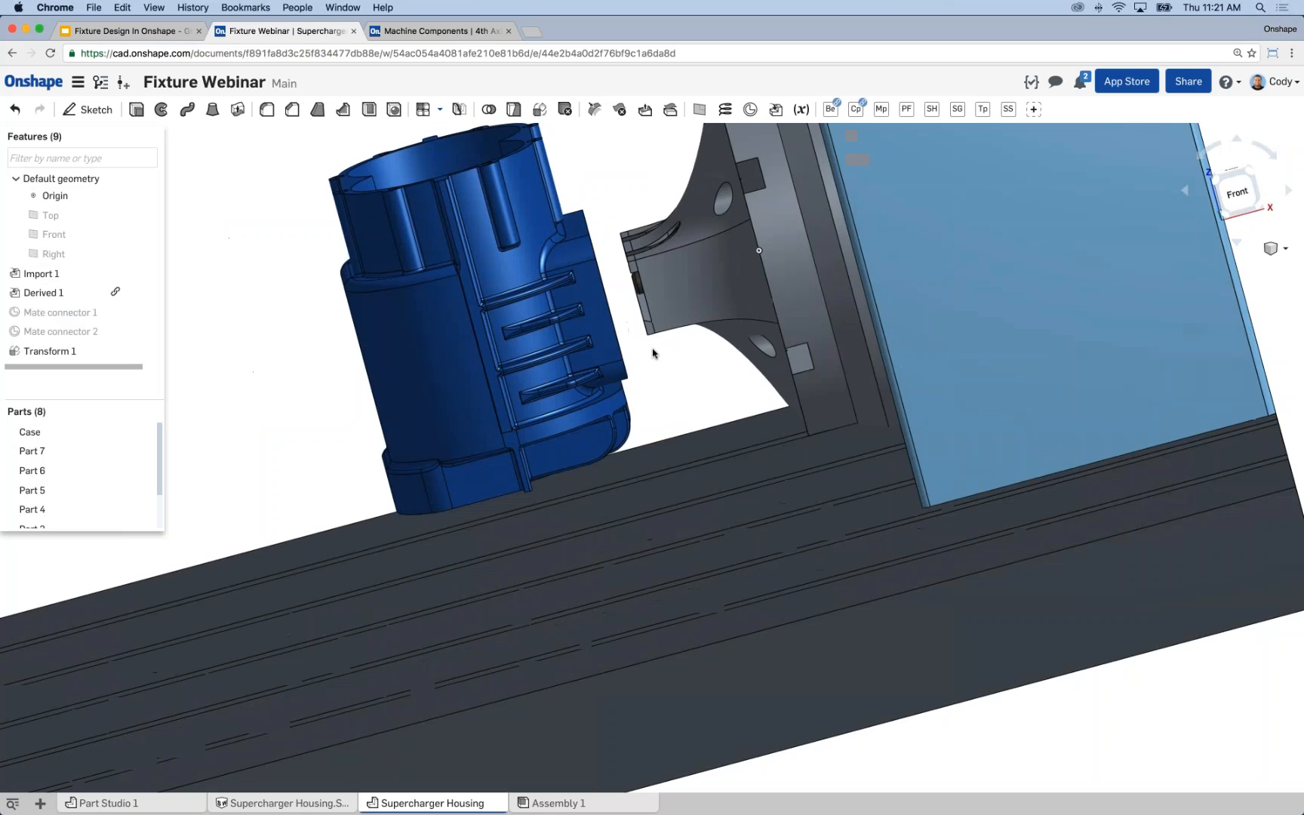
{"action": "scroll", "coordinate": [603, 367], "scroll_direction": "up", "scroll_amount": 2}
{"action": "scroll", "coordinate": [393, 309], "scroll_direction": "down", "scroll_amount": 3}
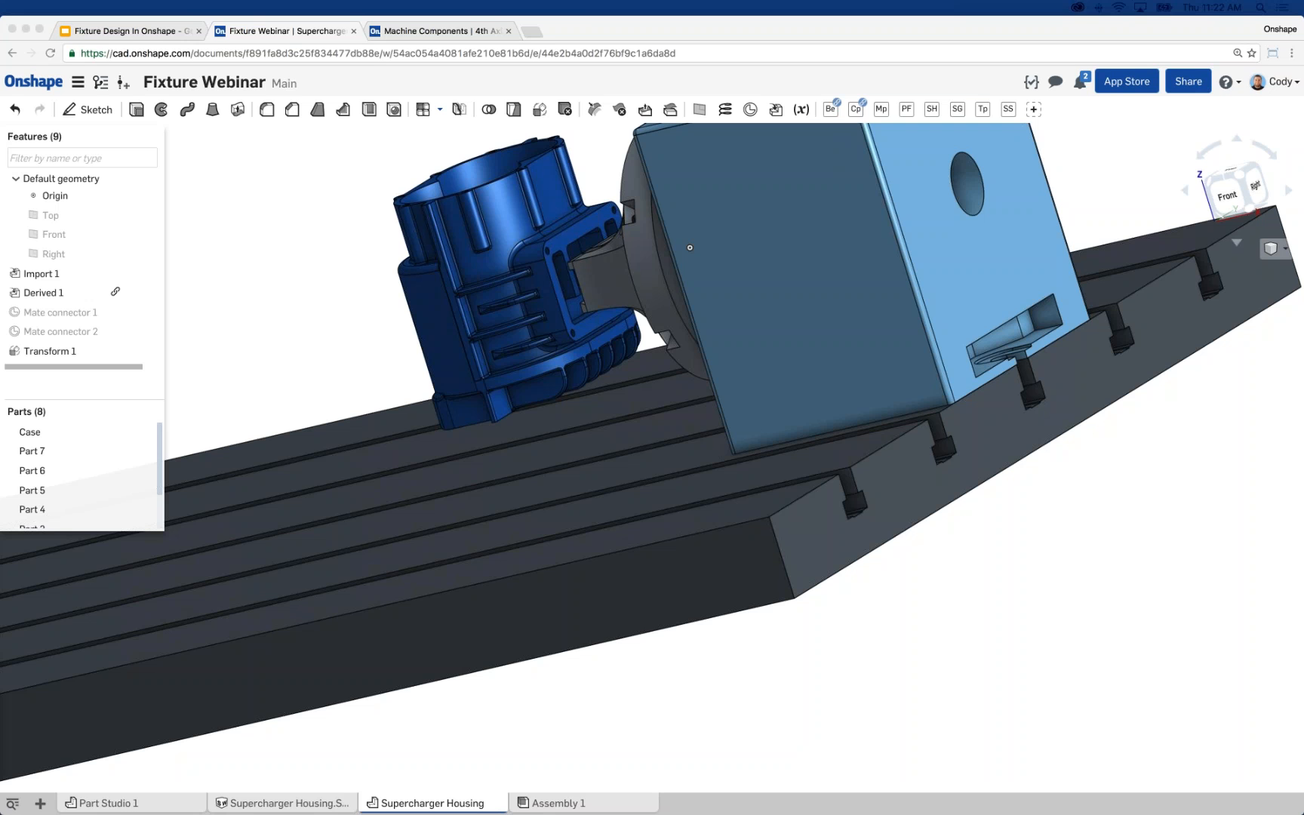
{"action": "left_click", "coordinate": [245, 279]}
{"action": "right_click_drag", "start_coordinate": [227, 256], "coordinate": [549, 289]}
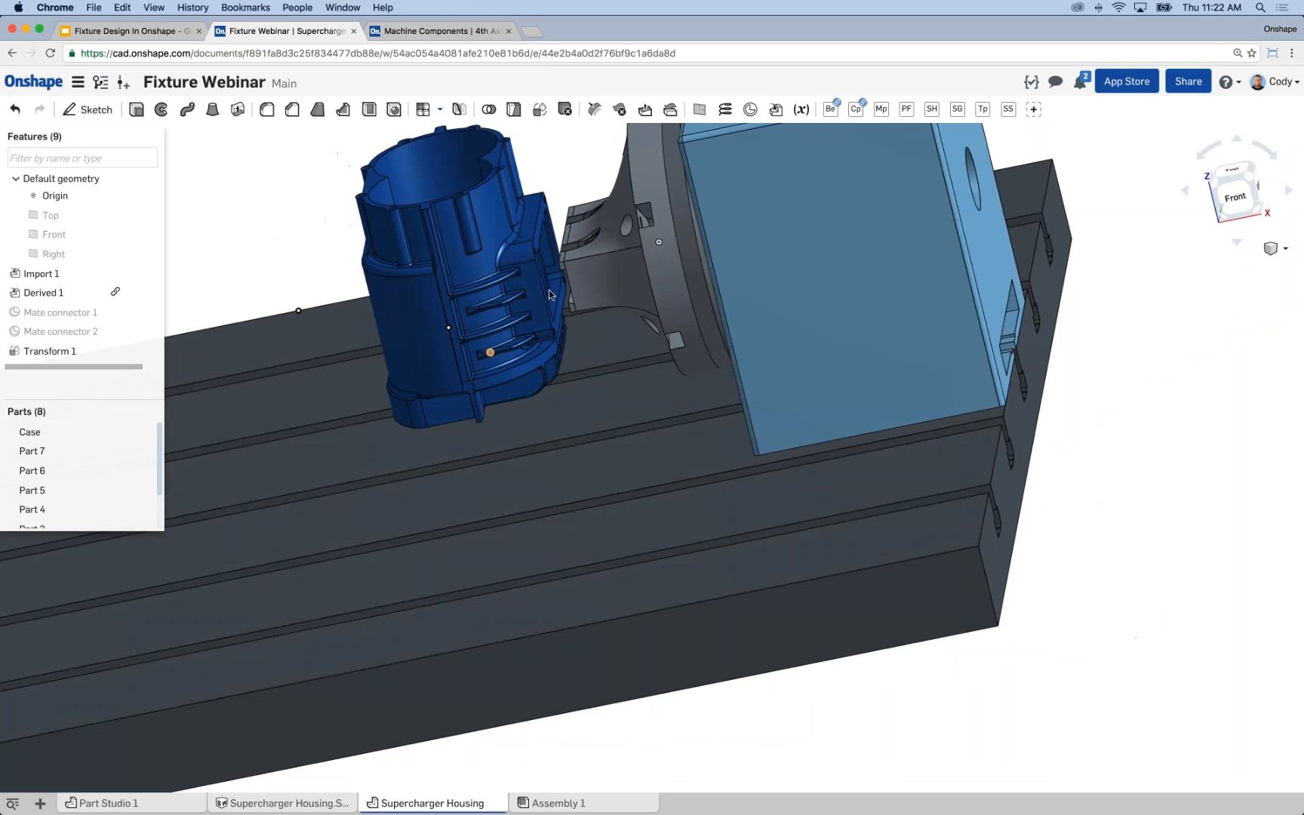
{"action": "scroll", "coordinate": [544, 269], "scroll_direction": "up", "scroll_amount": 5}
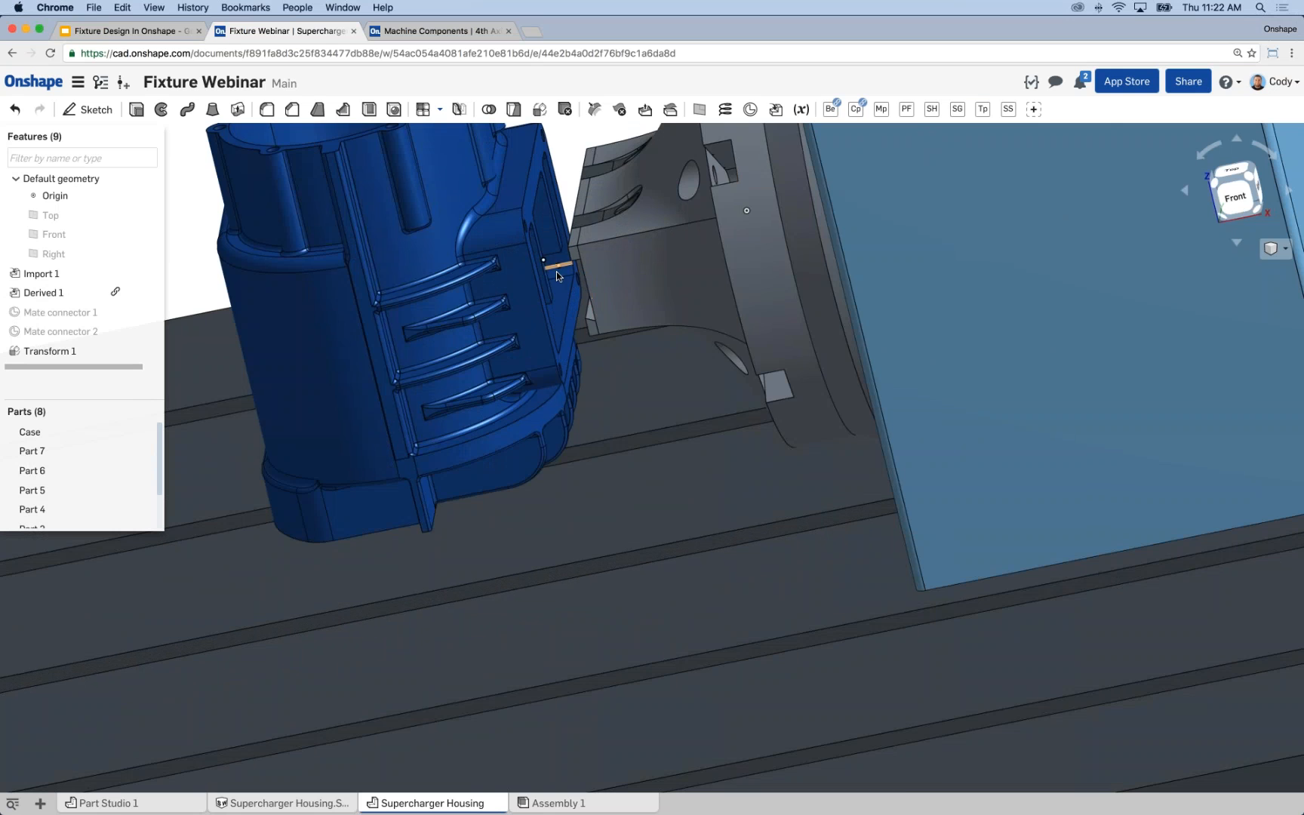
{"action": "scroll", "coordinate": [561, 287], "scroll_direction": "down", "scroll_amount": 10}
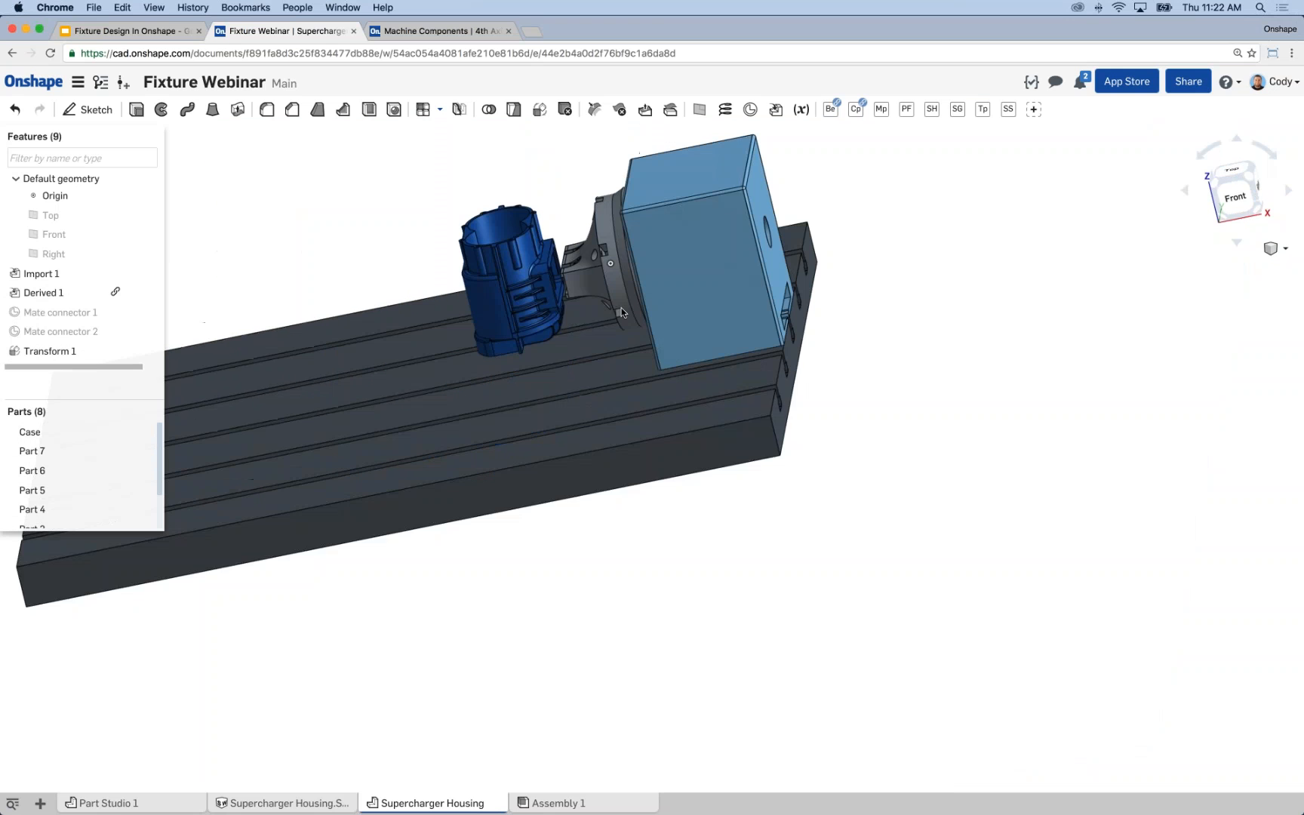
Hide all the machine parts from Part 7 to Part 1, leaving only the Case part shown.
{"action": "left_click", "coordinate": [83, 450]}
{"action": "scroll", "coordinate": [83, 461], "scroll_direction": "down", "scroll_amount": 2}
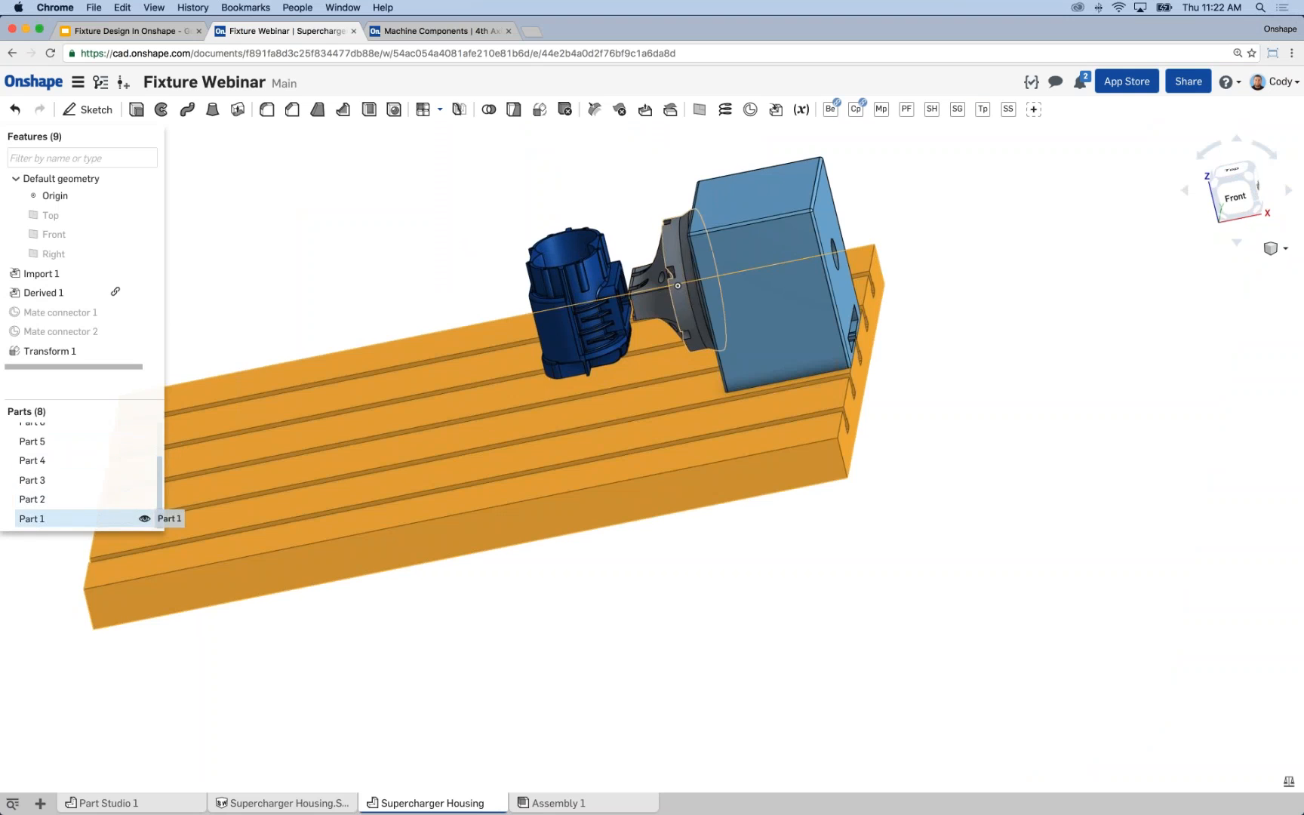
{"action": "left_click", "coordinate": [102, 517], "text": "shift"}
{"action": "right_click", "coordinate": [85, 457]}
{"action": "left_click", "coordinate": [107, 485]}
Start a sketch on the recessed U-shaped face inside the Case's rectangular flange.
{"action": "middle_click_drag", "start_coordinate": [511, 339], "coordinate": [450, 420]}
{"action": "right_click_drag", "start_coordinate": [449, 420], "coordinate": [448, 370]}
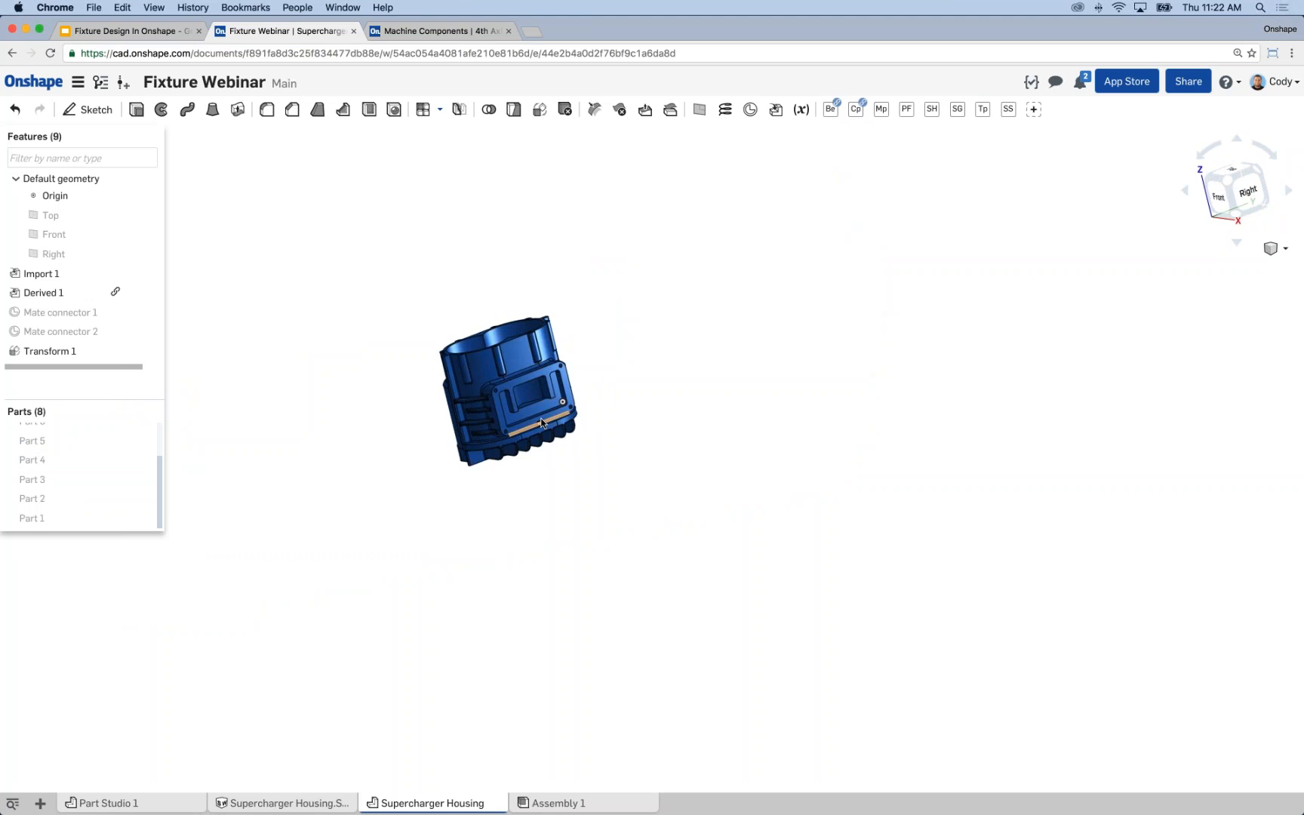
{"action": "scroll", "coordinate": [551, 422], "scroll_direction": "up", "scroll_amount": 10}
{"action": "left_click", "coordinate": [523, 408]}
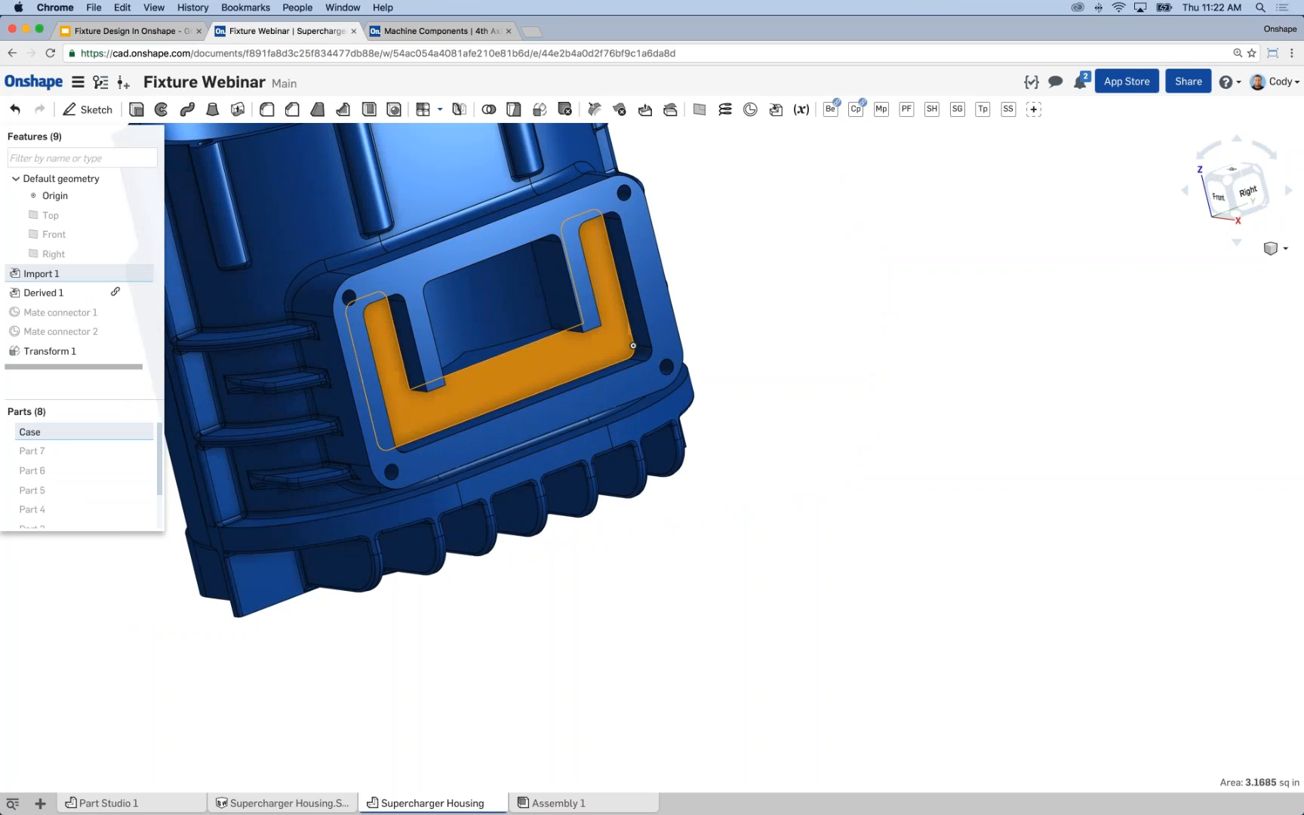
{"action": "key", "text": "s"}
{"action": "left_click", "coordinate": [534, 408]}
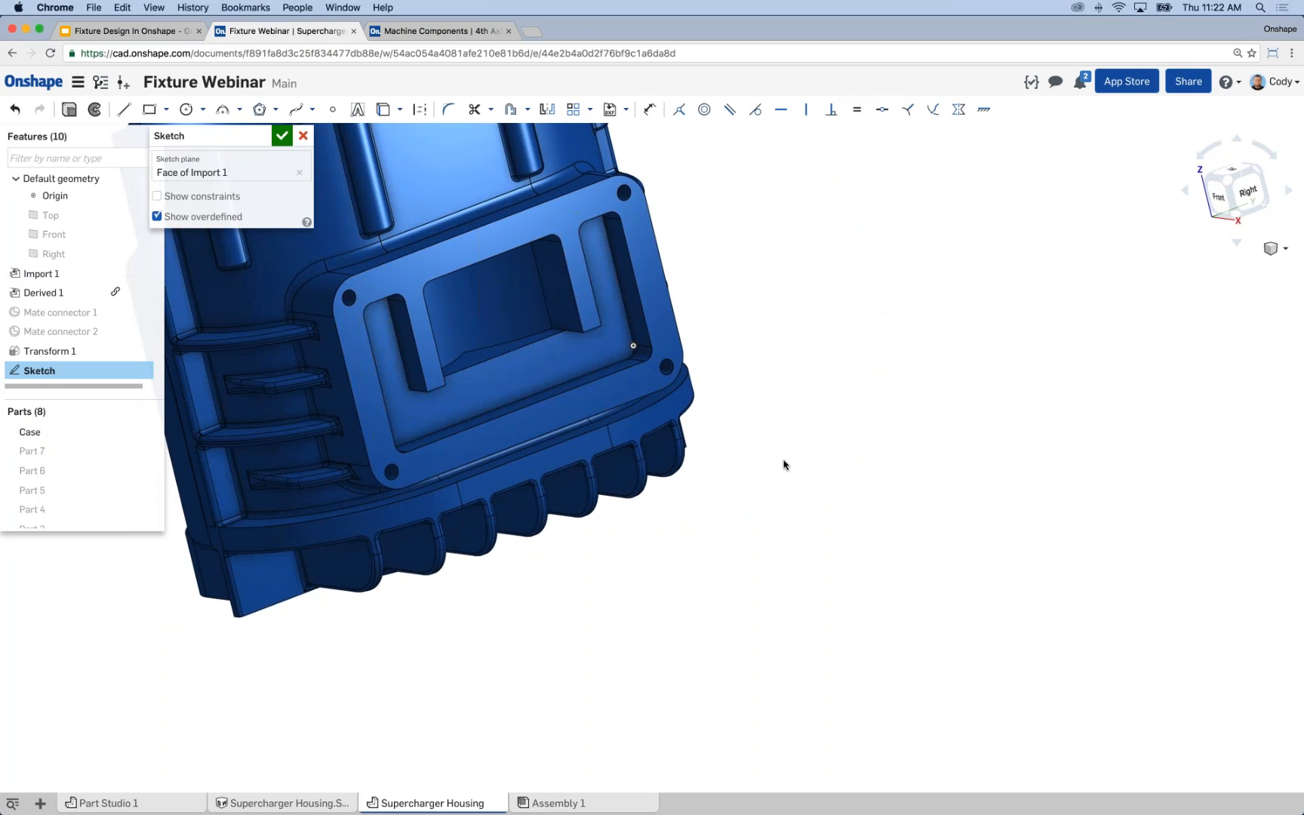
{"action": "key", "text": "n"}
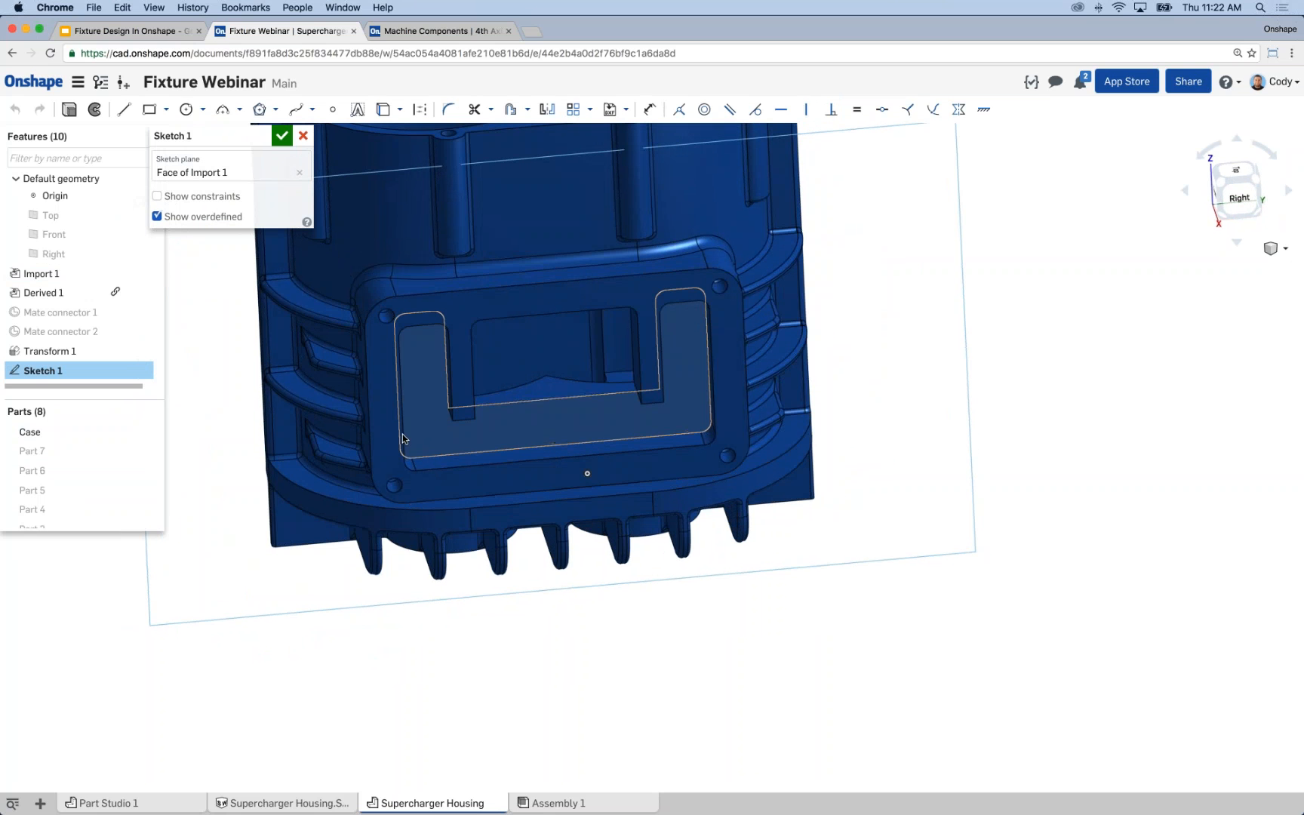
Select the edges around the U-shaped recess's left leg: its outer side, rounded end and inner side.
{"action": "mouse_move", "coordinate": [402, 398]}
{"action": "right_mouse_down"}
{"action": "mouse_move", "coordinate": [380, 396]}
{"action": "mouse_move", "coordinate": [443, 450]}
{"action": "right_mouse_up"}
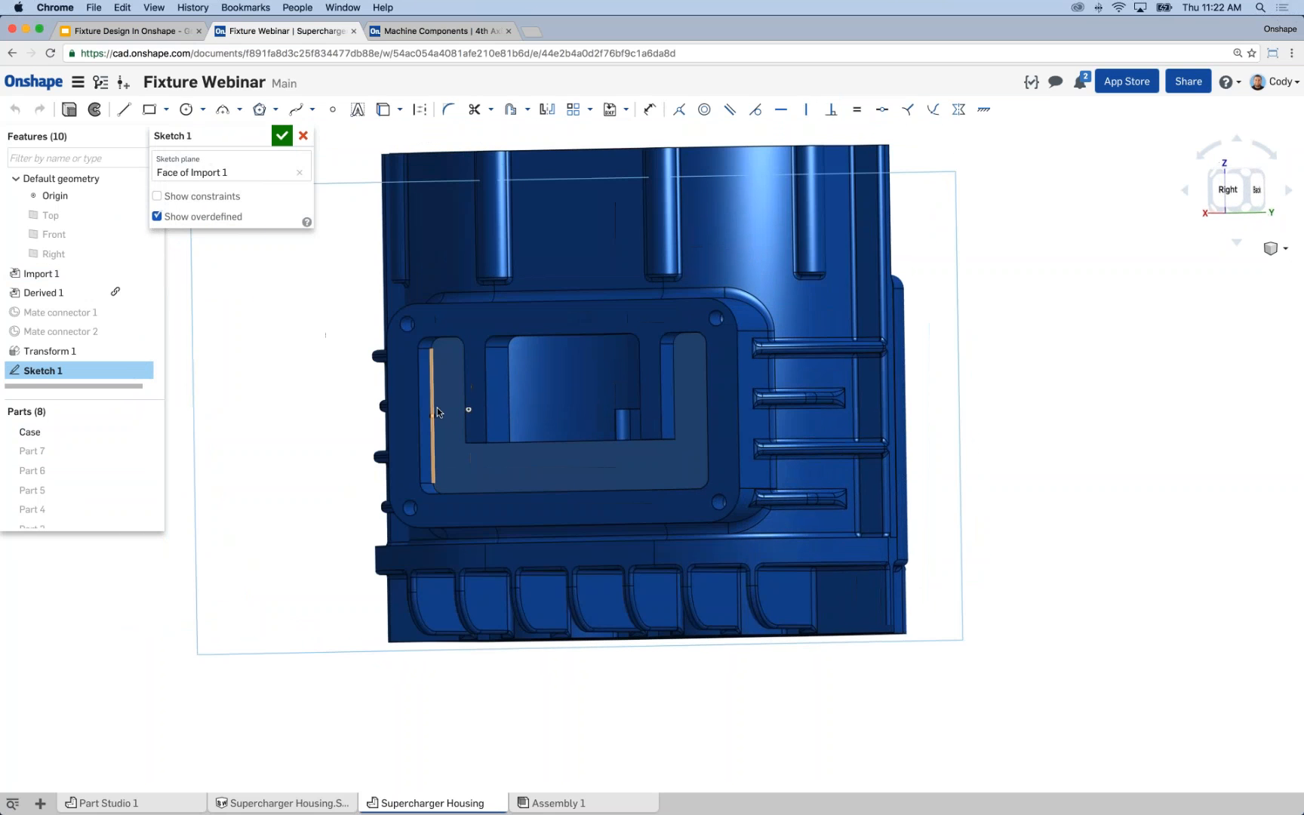
{"action": "left_click", "coordinate": [436, 381]}
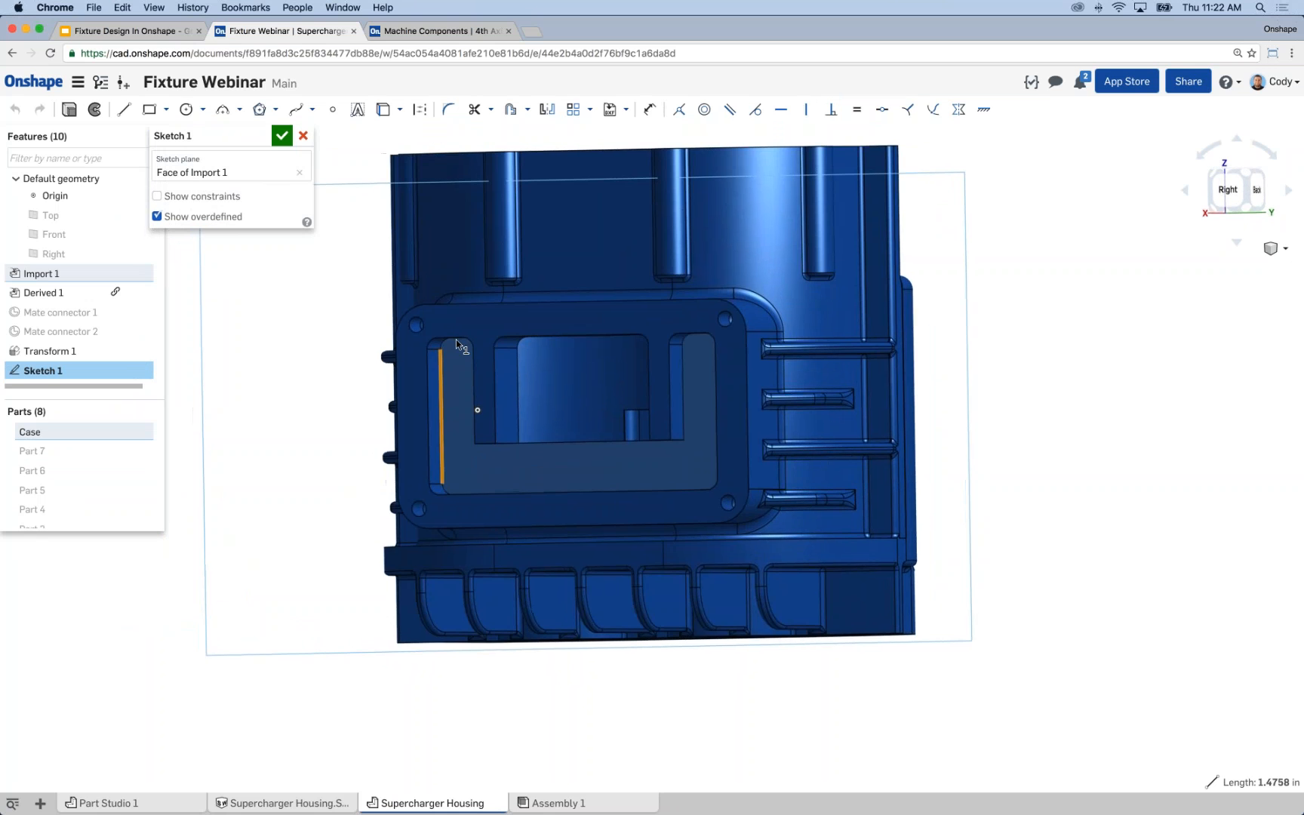
{"action": "right_click_drag", "start_coordinate": [455, 340], "coordinate": [444, 345]}
{"action": "scroll", "coordinate": [445, 346], "scroll_direction": "up", "scroll_amount": 5}
{"action": "left_click", "coordinate": [449, 328]}
{"action": "left_click", "coordinate": [489, 323]}
{"action": "mouse_move", "coordinate": [553, 378]}
{"action": "right_mouse_down"}
{"action": "mouse_move", "coordinate": [559, 351]}
{"action": "mouse_move", "coordinate": [563, 398]}
{"action": "right_mouse_up"}
{"action": "left_click", "coordinate": [575, 431]}
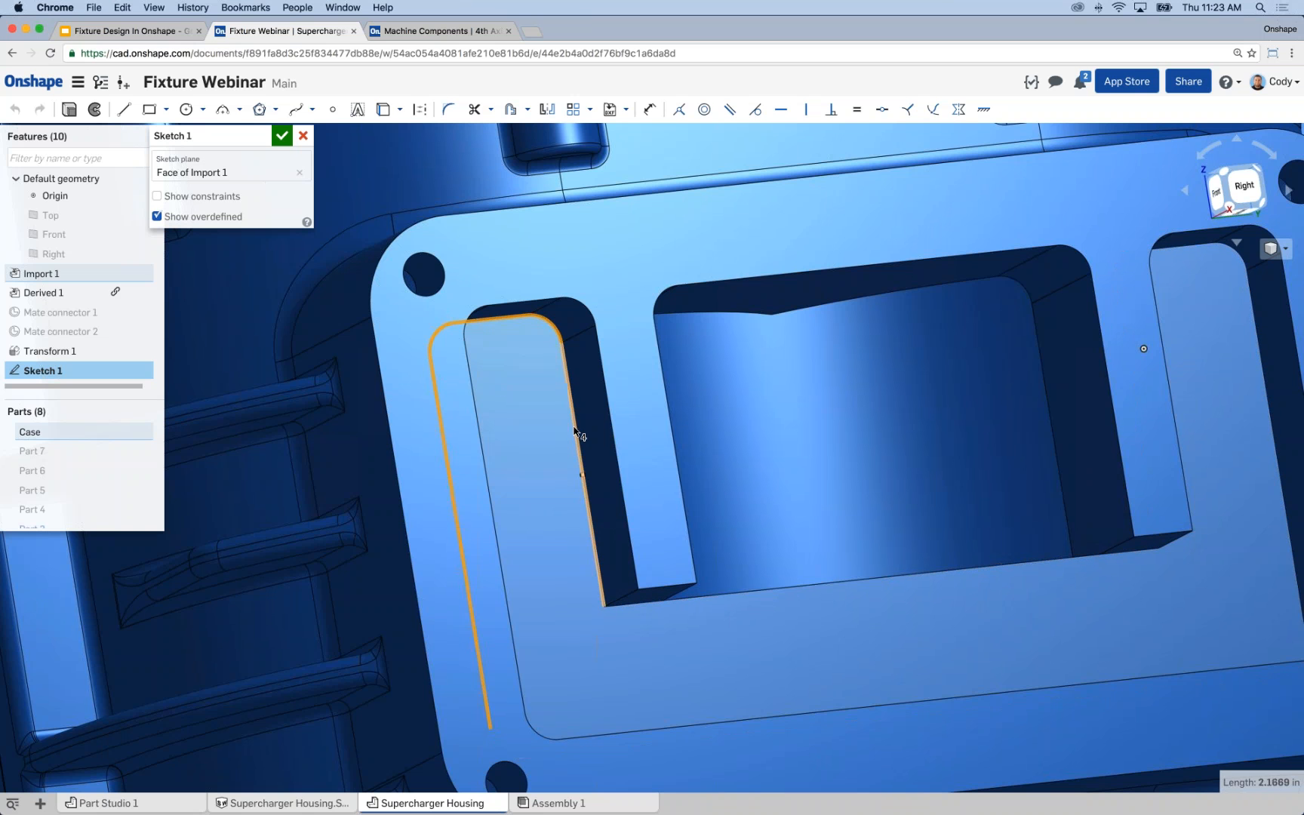
Add the recess's inner horizontal edges and the right leg's inner side, first rounded corner and end edge to the selection.
{"action": "left_click", "coordinate": [701, 596]}
{"action": "left_click", "coordinate": [1127, 552]}
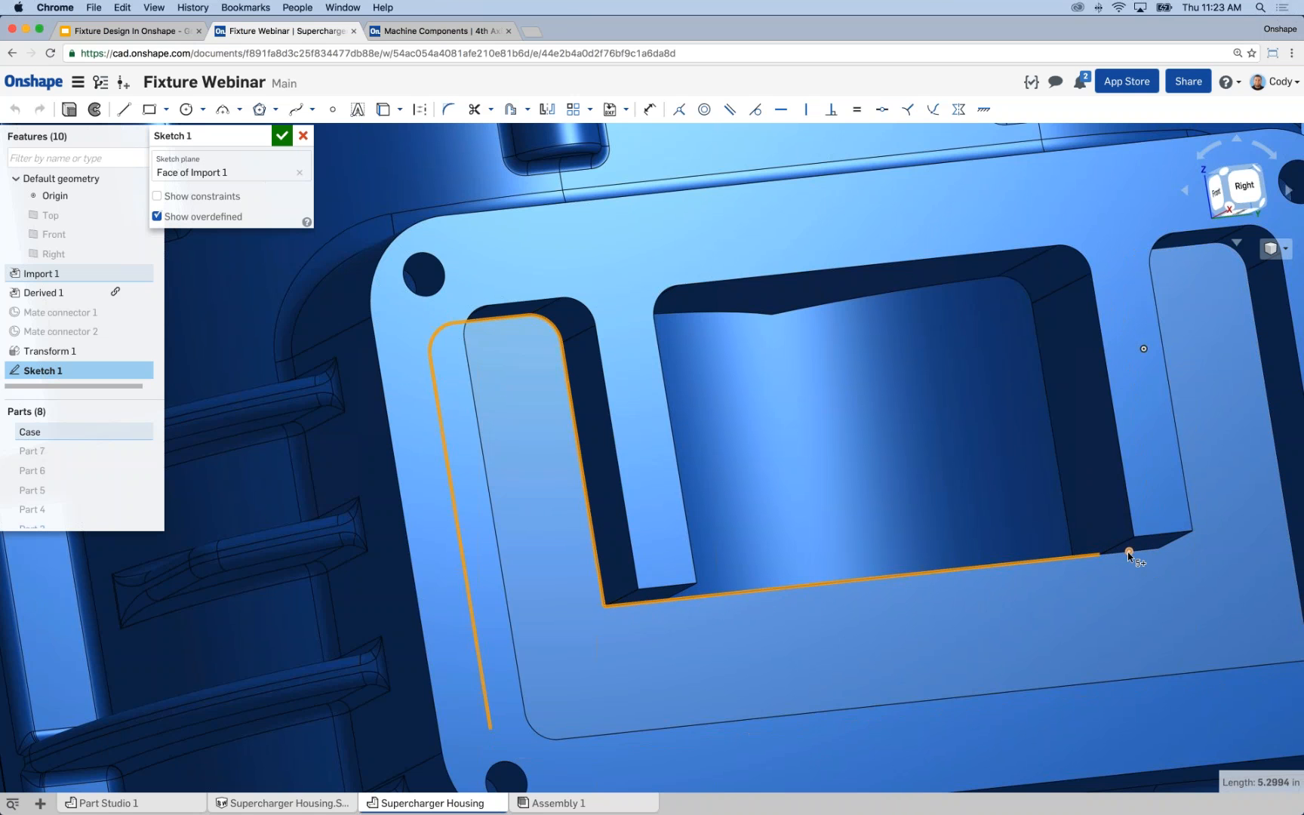
{"action": "left_click", "coordinate": [1120, 554]}
{"action": "key", "text": "n"}
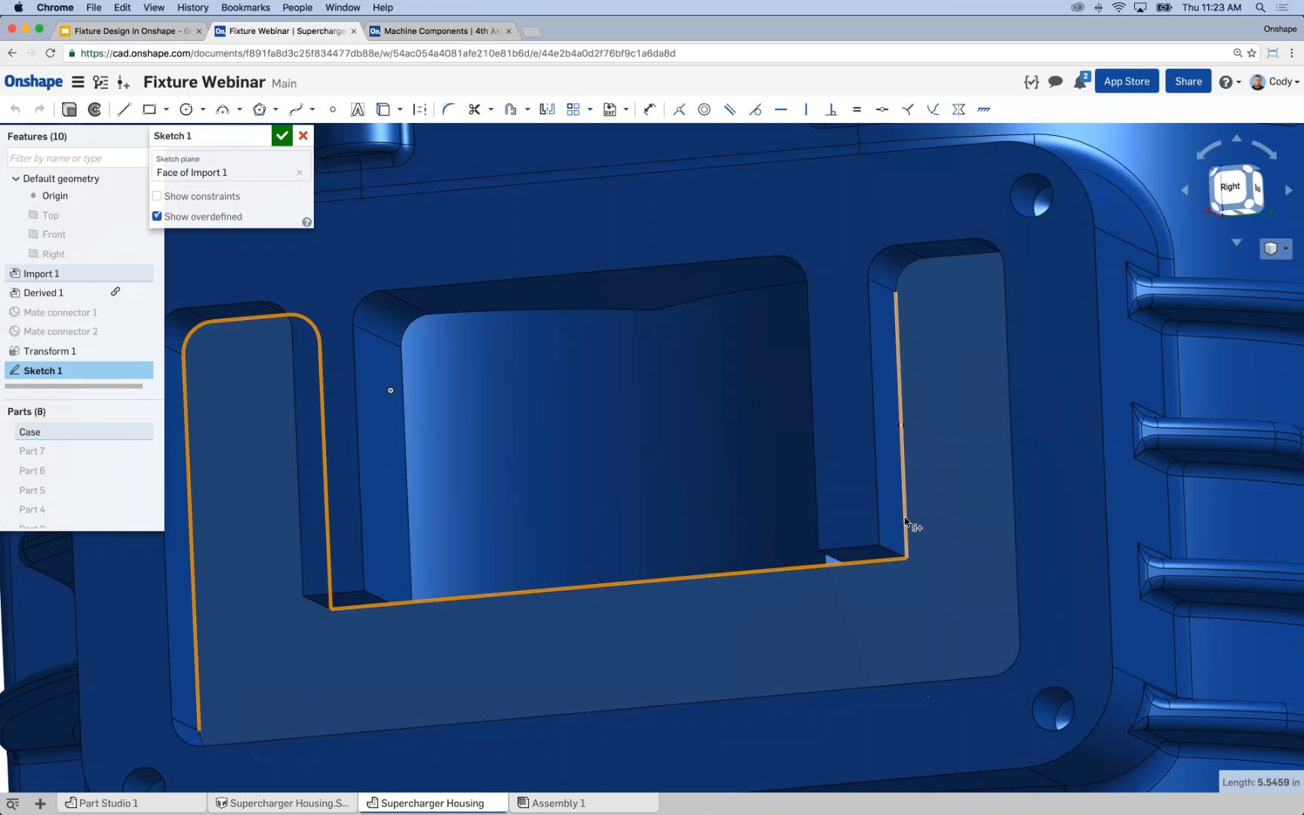
{"action": "left_click", "coordinate": [904, 518]}
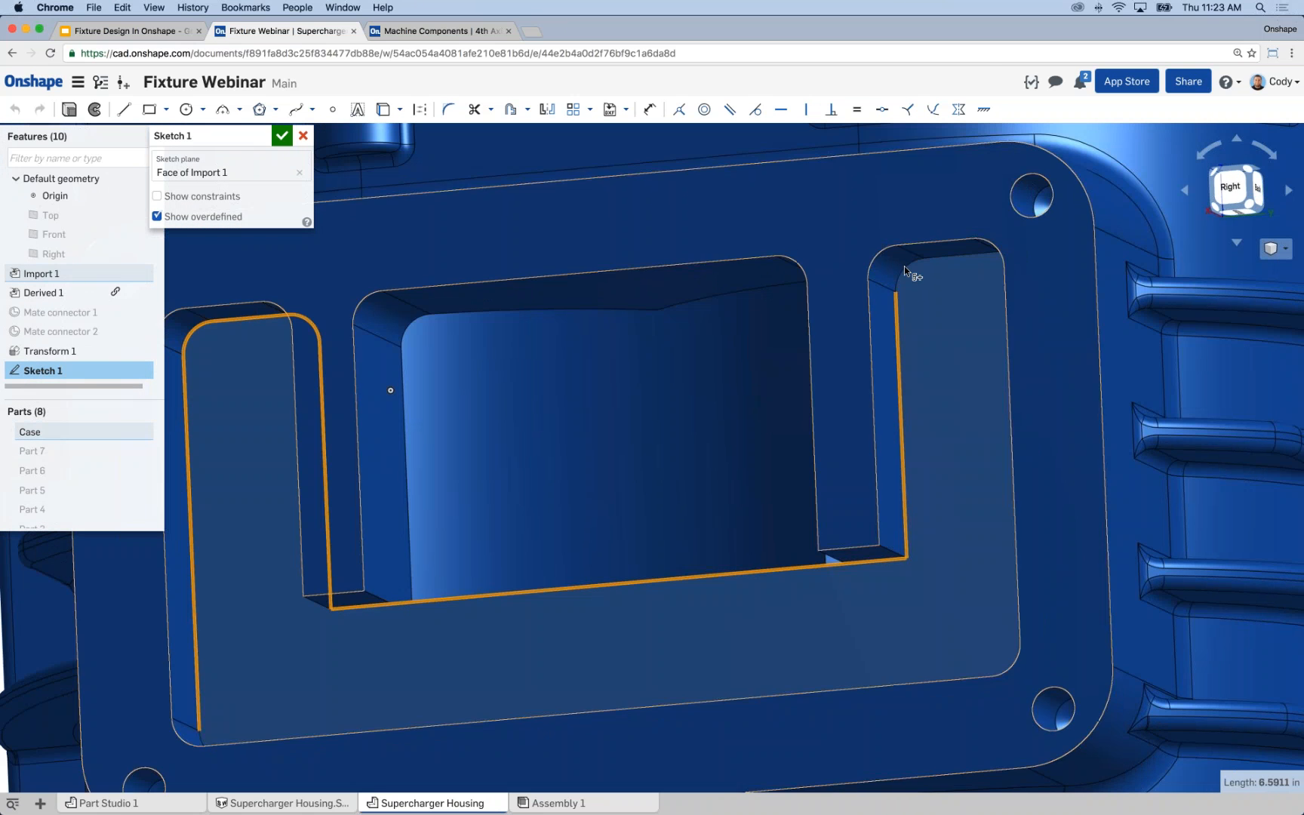
{"action": "left_click", "coordinate": [913, 266]}
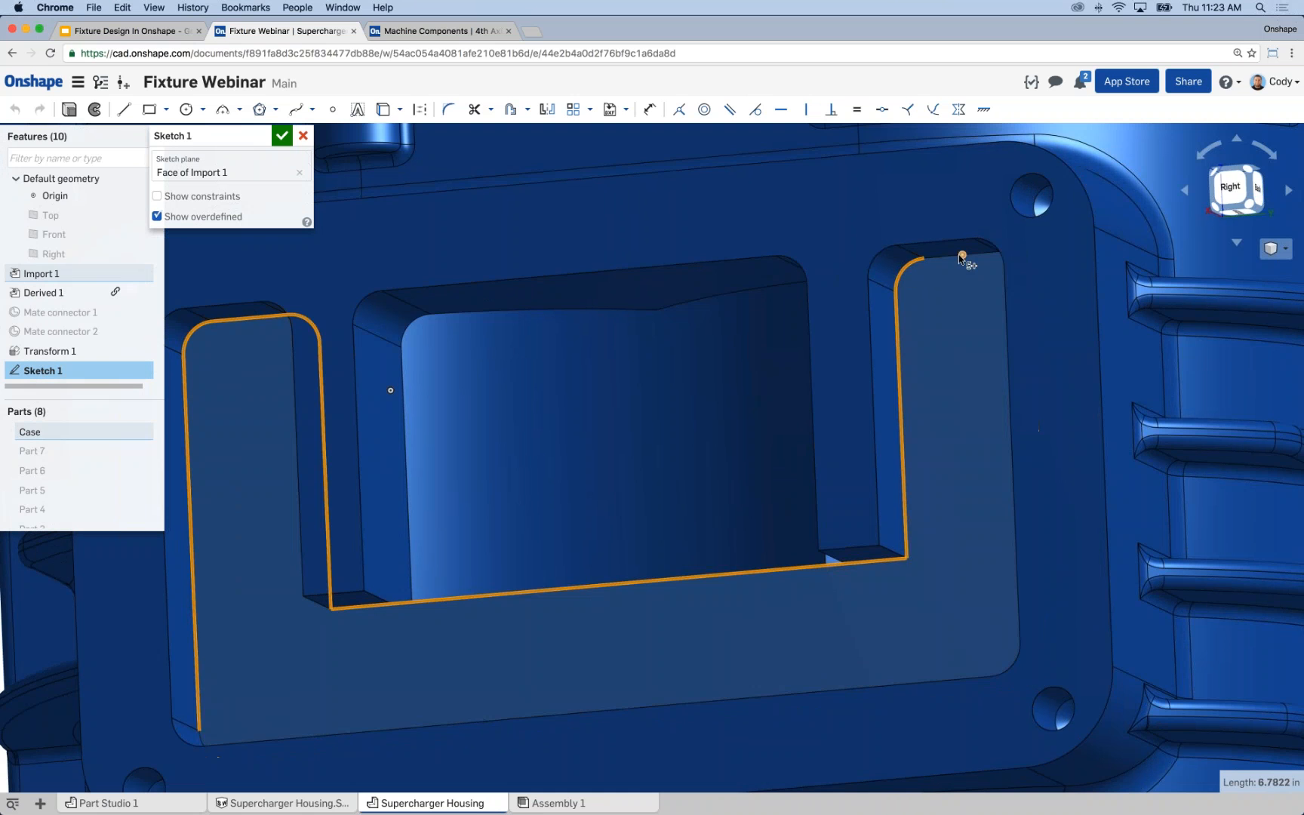
{"action": "left_click", "coordinate": [949, 257]}
Add the right leg's second rounded corner, its outer side and the recess's lower right rounded corner to the edge selection.
{"action": "right_click_drag", "start_coordinate": [979, 382], "coordinate": [1013, 378]}
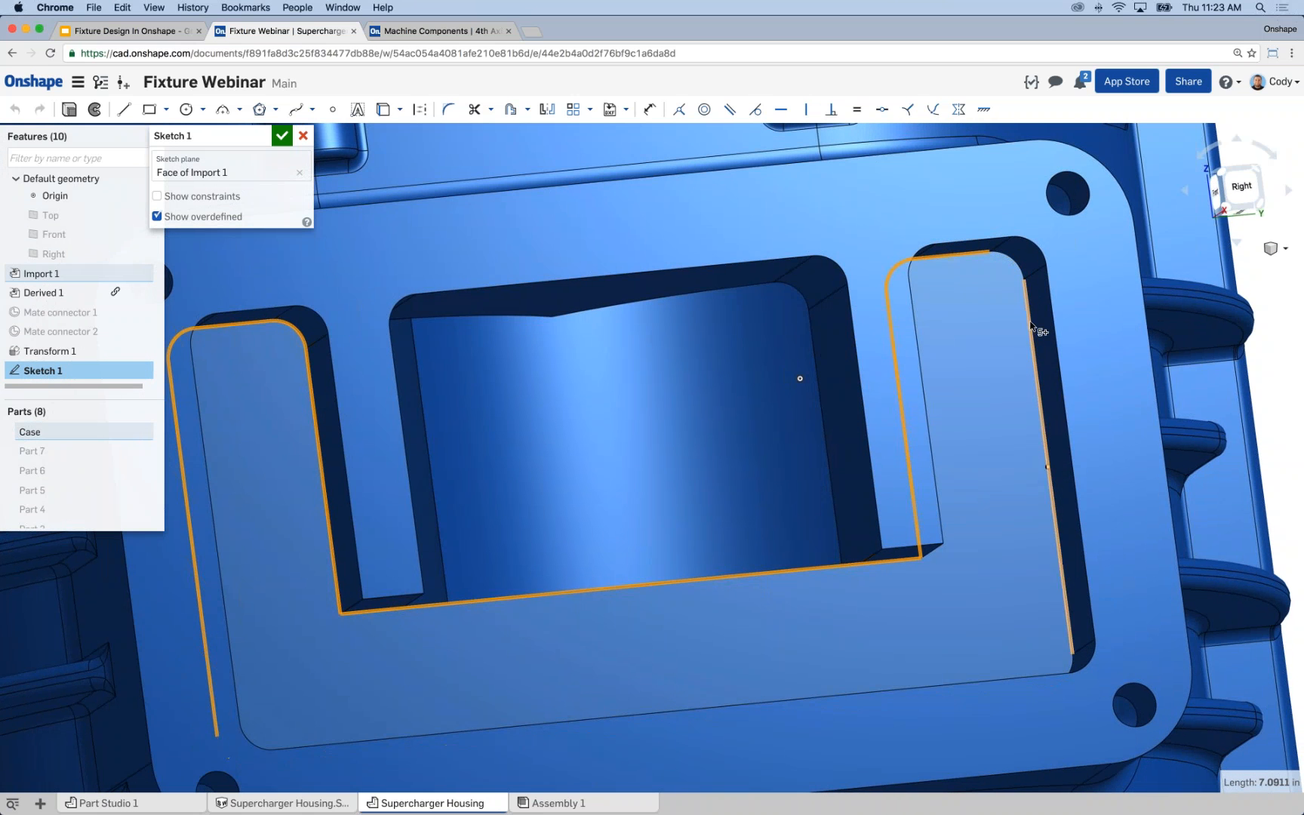
{"action": "left_click", "coordinate": [1012, 264]}
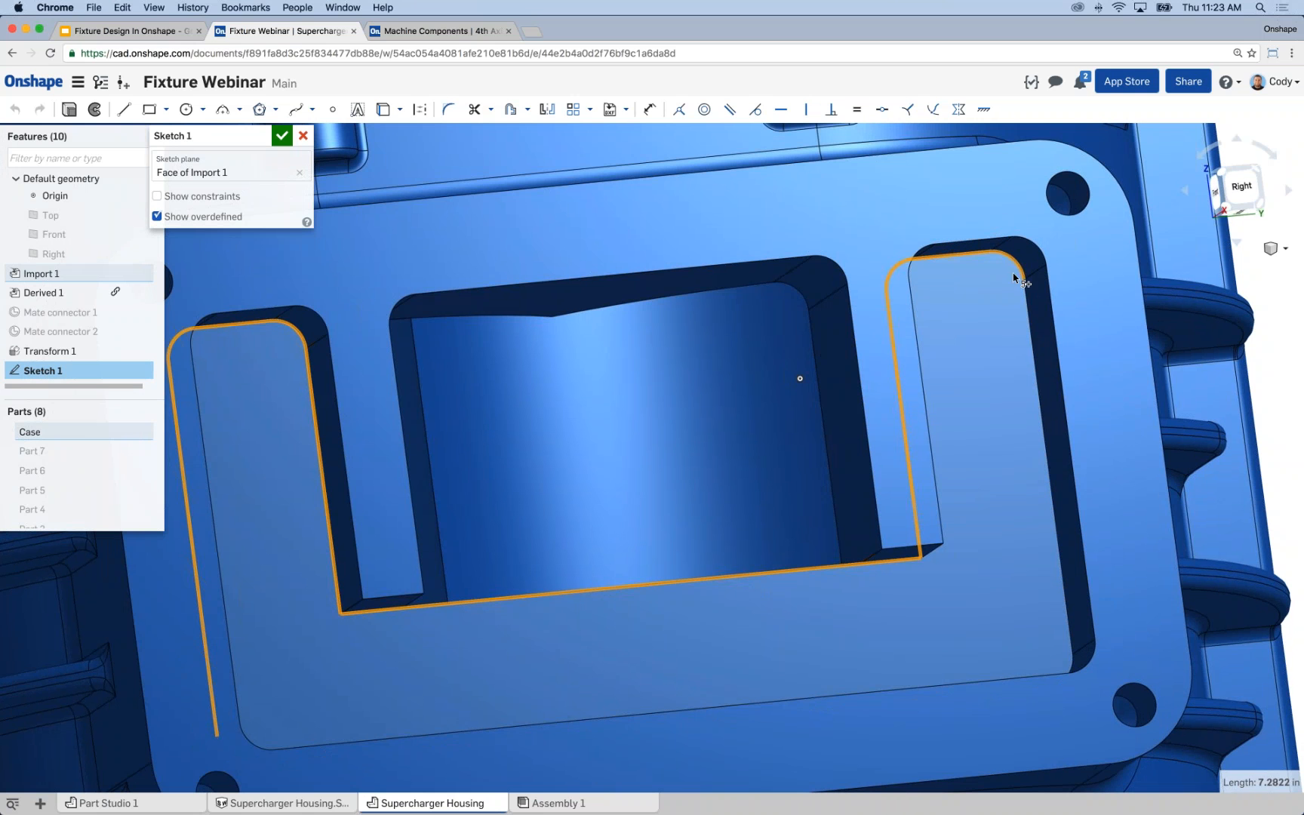
{"action": "left_click", "coordinate": [1035, 338]}
{"action": "right_click_drag", "start_coordinate": [1005, 533], "coordinate": [1071, 683]}
{"action": "left_click", "coordinate": [1066, 658]}
{"action": "middle_click_drag", "start_coordinate": [970, 638], "coordinate": [1012, 485]}
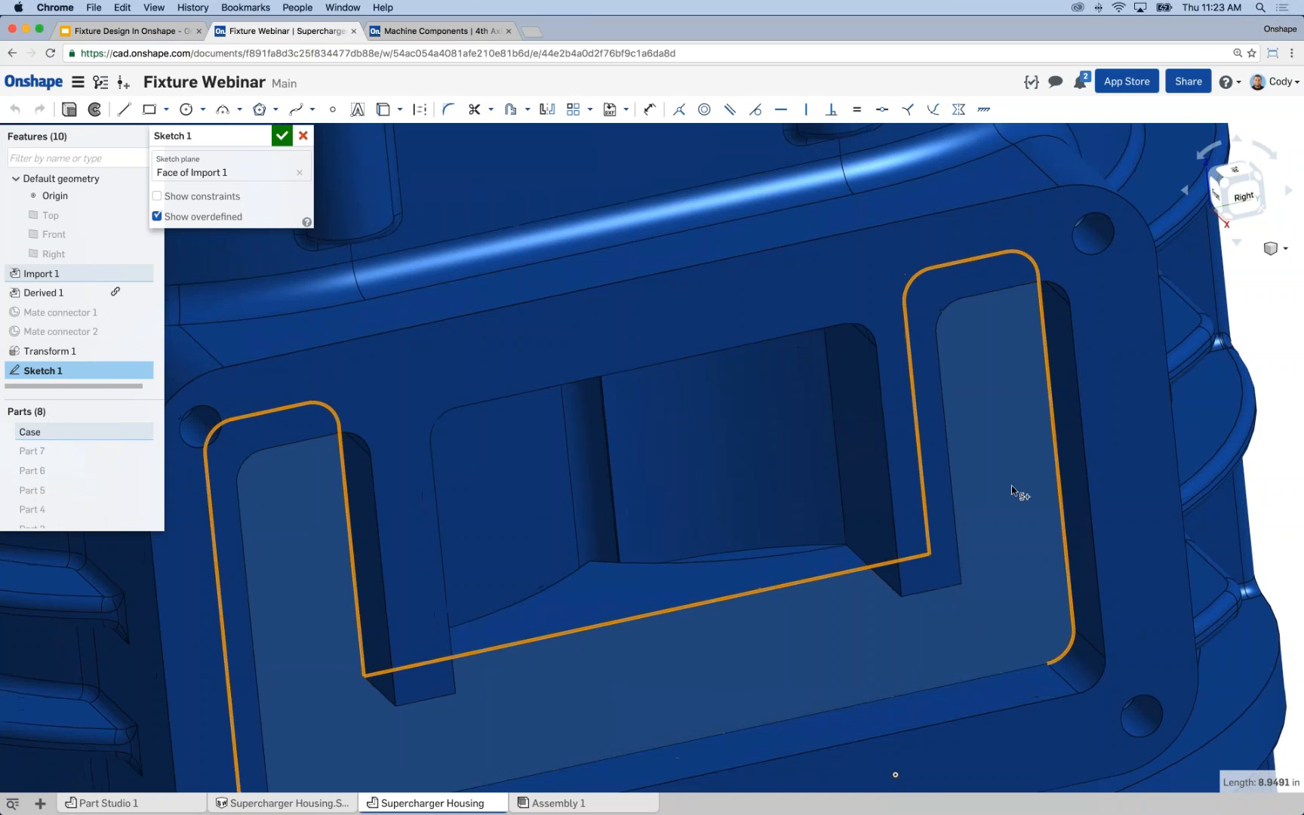
Add the recess's long lower edge and last rounded corner to the selection, and project the complete U-shaped outline into the sketch.
{"action": "left_click", "coordinate": [992, 541]}
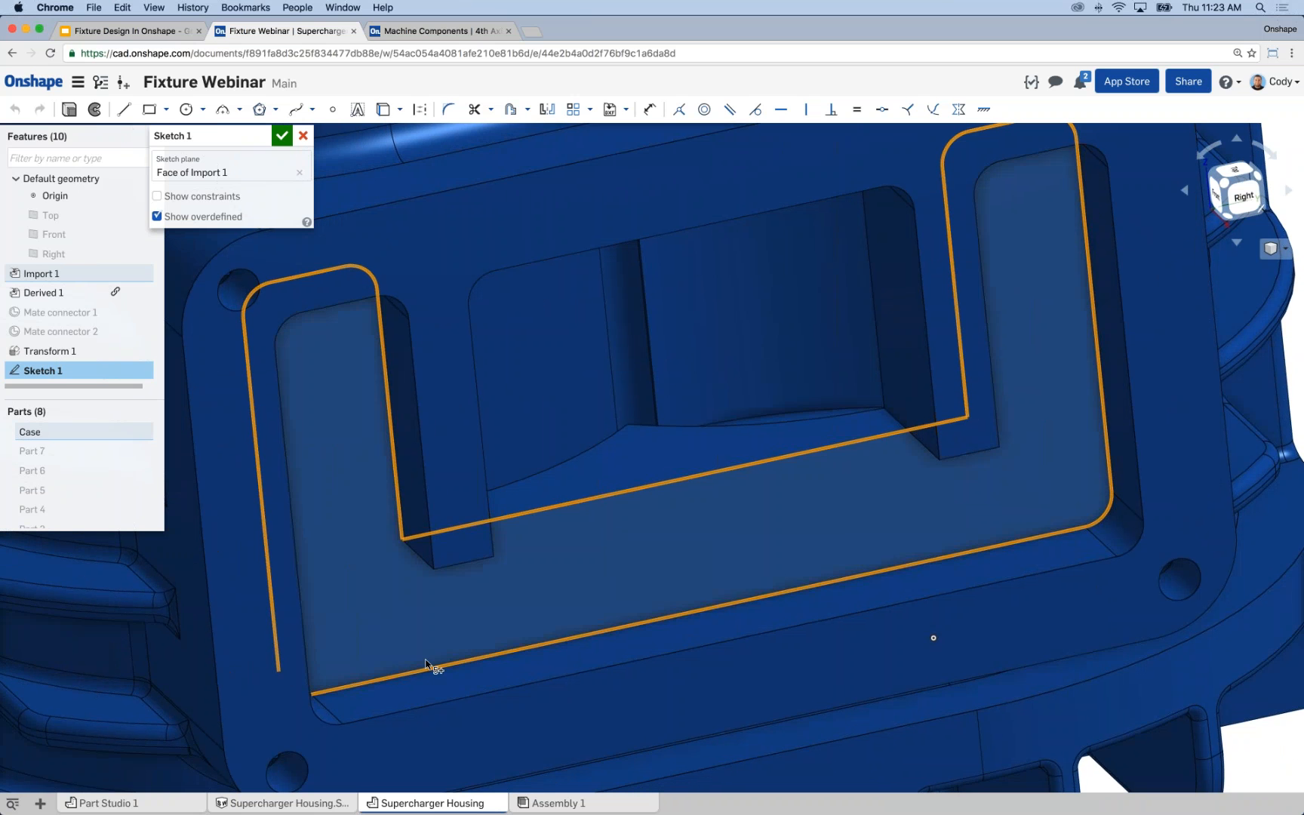
{"action": "mouse_move", "coordinate": [393, 640]}
{"action": "right_mouse_down"}
{"action": "mouse_move", "coordinate": [373, 637]}
{"action": "mouse_move", "coordinate": [304, 695]}
{"action": "right_mouse_up"}
{"action": "left_click", "coordinate": [304, 696]}
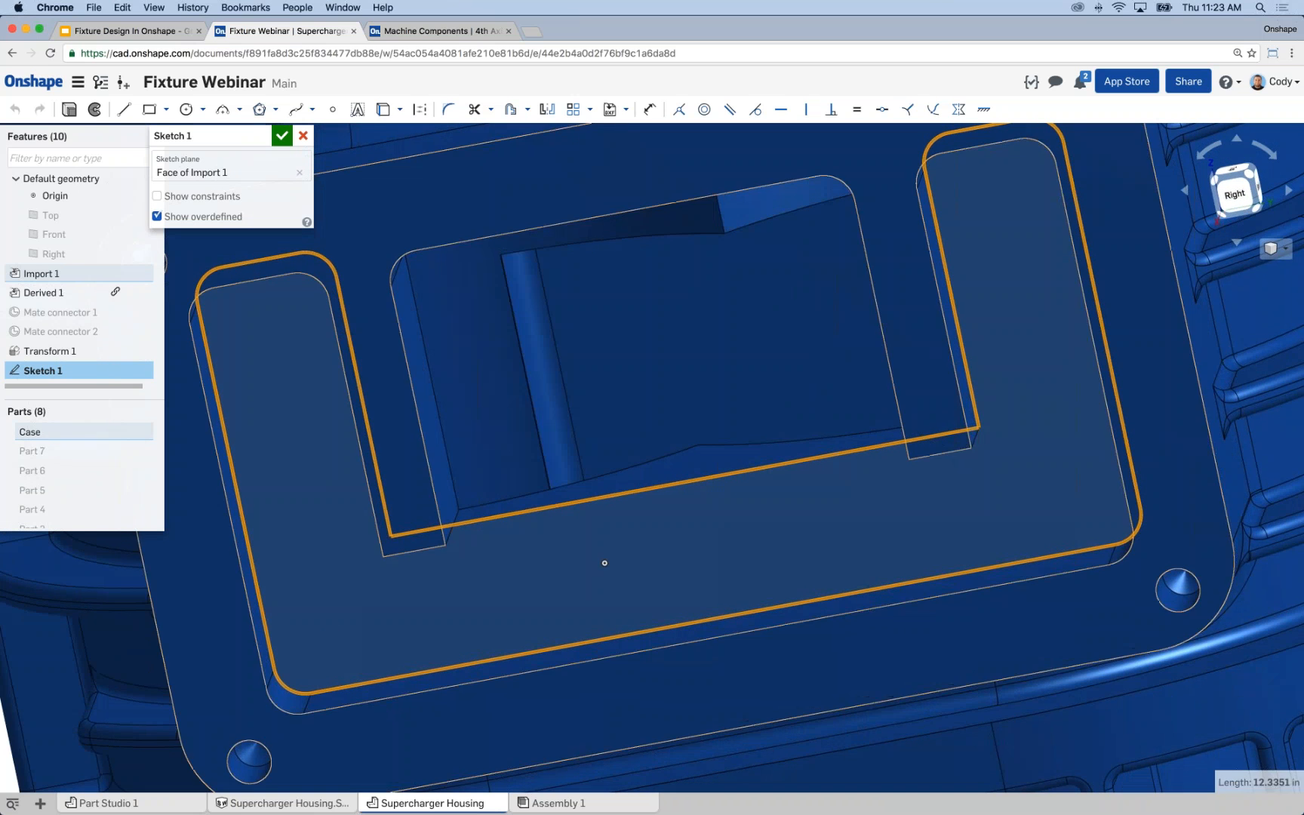
{"action": "left_click", "coordinate": [384, 111]}
{"action": "right_click_drag", "start_coordinate": [500, 432], "coordinate": [541, 474]}
{"action": "scroll", "coordinate": [601, 422], "scroll_direction": "down", "scroll_amount": 5}
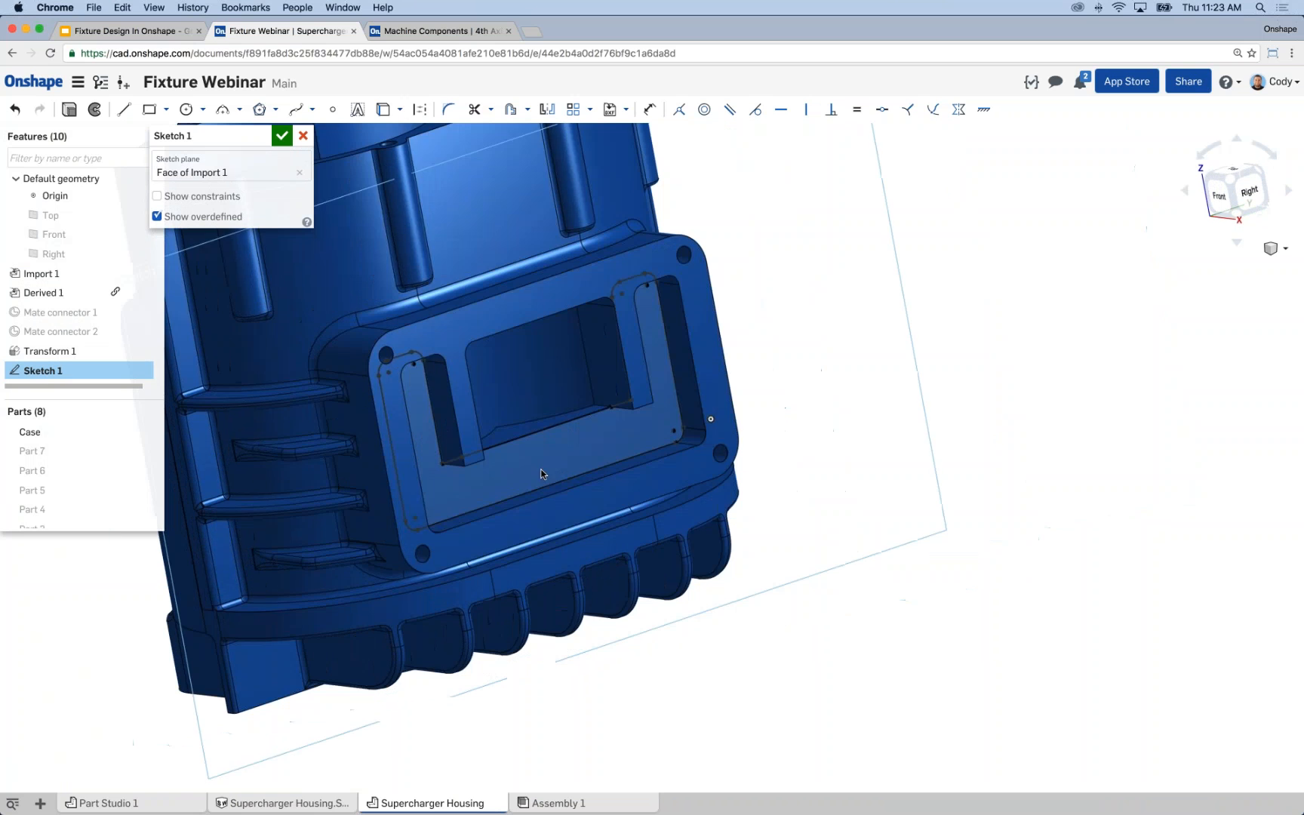
Extrude the U-shaped sketch as a new solid part up to the outer face of the Case's flange.
{"action": "left_click", "coordinate": [66, 112]}
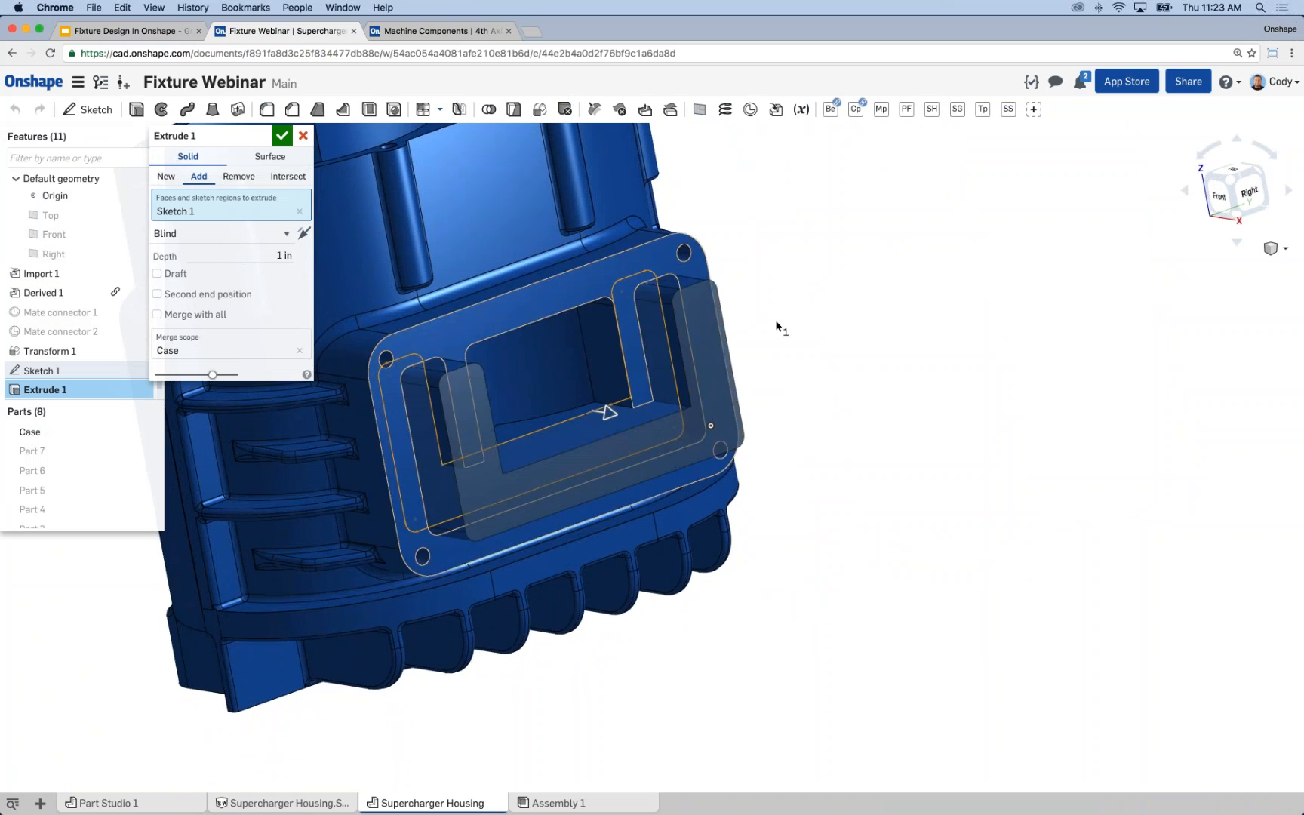
{"action": "right_click_drag", "start_coordinate": [803, 314], "coordinate": [861, 381]}
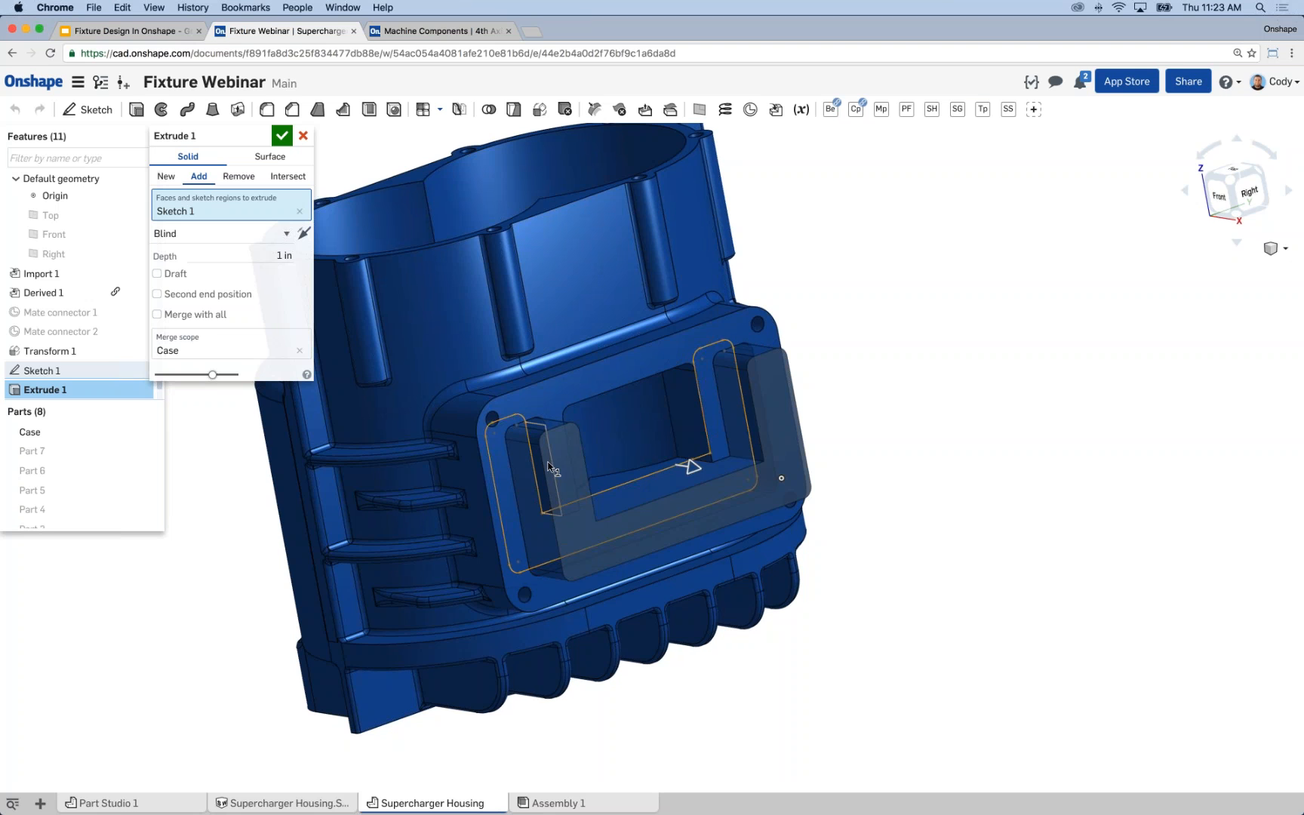
{"action": "left_click", "coordinate": [517, 482]}
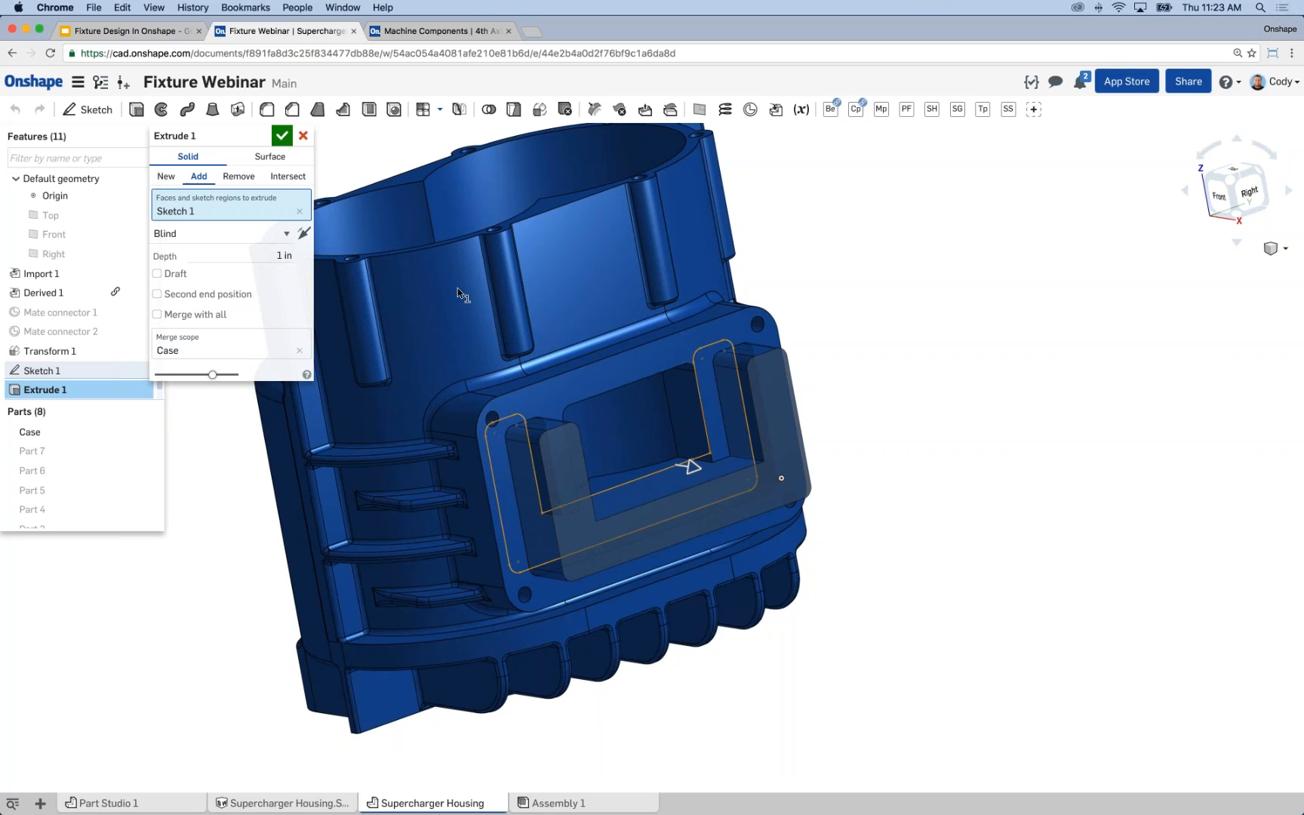
{"action": "left_click", "coordinate": [167, 178]}
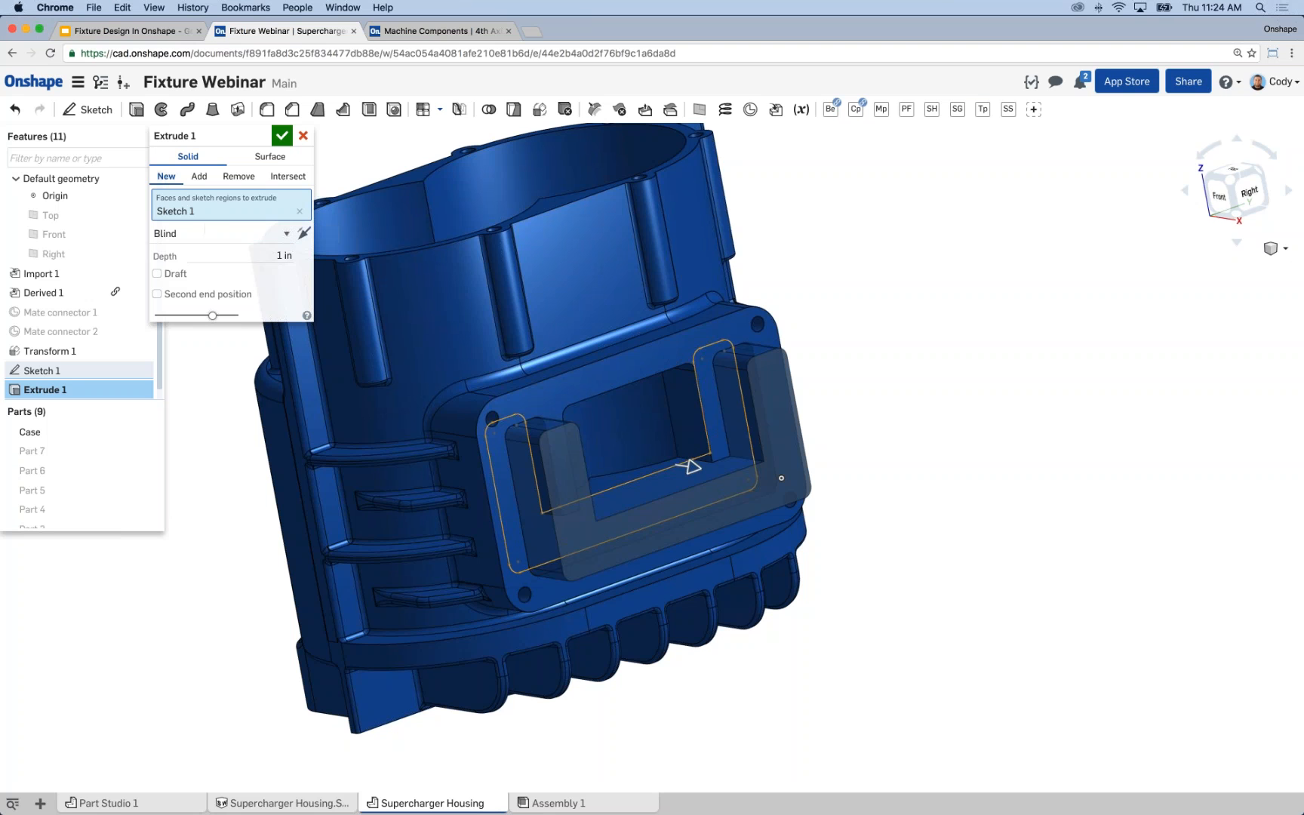
{"action": "left_click", "coordinate": [215, 233]}
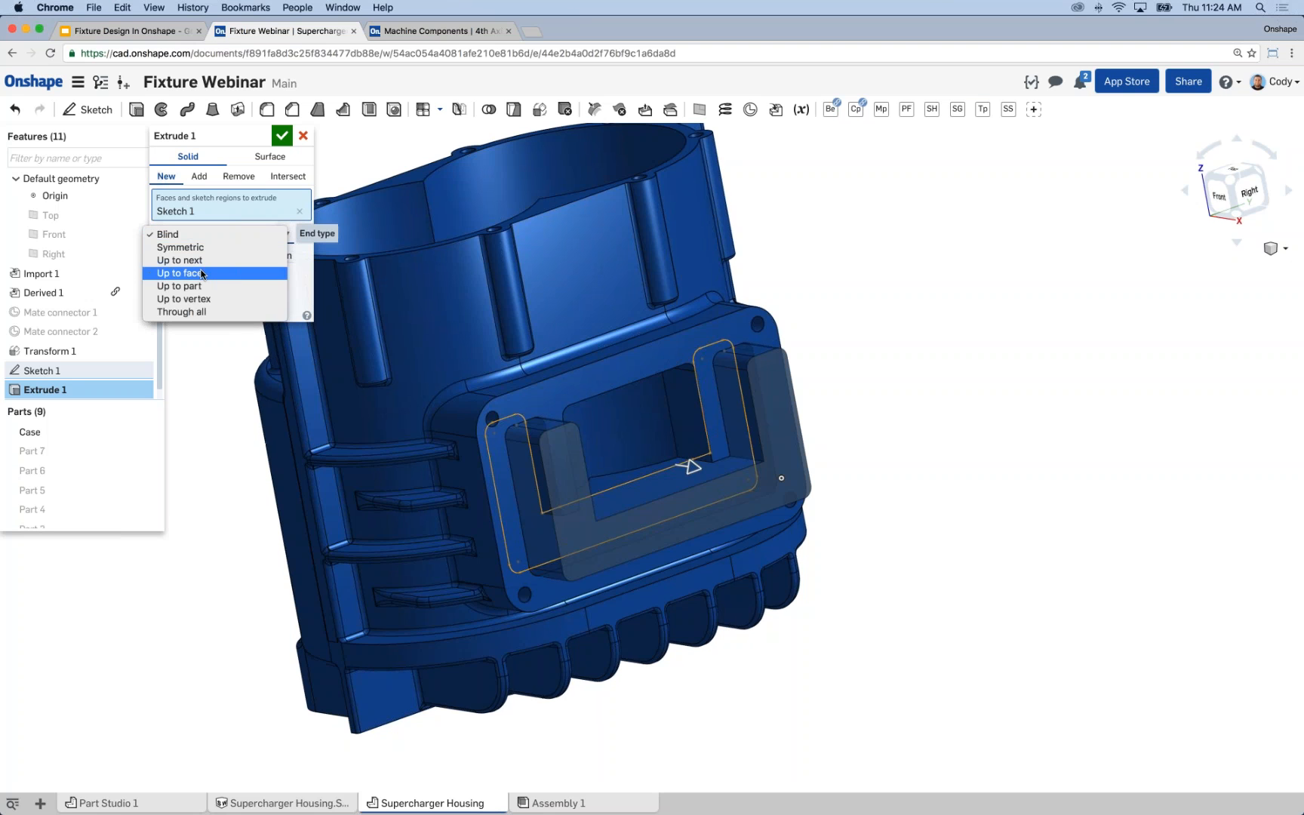
{"action": "left_click", "coordinate": [201, 275]}
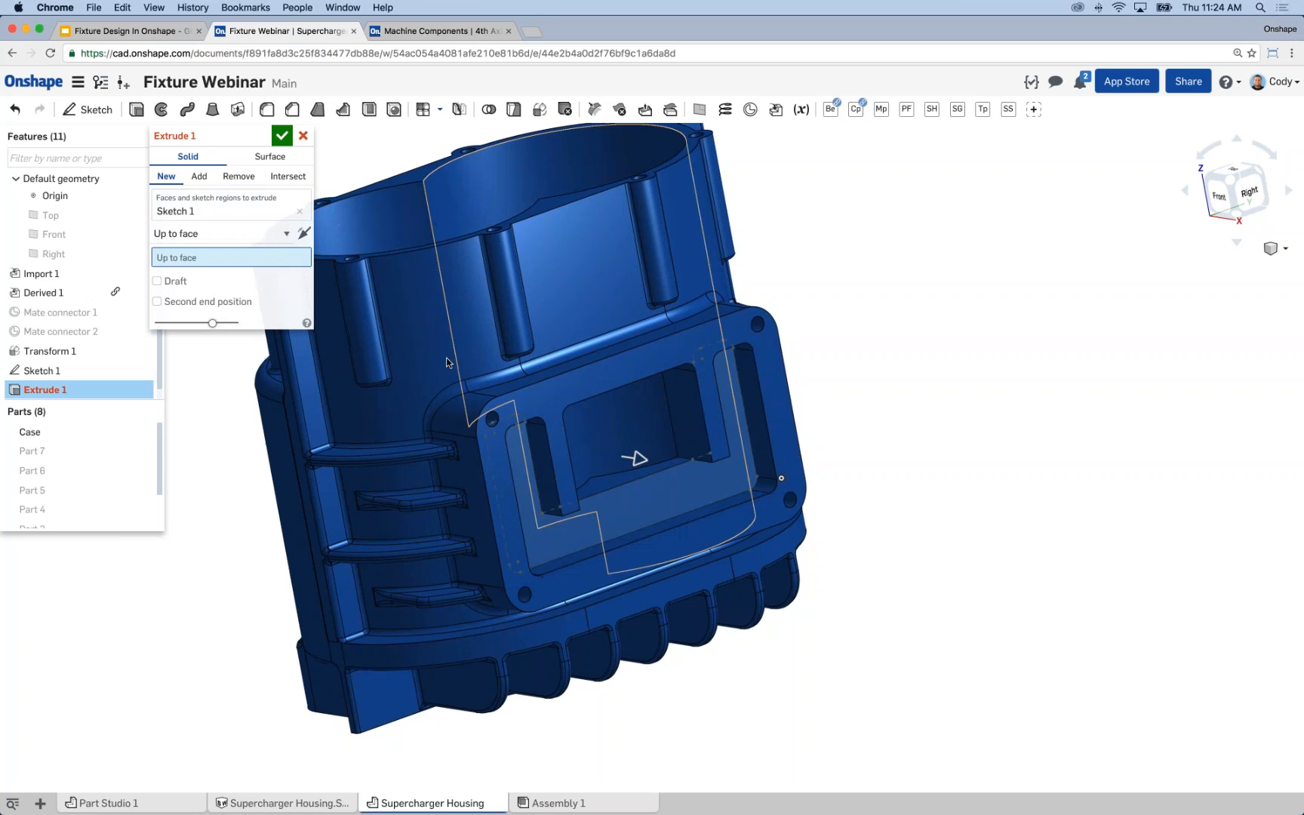
{"action": "left_click", "coordinate": [596, 381]}
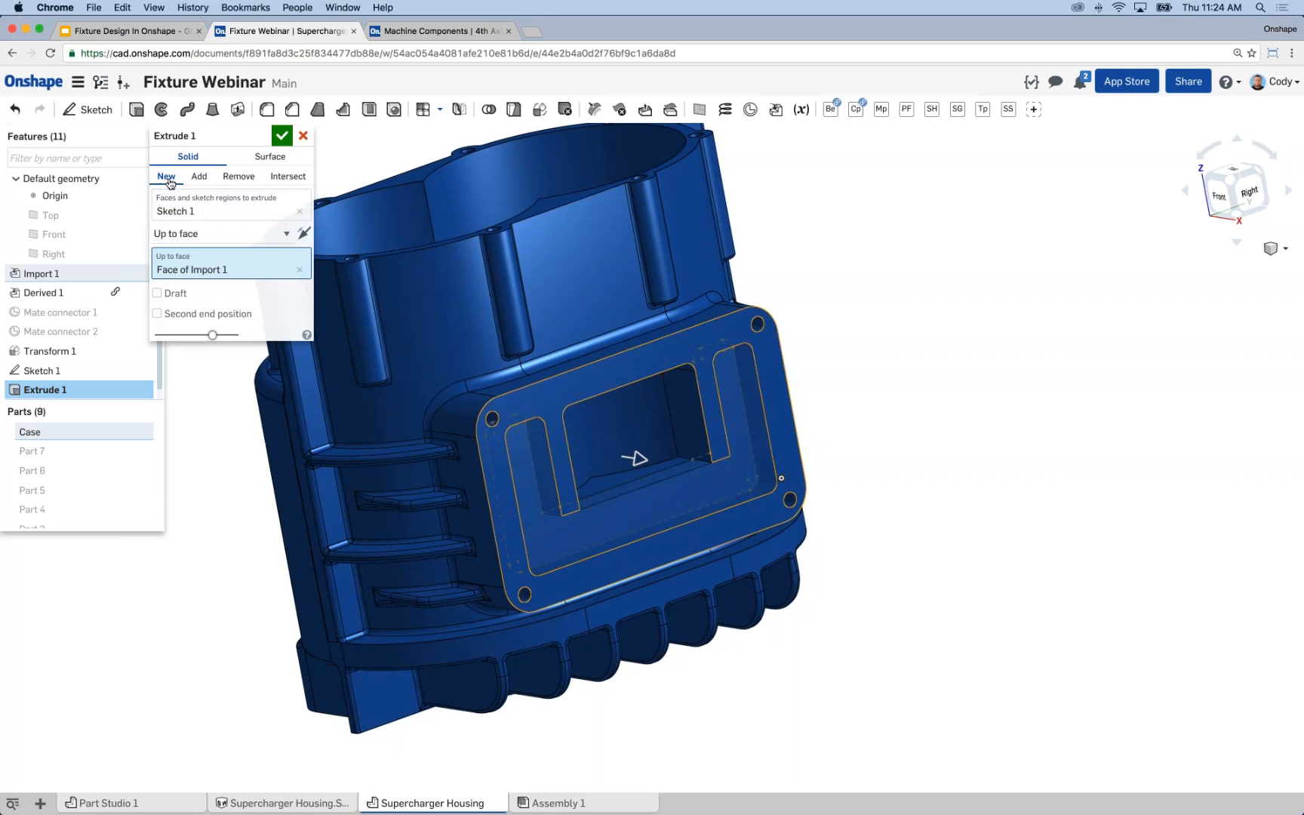
{"action": "left_click", "coordinate": [282, 135]}
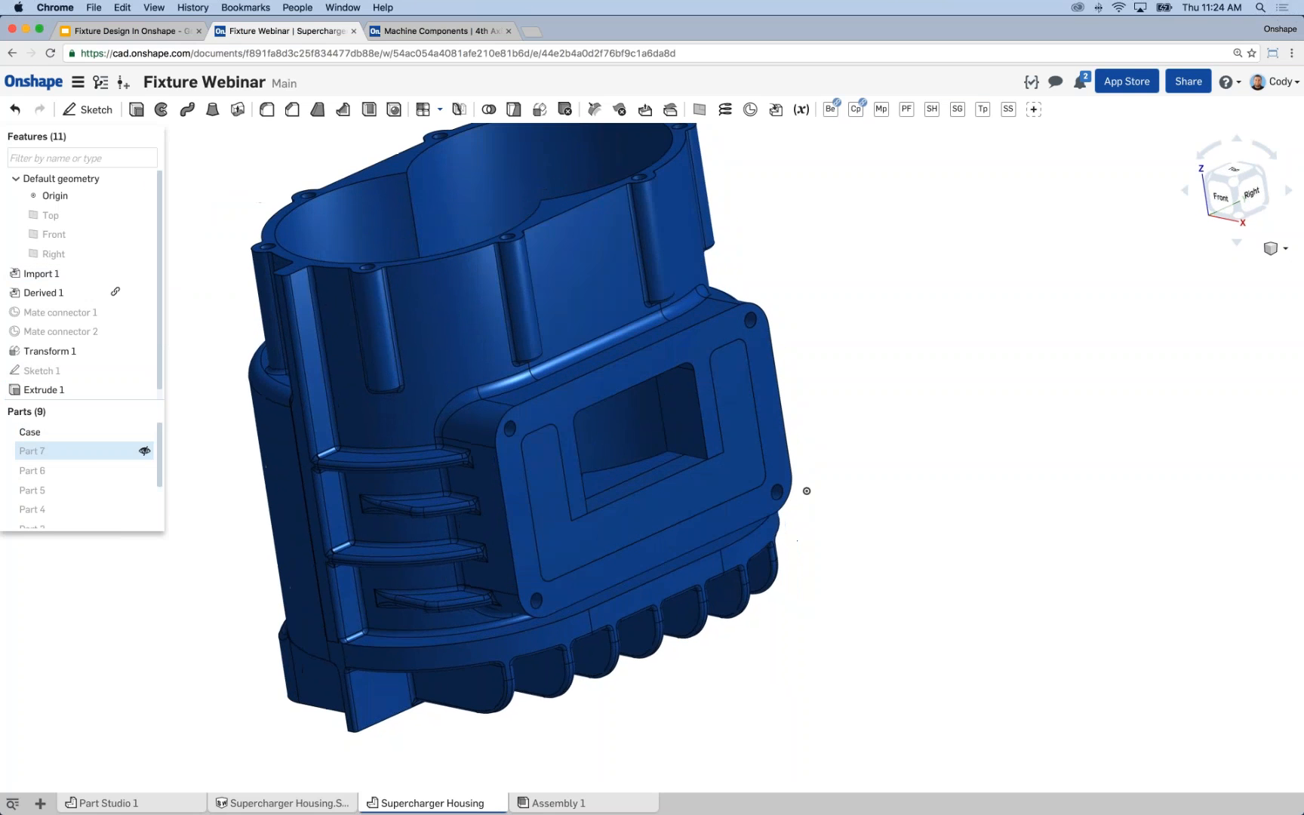
Colour the new U-shaped part, Part 9, orange-red (DD5228) to distinguish it from the Case.
{"action": "left_click", "coordinate": [88, 435]}
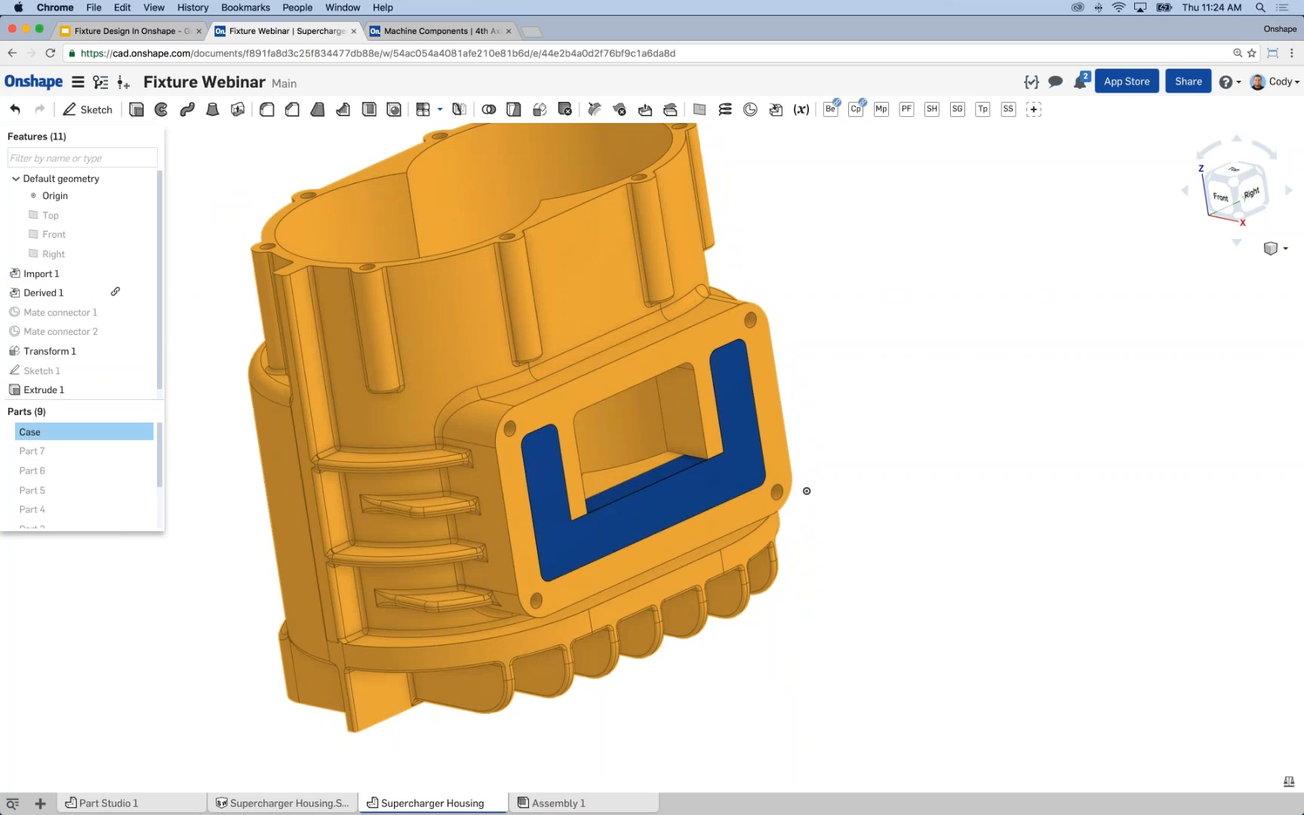
{"action": "scroll", "coordinate": [145, 483], "scroll_direction": "down", "scroll_amount": 3}
{"action": "left_click", "coordinate": [81, 519]}
{"action": "key", "text": "space"}
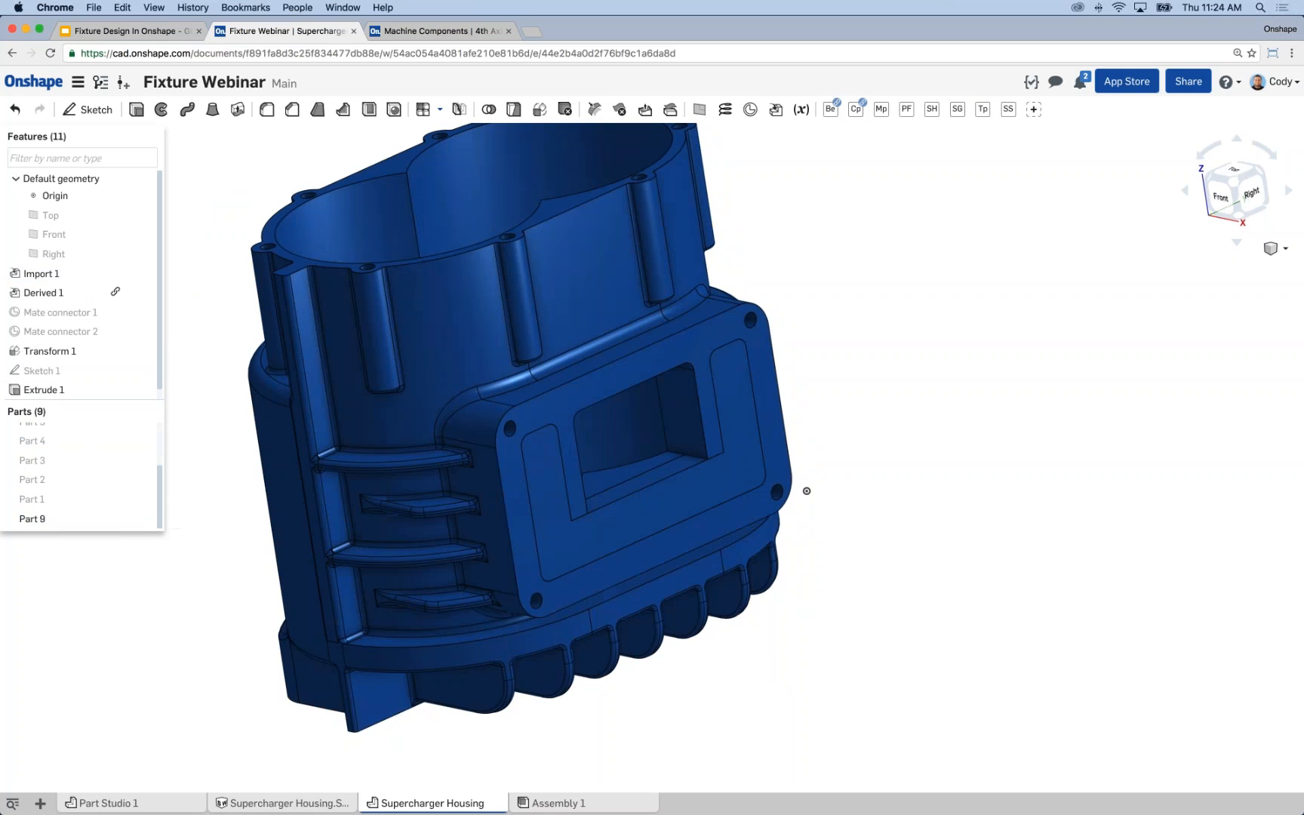
{"action": "right_click", "coordinate": [68, 518]}
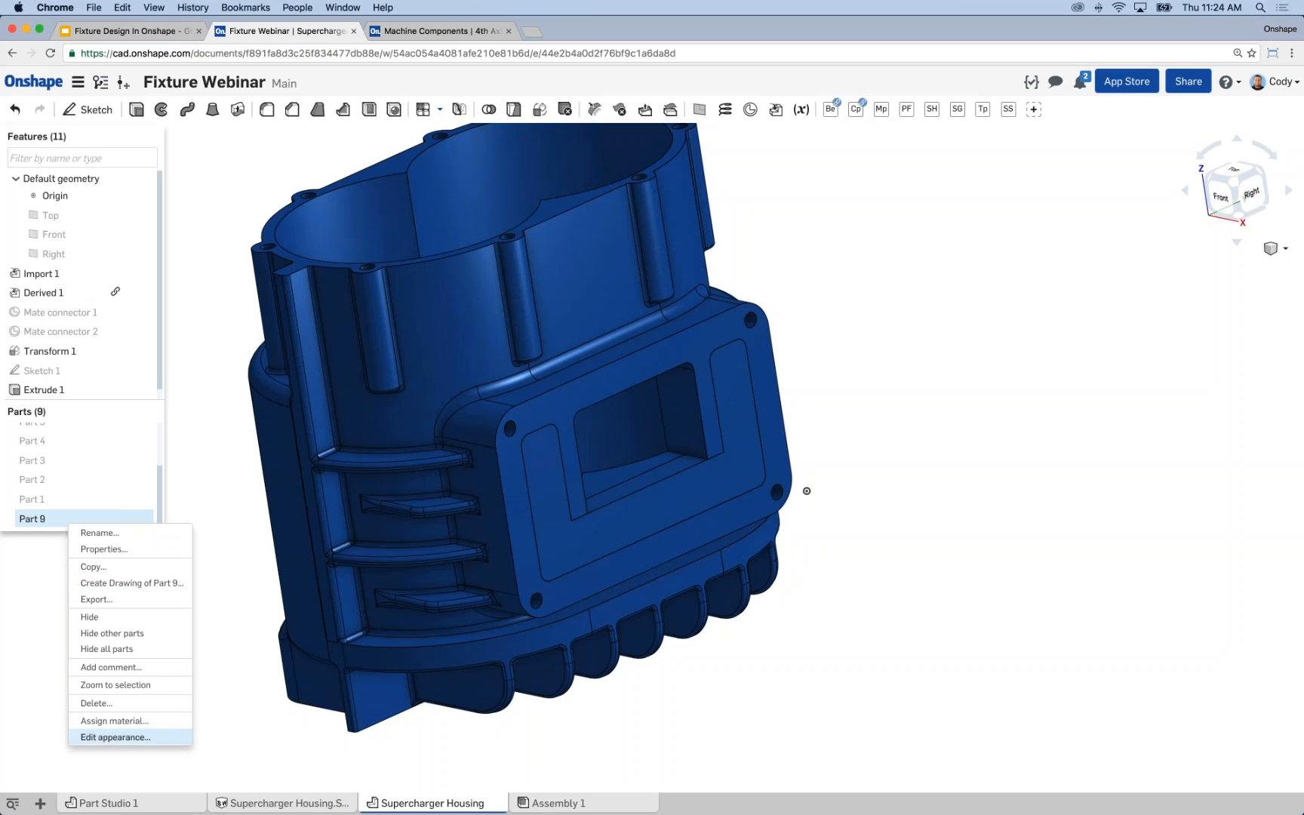
{"action": "left_click", "coordinate": [83, 737]}
{"action": "left_click", "coordinate": [281, 552]}
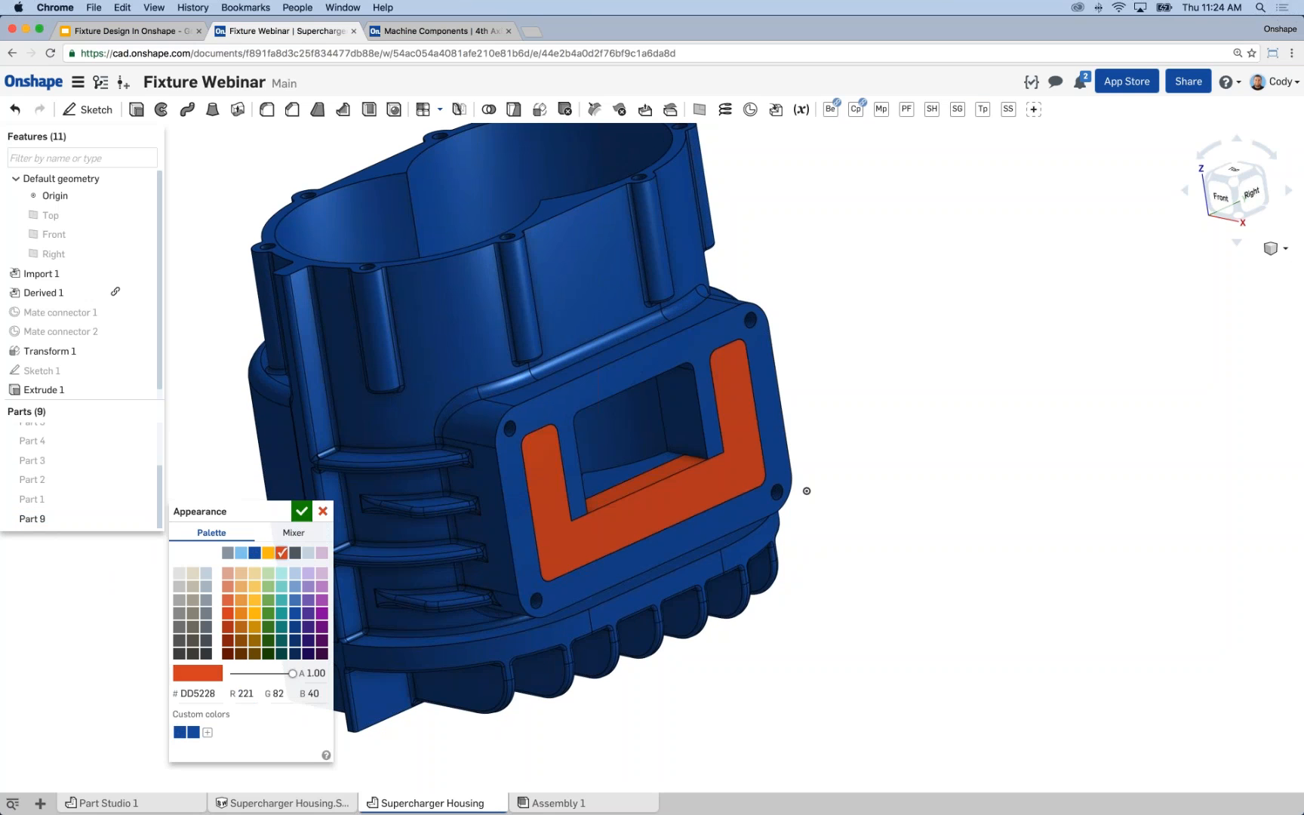
{"action": "left_click", "coordinate": [300, 513]}
{"action": "right_click", "coordinate": [155, 427]}
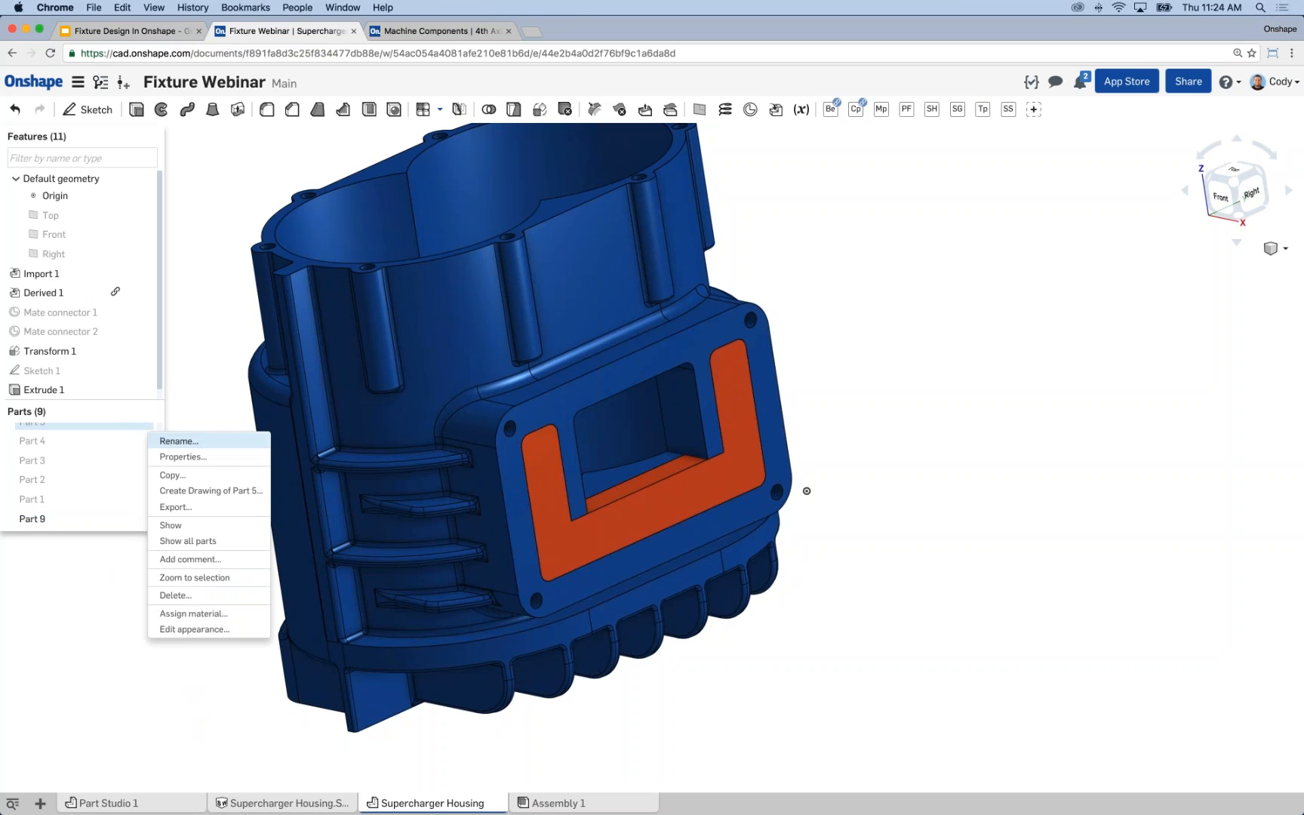
{"action": "left_click", "coordinate": [219, 439]}
{"action": "key", "text": "Escape"}
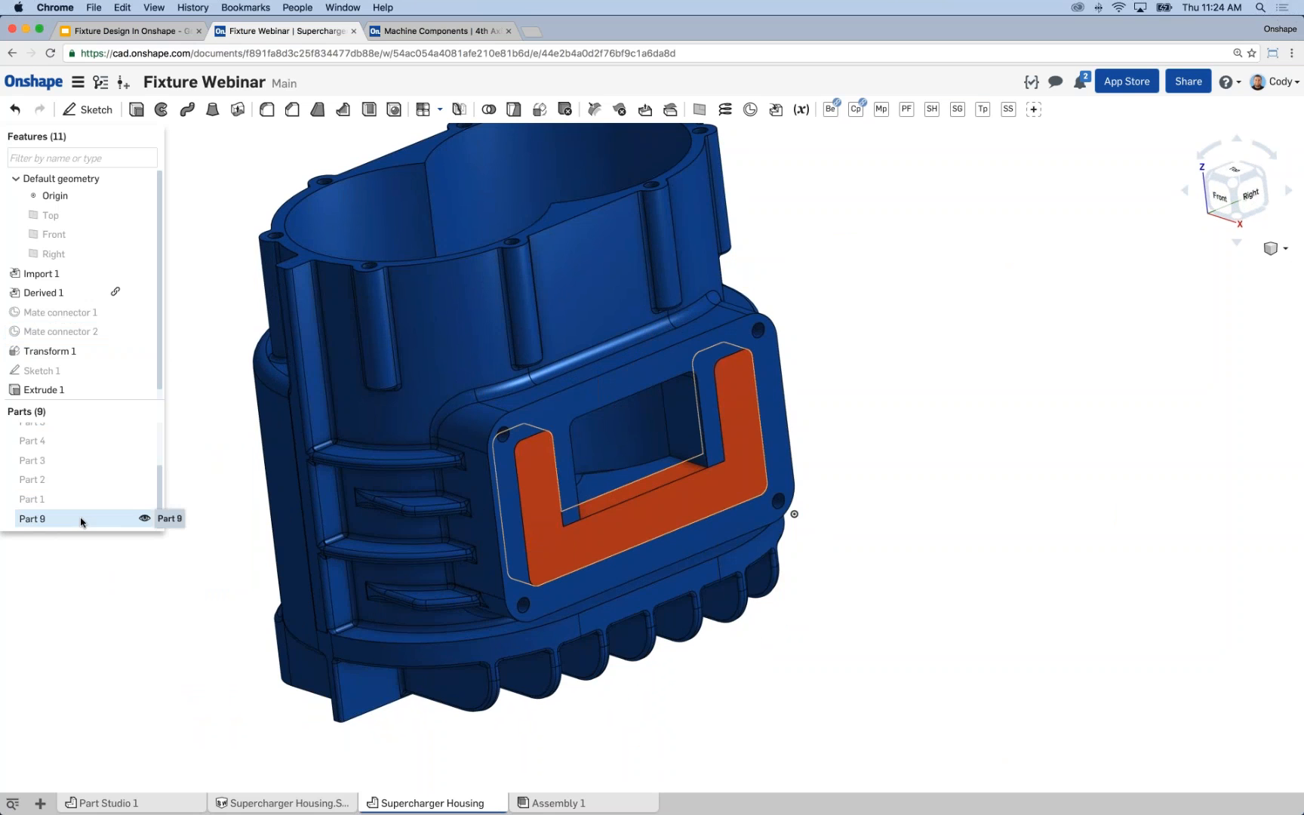
Start a new sketch on the outer face of the Case's rectangular flange.
{"action": "scroll", "coordinate": [249, 431], "scroll_direction": "down", "scroll_amount": 3}
{"action": "middle_click_drag", "start_coordinate": [353, 440], "coordinate": [400, 451]}
{"action": "mouse_move", "coordinate": [400, 451]}
{"action": "right_mouse_down"}
{"action": "mouse_move", "coordinate": [344, 409]}
{"action": "mouse_move", "coordinate": [326, 422]}
{"action": "mouse_move", "coordinate": [416, 399]}
{"action": "mouse_move", "coordinate": [437, 417]}
{"action": "right_mouse_up"}
{"action": "scroll", "coordinate": [550, 441], "scroll_direction": "up", "scroll_amount": 6}
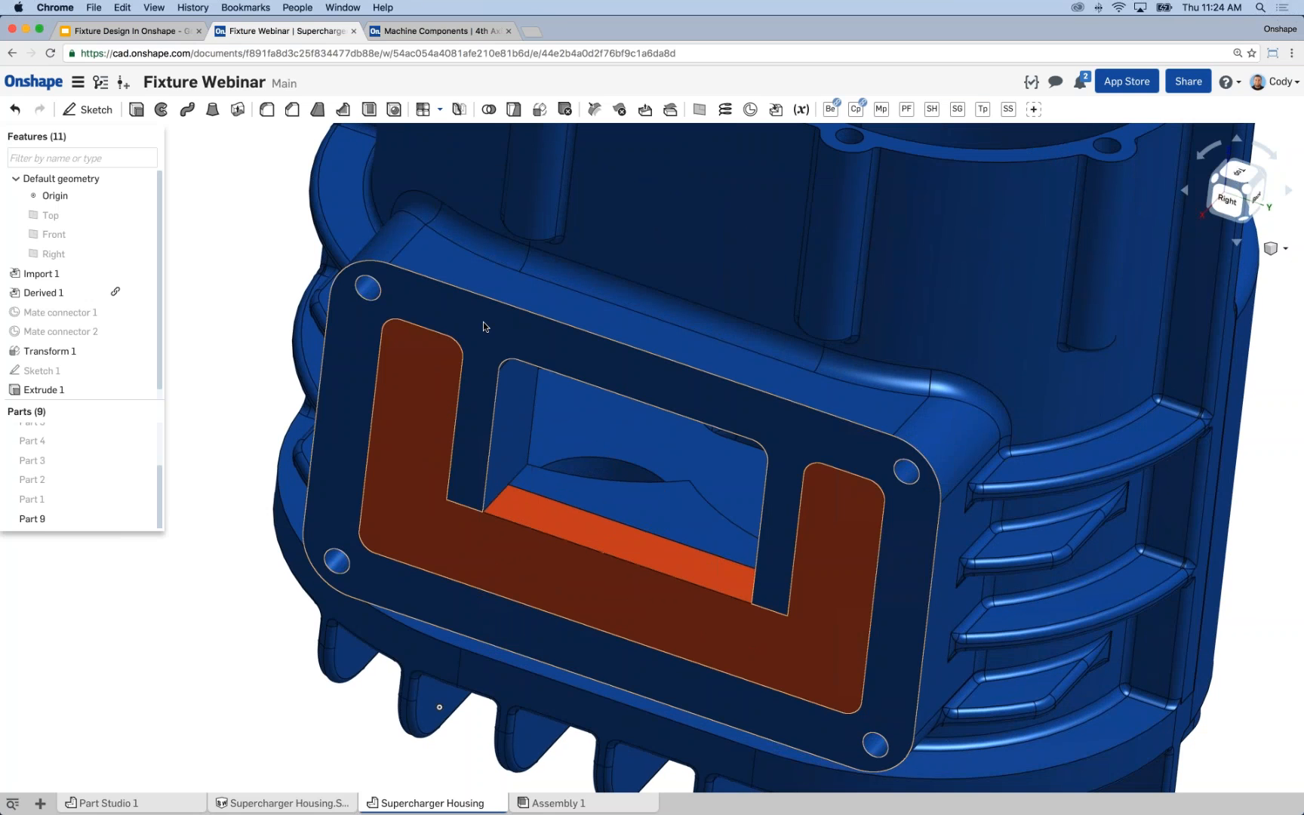
{"action": "left_click", "coordinate": [367, 289]}
{"action": "left_click", "coordinate": [271, 292]}
{"action": "right_click_drag", "start_coordinate": [268, 274], "coordinate": [317, 309]}
{"action": "left_click", "coordinate": [528, 343]}
{"action": "key", "text": "s"}
{"action": "left_click", "coordinate": [487, 344]}
{"action": "middle_click_drag", "start_coordinate": [282, 292], "coordinate": [313, 325]}
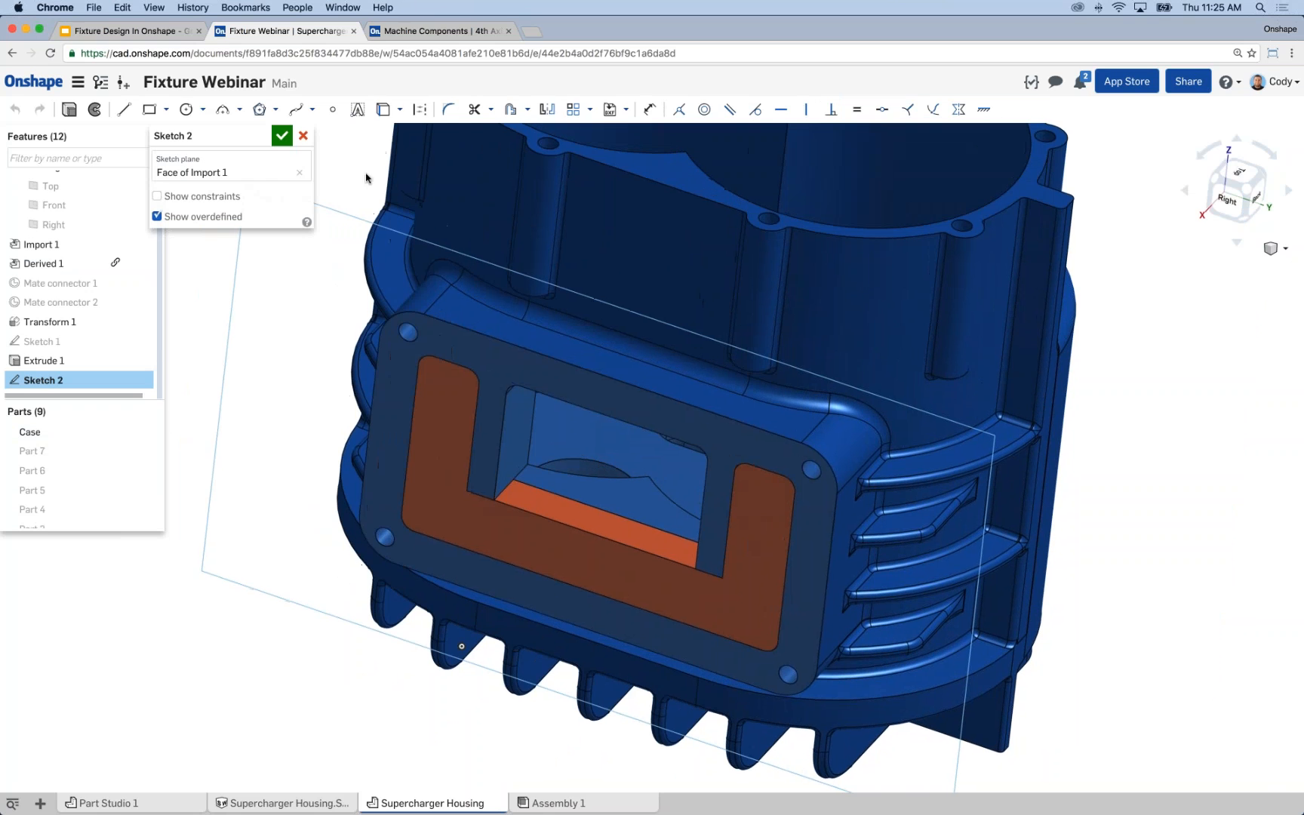
Select all the outer sides and rounded corners of the flange face and project them into the sketch.
{"action": "left_click", "coordinate": [399, 316]}
{"action": "left_click", "coordinate": [446, 326]}
{"action": "left_click", "coordinate": [835, 473]}
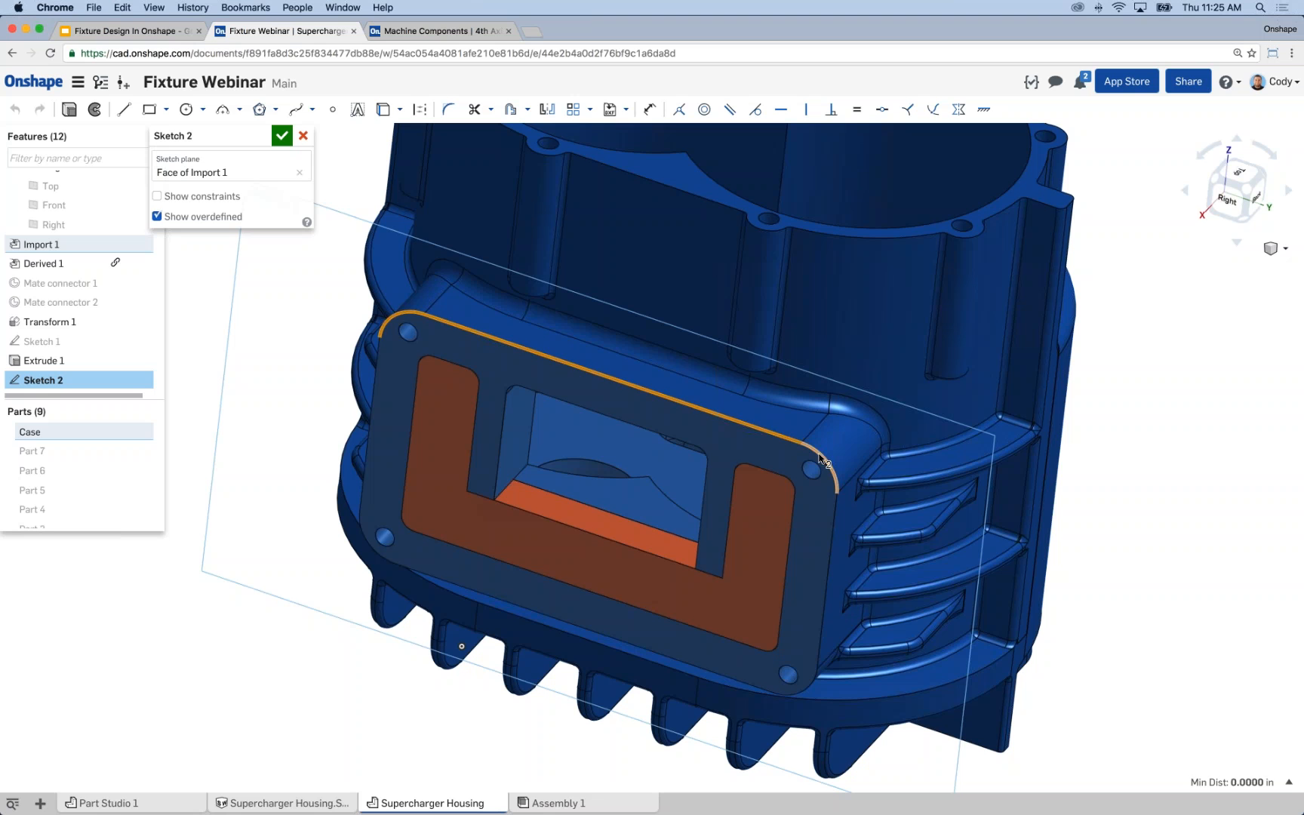
{"action": "left_click", "coordinate": [831, 562]}
{"action": "left_click", "coordinate": [811, 681]}
{"action": "left_click", "coordinate": [722, 675]}
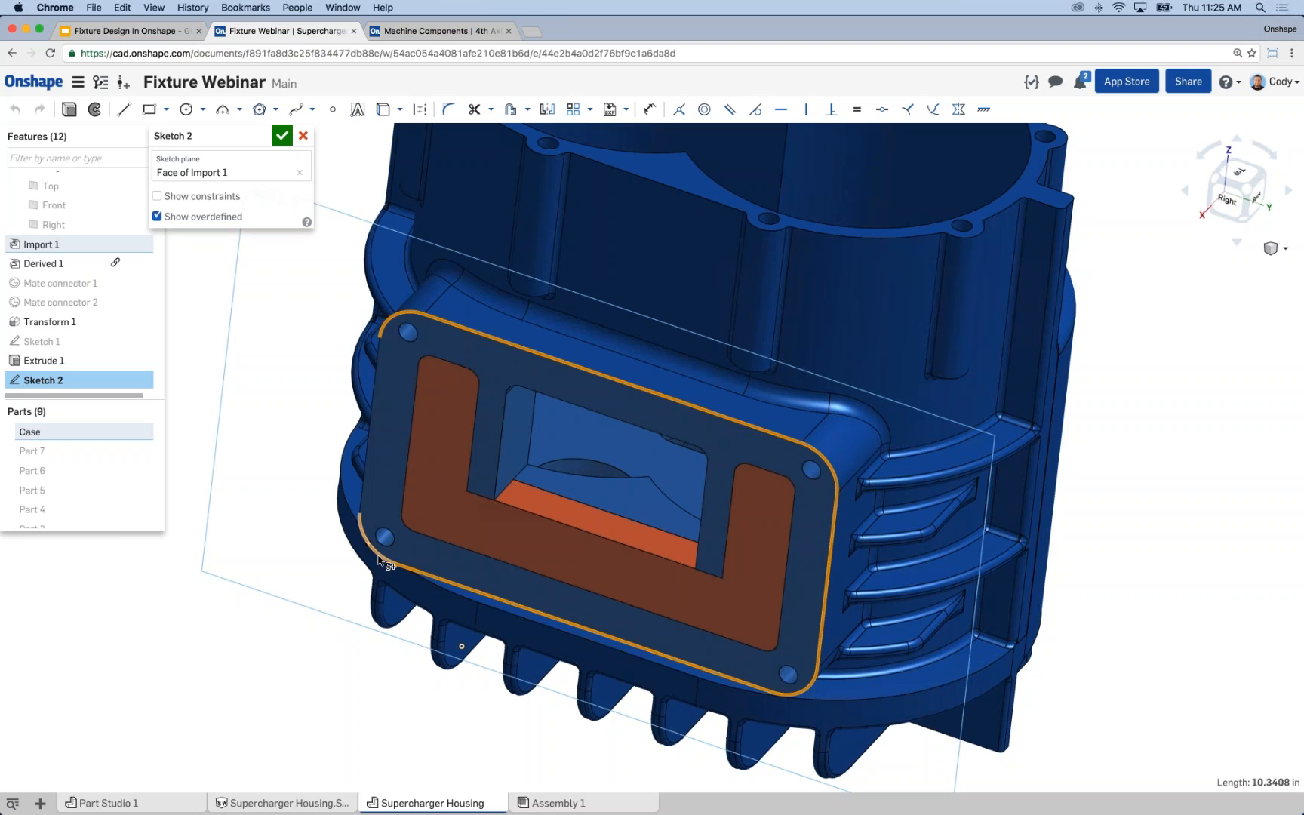
{"action": "left_click", "coordinate": [368, 545]}
{"action": "left_click", "coordinate": [367, 462]}
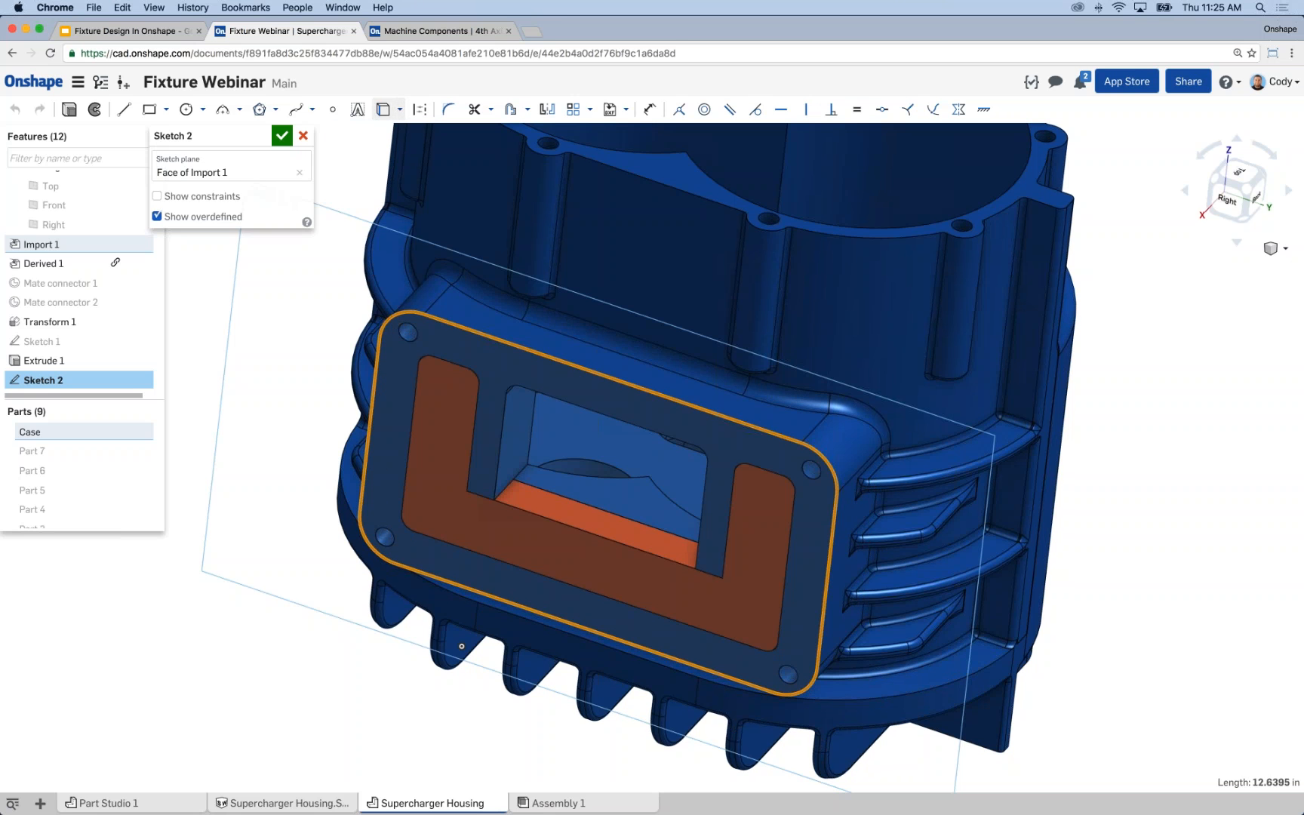
{"action": "scroll", "coordinate": [436, 255], "scroll_direction": "up", "scroll_amount": 3}
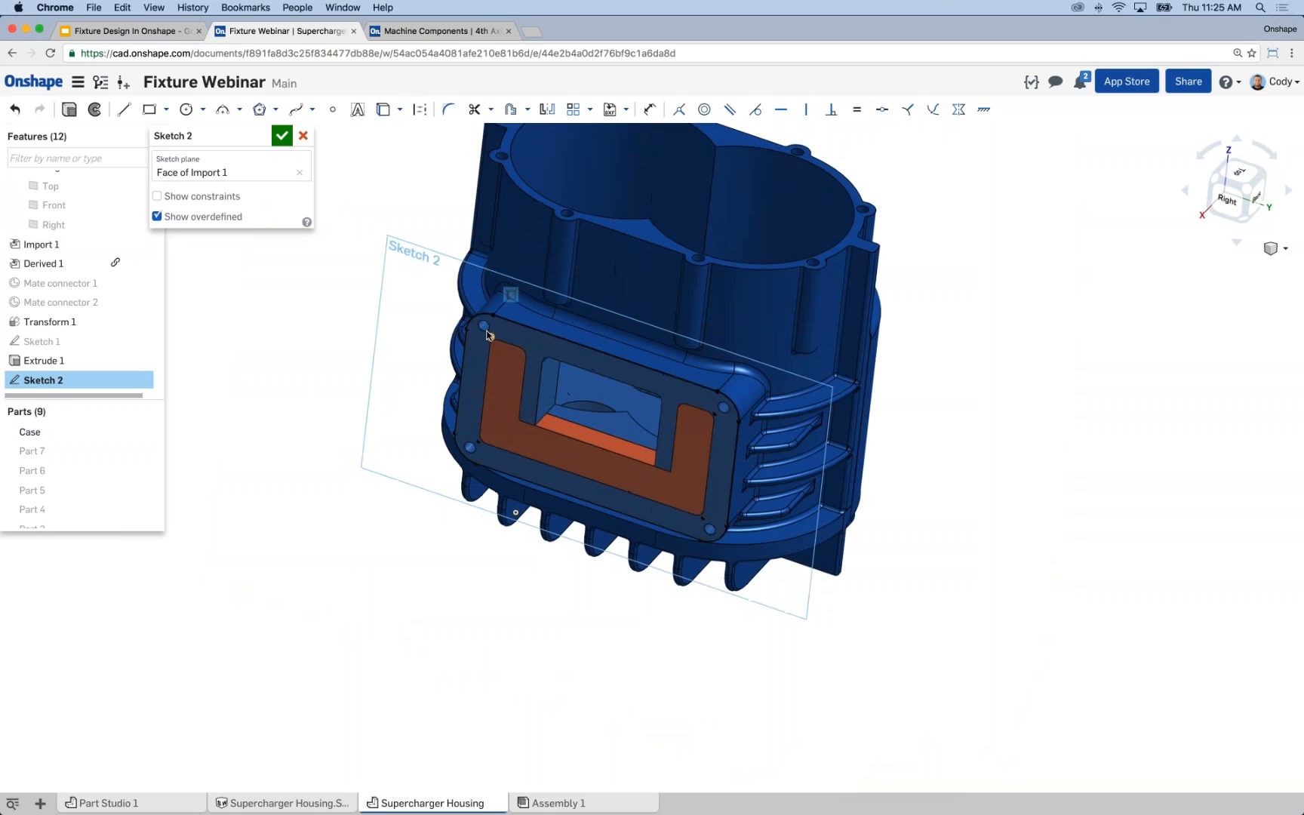
Project the circular edges of the flange's four corner holes into the sketch.
{"action": "scroll", "coordinate": [492, 328], "scroll_direction": "down", "scroll_amount": 3}
{"action": "left_click", "coordinate": [487, 325]}
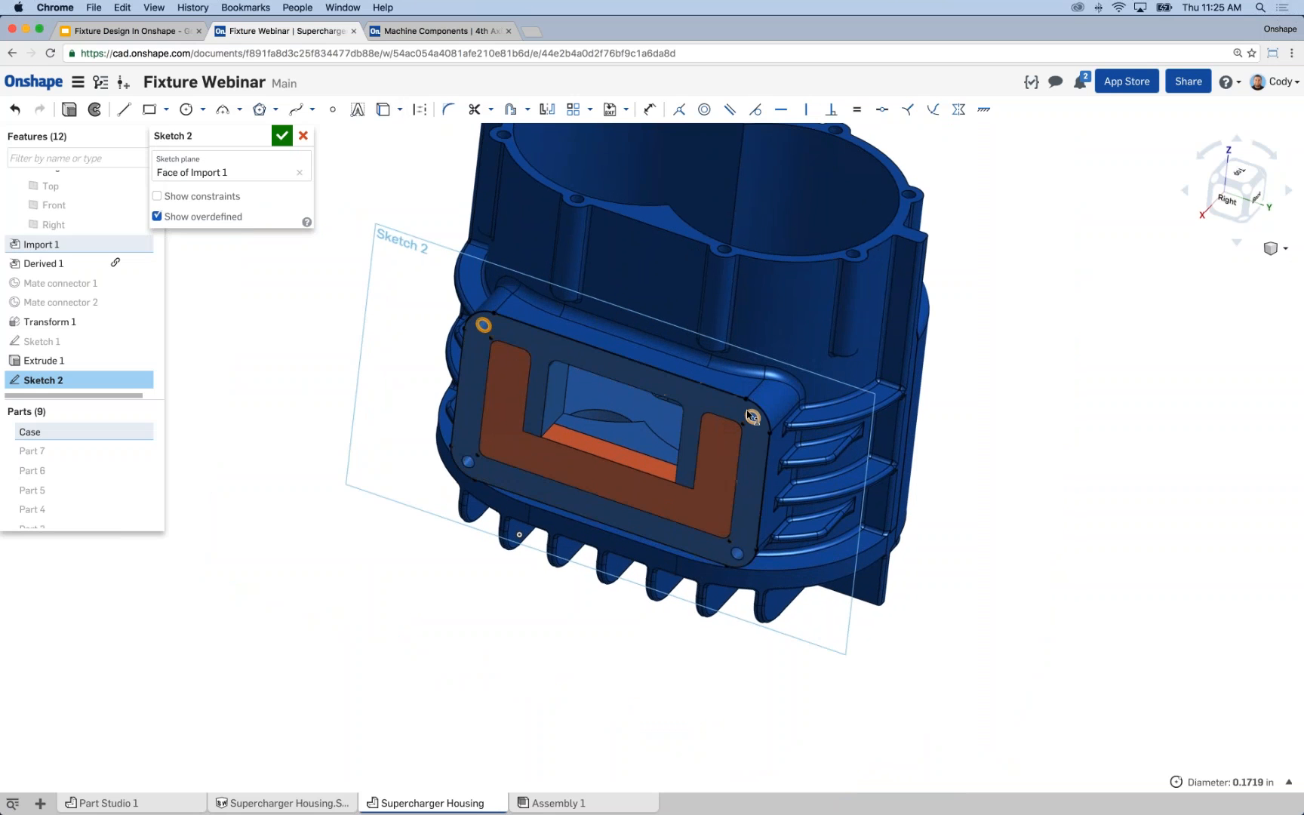
{"action": "left_click", "coordinate": [752, 415]}
{"action": "left_click", "coordinate": [738, 553]}
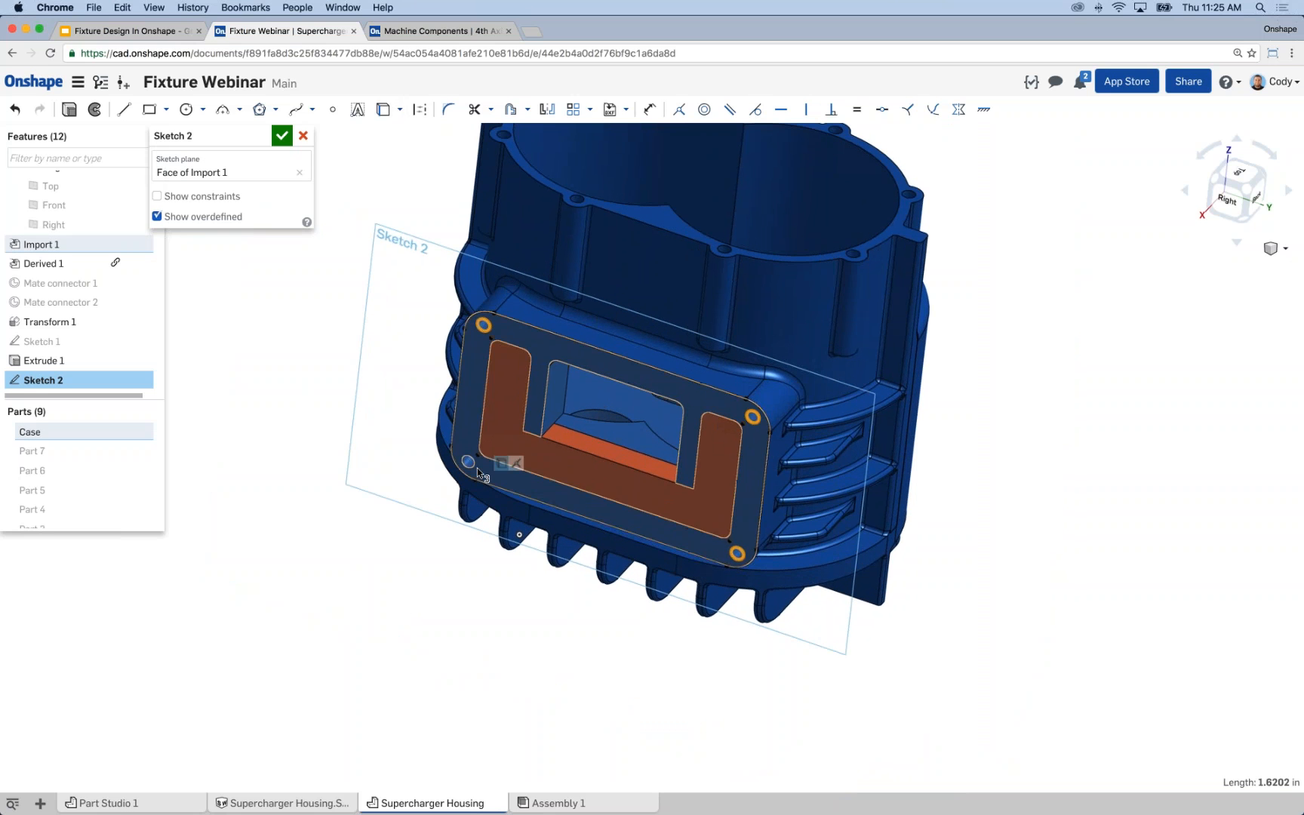
{"action": "left_click", "coordinate": [468, 461]}
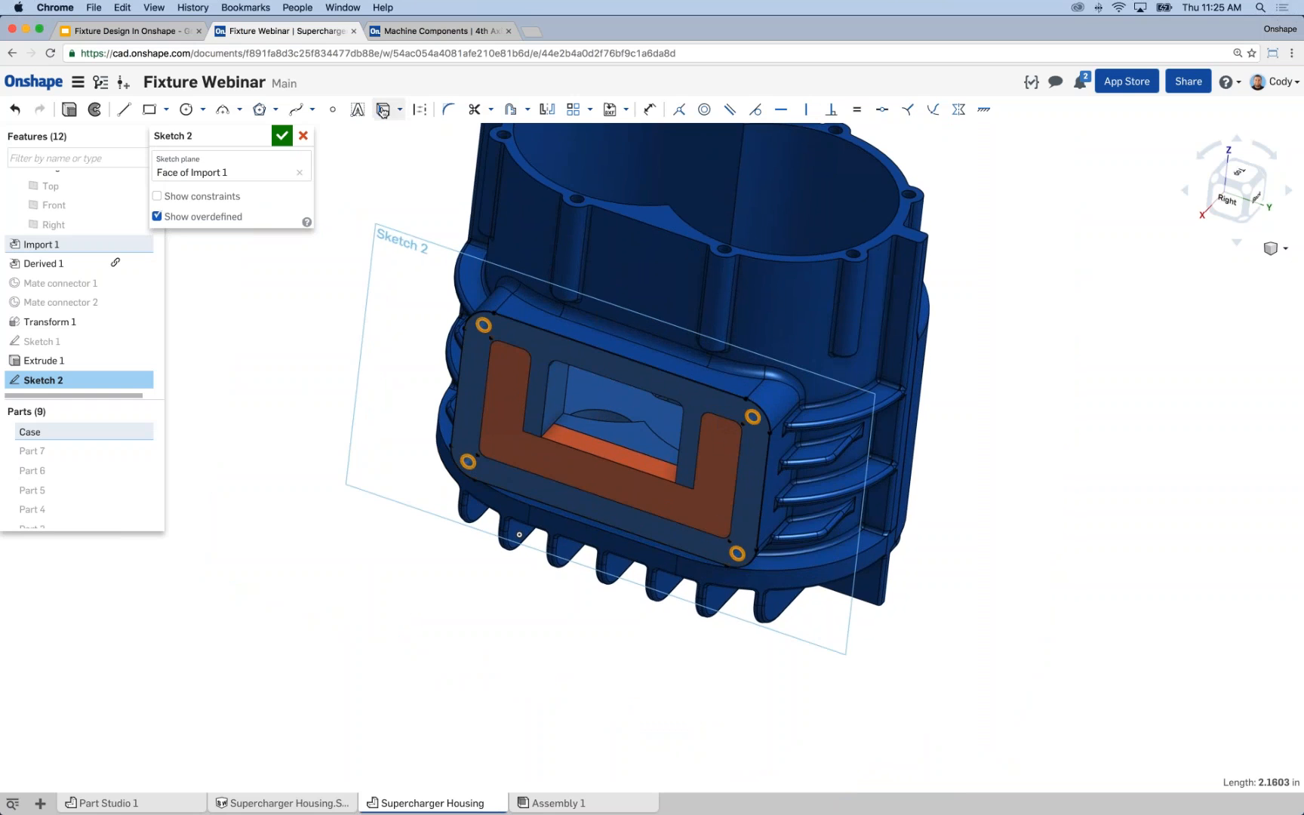
{"action": "left_click", "coordinate": [375, 209]}
{"action": "middle_click_drag", "start_coordinate": [375, 209], "coordinate": [392, 247]}
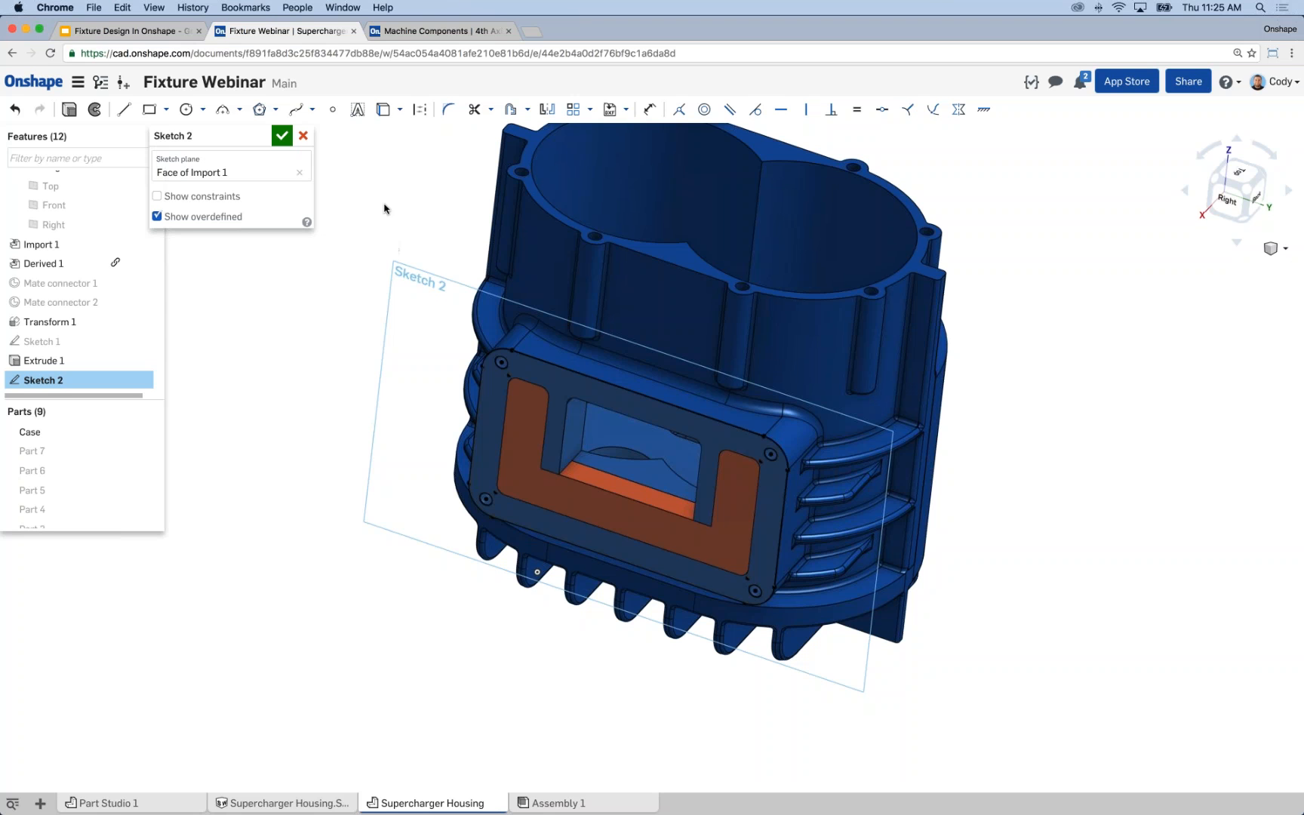
Set up a blind extrude of the flange sketch outward in Add mode, merging it with the orange U-shaped Part 9.
{"action": "left_click", "coordinate": [69, 111]}
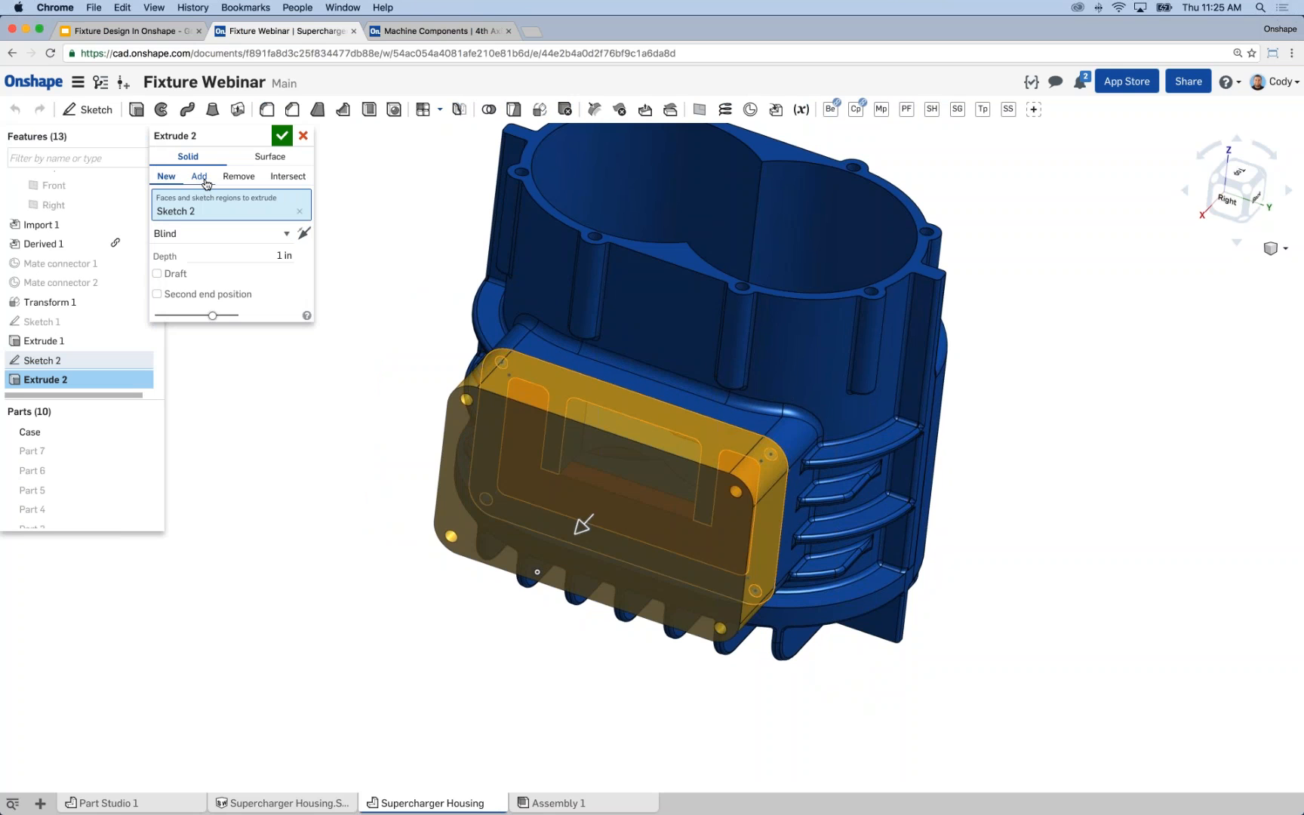
{"action": "left_click", "coordinate": [210, 177]}
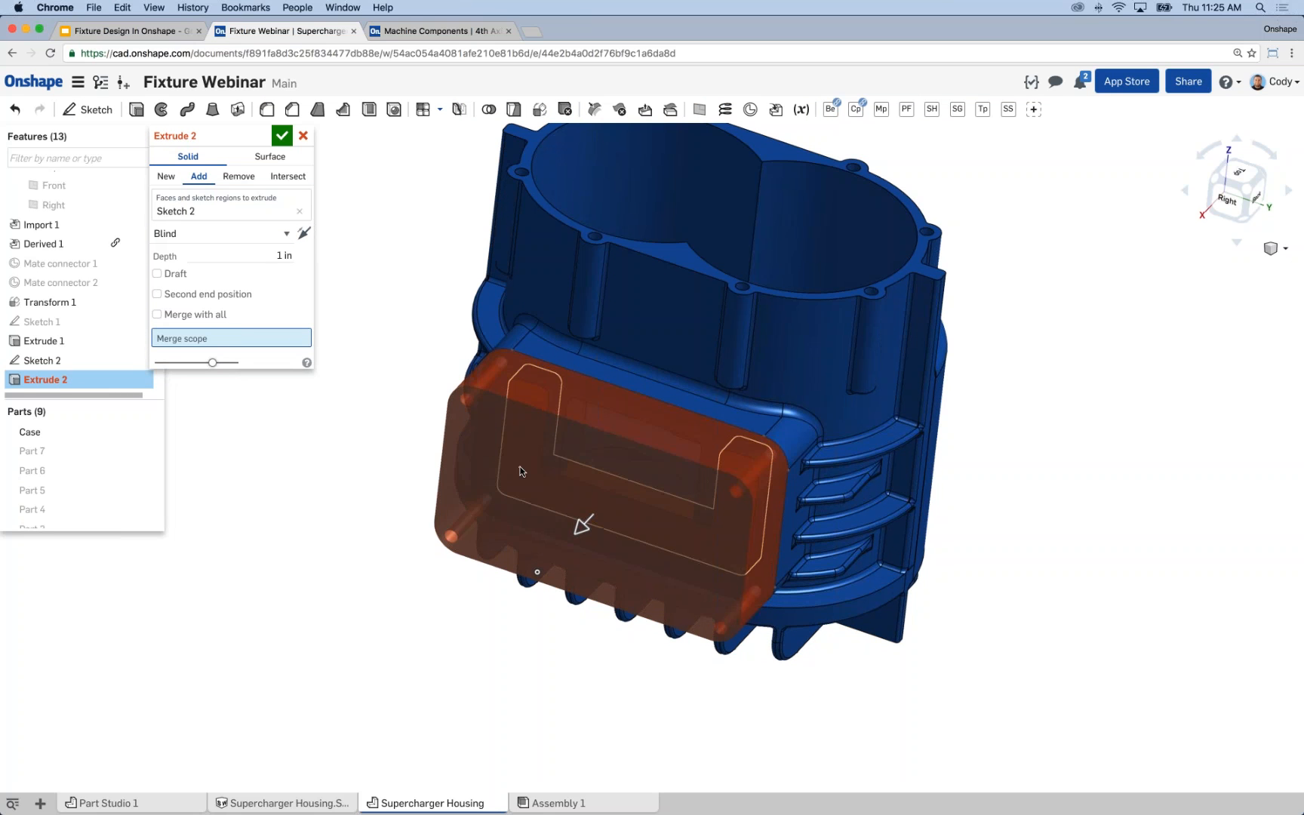
{"action": "left_click", "coordinate": [509, 490]}
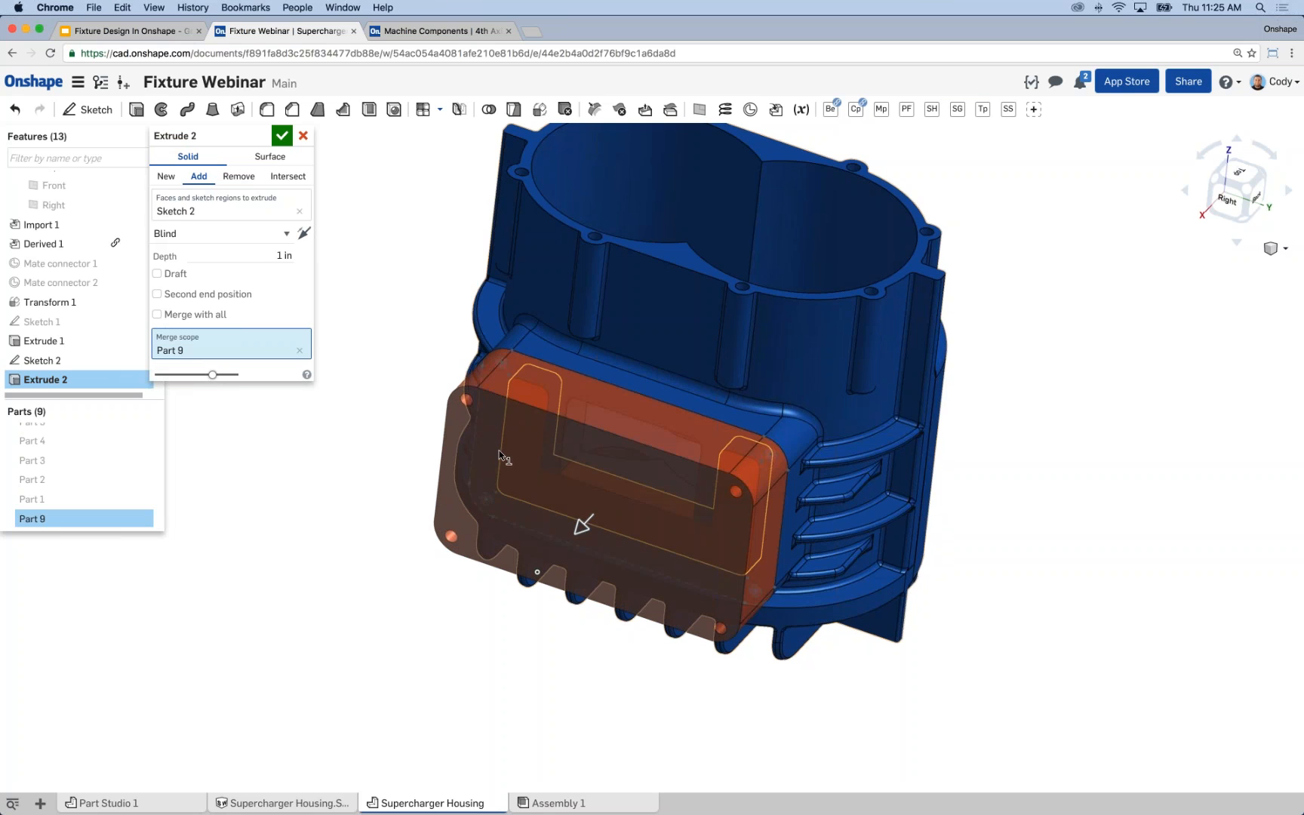
{"action": "left_click", "coordinate": [271, 255]}
{"action": "right_click_drag", "start_coordinate": [420, 264], "coordinate": [381, 267]}
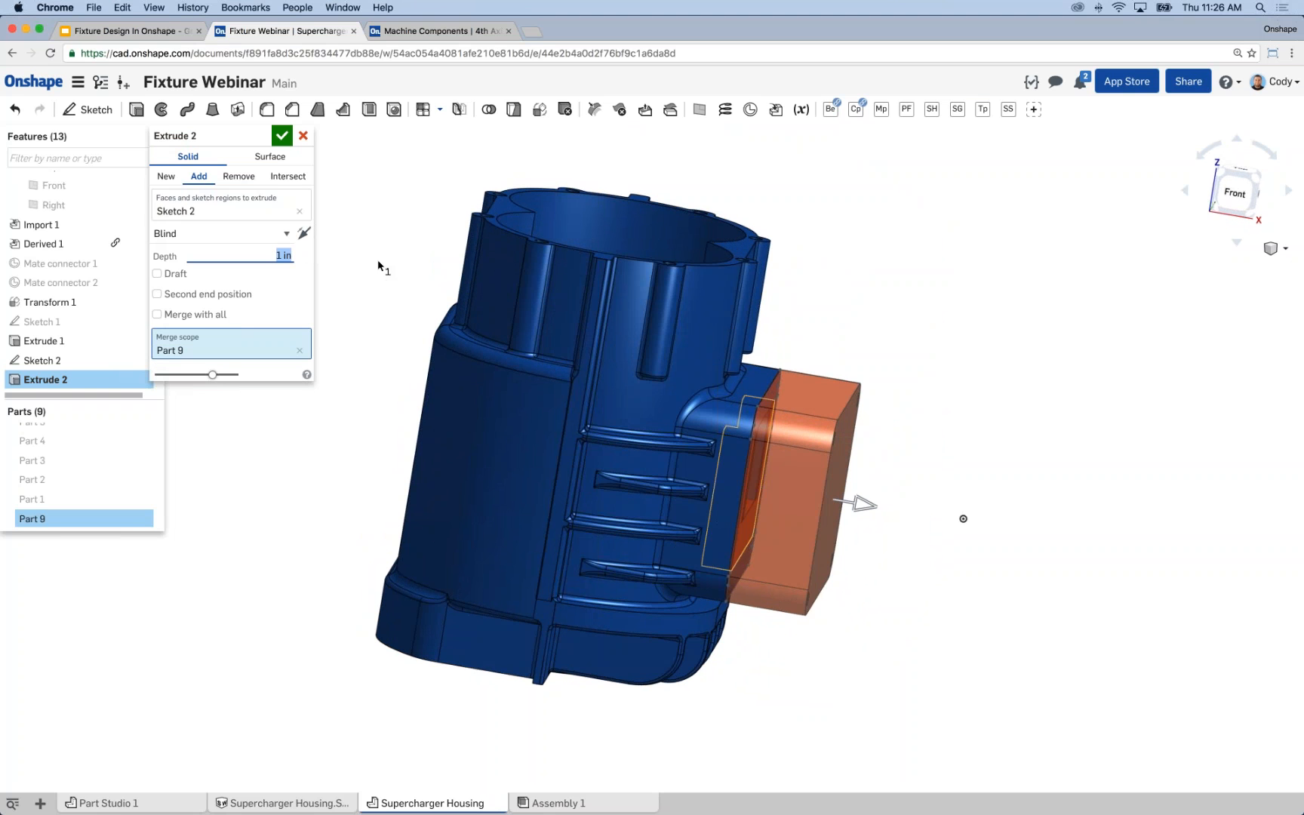
Select all the hidden fourth-axis machine parts, starting from Part 1, and show them in the model.
{"action": "left_click", "coordinate": [116, 500]}
{"action": "scroll", "coordinate": [116, 499], "scroll_direction": "up", "scroll_amount": 3}
{"action": "left_click", "coordinate": [73, 453], "text": "shift"}
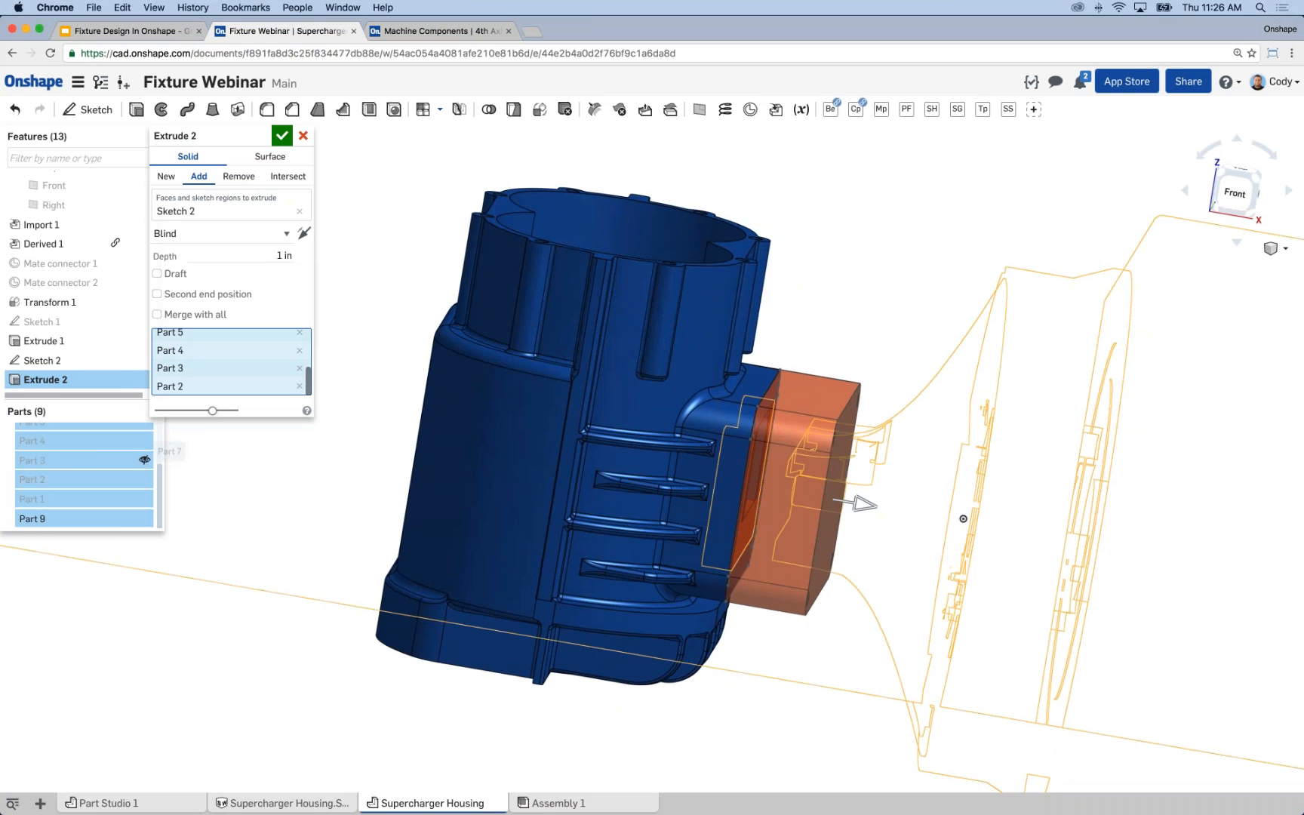
{"action": "right_click", "coordinate": [73, 453]}
{"action": "left_click", "coordinate": [102, 474]}
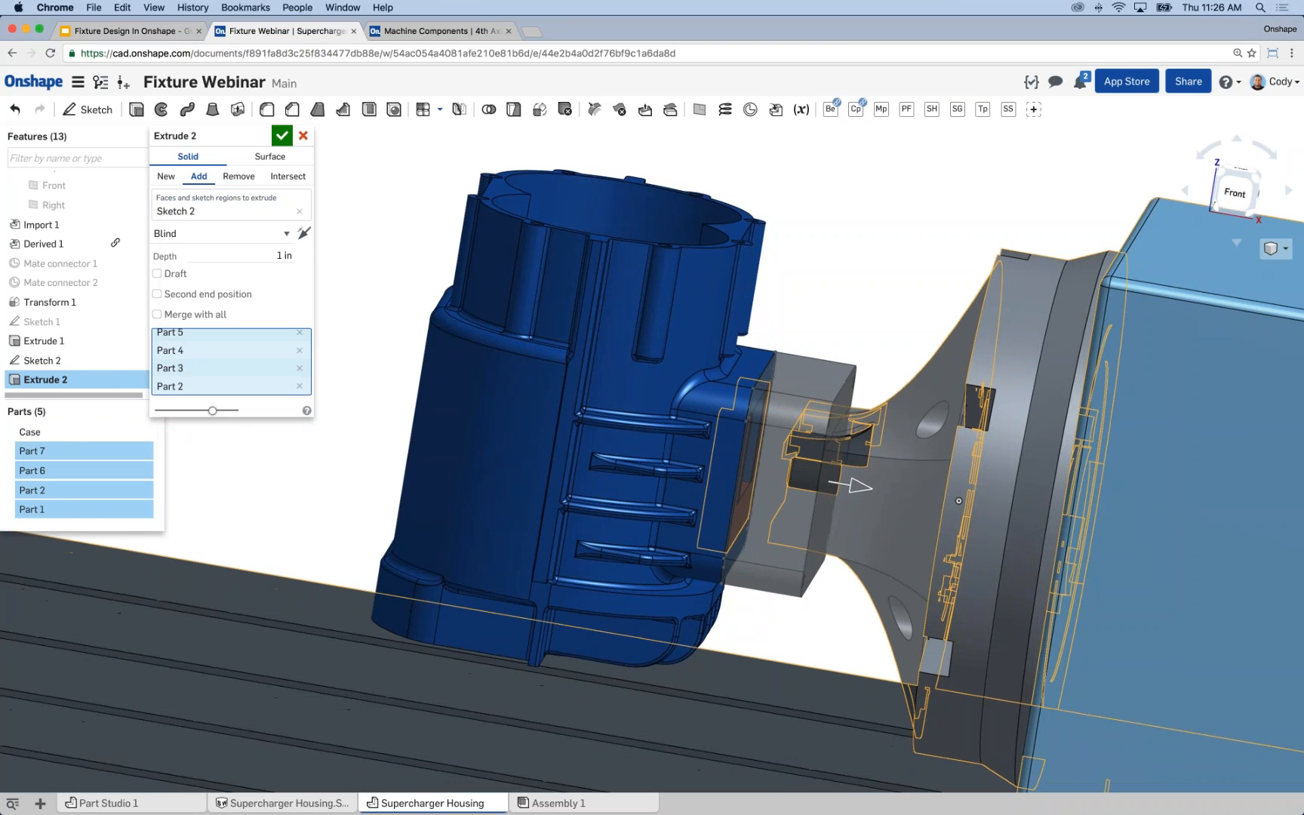
Change the flange extrude's end type to Up to face, ending at the grey machine mount's front face, and accept it.
{"action": "left_click", "coordinate": [226, 234]}
{"action": "left_click", "coordinate": [228, 236]}
{"action": "left_click", "coordinate": [190, 234]}
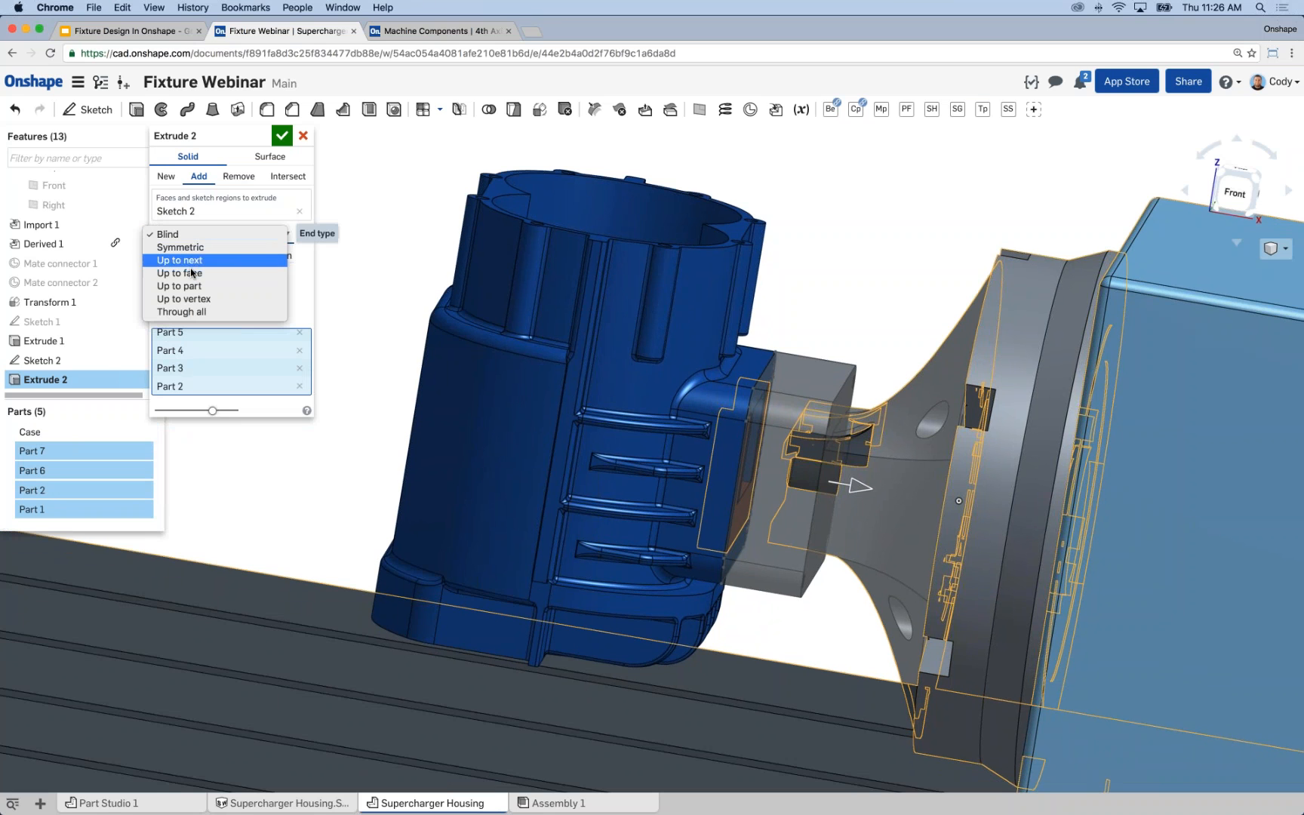
{"action": "left_click", "coordinate": [192, 273]}
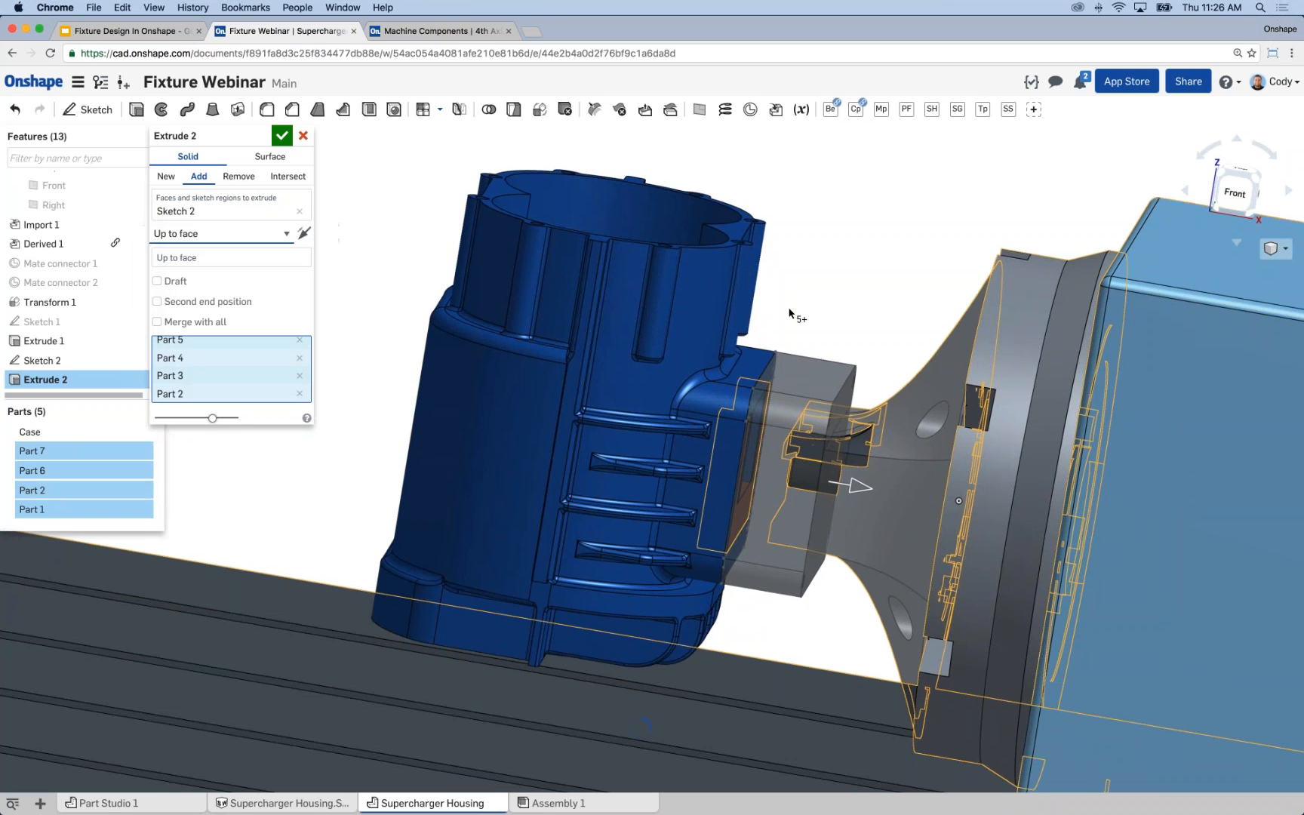
{"action": "right_click_drag", "start_coordinate": [847, 356], "coordinate": [861, 359]}
{"action": "scroll", "coordinate": [817, 449], "scroll_direction": "up", "scroll_amount": 5}
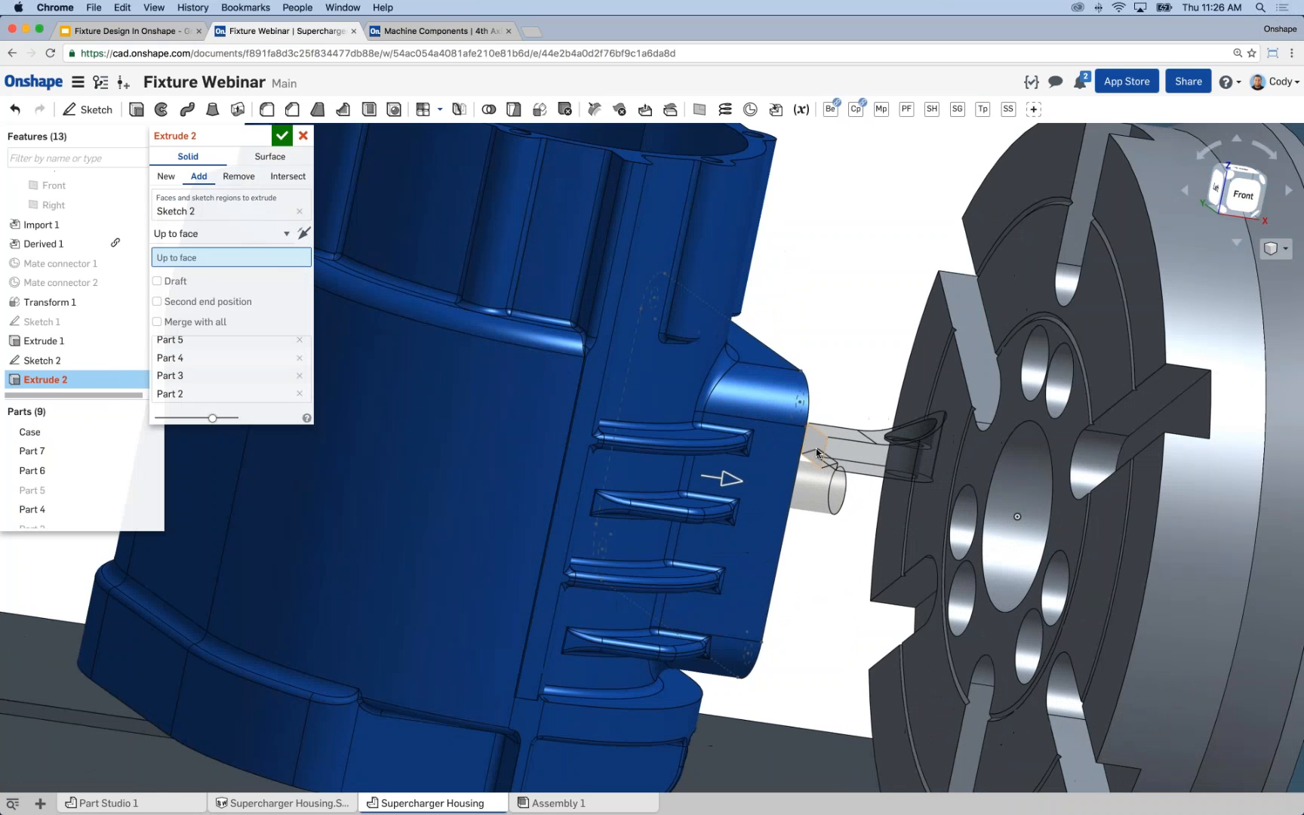
{"action": "left_click", "coordinate": [816, 448]}
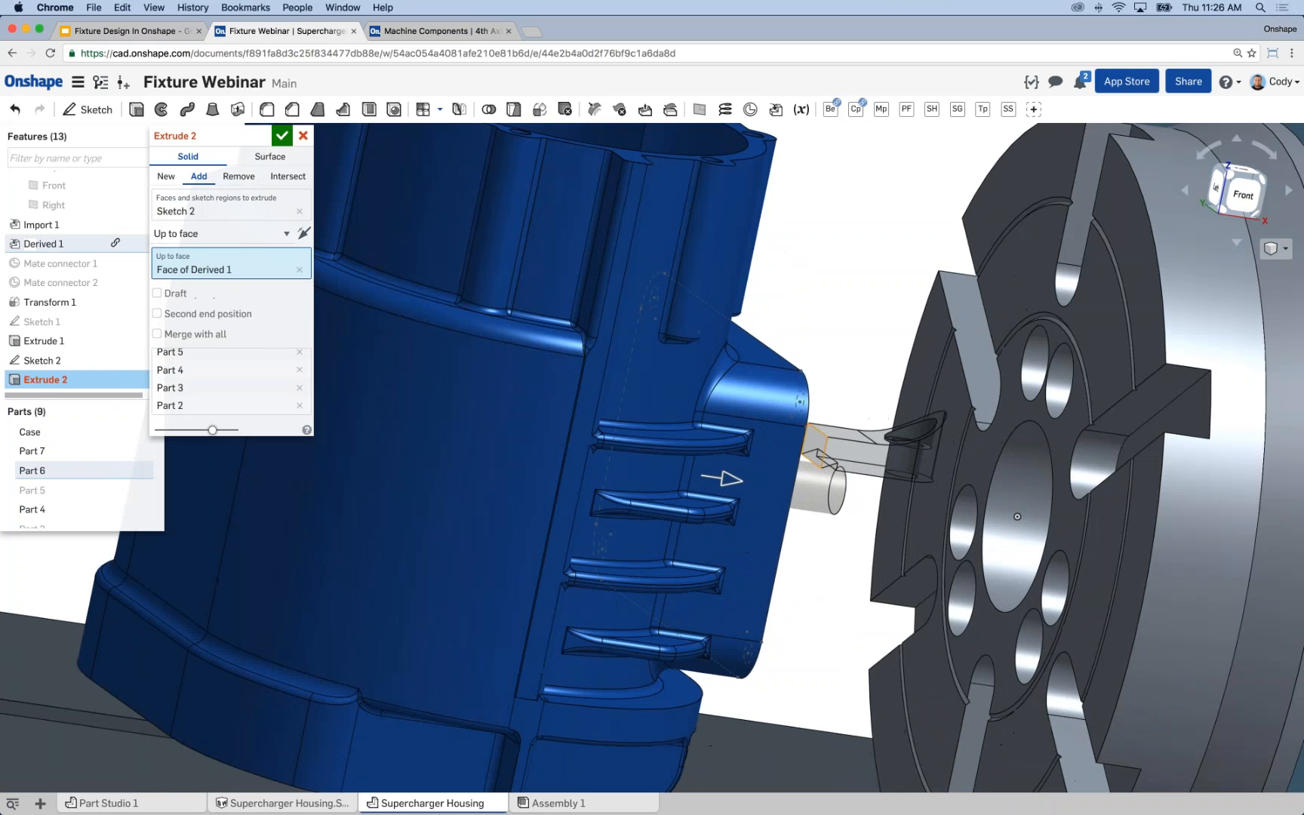
{"action": "scroll", "coordinate": [818, 298], "scroll_direction": "down", "scroll_amount": 5}
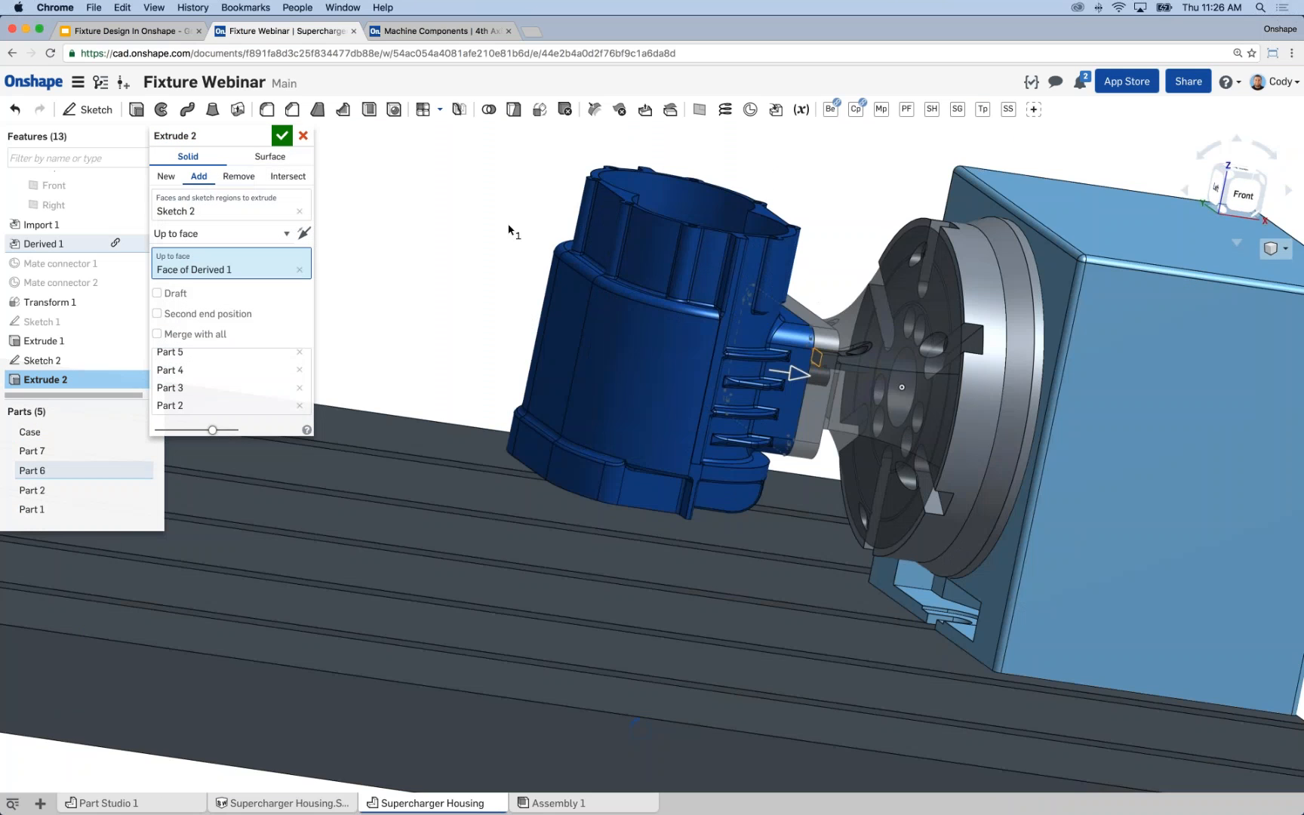
{"action": "left_click", "coordinate": [281, 135]}
Edit Extrude 2 and remove every machine part from its merge scope so that only Part 9 is merged.
{"action": "right_click_drag", "start_coordinate": [532, 221], "coordinate": [420, 255]}
{"action": "right_click", "coordinate": [49, 379]}
{"action": "left_click", "coordinate": [73, 407]}
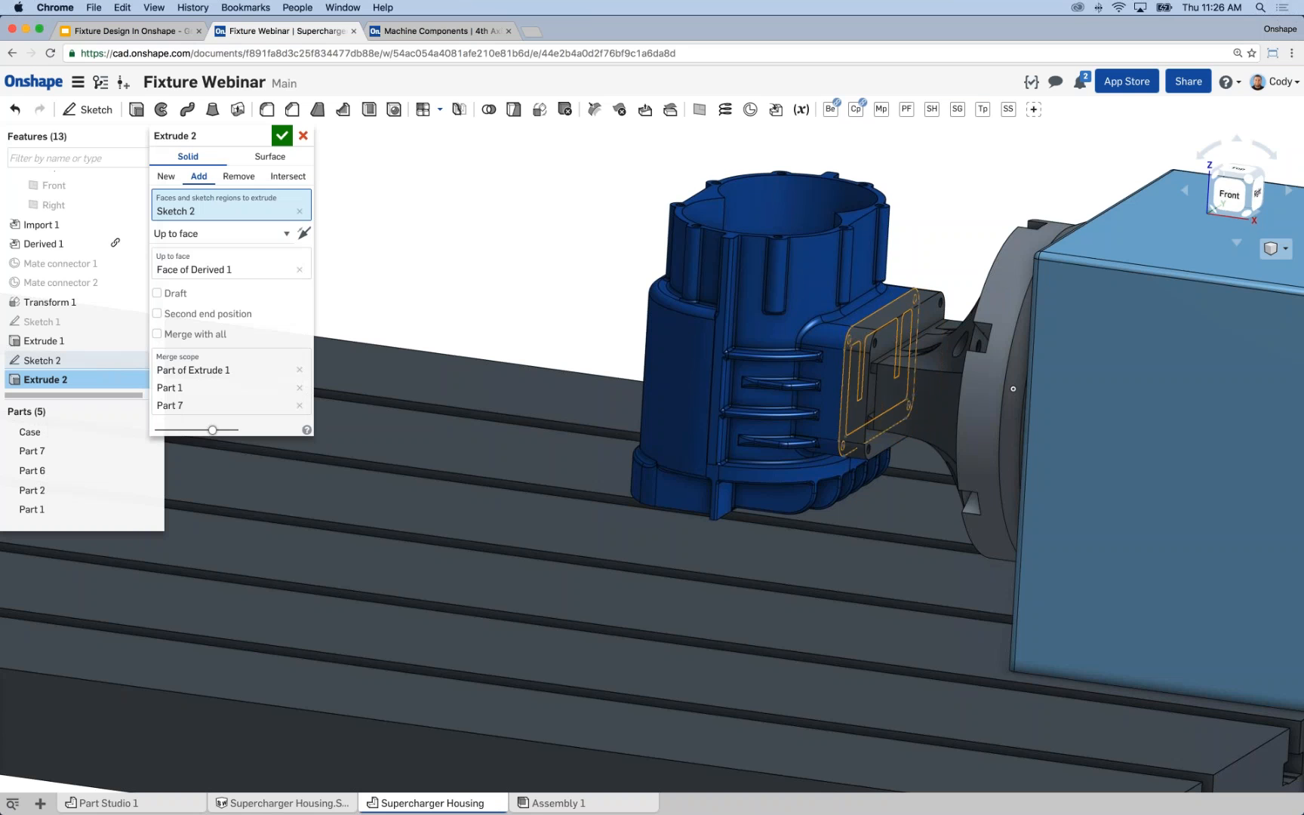
{"action": "left_click", "coordinate": [299, 388]}
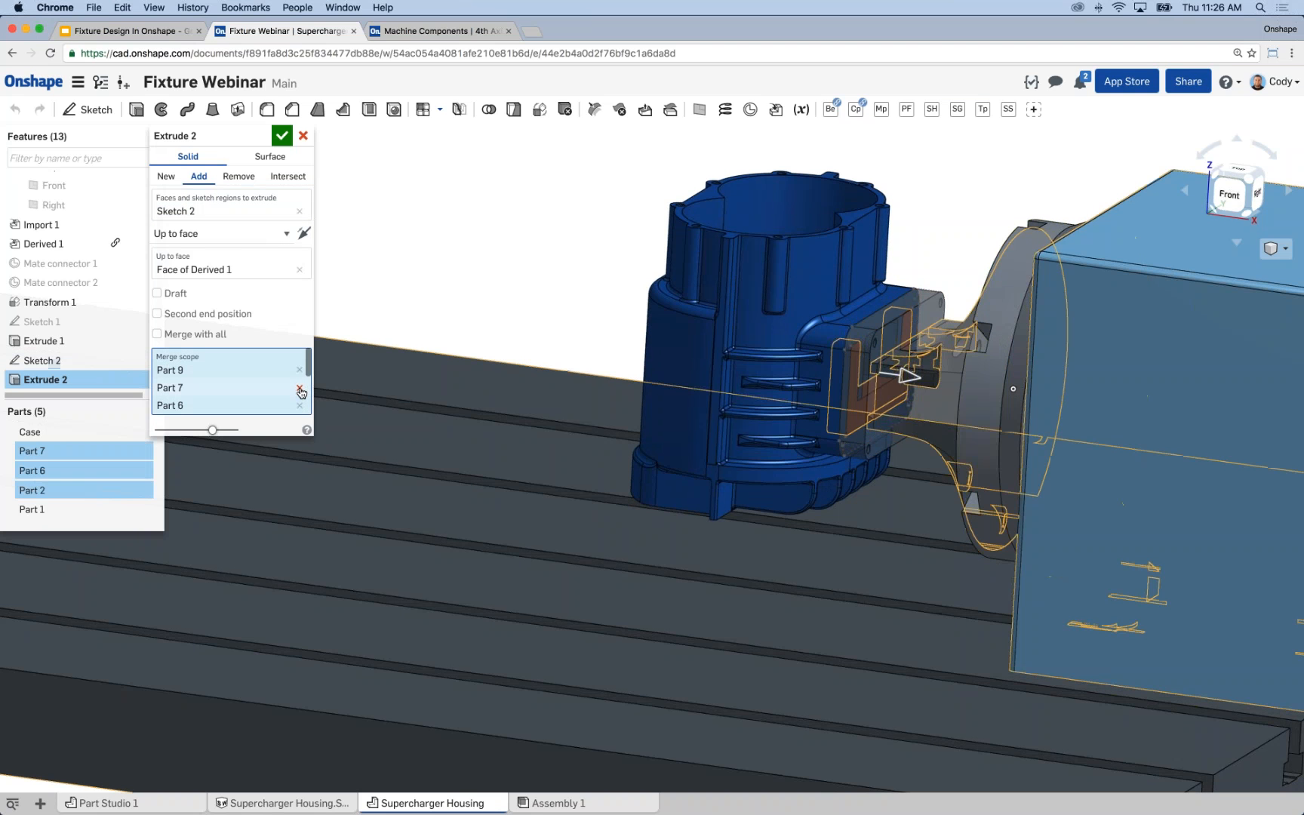
{"action": "left_click", "coordinate": [299, 388]}
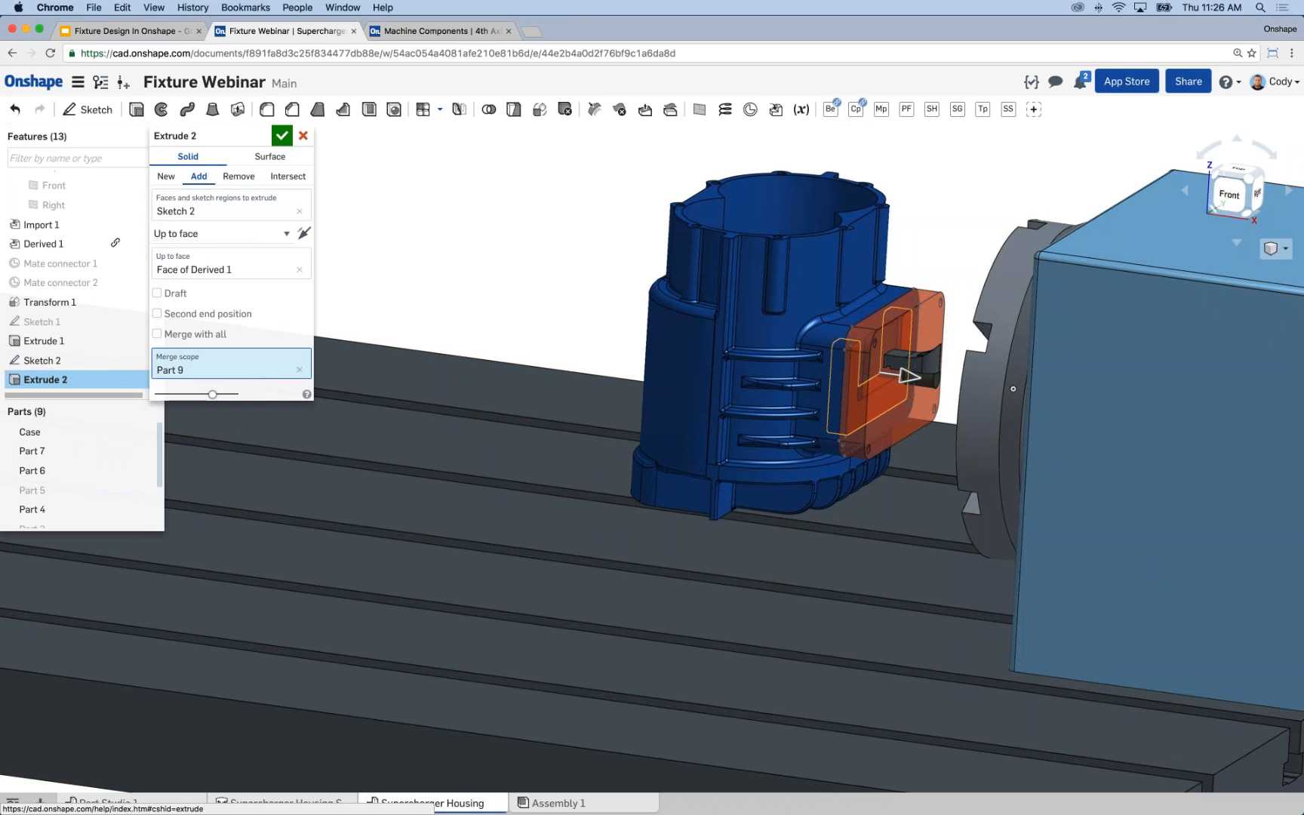
{"action": "right_click_drag", "start_coordinate": [456, 292], "coordinate": [483, 301]}
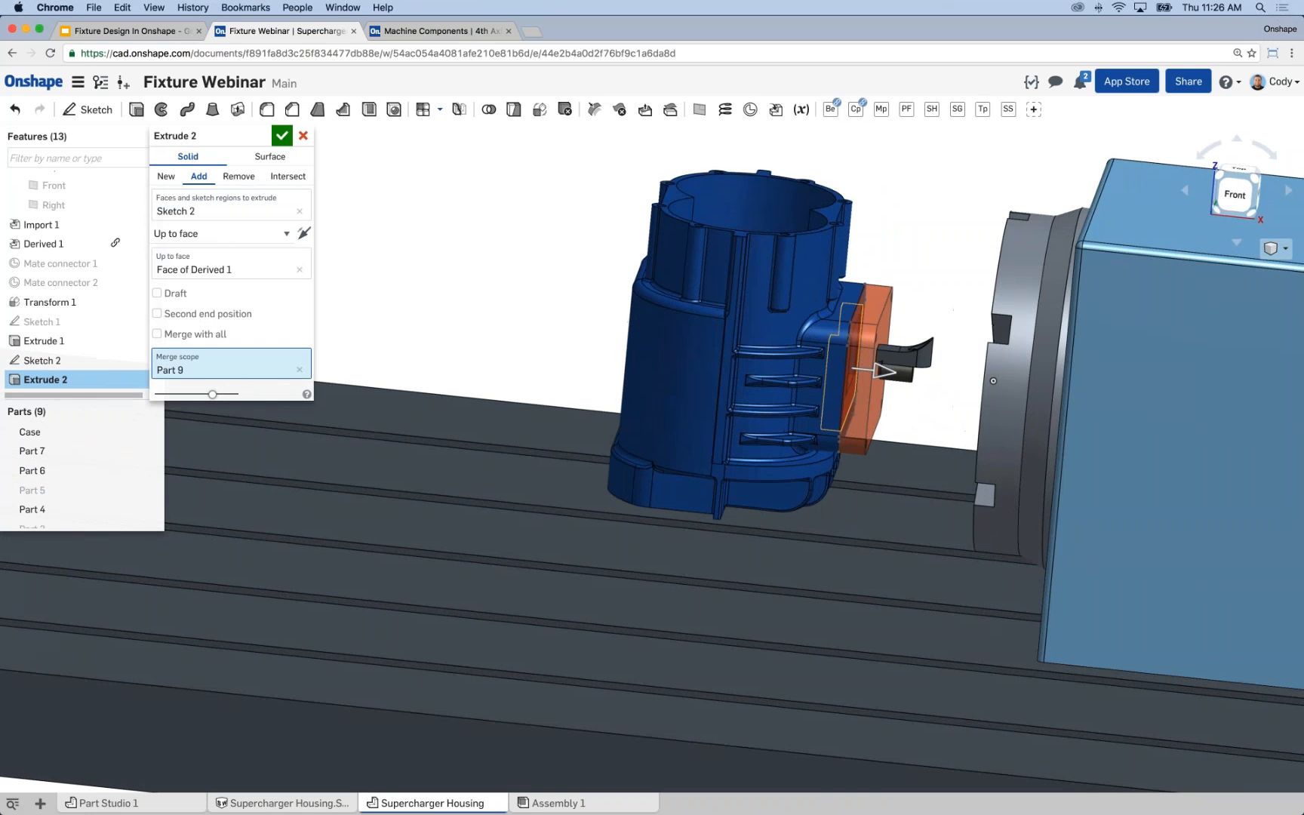
{"action": "left_click", "coordinate": [283, 136]}
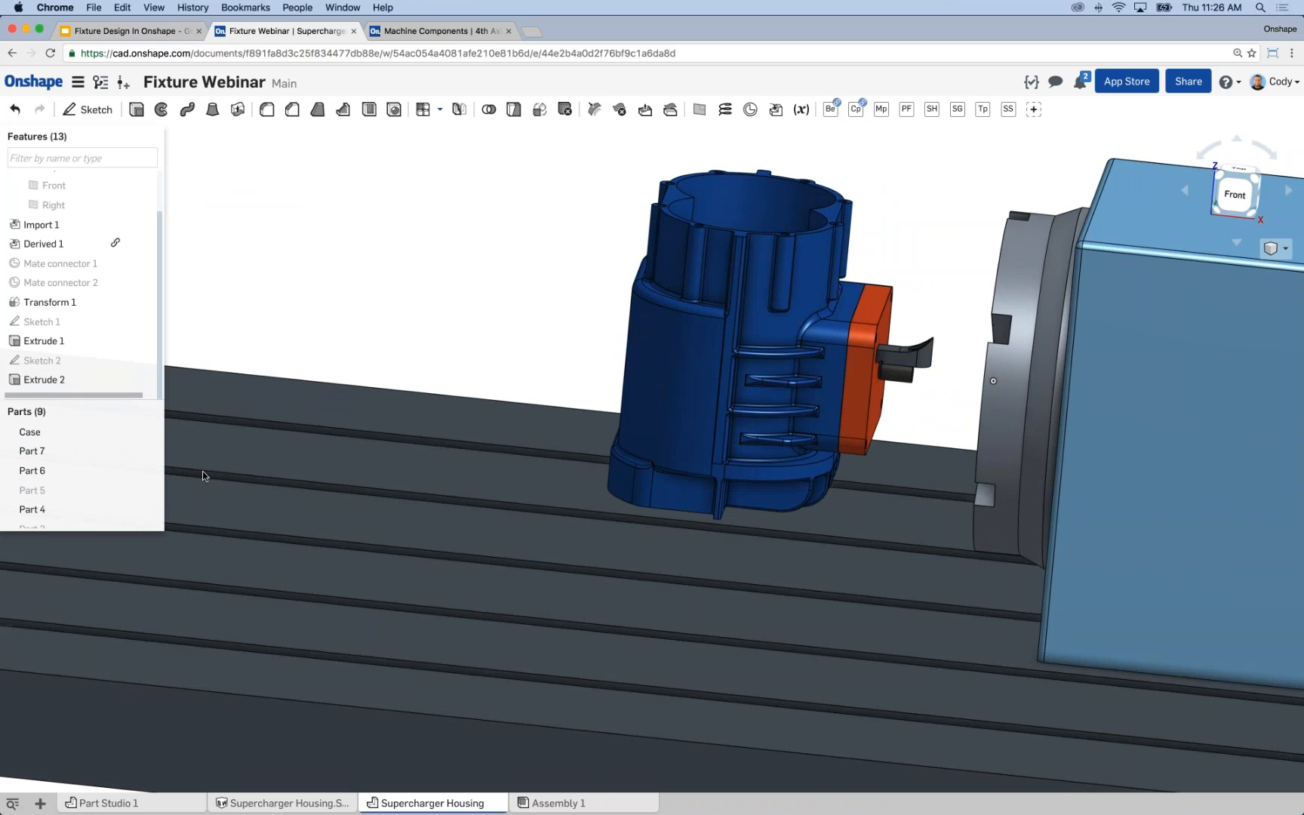
Show all remaining hidden parts and examine where the orange fixture block meets the grey mount's dovetail slot.
{"action": "right_click", "coordinate": [270, 233]}
{"action": "left_click", "coordinate": [302, 256]}
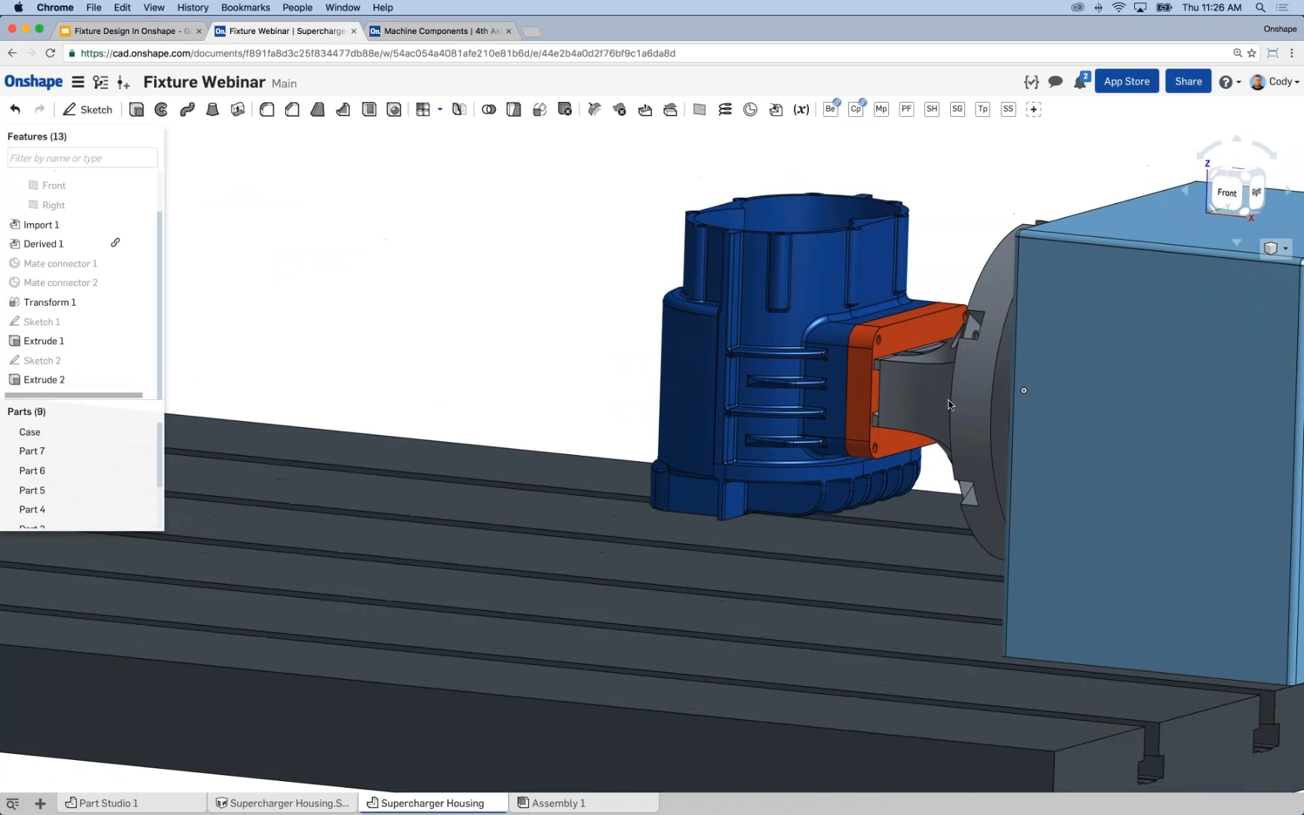
{"action": "scroll", "coordinate": [825, 264], "scroll_direction": "up", "scroll_amount": 5}
{"action": "right_click_drag", "start_coordinate": [826, 264], "coordinate": [860, 323]}
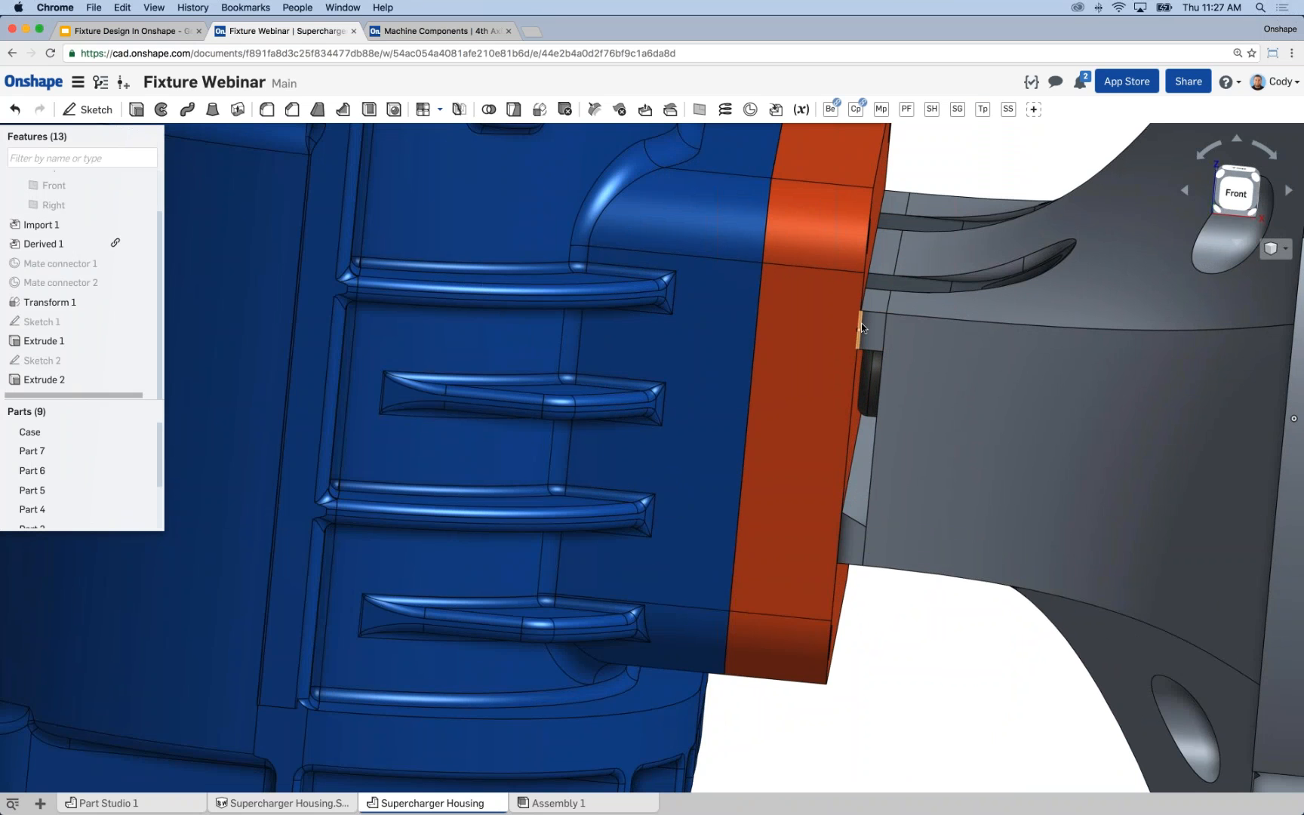
{"action": "right_click_drag", "start_coordinate": [862, 416], "coordinate": [897, 278]}
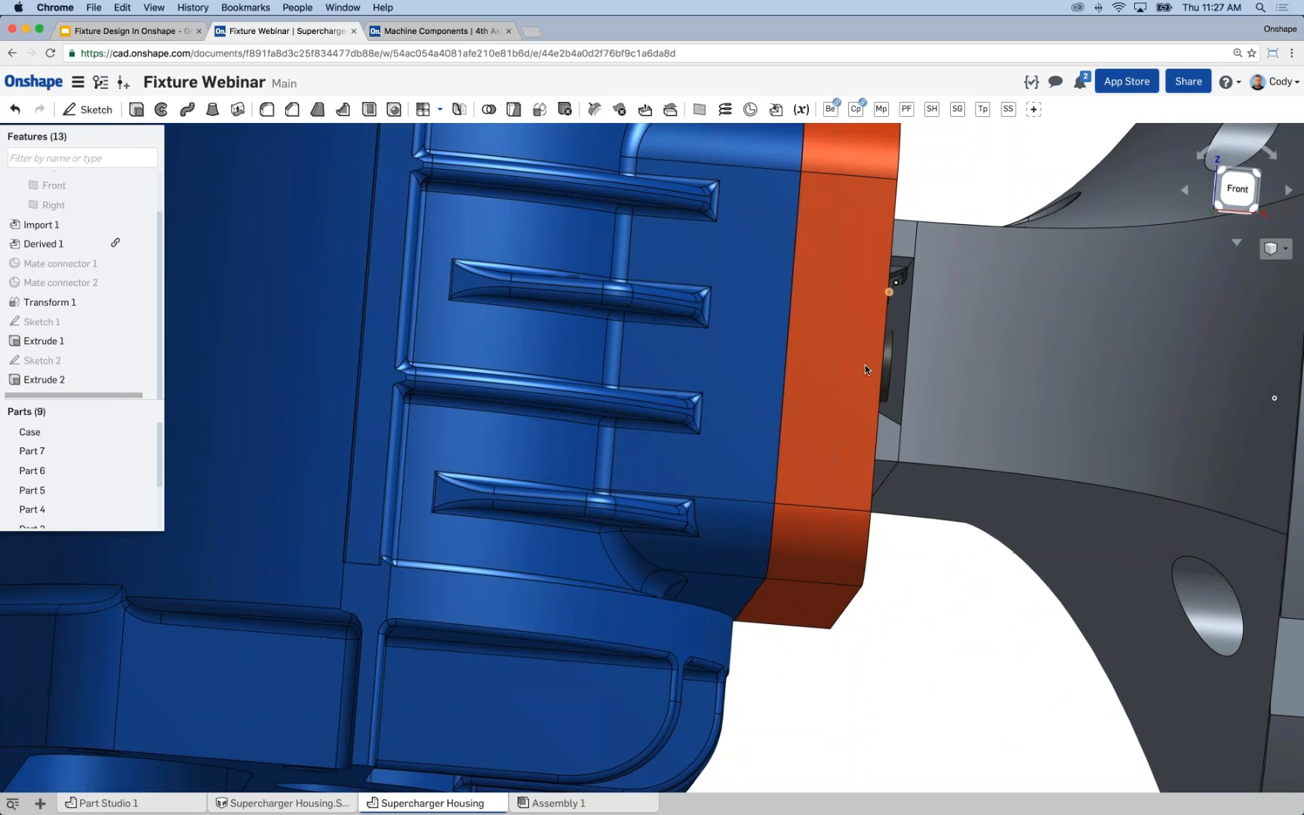
{"action": "right_click_drag", "start_coordinate": [858, 368], "coordinate": [836, 381]}
{"action": "scroll", "coordinate": [836, 381], "scroll_direction": "down", "scroll_amount": 5}
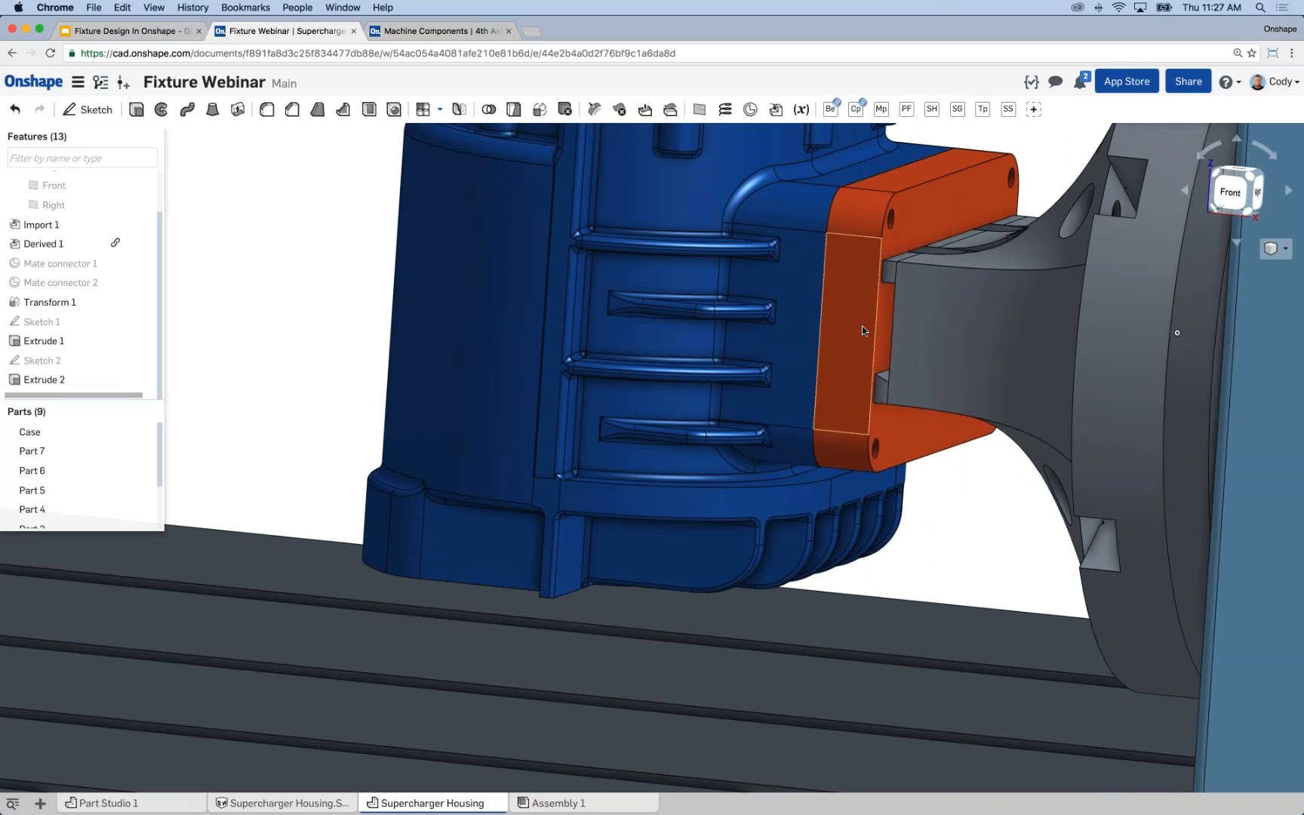
{"action": "middle_click_drag", "start_coordinate": [860, 310], "coordinate": [829, 308]}
Start a sketch on the orange block's long narrow side face and project the dovetail slot's two angled edges and connecting straight edge.
{"action": "left_click", "coordinate": [829, 307]}
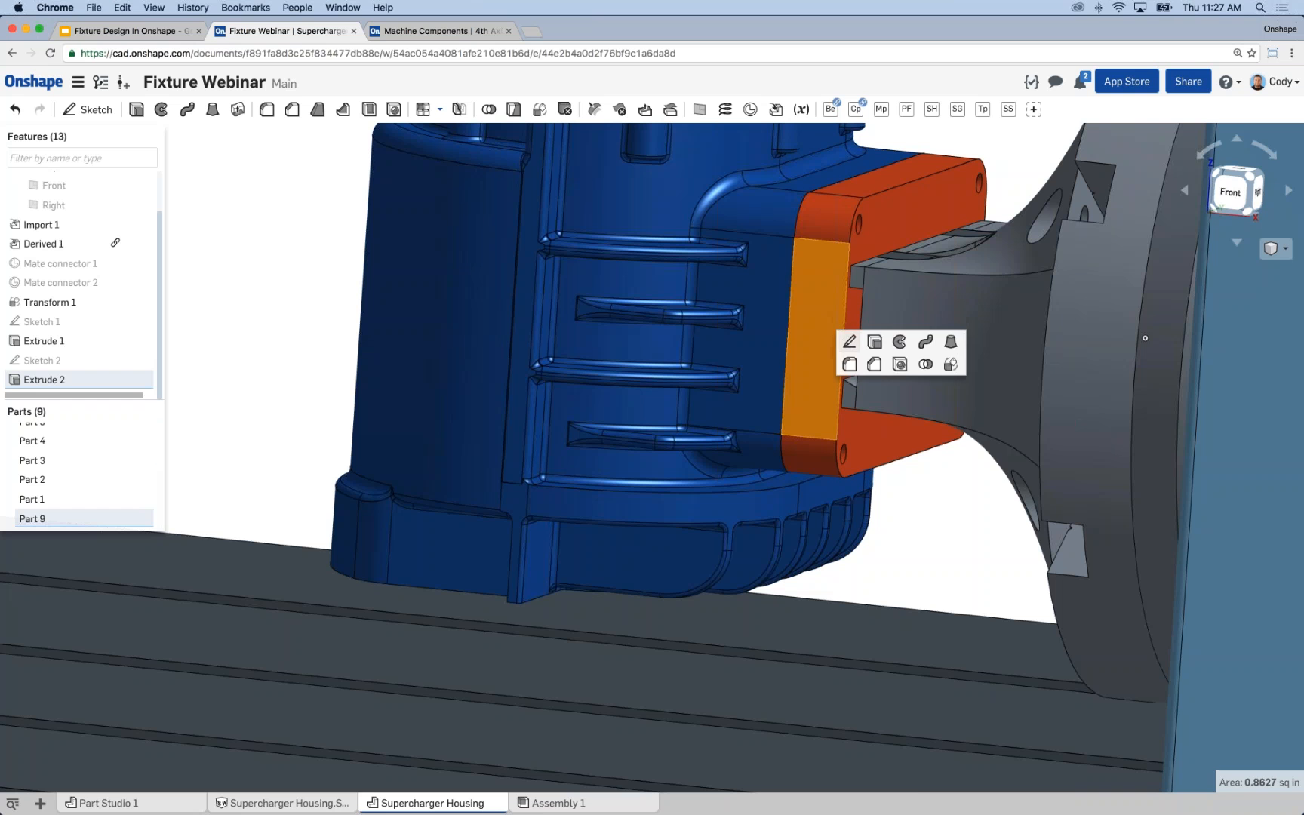
{"action": "left_click", "coordinate": [847, 324]}
{"action": "scroll", "coordinate": [867, 350], "scroll_direction": "up", "scroll_amount": 5}
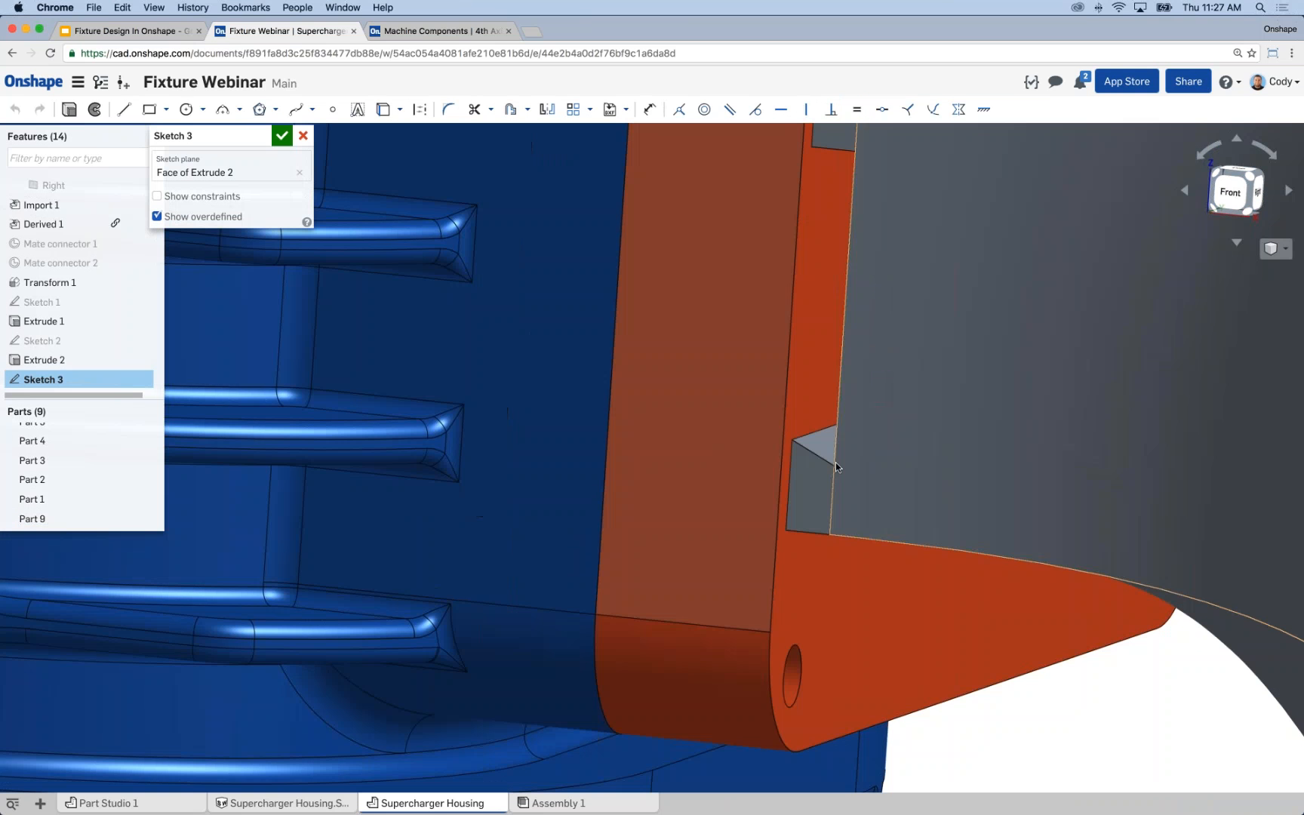
{"action": "left_click", "coordinate": [823, 459]}
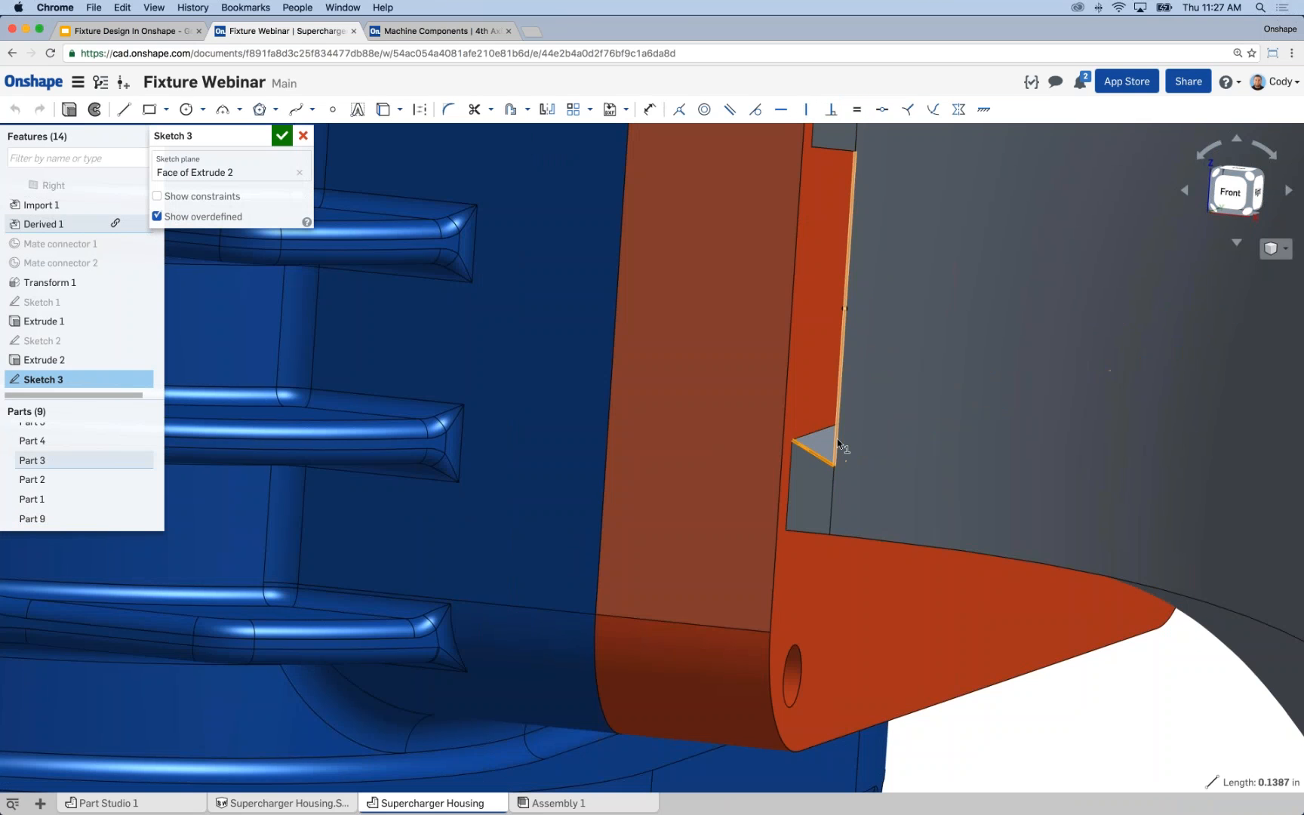
{"action": "left_click", "coordinate": [835, 437]}
{"action": "right_click_drag", "start_coordinate": [869, 402], "coordinate": [891, 381]}
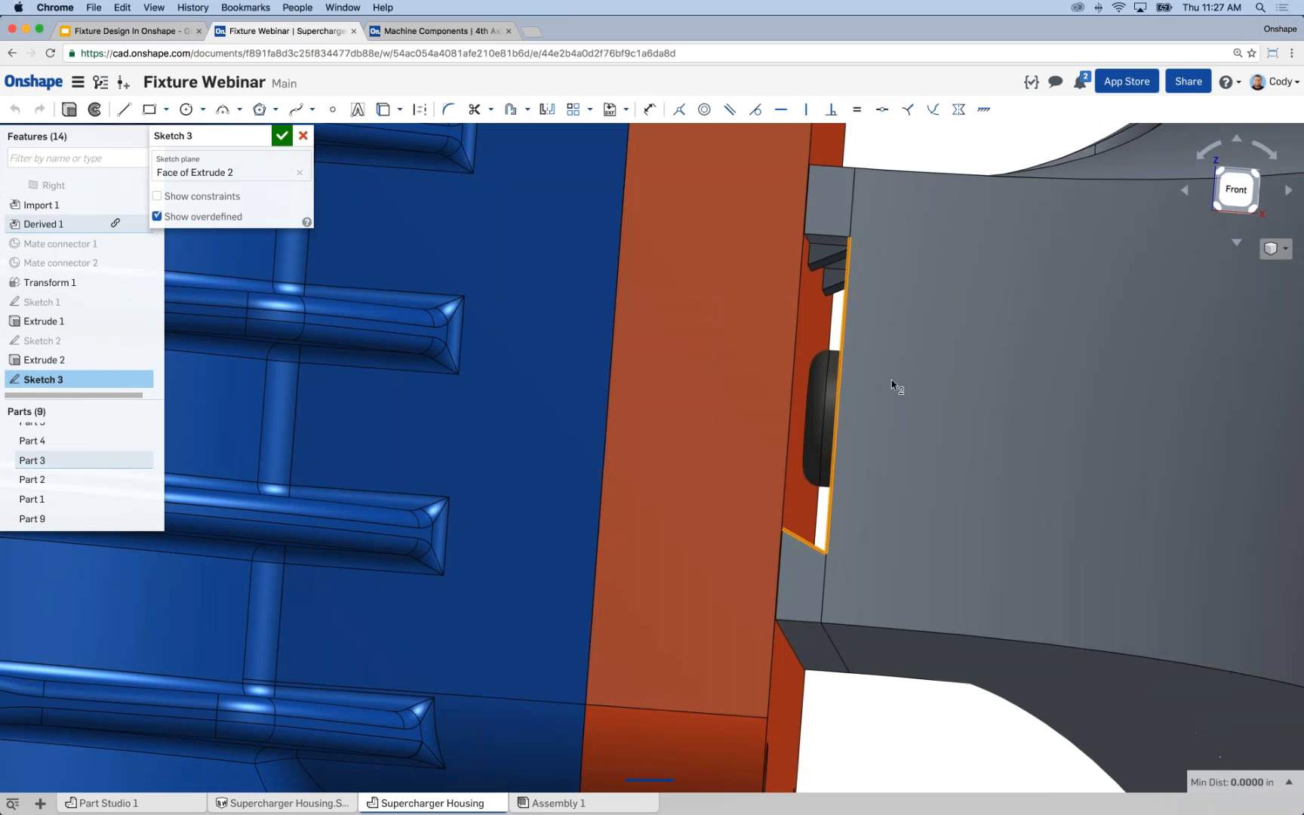
{"action": "left_click", "coordinate": [833, 255]}
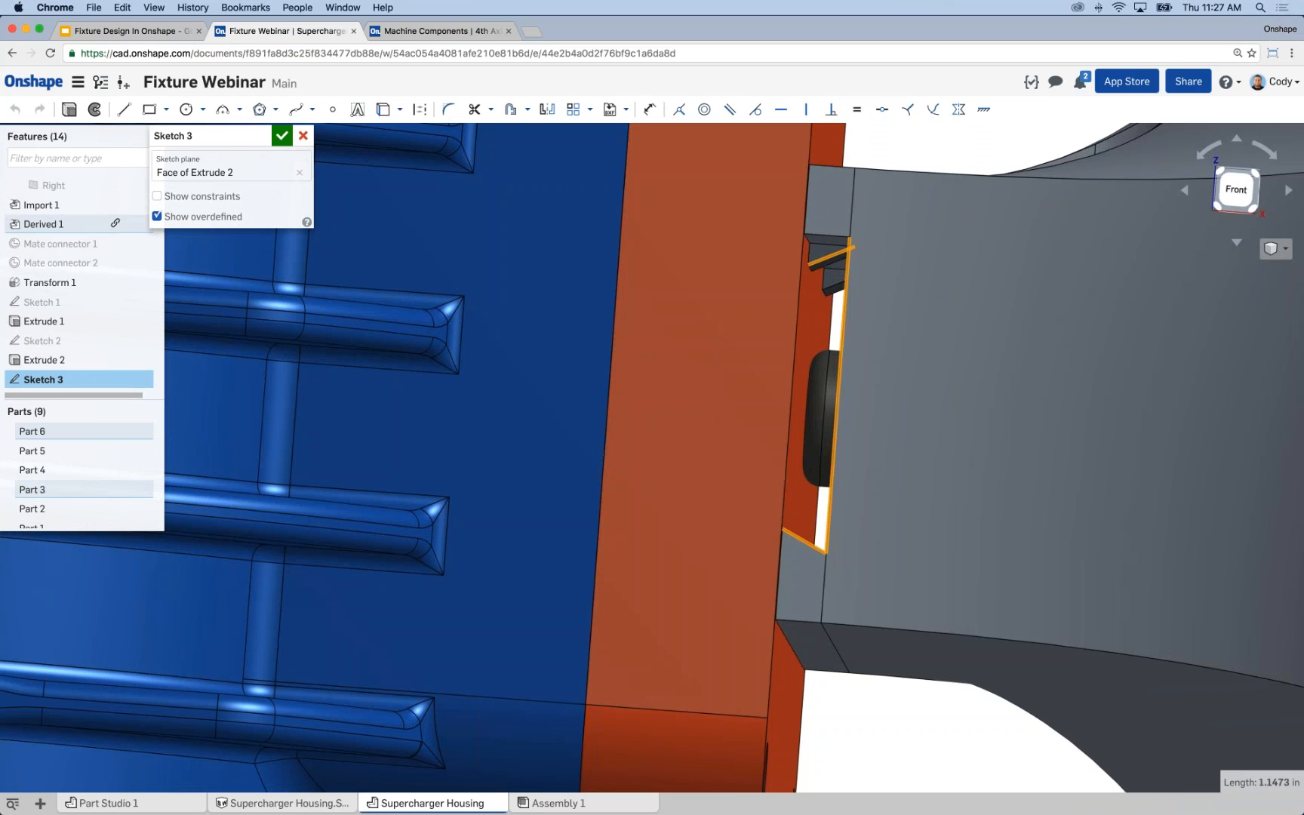
{"action": "key", "text": "u"}
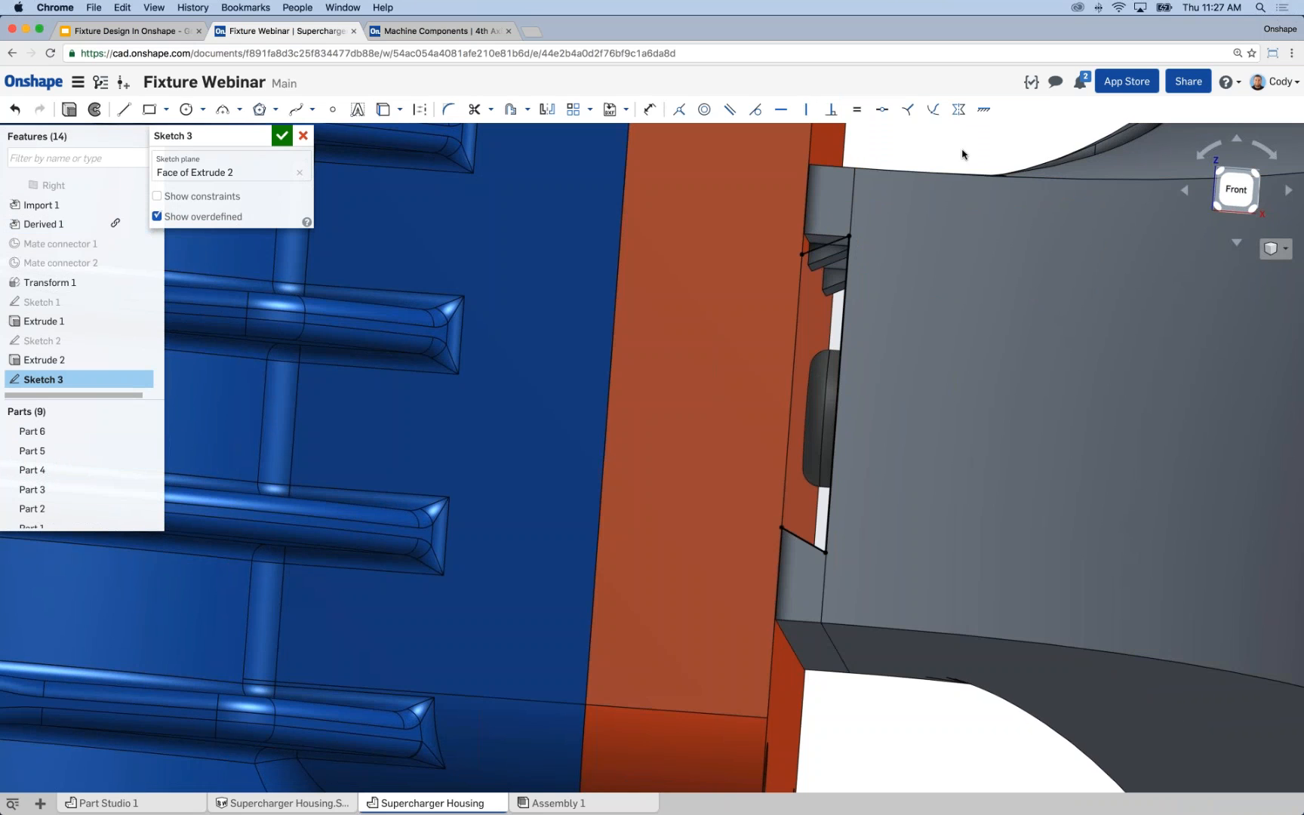
View the sketch plane straight on and project the orange block's long edge facing the mount to close the dovetail profile.
{"action": "key", "text": "n"}
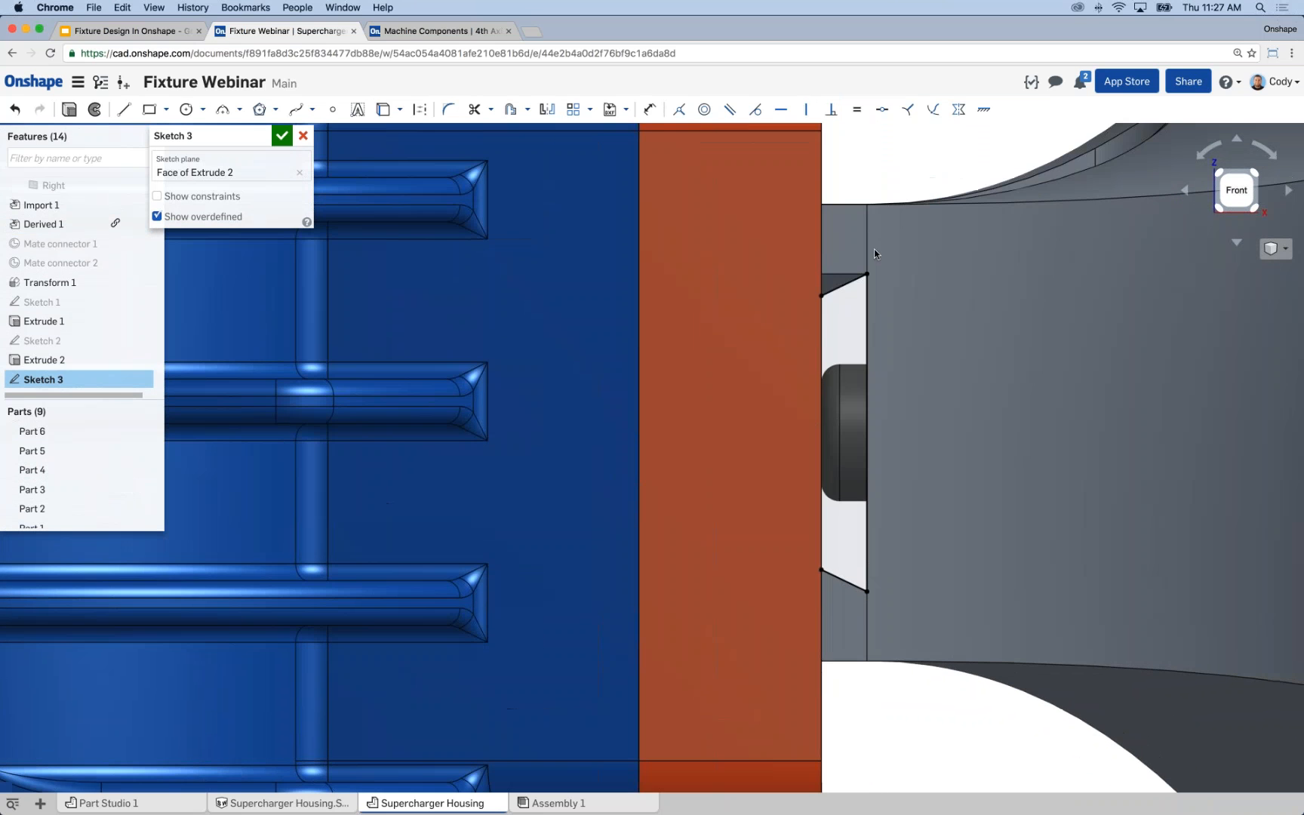
{"action": "left_click", "coordinate": [822, 329]}
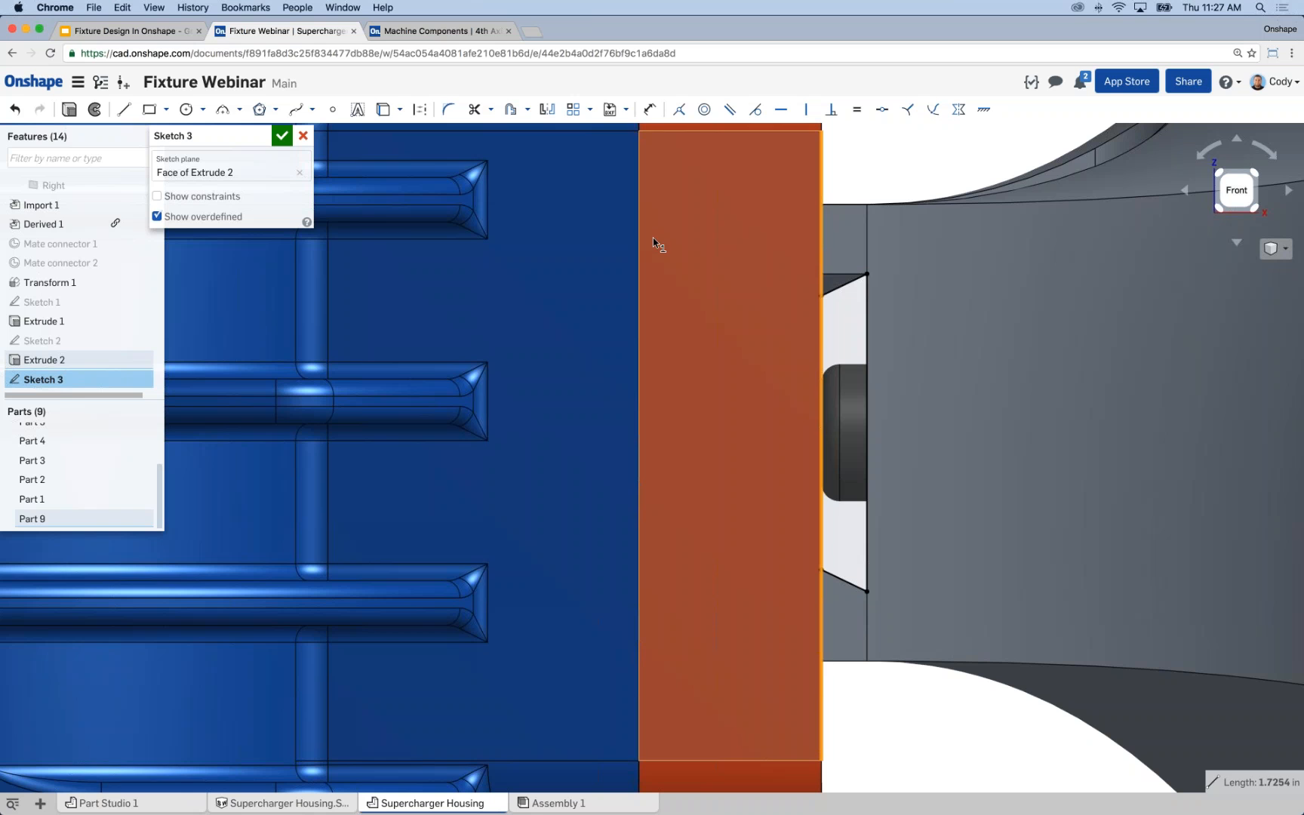
{"action": "key", "text": "u"}
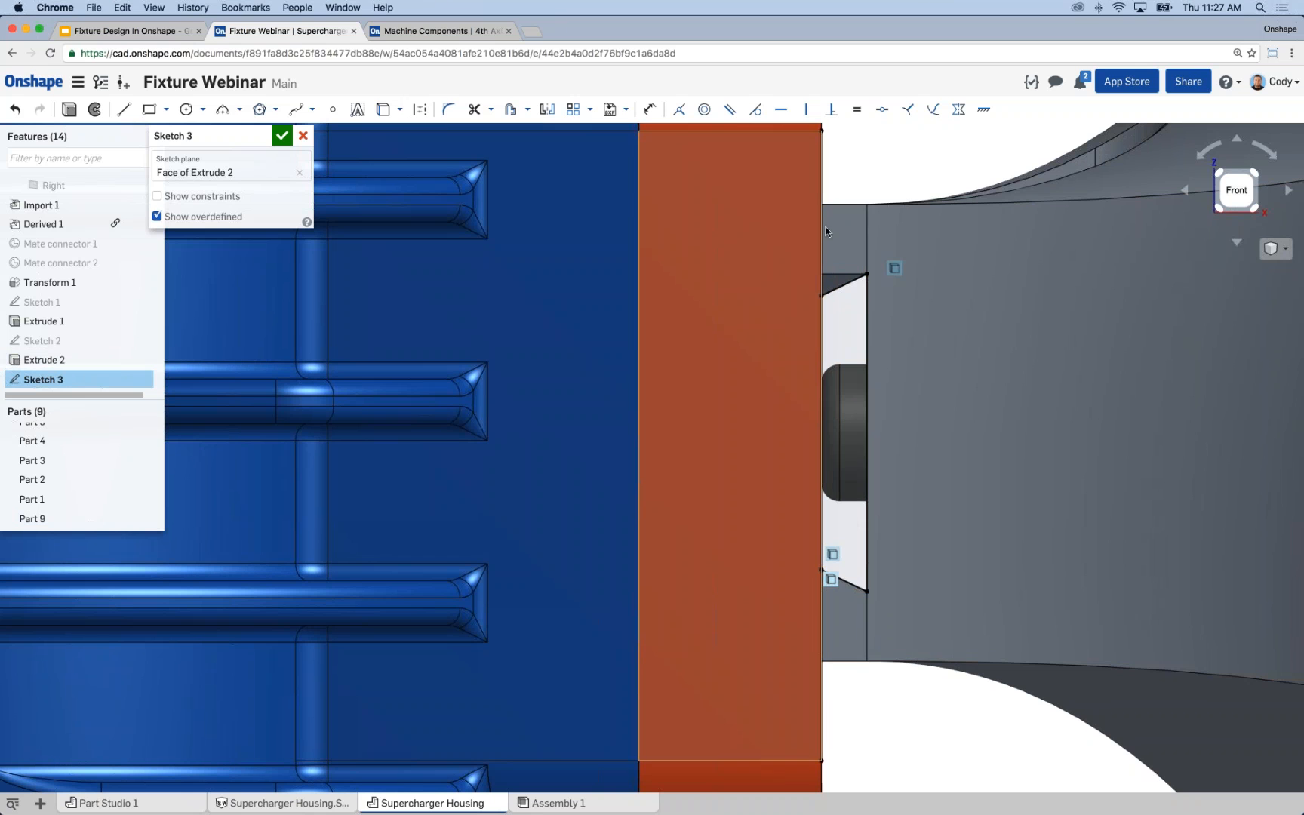
Set up an extrude of the dovetail sketch in Add mode with Part 9 as the merge scope.
{"action": "mouse_move", "coordinate": [897, 370]}
{"action": "right_mouse_down"}
{"action": "mouse_move", "coordinate": [865, 390]}
{"action": "mouse_move", "coordinate": [472, 172]}
{"action": "right_mouse_up"}
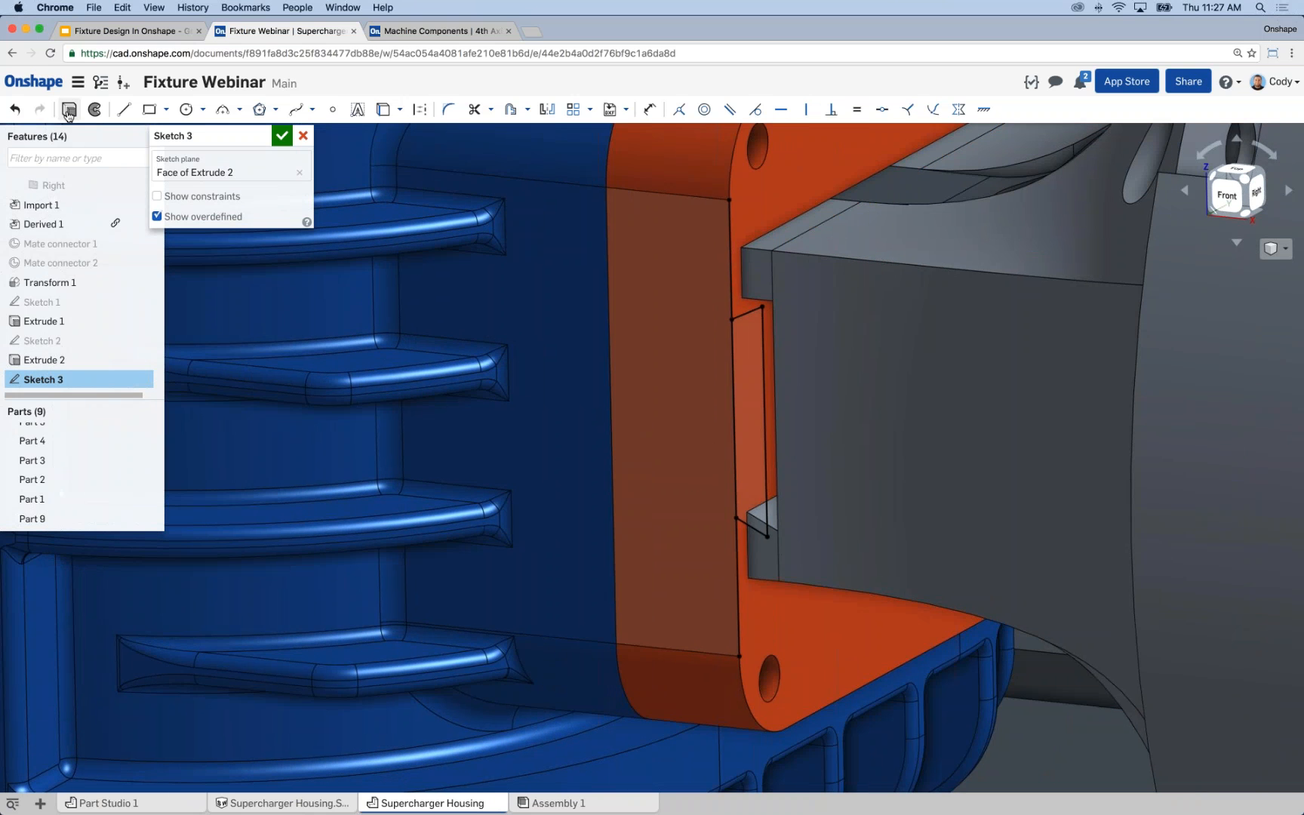
{"action": "left_click", "coordinate": [69, 111]}
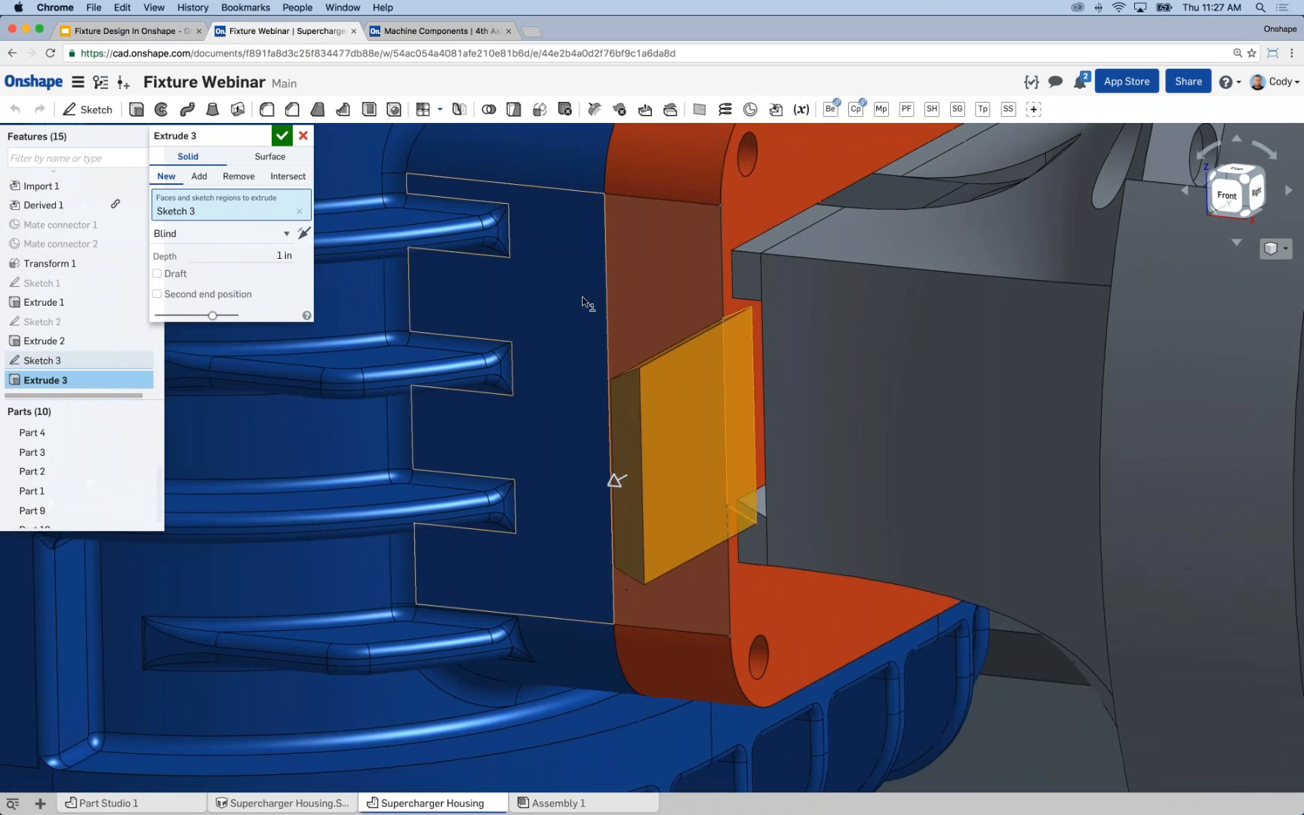
{"action": "scroll", "coordinate": [581, 302], "scroll_direction": "down", "scroll_amount": 10}
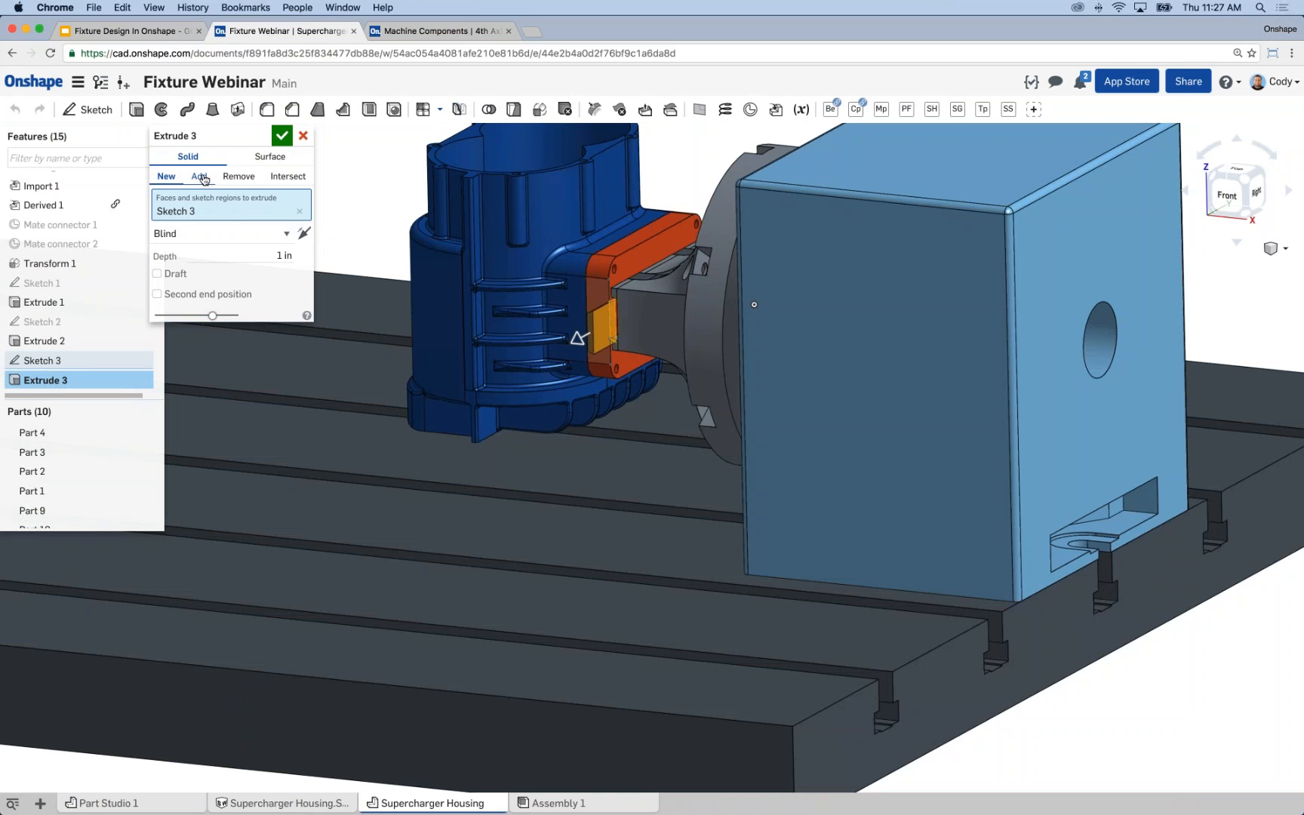
{"action": "left_click", "coordinate": [199, 177]}
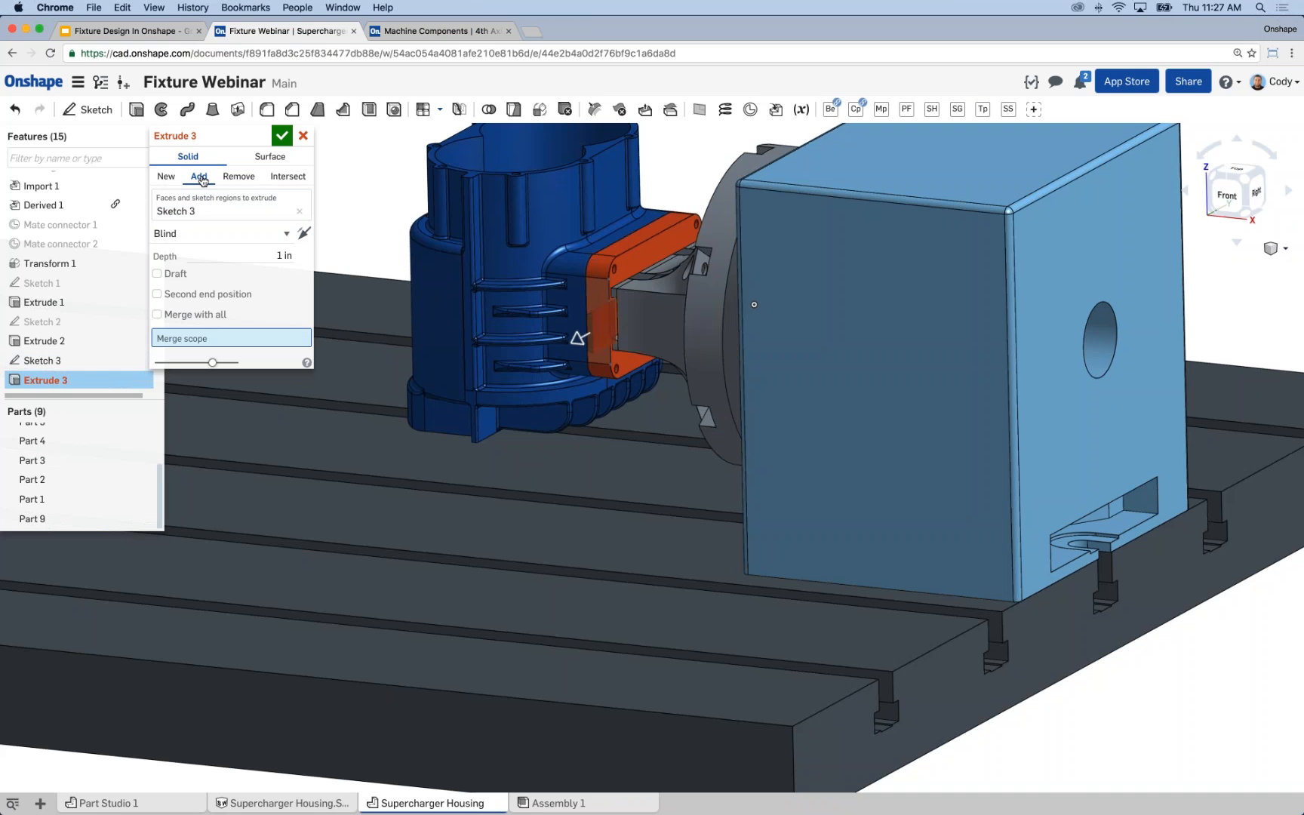
{"action": "left_click", "coordinate": [632, 250]}
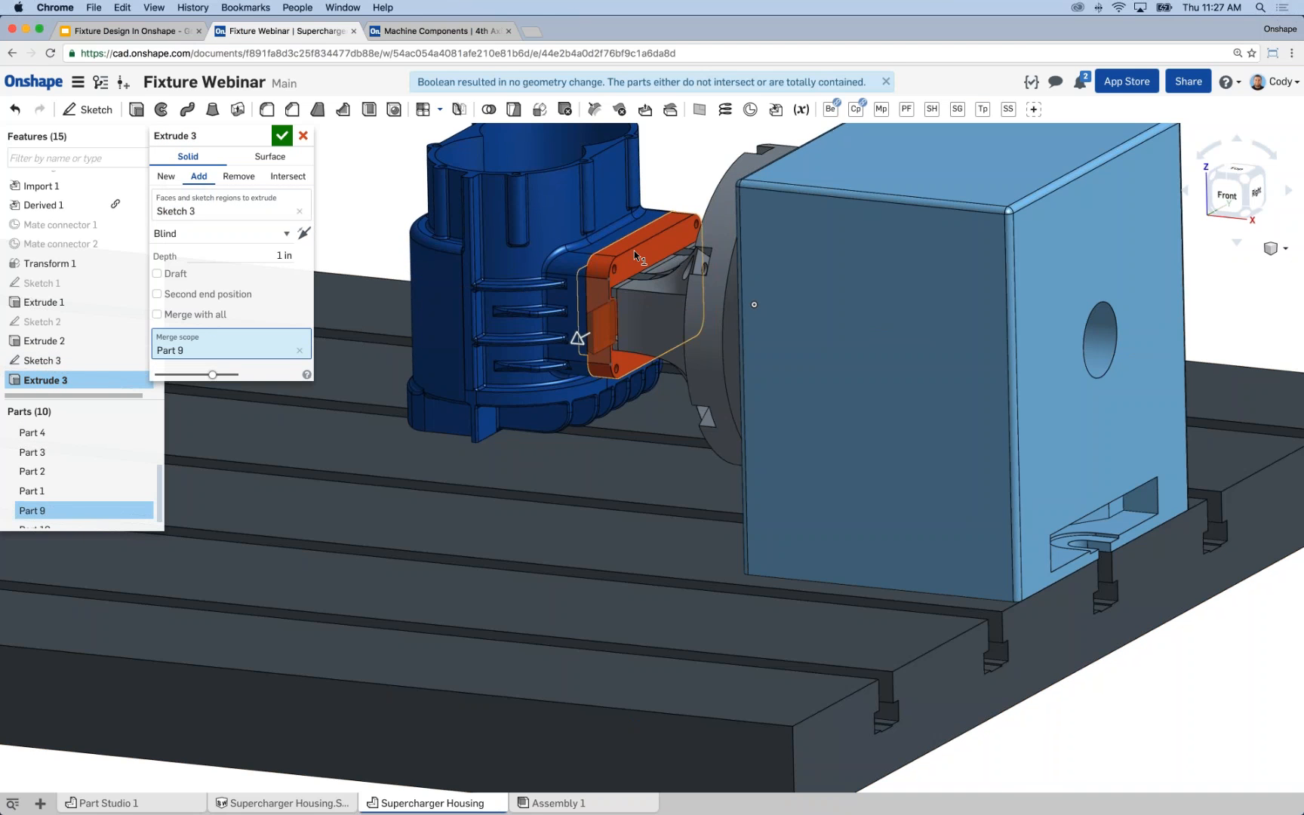
Set the dovetail extrude to end Up to face at the orange block's opposite side face and accept it.
{"action": "right_click_drag", "start_coordinate": [633, 251], "coordinate": [719, 337]}
{"action": "scroll", "coordinate": [718, 337], "scroll_direction": "up", "scroll_amount": 3}
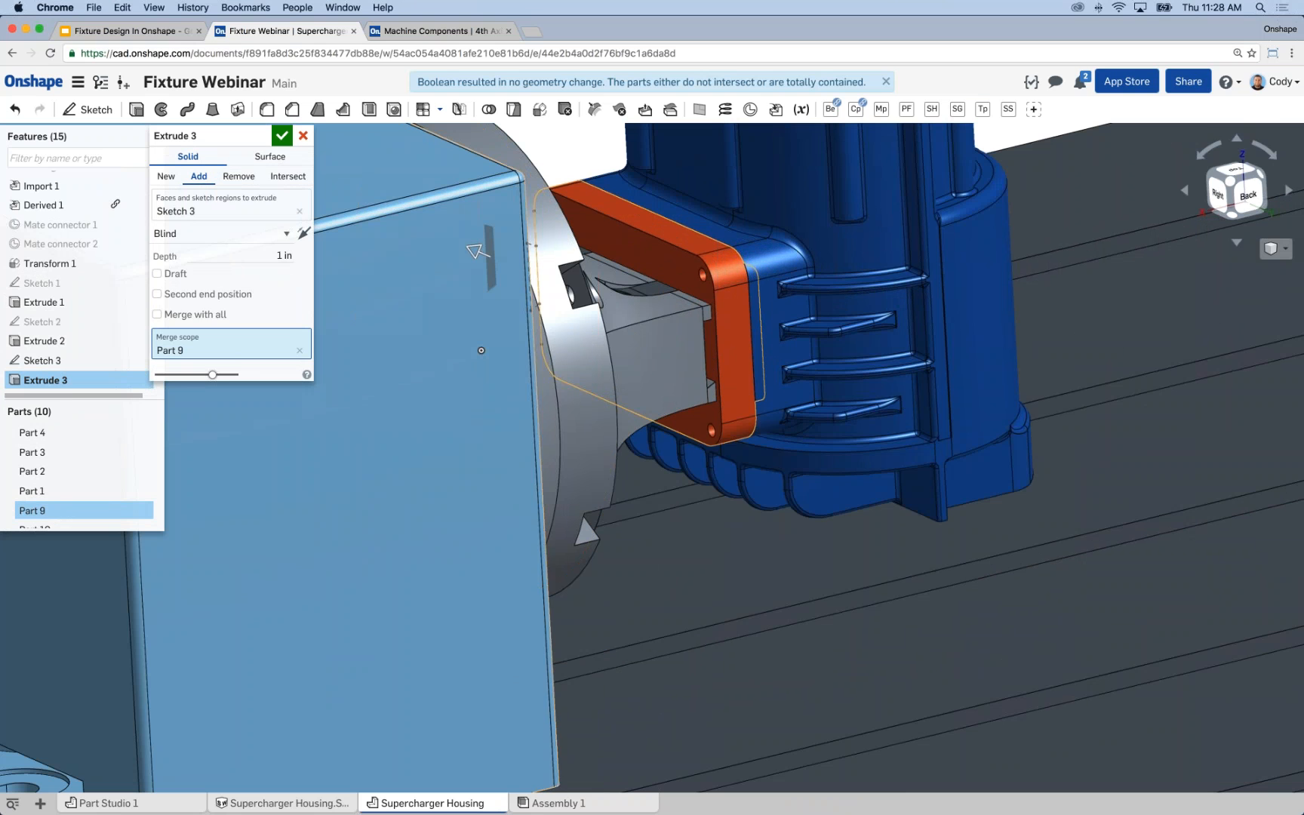
{"action": "left_click", "coordinate": [214, 233]}
{"action": "left_click", "coordinate": [215, 273]}
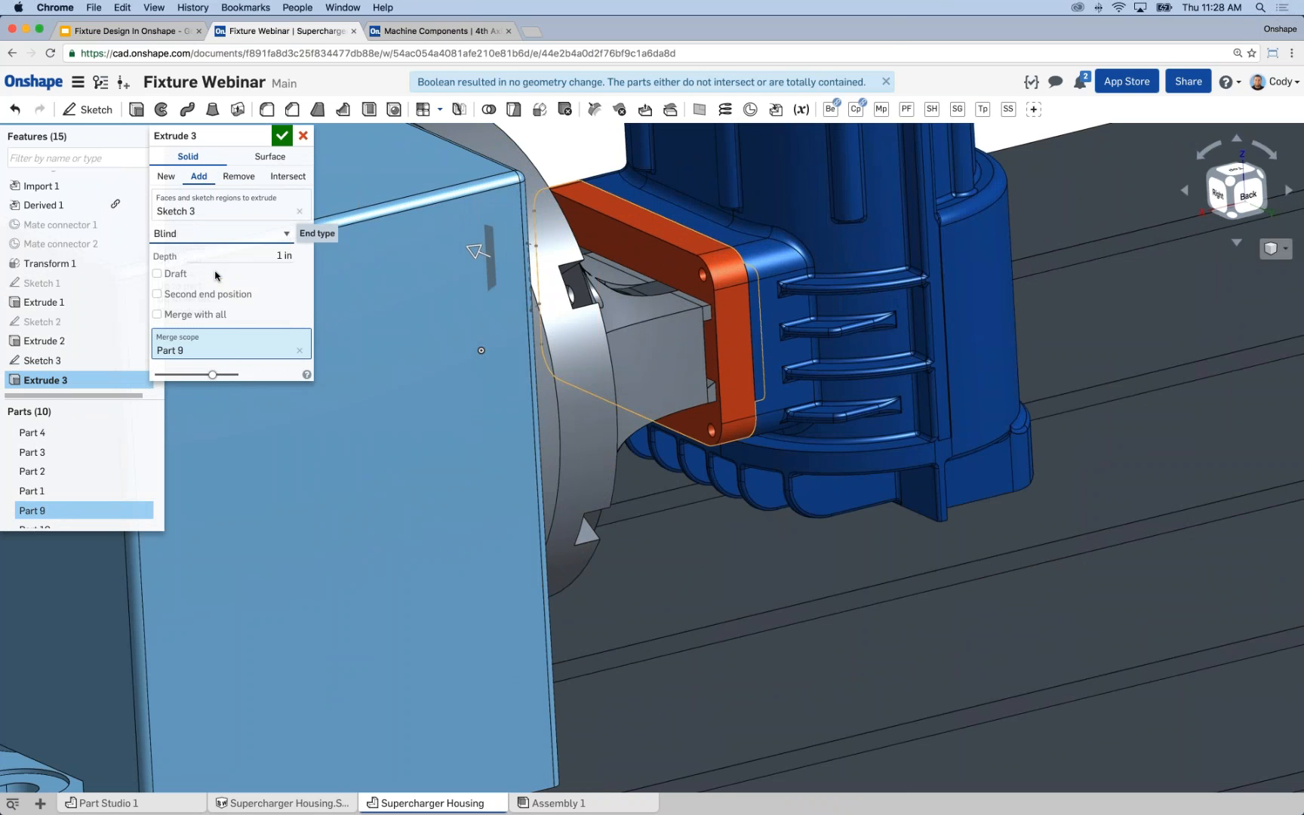
{"action": "left_click", "coordinate": [718, 350]}
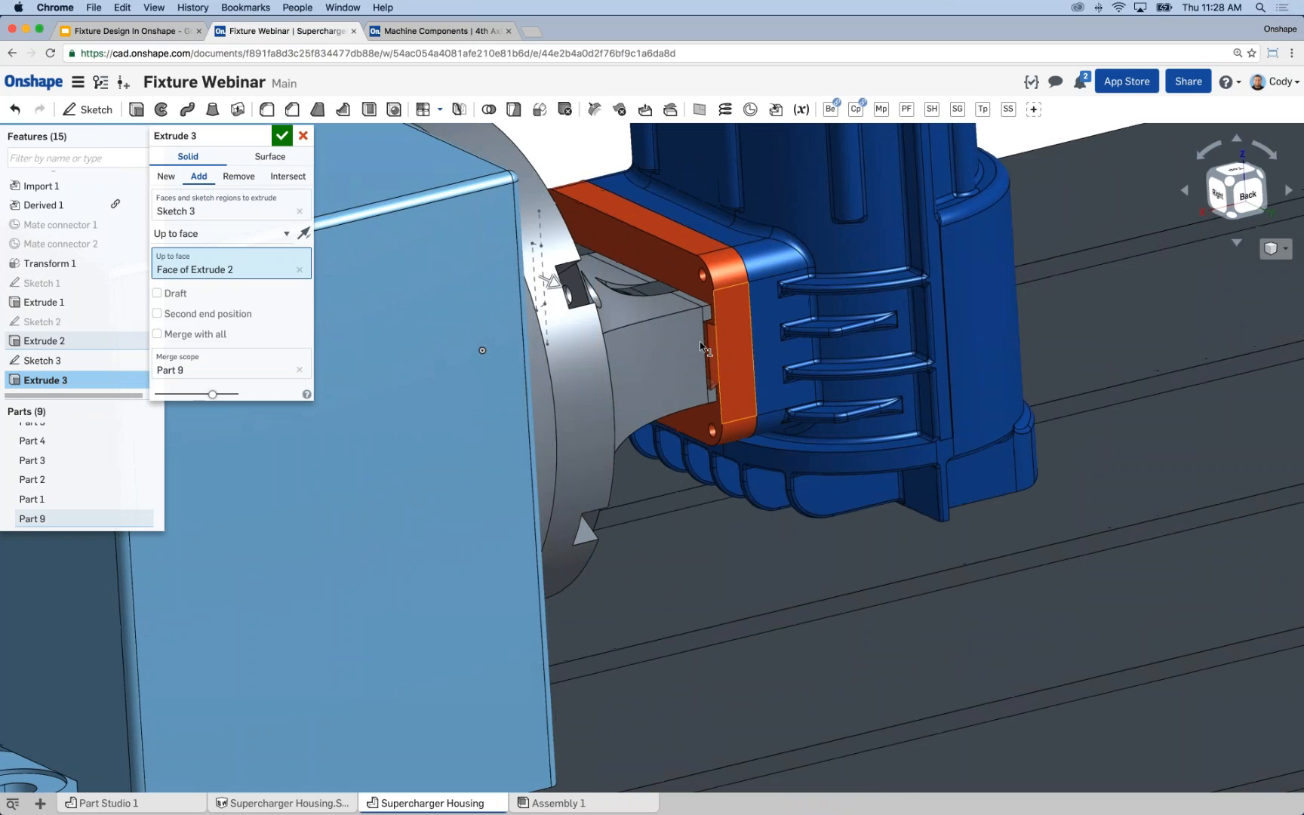
{"action": "scroll", "coordinate": [696, 341], "scroll_direction": "down", "scroll_amount": 3}
{"action": "scroll", "coordinate": [714, 342], "scroll_direction": "up", "scroll_amount": 10}
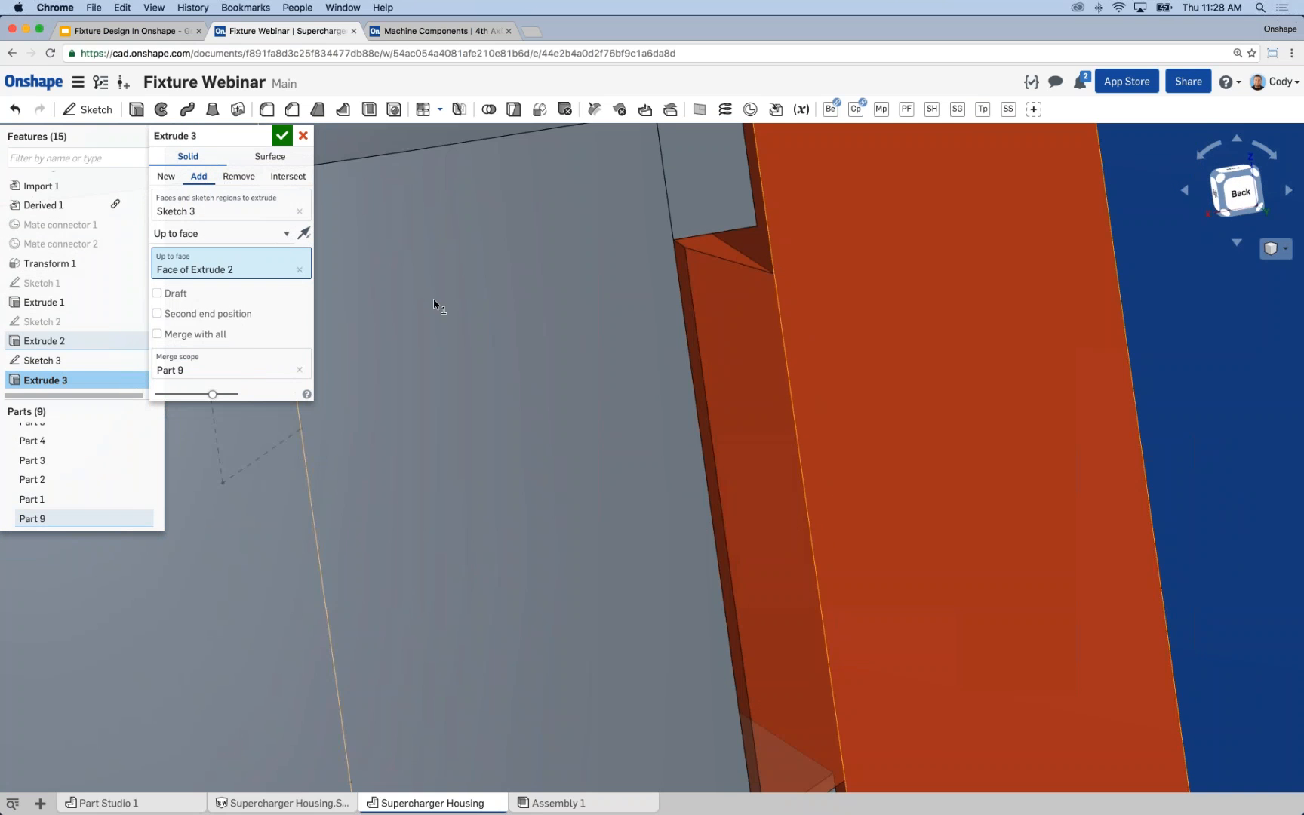
{"action": "left_click", "coordinate": [282, 137]}
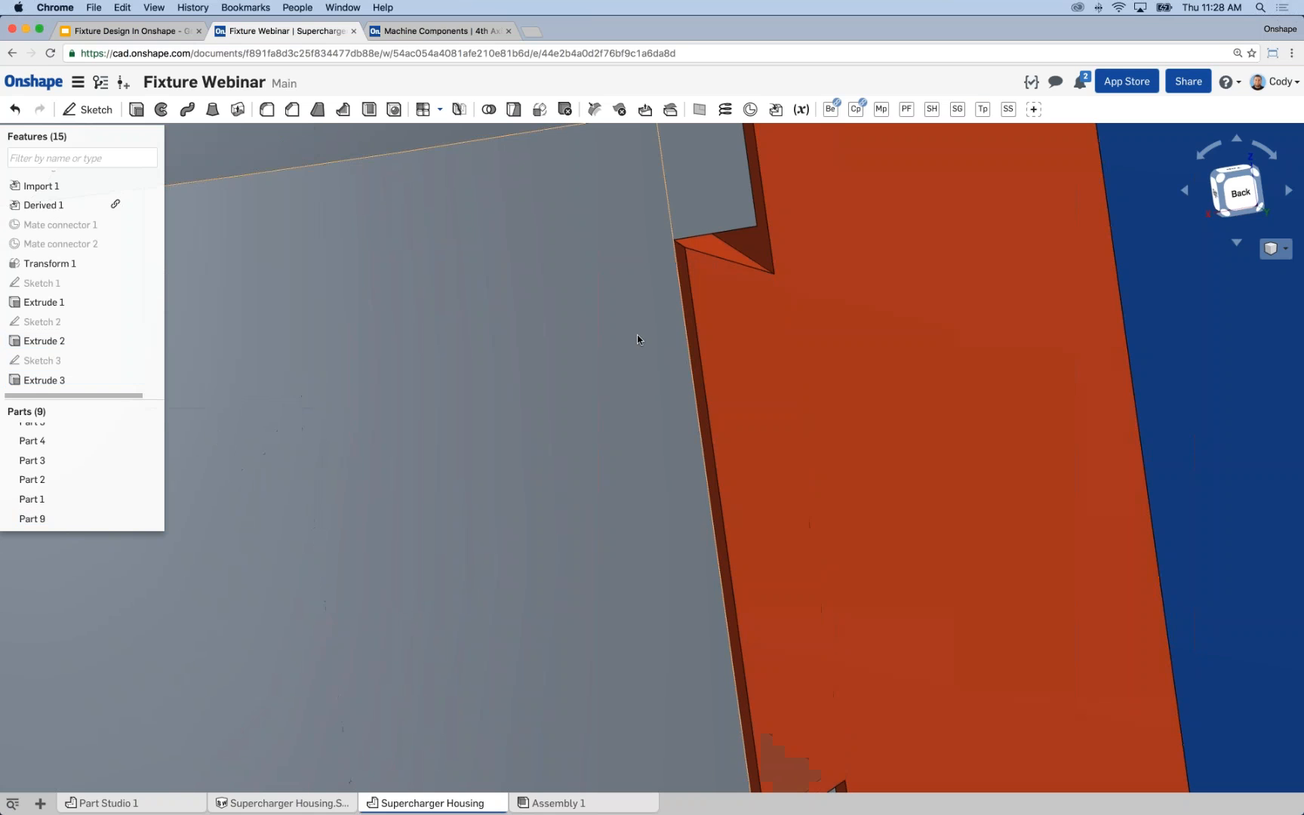
{"action": "scroll", "coordinate": [637, 334], "scroll_direction": "down", "scroll_amount": 8}
{"action": "mouse_move", "coordinate": [632, 337]}
{"action": "right_mouse_down"}
{"action": "mouse_move", "coordinate": [582, 333]}
{"action": "mouse_move", "coordinate": [658, 350]}
{"action": "mouse_move", "coordinate": [668, 372]}
{"action": "right_mouse_up"}
{"action": "scroll", "coordinate": [668, 372], "scroll_direction": "down", "scroll_amount": 5}
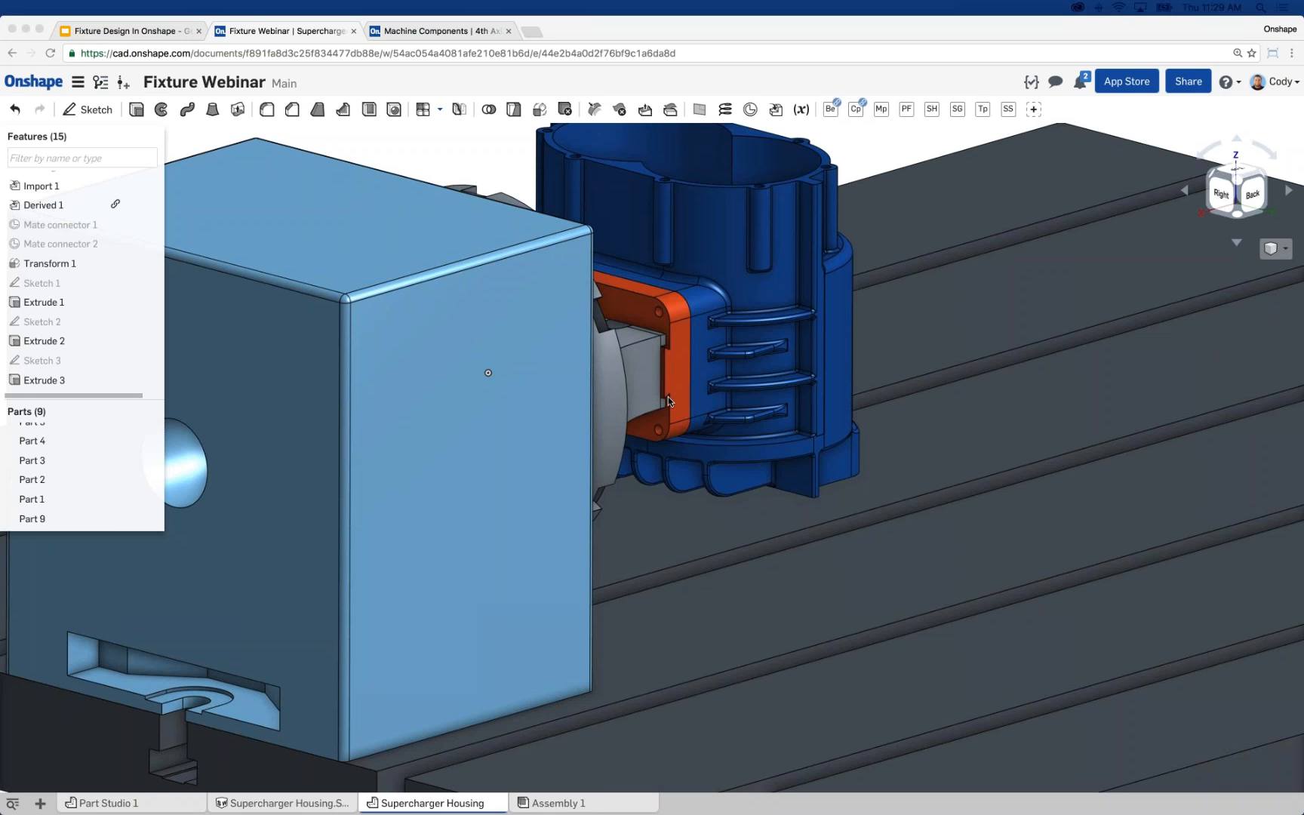
Examine how the orange part's dovetail seats in the fourth-axis mount's slot, up close and from several angles.
{"action": "scroll", "coordinate": [662, 358], "scroll_direction": "up", "scroll_amount": 5}
{"action": "right_click_drag", "start_coordinate": [667, 358], "coordinate": [500, 214]}
{"action": "scroll", "coordinate": [662, 327], "scroll_direction": "up", "scroll_amount": 6}
{"action": "scroll", "coordinate": [500, 214], "scroll_direction": "down", "scroll_amount": 2}
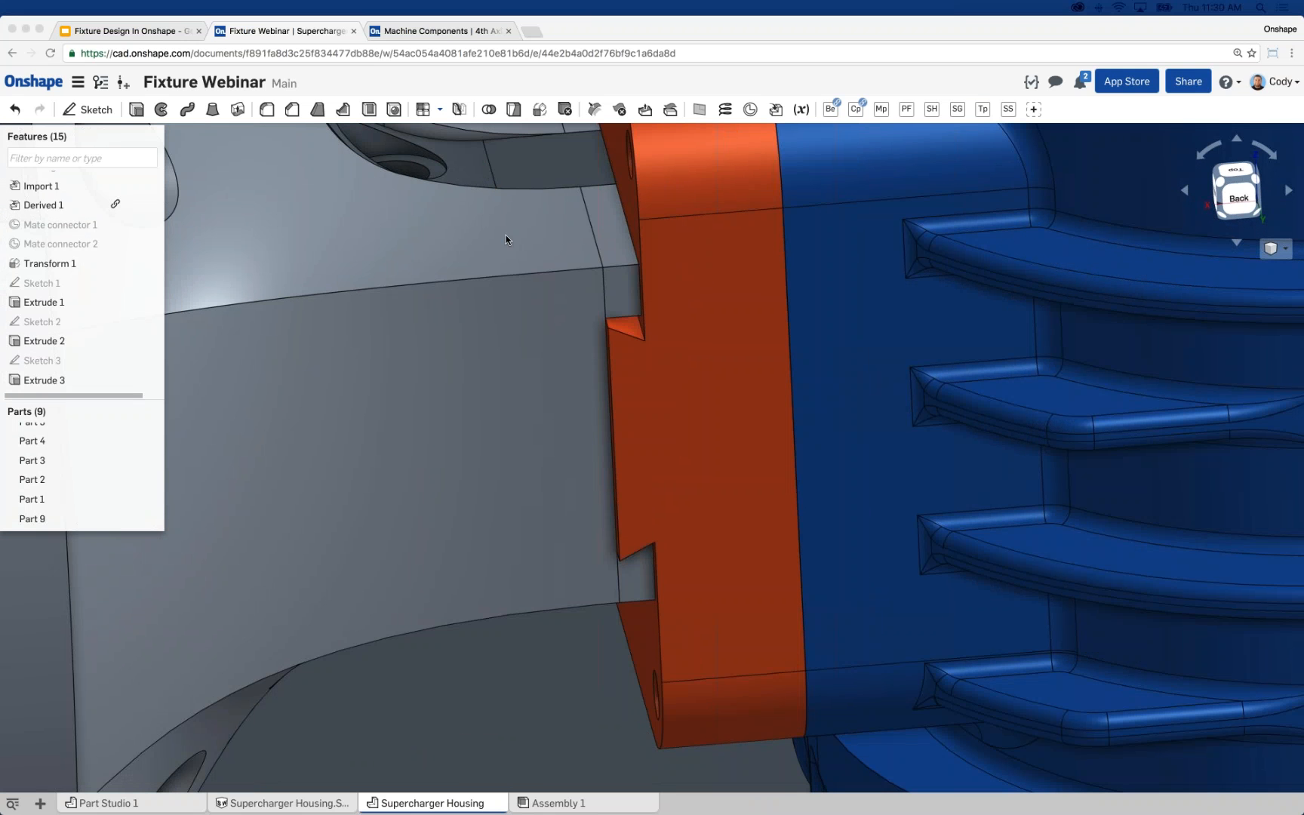
{"action": "right_click_drag", "start_coordinate": [509, 238], "coordinate": [559, 326]}
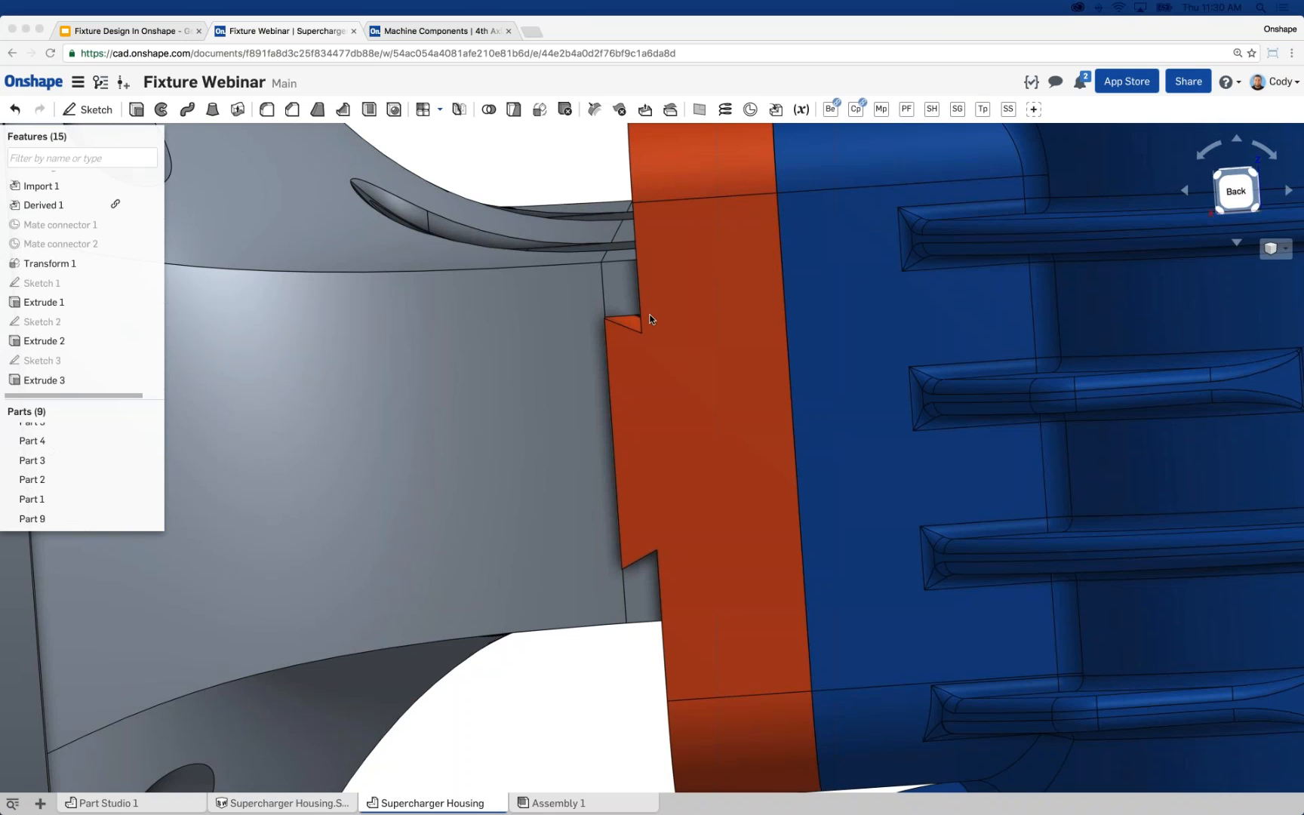
{"action": "right_click_drag", "start_coordinate": [609, 299], "coordinate": [609, 308]}
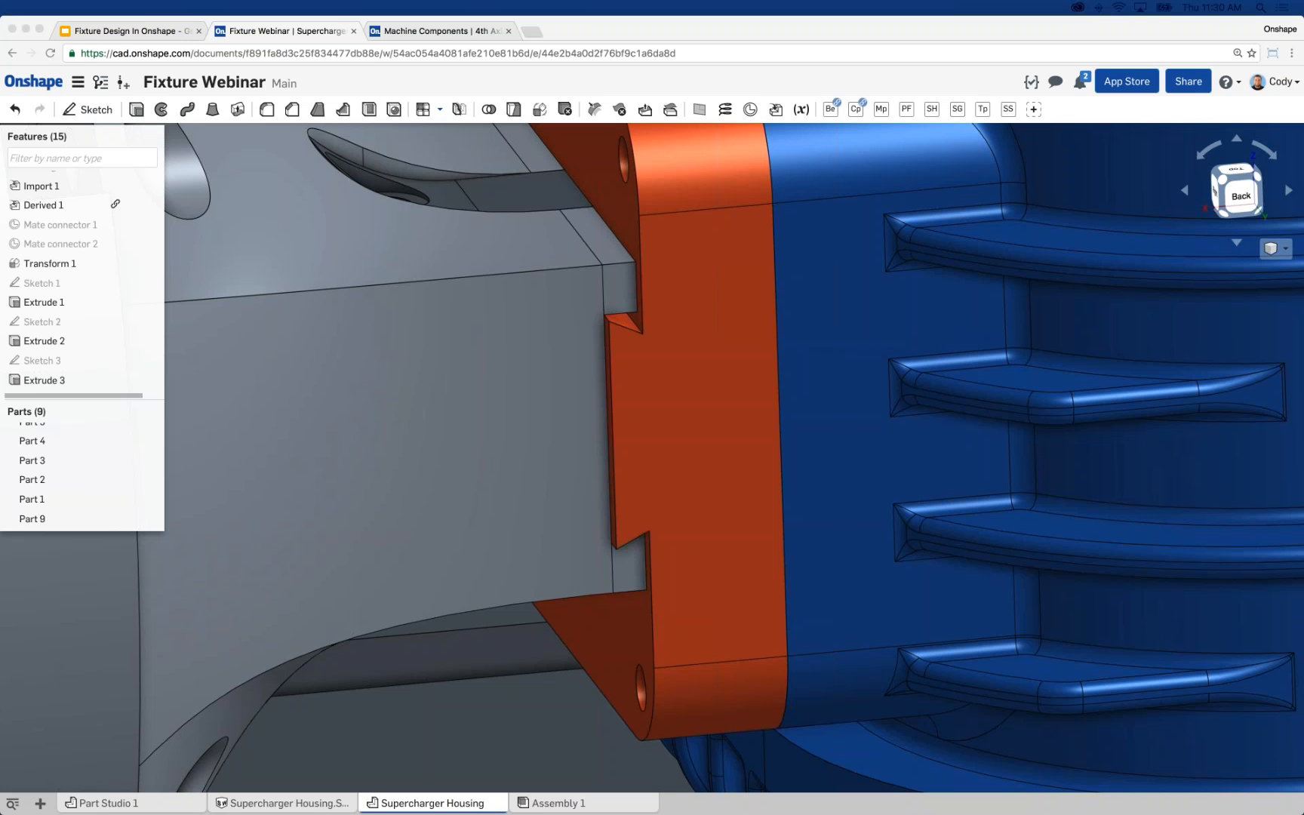
{"action": "scroll", "coordinate": [587, 408], "scroll_direction": "down", "scroll_amount": 5}
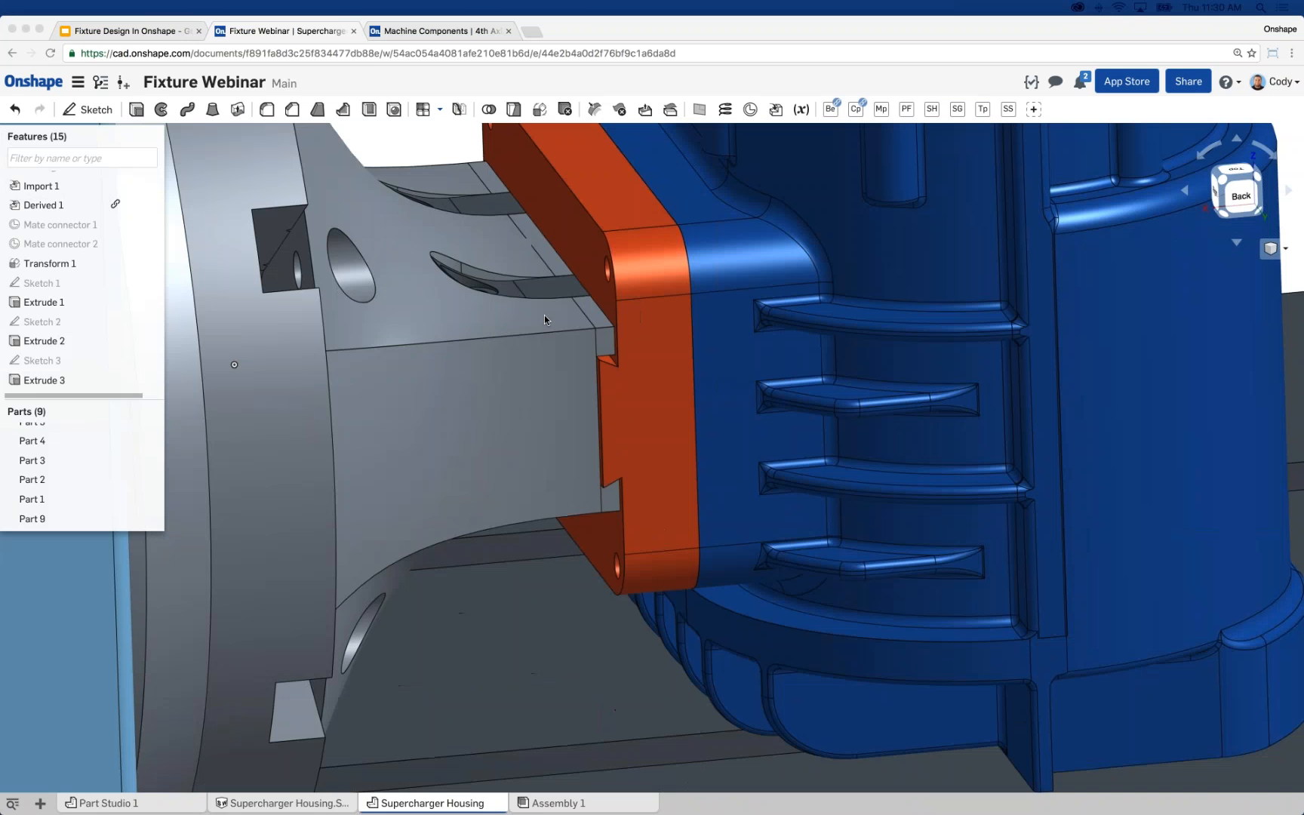
{"action": "right_click_drag", "start_coordinate": [521, 306], "coordinate": [518, 309]}
{"action": "scroll", "coordinate": [597, 408], "scroll_direction": "down", "scroll_amount": 4}
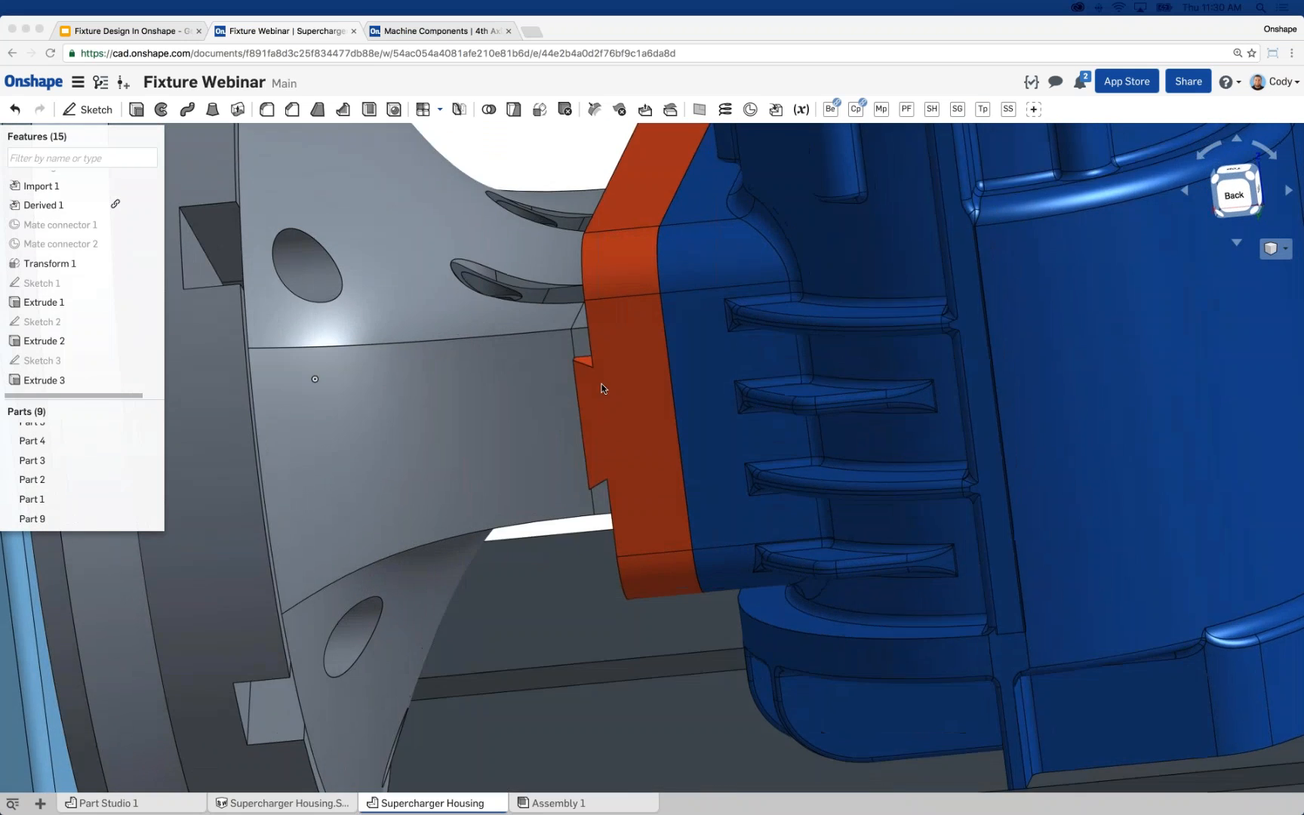
{"action": "scroll", "coordinate": [585, 366], "scroll_direction": "up", "scroll_amount": 10}
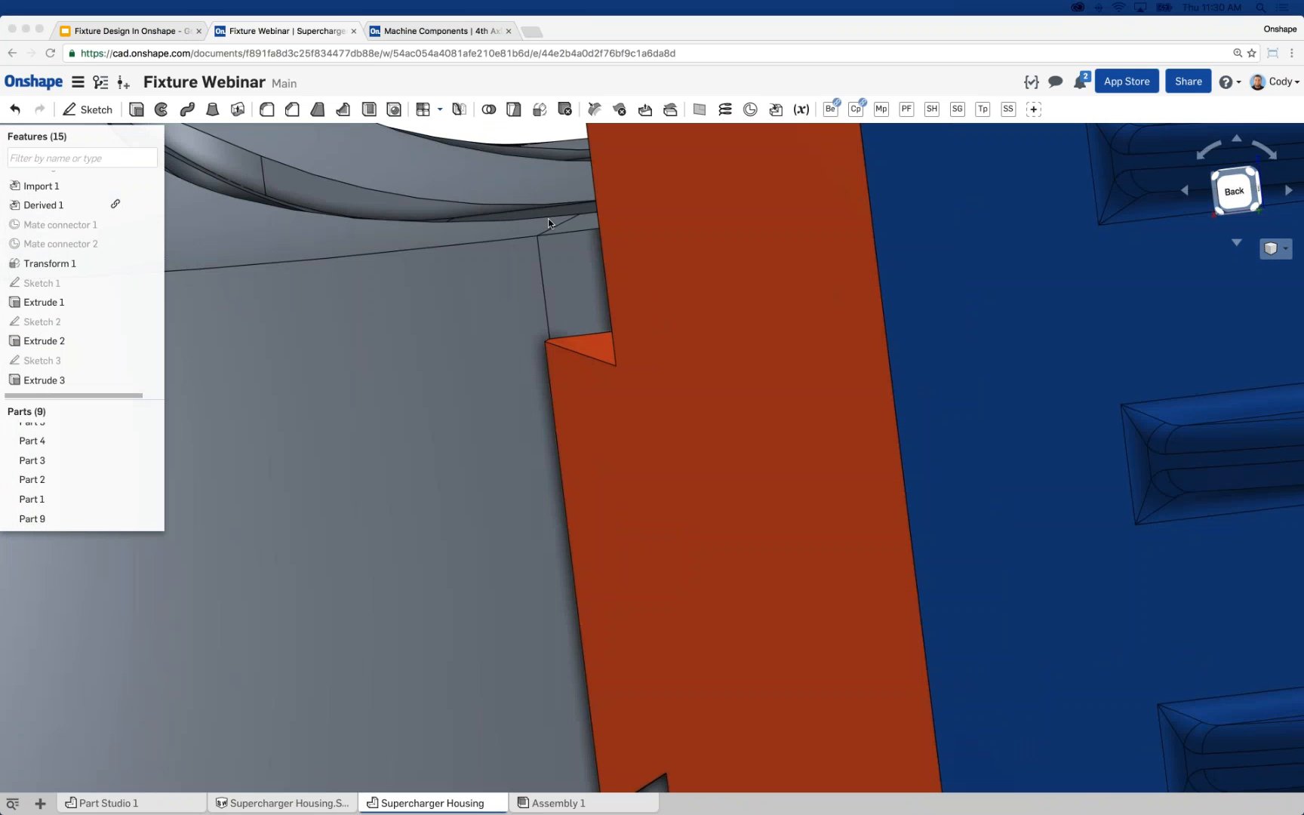
{"action": "scroll", "coordinate": [608, 355], "scroll_direction": "down", "scroll_amount": 4}
{"action": "scroll", "coordinate": [609, 361], "scroll_direction": "down", "scroll_amount": 5}
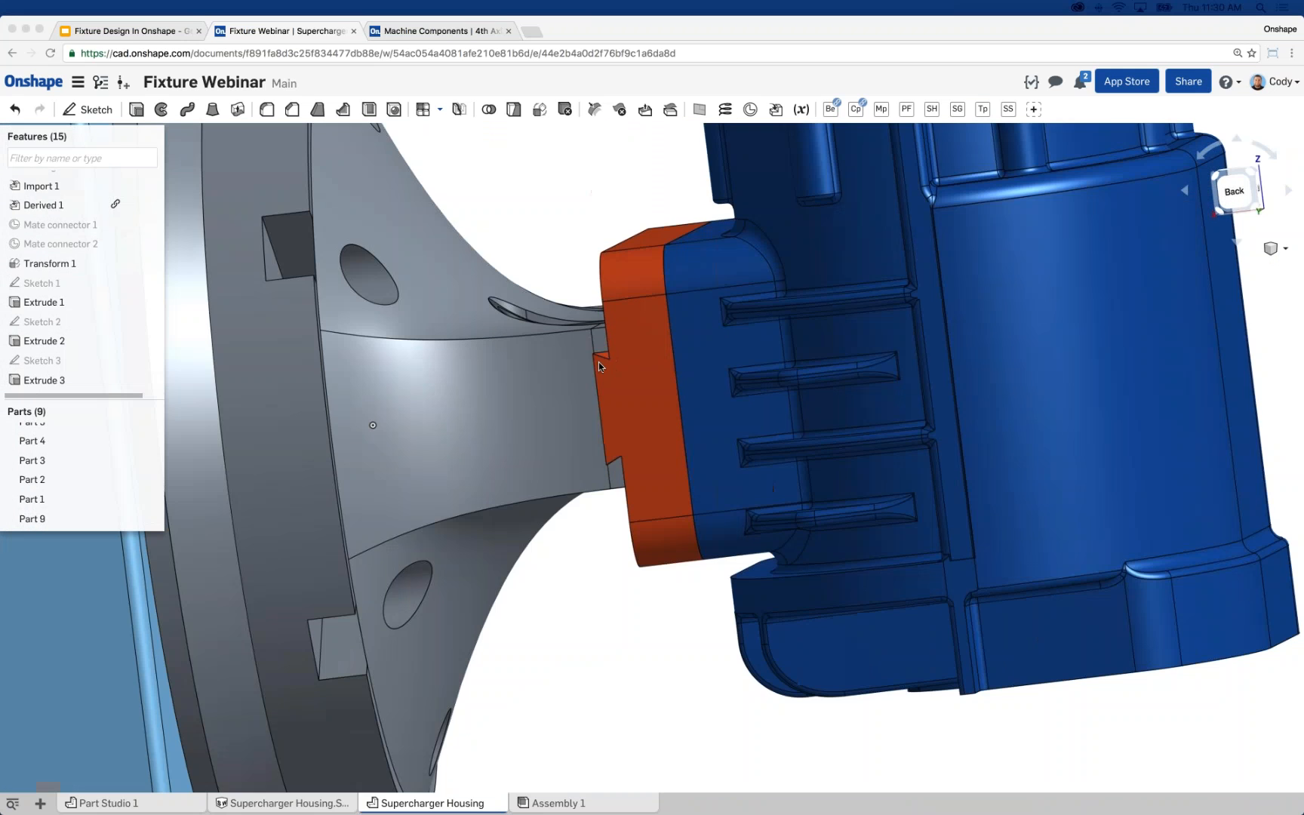
{"action": "mouse_move", "coordinate": [568, 359]}
{"action": "right_mouse_down"}
{"action": "mouse_move", "coordinate": [607, 380]}
{"action": "mouse_move", "coordinate": [516, 264]}
{"action": "right_mouse_up"}
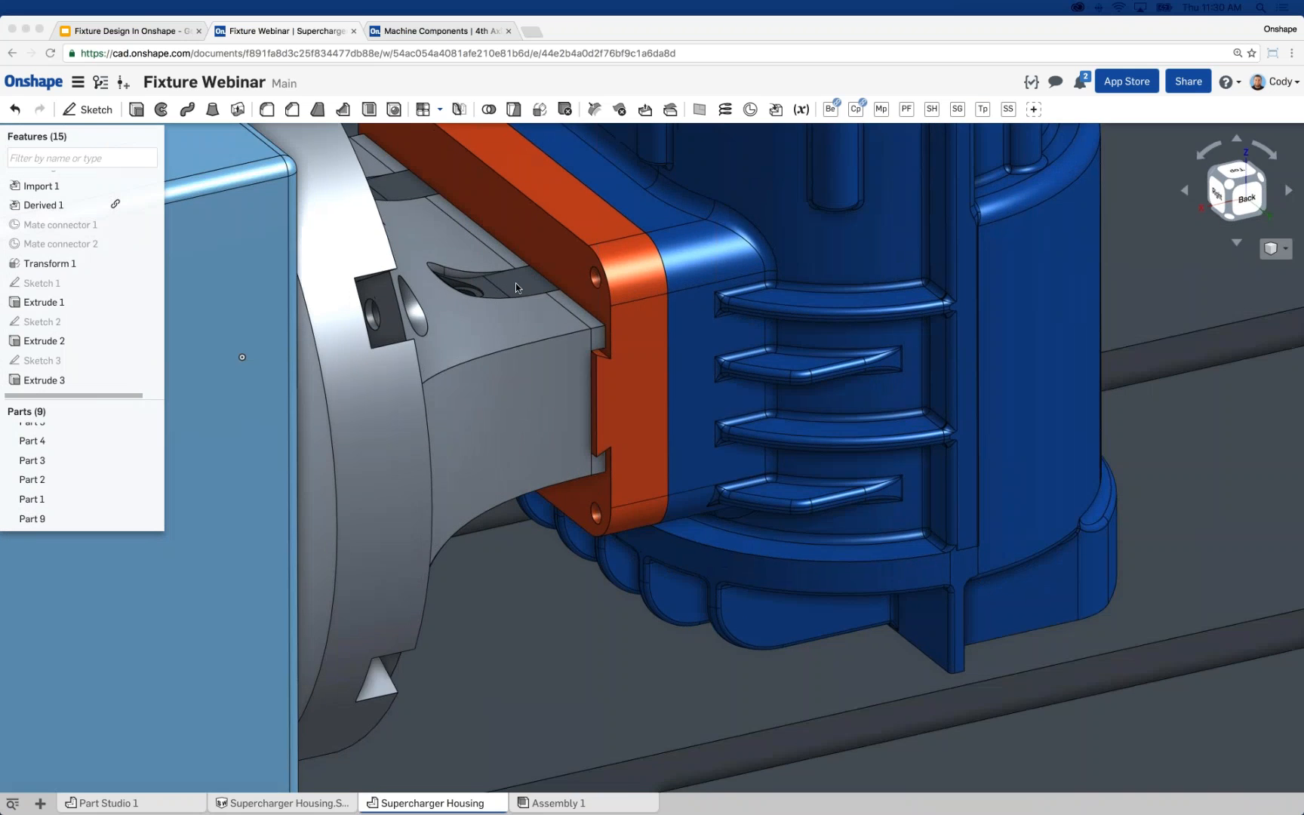
{"action": "scroll", "coordinate": [516, 282], "scroll_direction": "up", "scroll_amount": 5}
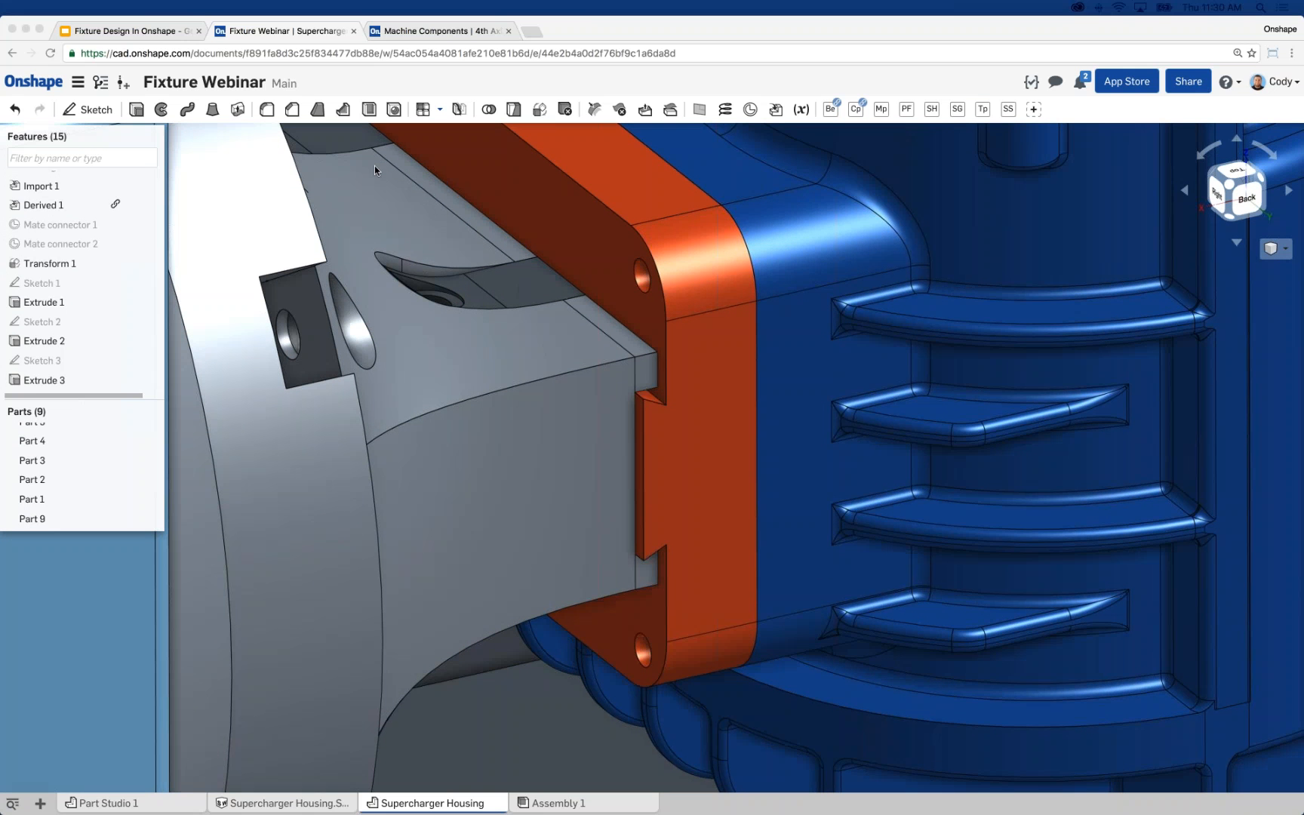
{"action": "scroll", "coordinate": [637, 399], "scroll_direction": "up", "scroll_amount": 5}
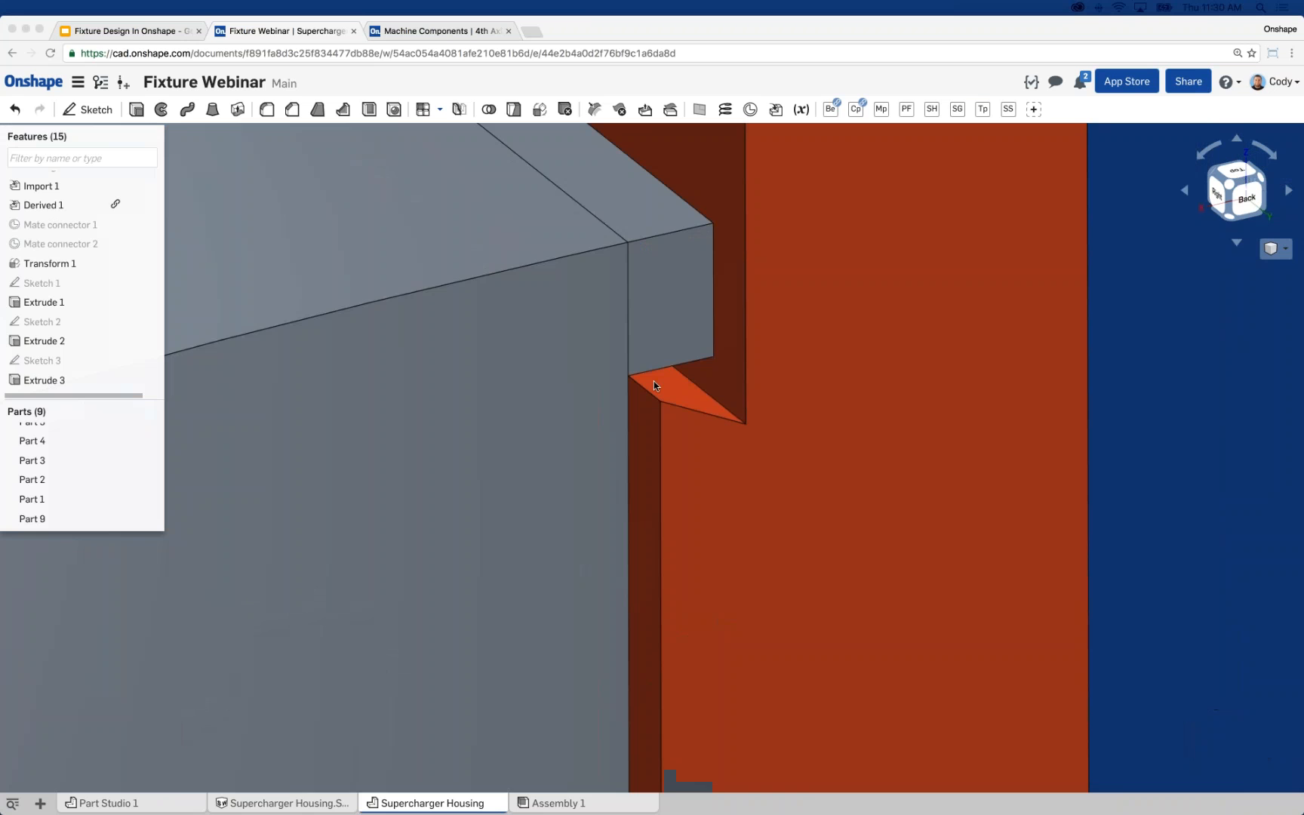
{"action": "scroll", "coordinate": [698, 361], "scroll_direction": "down", "scroll_amount": 10}
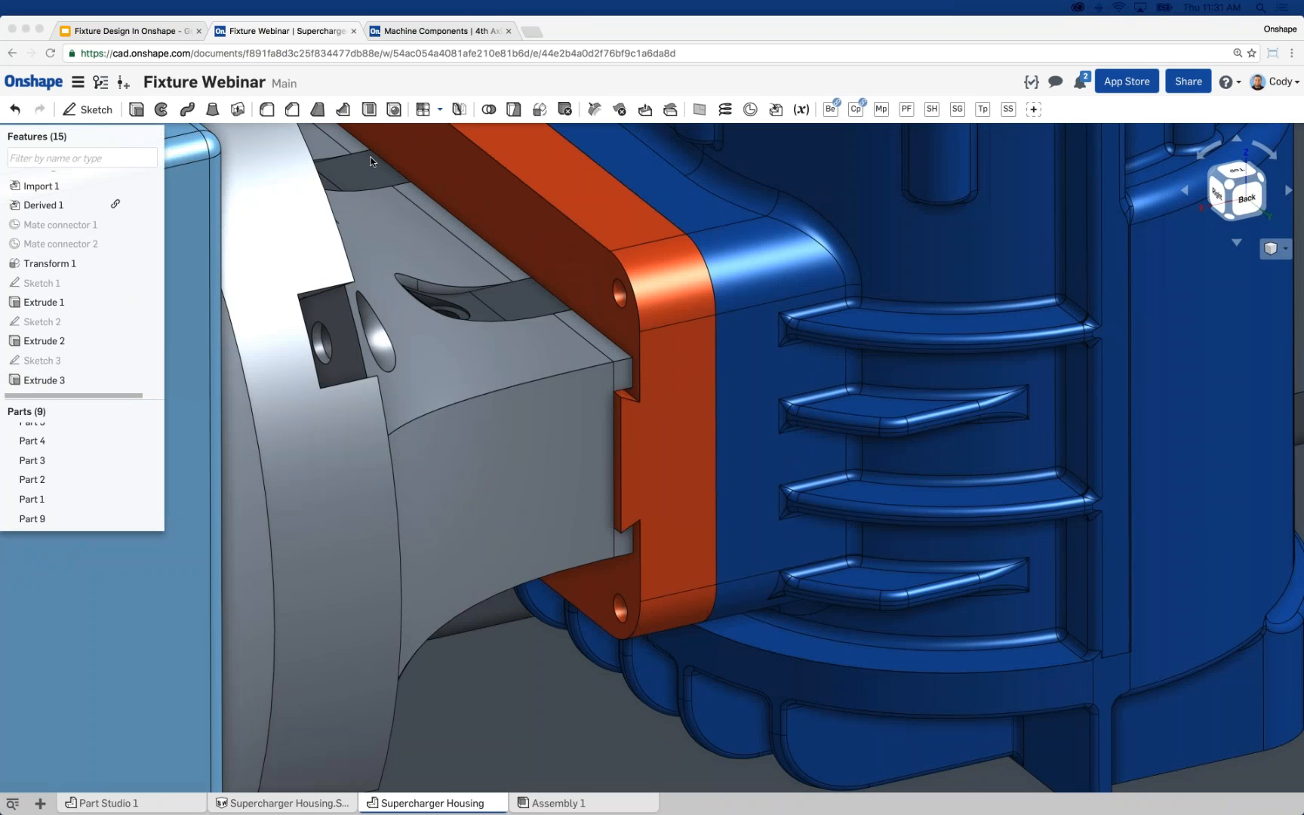
{"action": "scroll", "coordinate": [487, 269], "scroll_direction": "down", "scroll_amount": 2}
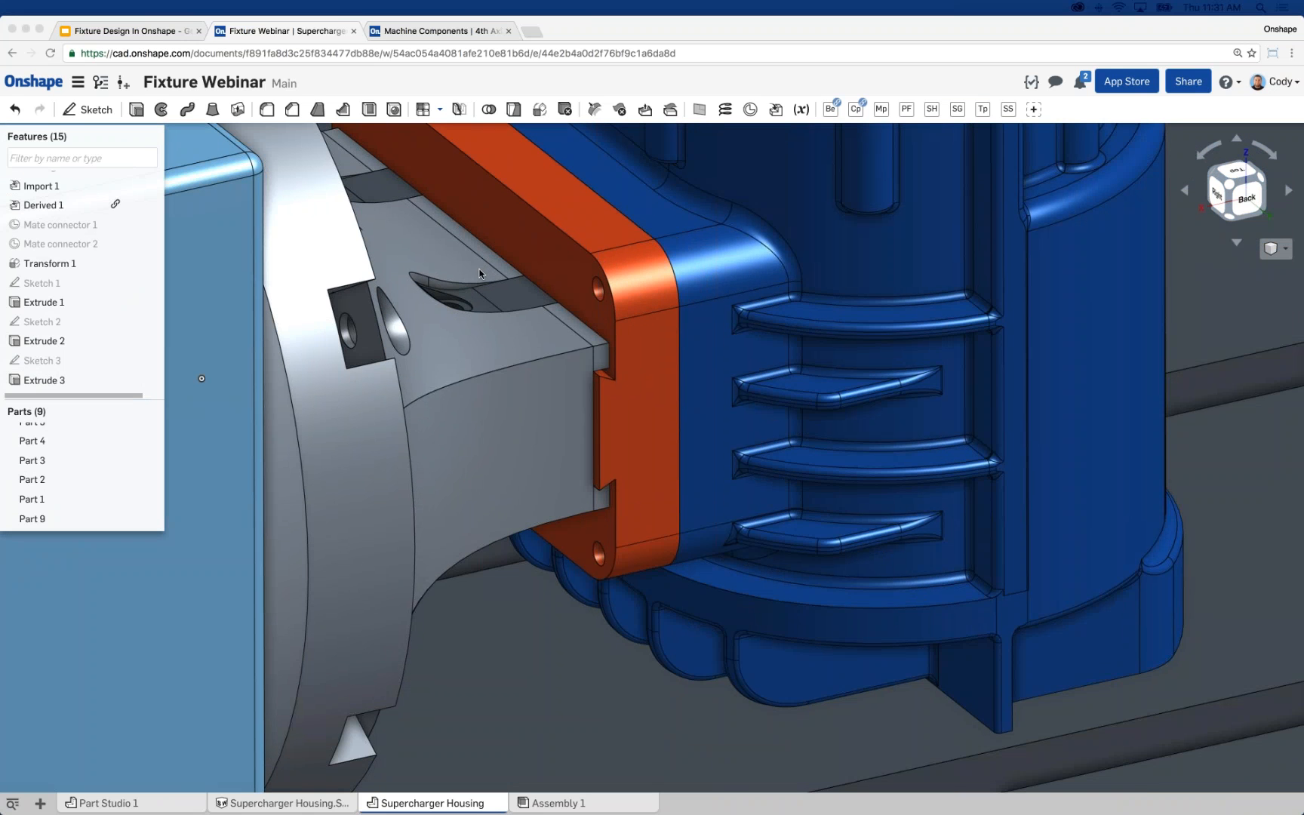
{"action": "scroll", "coordinate": [480, 273], "scroll_direction": "down", "scroll_amount": 8}
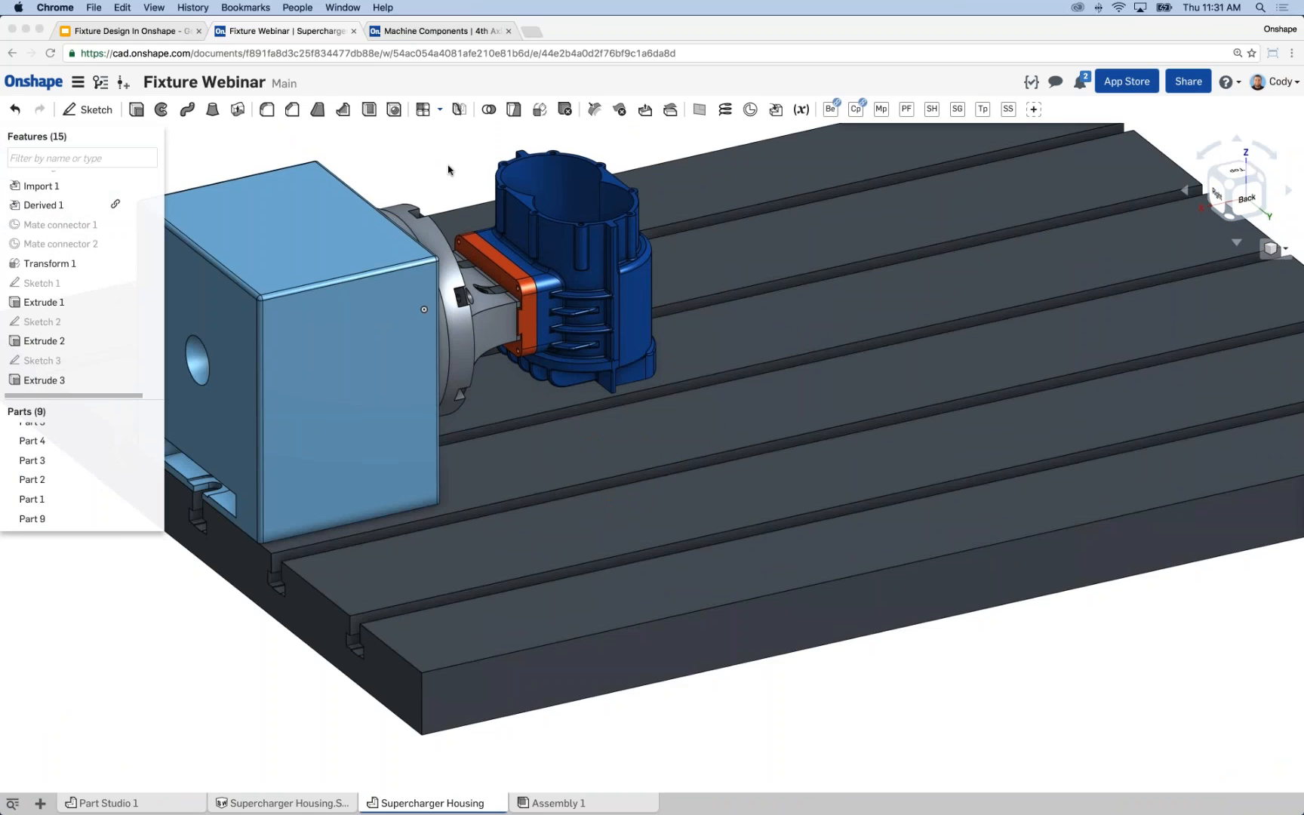
{"action": "scroll", "coordinate": [494, 328], "scroll_direction": "up", "scroll_amount": 2}
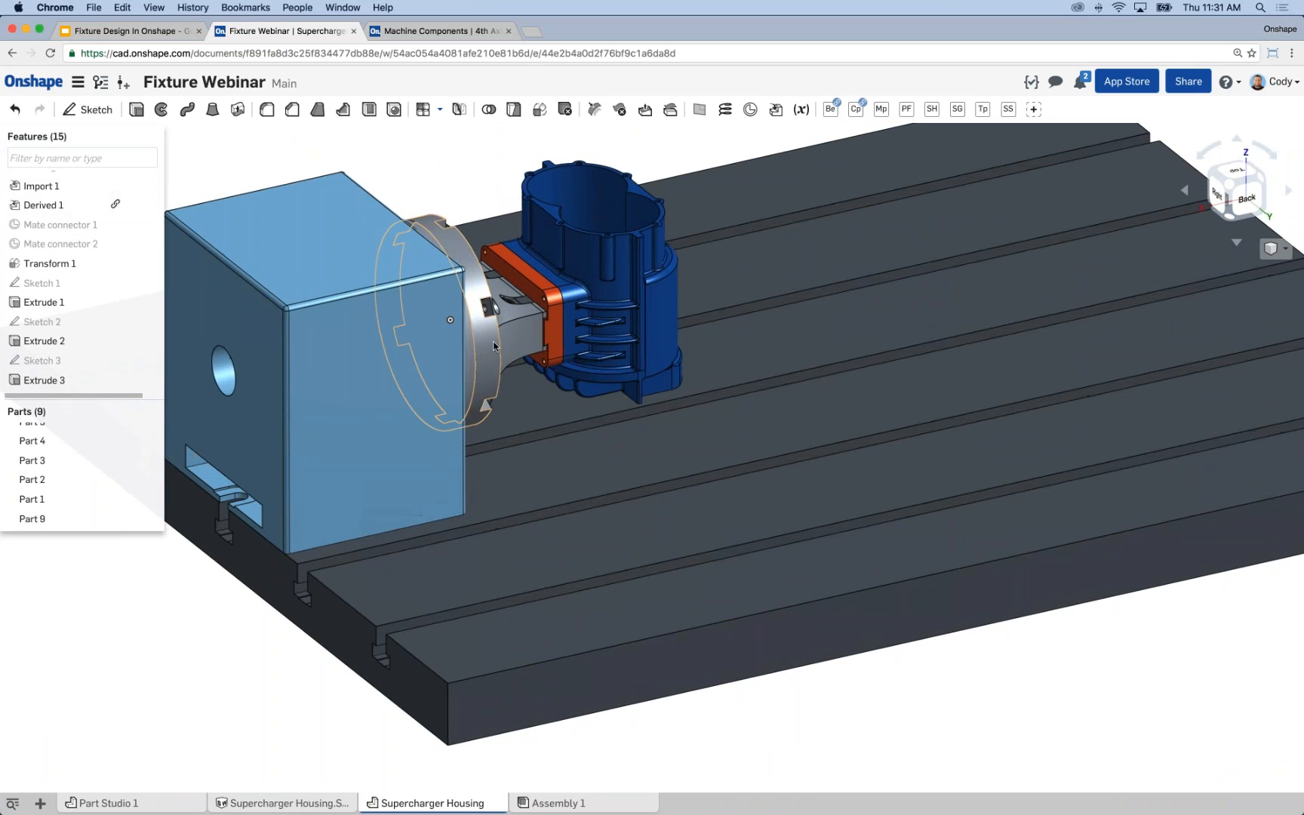
Hide the orange fixture part and examine the round locating pin protruding from the mount's dovetail slot.
{"action": "right_click", "coordinate": [551, 326]}
{"action": "left_click", "coordinate": [588, 448]}
{"action": "right_click_drag", "start_coordinate": [774, 381], "coordinate": [525, 368]}
{"action": "scroll", "coordinate": [532, 309], "scroll_direction": "up", "scroll_amount": 10}
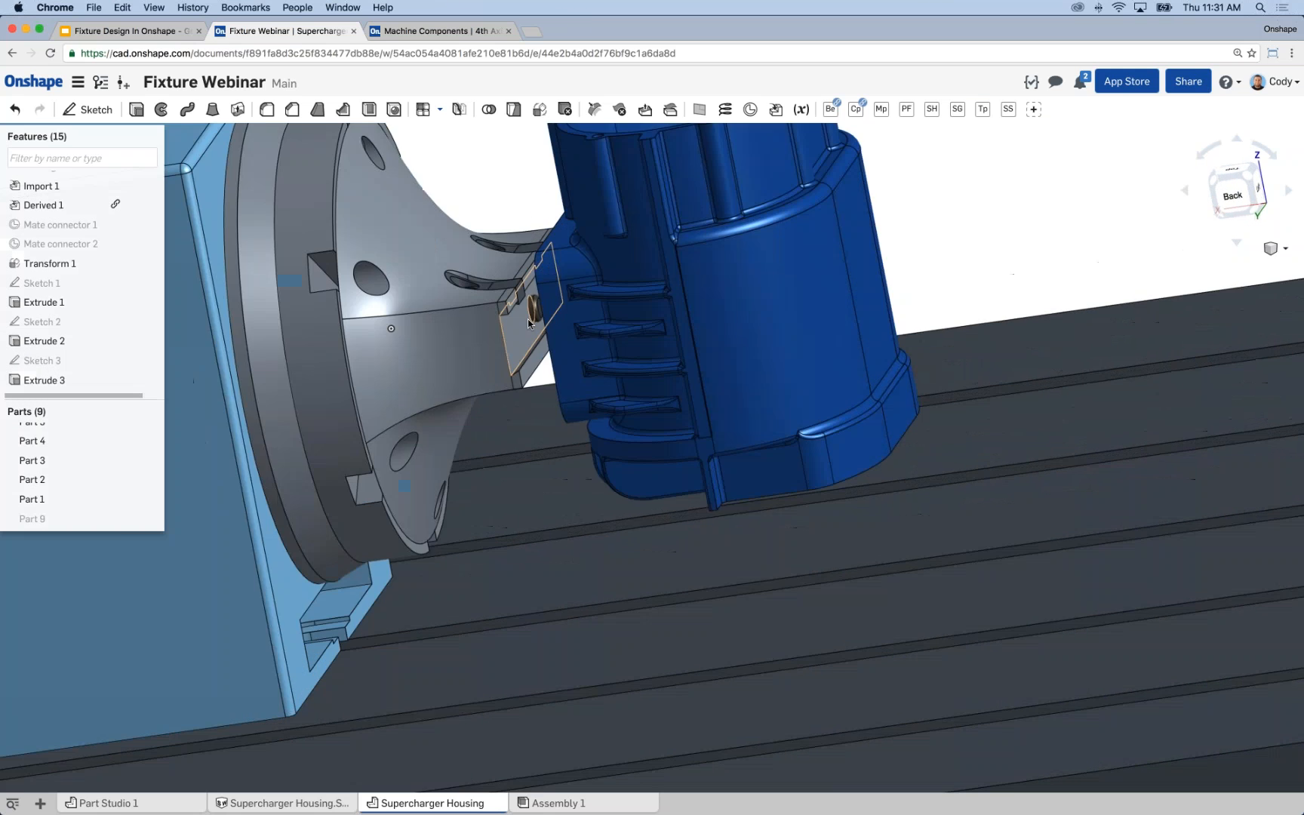
{"action": "scroll", "coordinate": [550, 324], "scroll_direction": "up", "scroll_amount": 3}
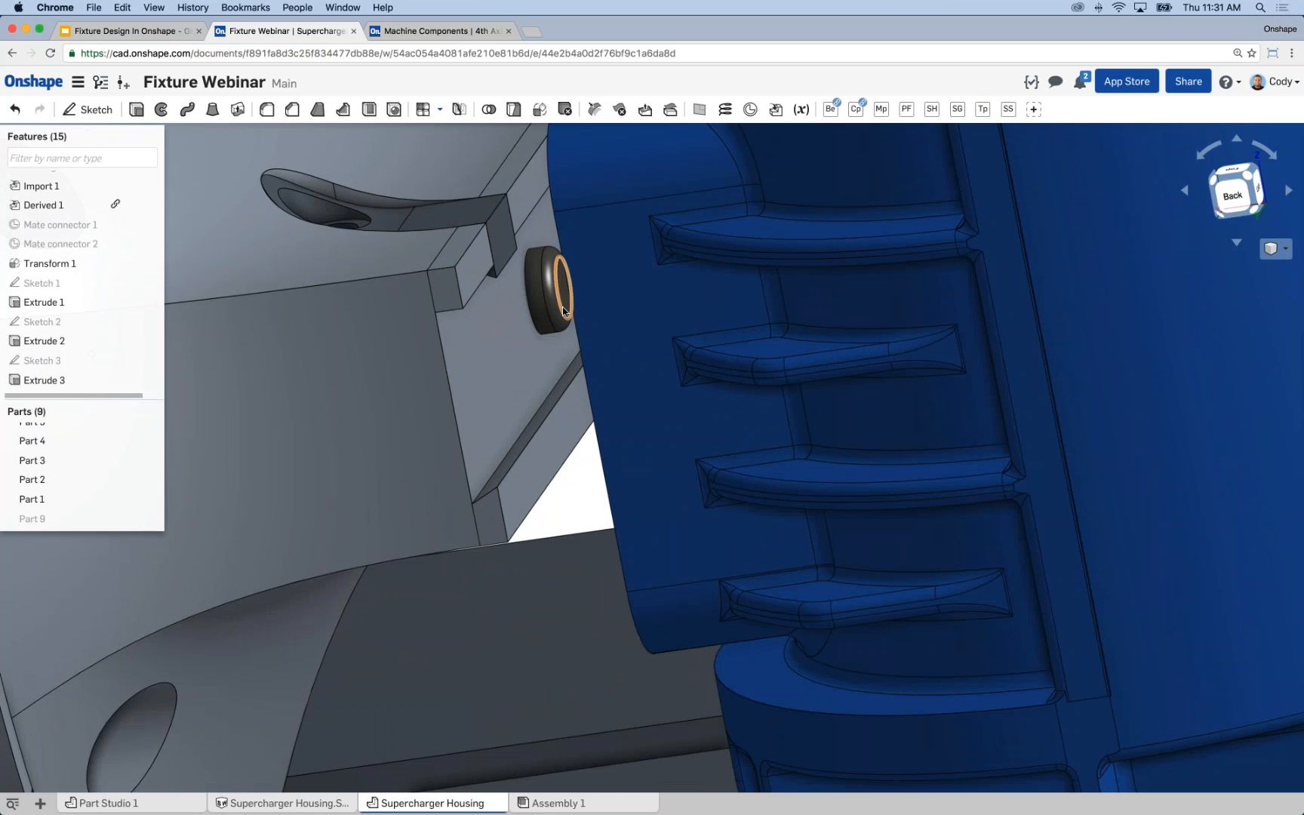
{"action": "scroll", "coordinate": [566, 319], "scroll_direction": "down", "scroll_amount": 10}
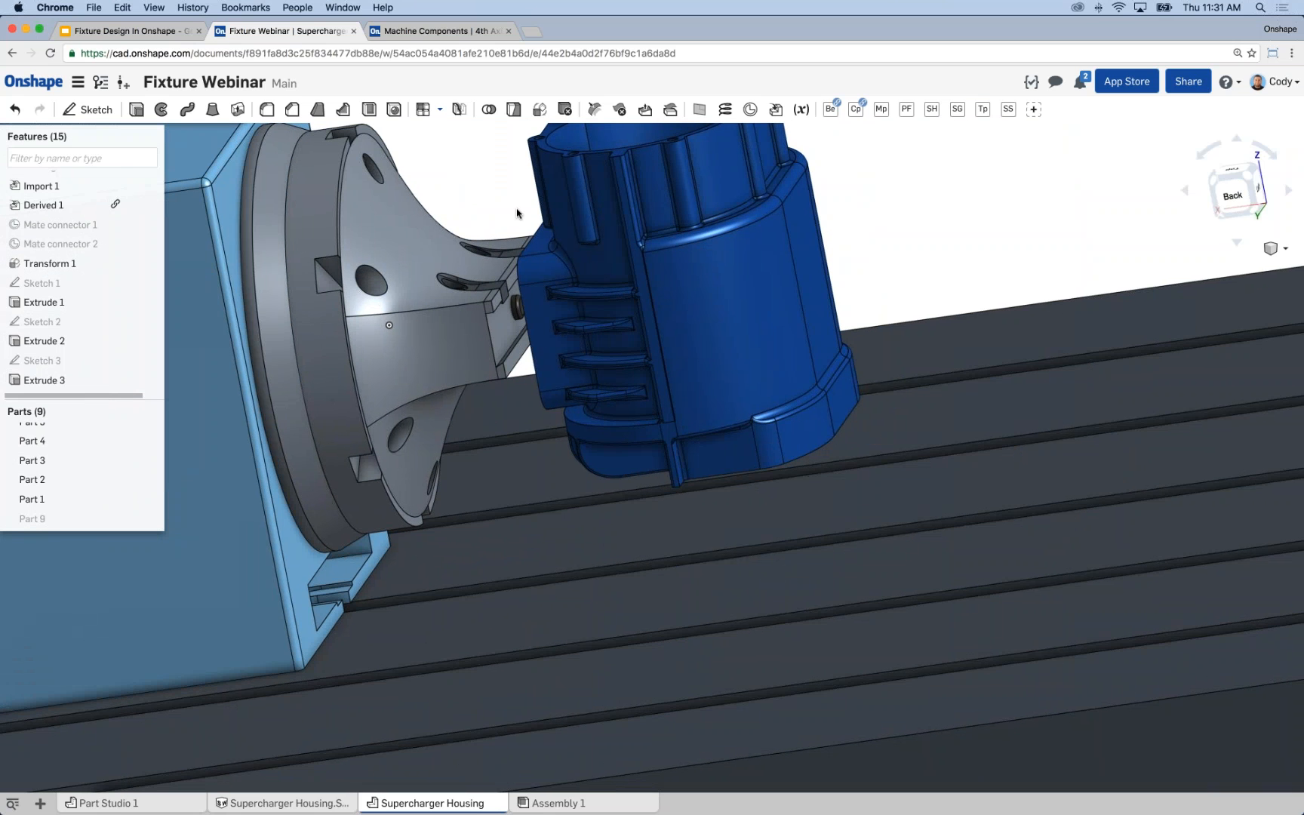
{"action": "scroll", "coordinate": [519, 305], "scroll_direction": "up", "scroll_amount": 10}
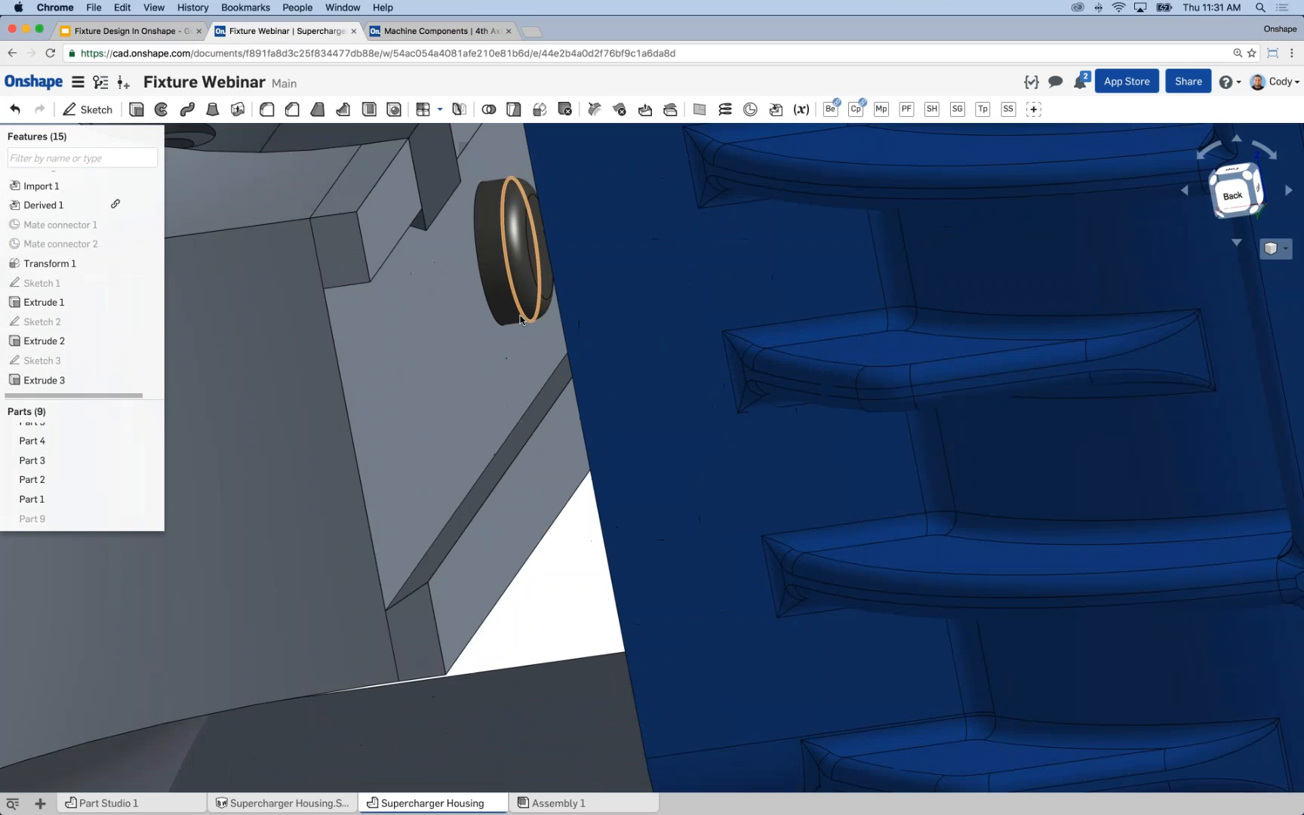
{"action": "right_click_drag", "start_coordinate": [521, 320], "coordinate": [521, 266]}
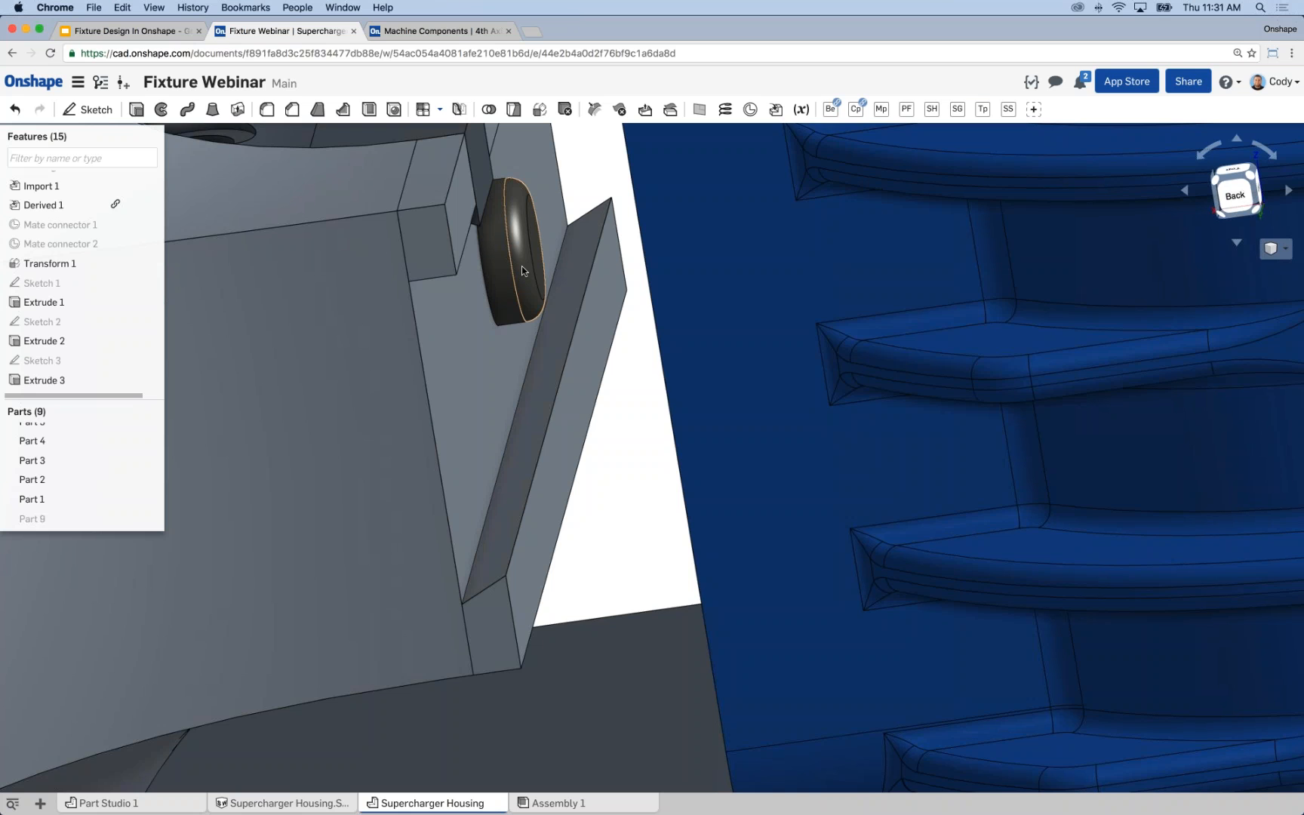
{"action": "right_click_drag", "start_coordinate": [555, 305], "coordinate": [543, 302]}
{"action": "scroll", "coordinate": [544, 302], "scroll_direction": "down", "scroll_amount": 5}
{"action": "right_click_drag", "start_coordinate": [461, 332], "coordinate": [445, 377]}
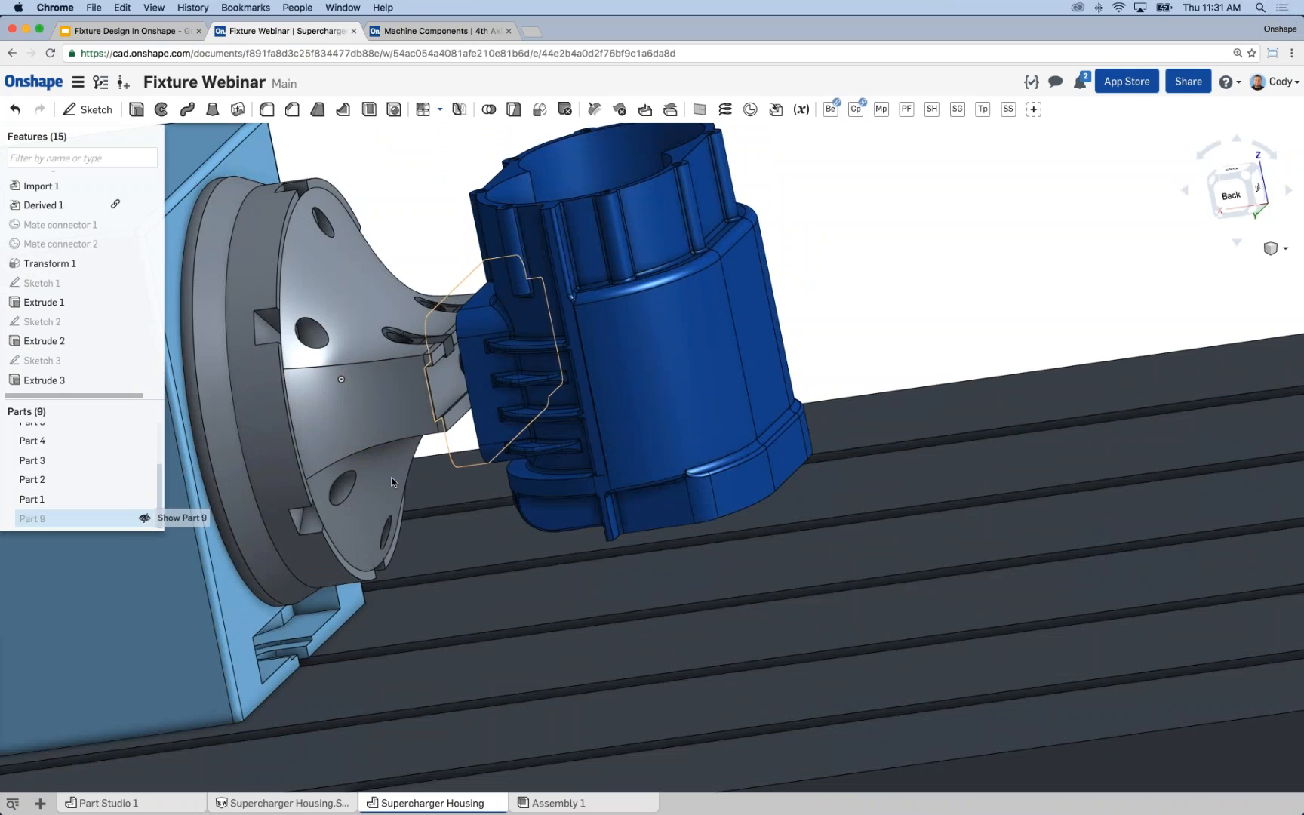
Show Part 9 again and start a sketch on the dovetail's long face that seats against the mount.
{"action": "left_click", "coordinate": [151, 518]}
{"action": "right_click_drag", "start_coordinate": [412, 469], "coordinate": [569, 396]}
{"action": "scroll", "coordinate": [569, 397], "scroll_direction": "up", "scroll_amount": 8}
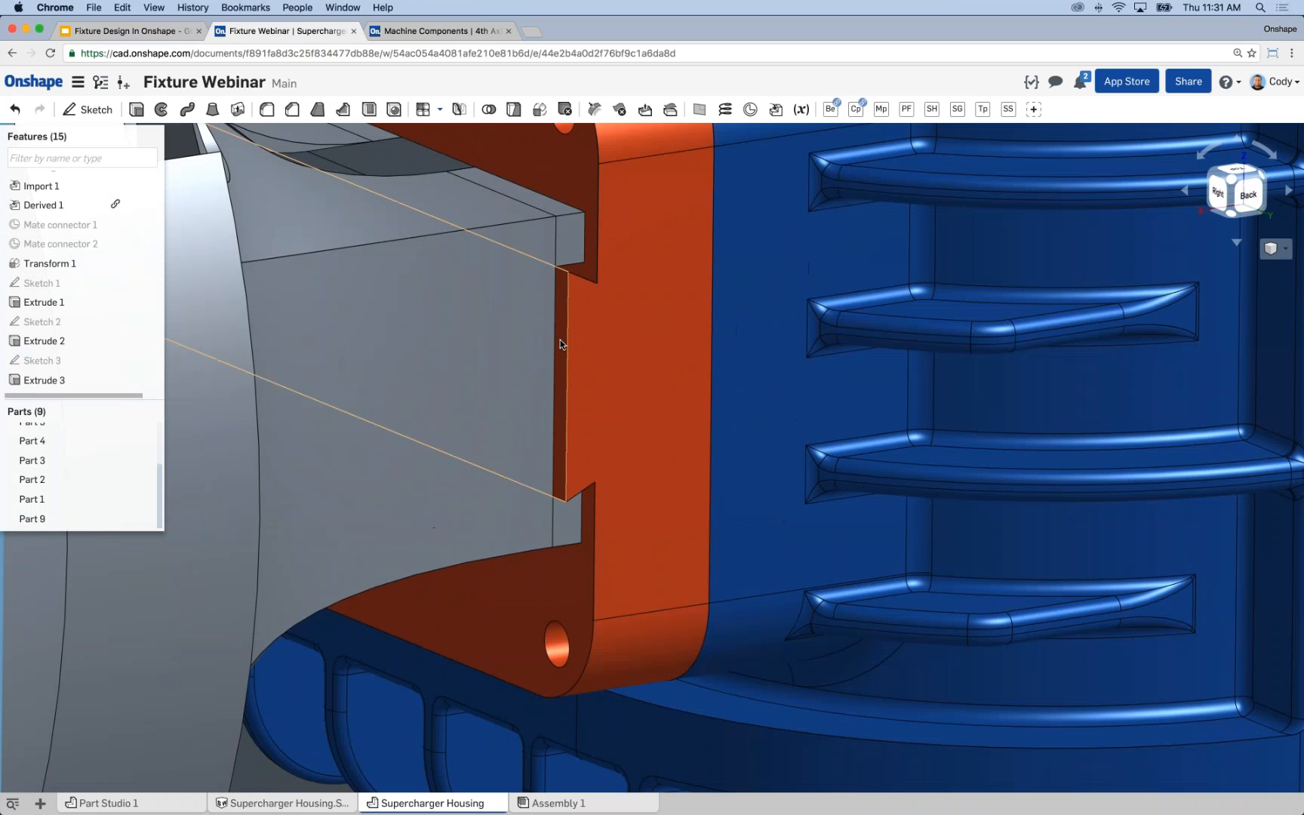
{"action": "left_click", "coordinate": [562, 344]}
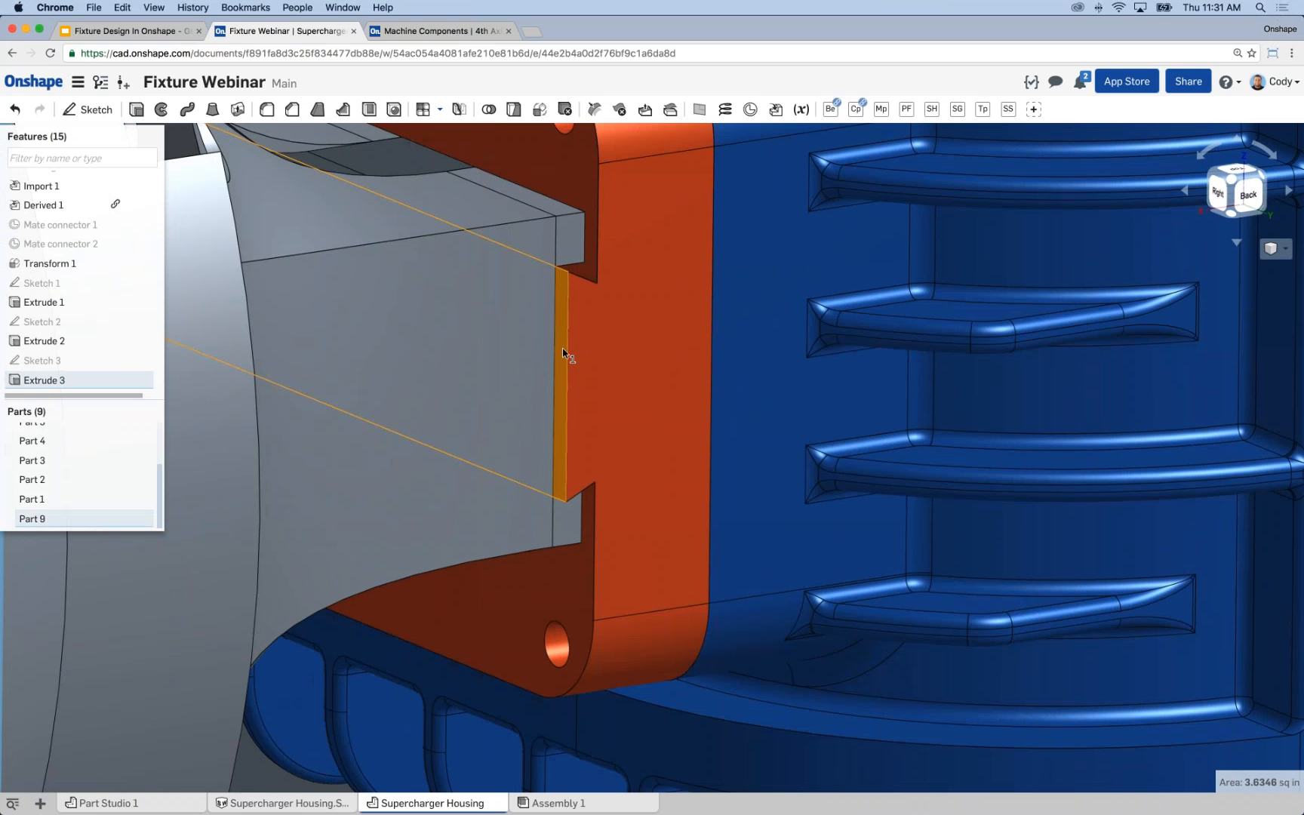
{"action": "key", "text": "s"}
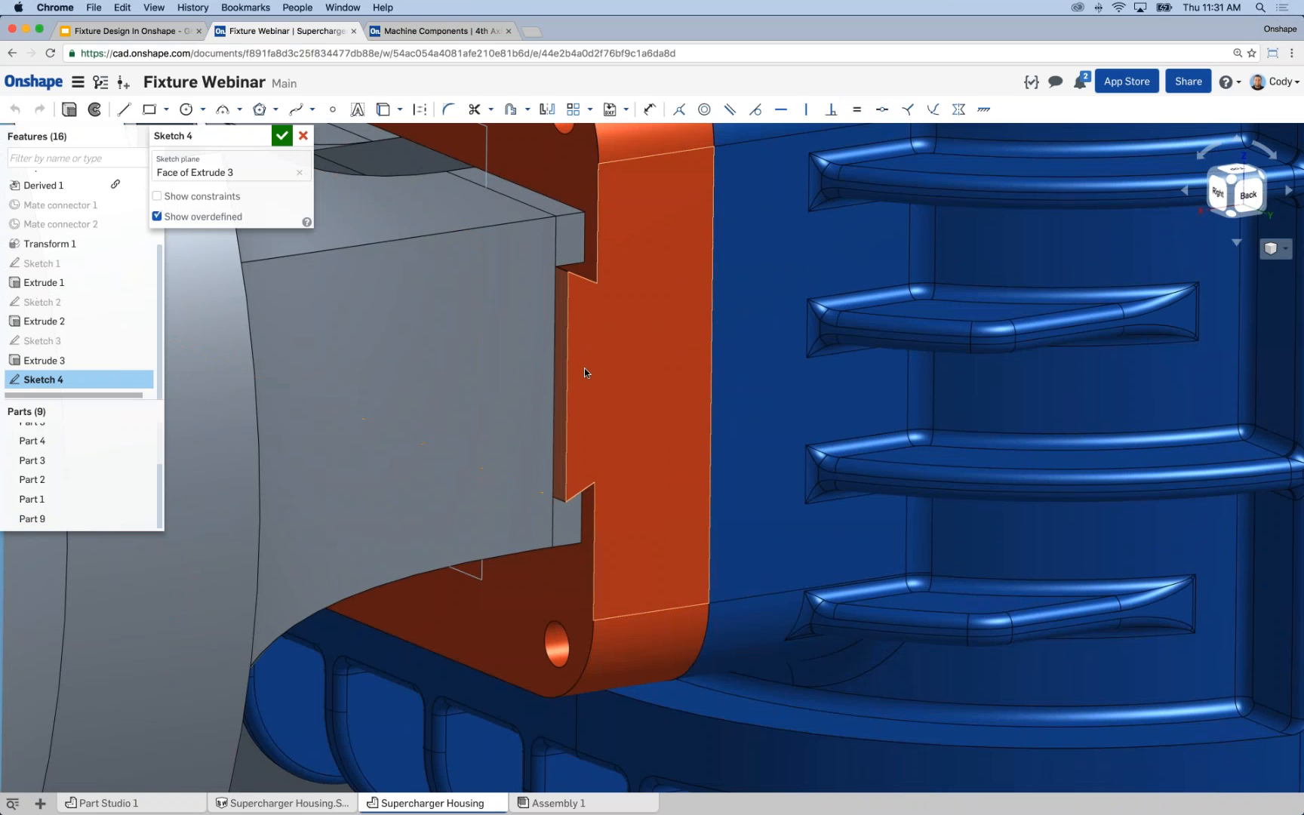
Hide Part 9 with the sketch still open to expose the locating pin in the dovetail slot.
{"action": "mouse_move", "coordinate": [584, 368]}
{"action": "right_mouse_down"}
{"action": "mouse_move", "coordinate": [393, 399]}
{"action": "mouse_move", "coordinate": [144, 520]}
{"action": "right_mouse_up"}
{"action": "left_click", "coordinate": [143, 521]}
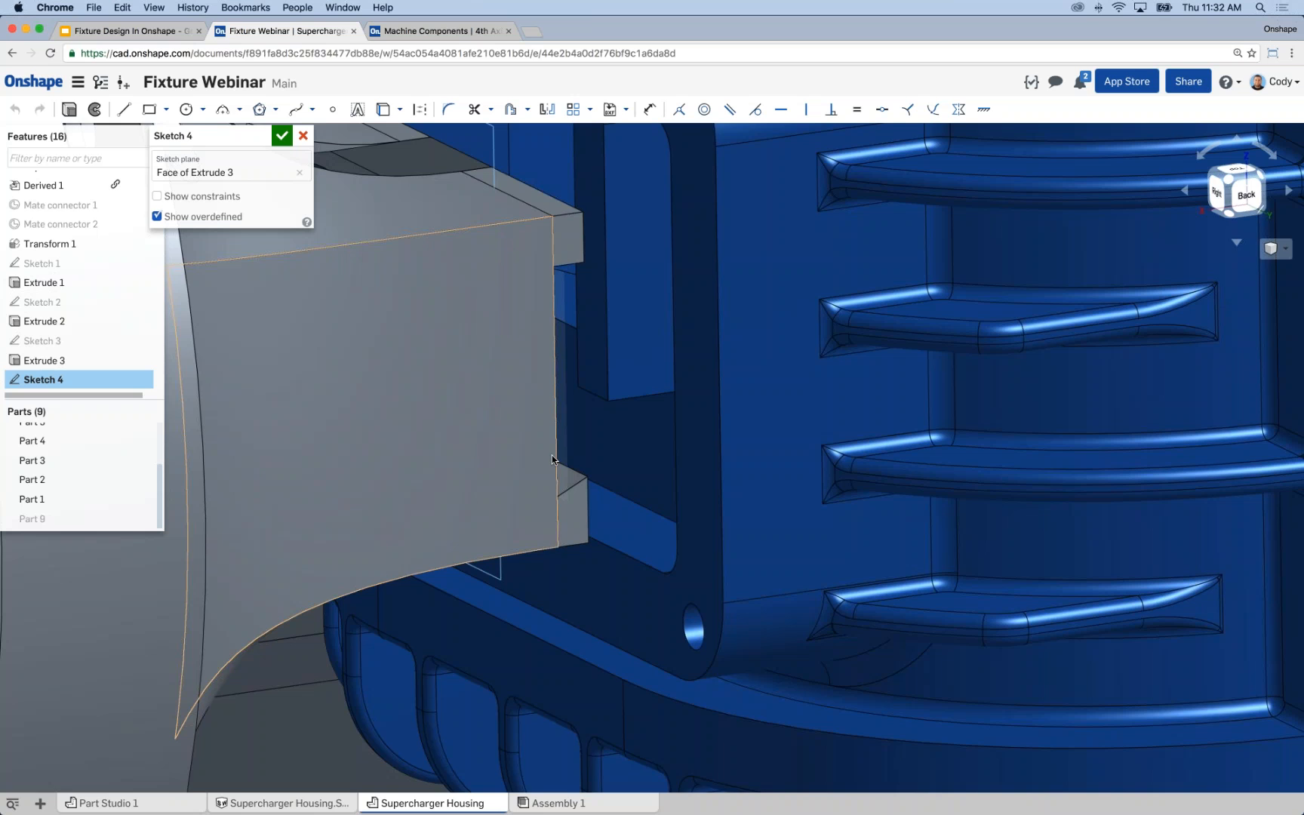
{"action": "right_click_drag", "start_coordinate": [551, 455], "coordinate": [494, 455]}
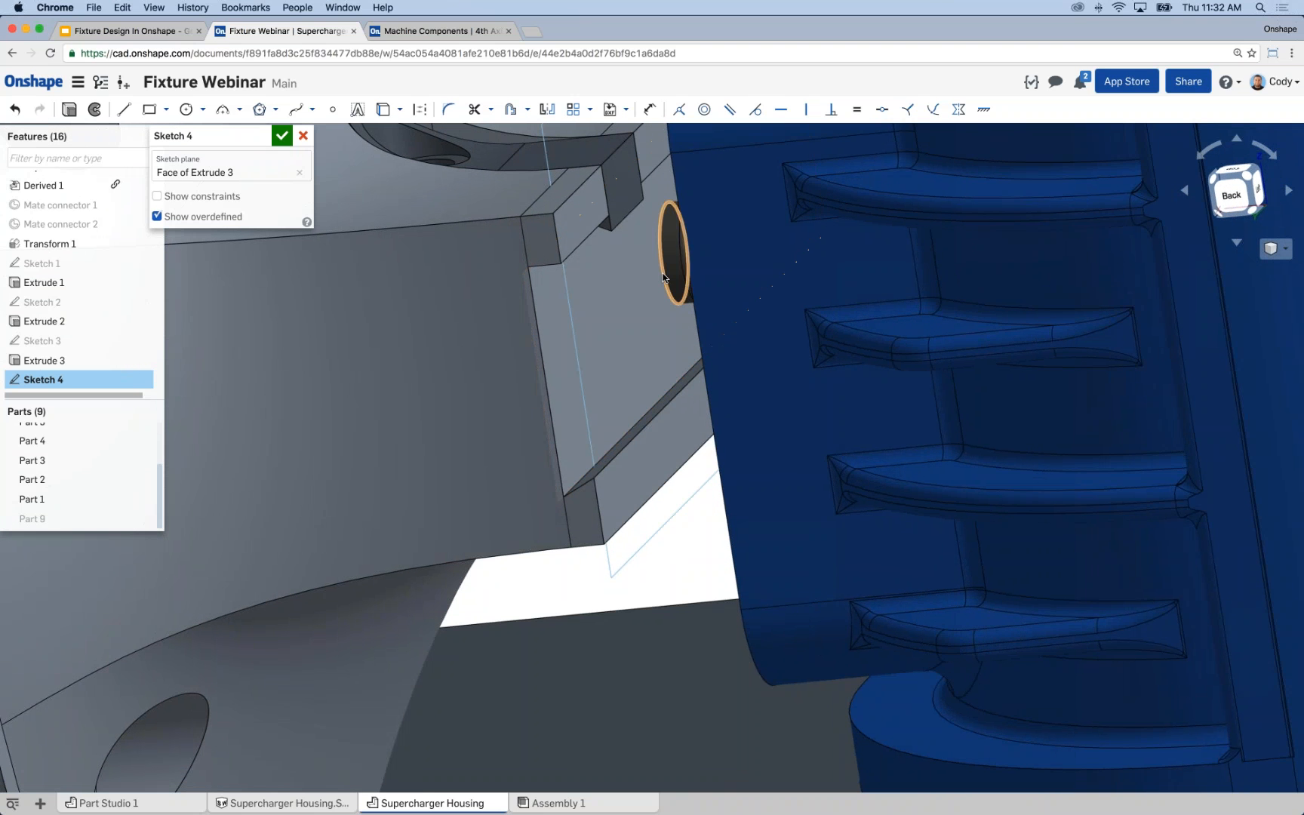
Offset the locating pin's outer circular edge outward in the sketch to create a clearance circle.
{"action": "left_click", "coordinate": [663, 273]}
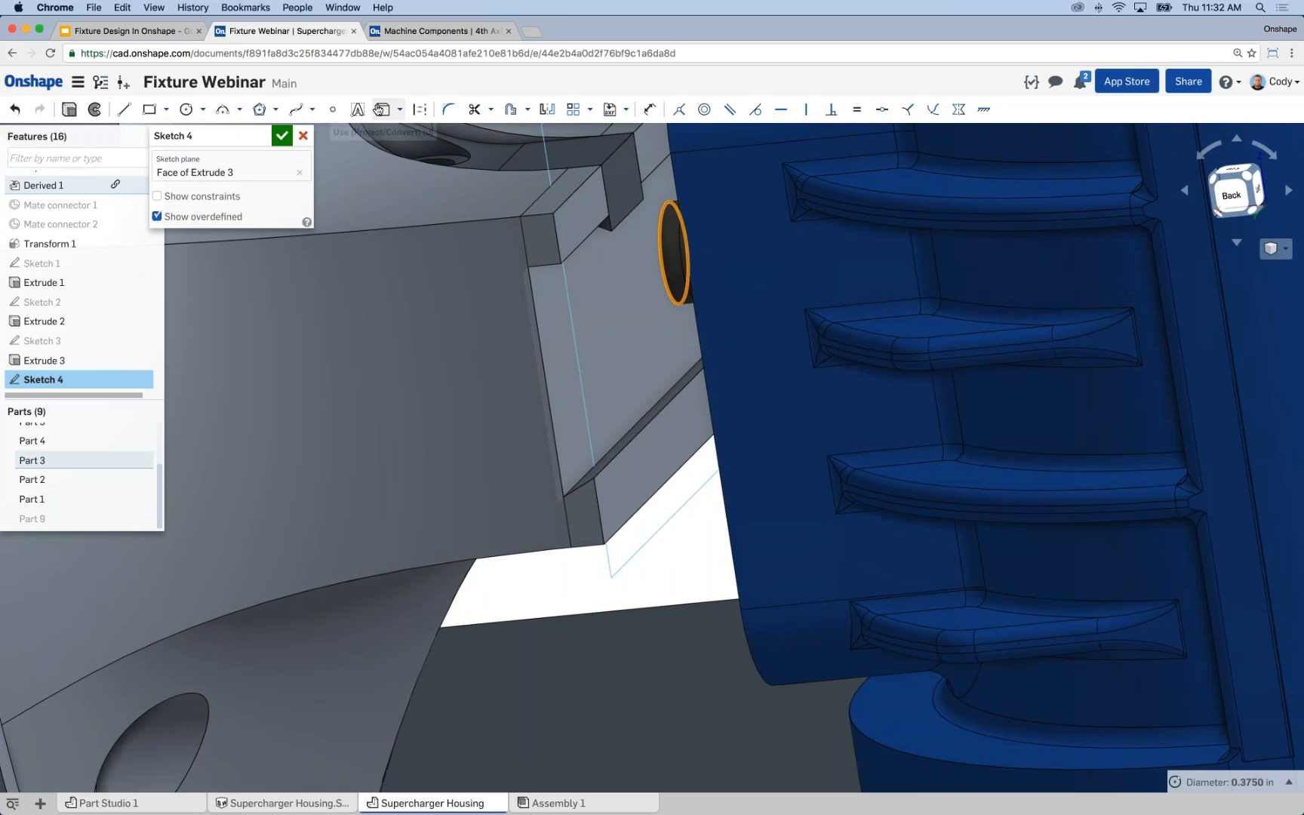
{"action": "left_click", "coordinate": [379, 110]}
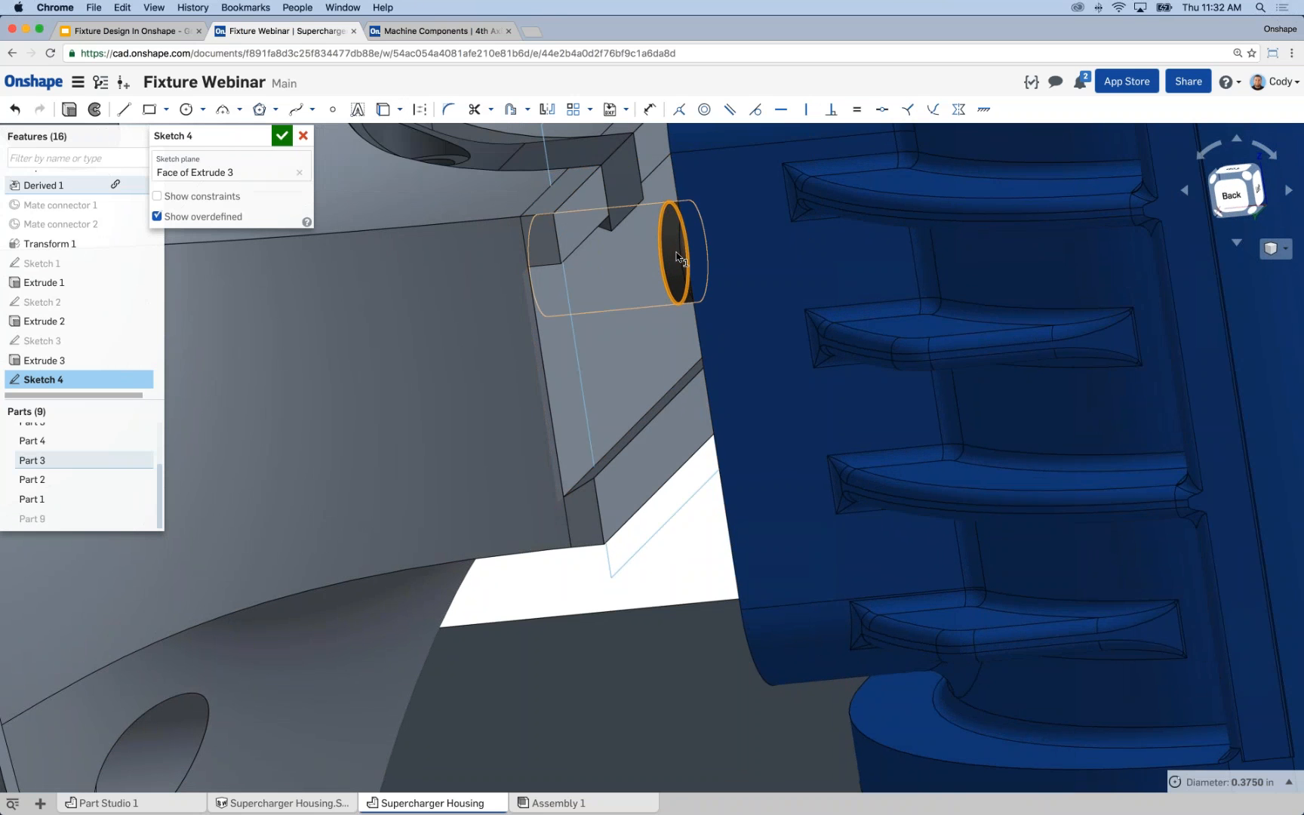
{"action": "left_click", "coordinate": [519, 122]}
{"action": "left_click", "coordinate": [662, 273]}
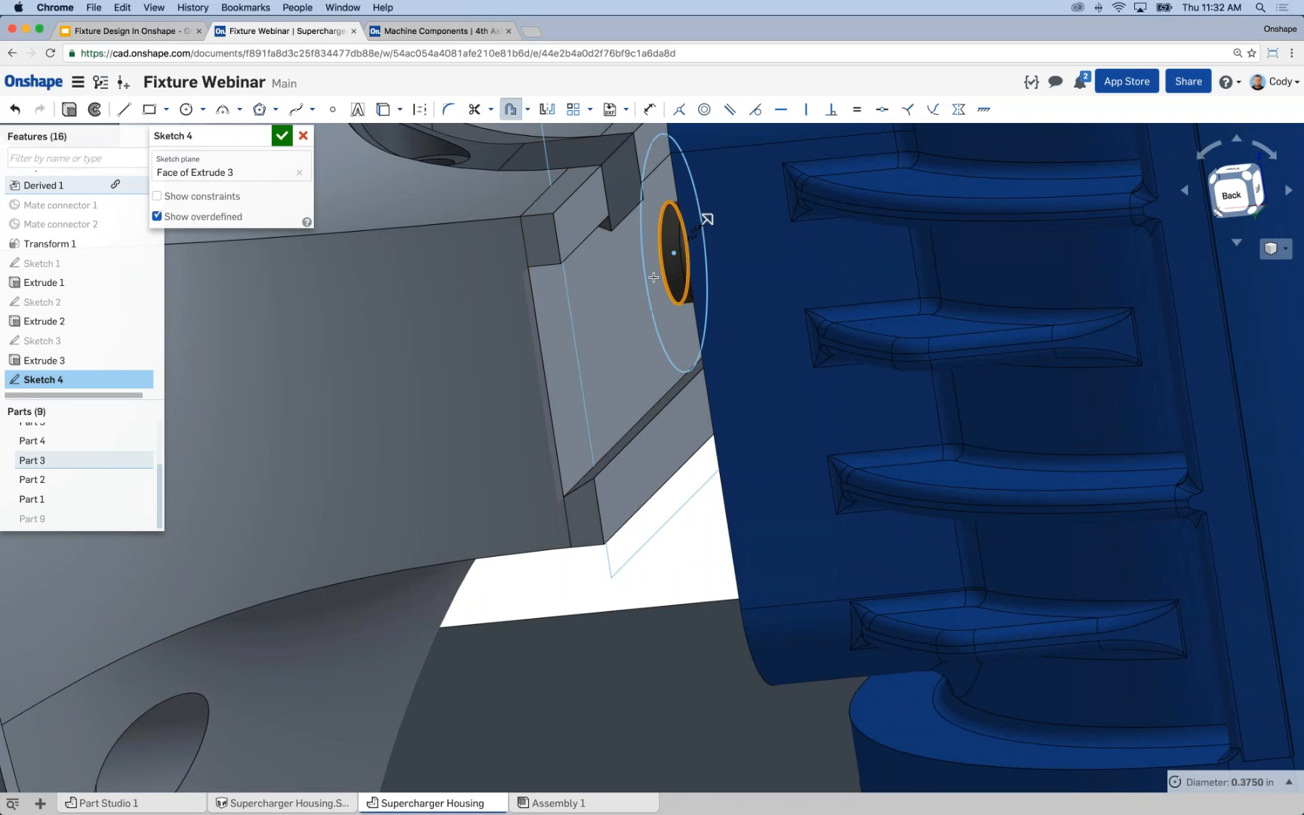
{"action": "left_click_drag", "start_coordinate": [705, 223], "coordinate": [691, 276]}
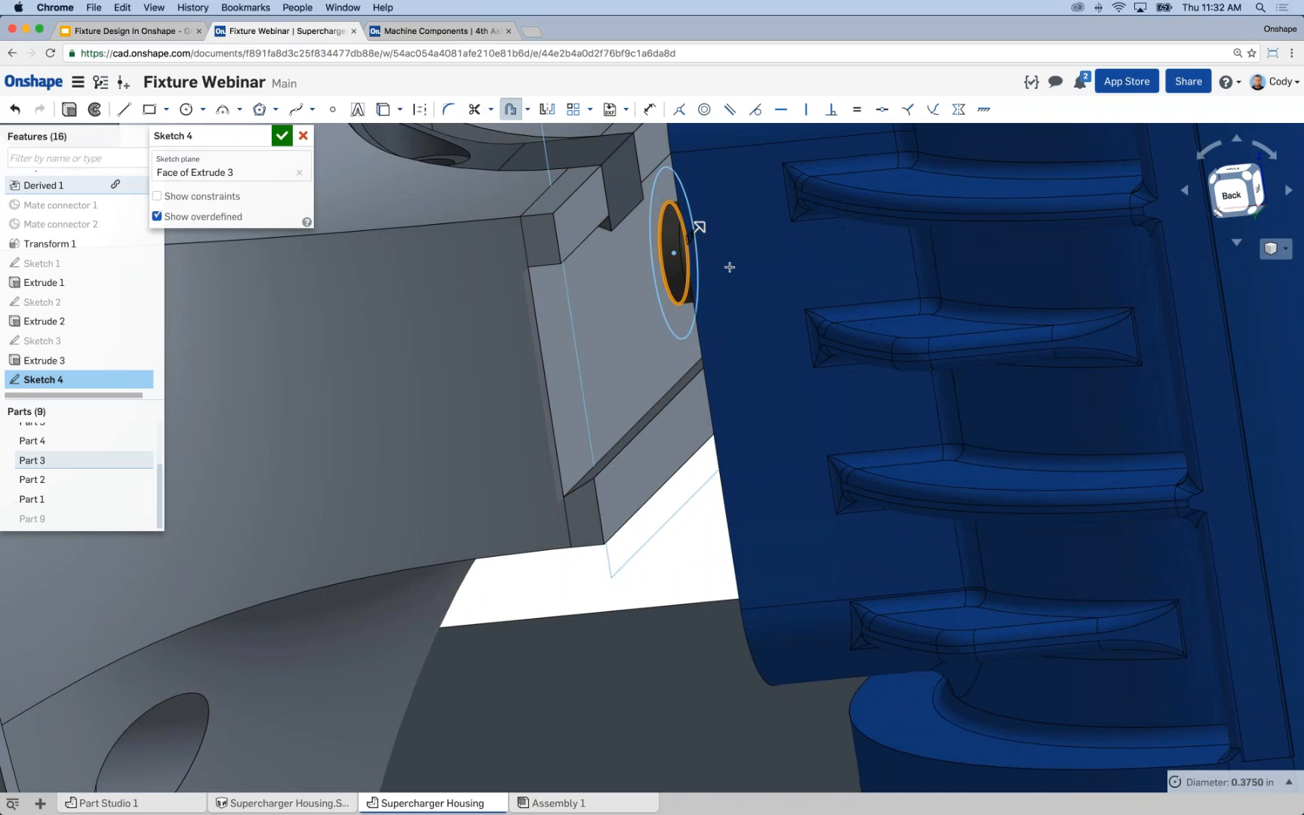
{"action": "left_click", "coordinate": [661, 363]}
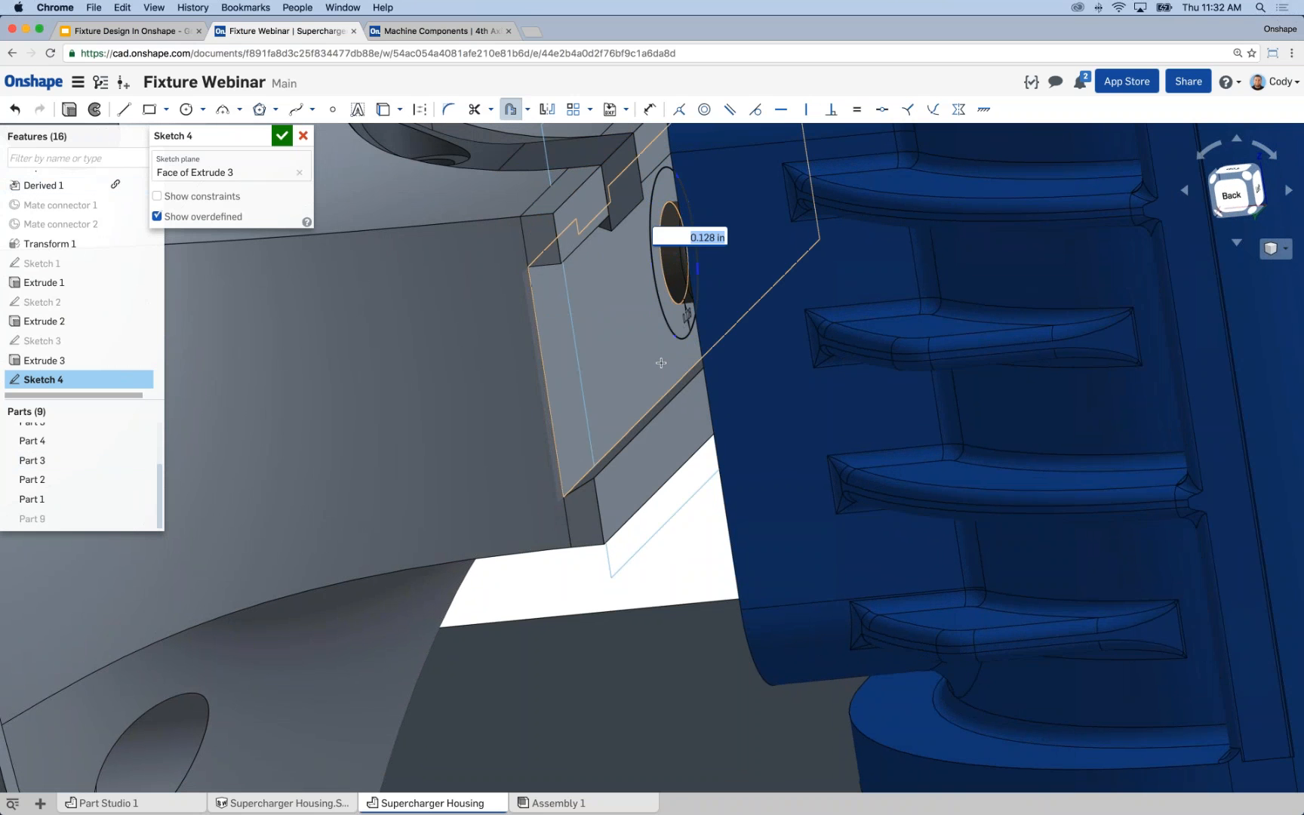
{"action": "type", "text": ".0"}
{"action": "key", "text": "Return"}
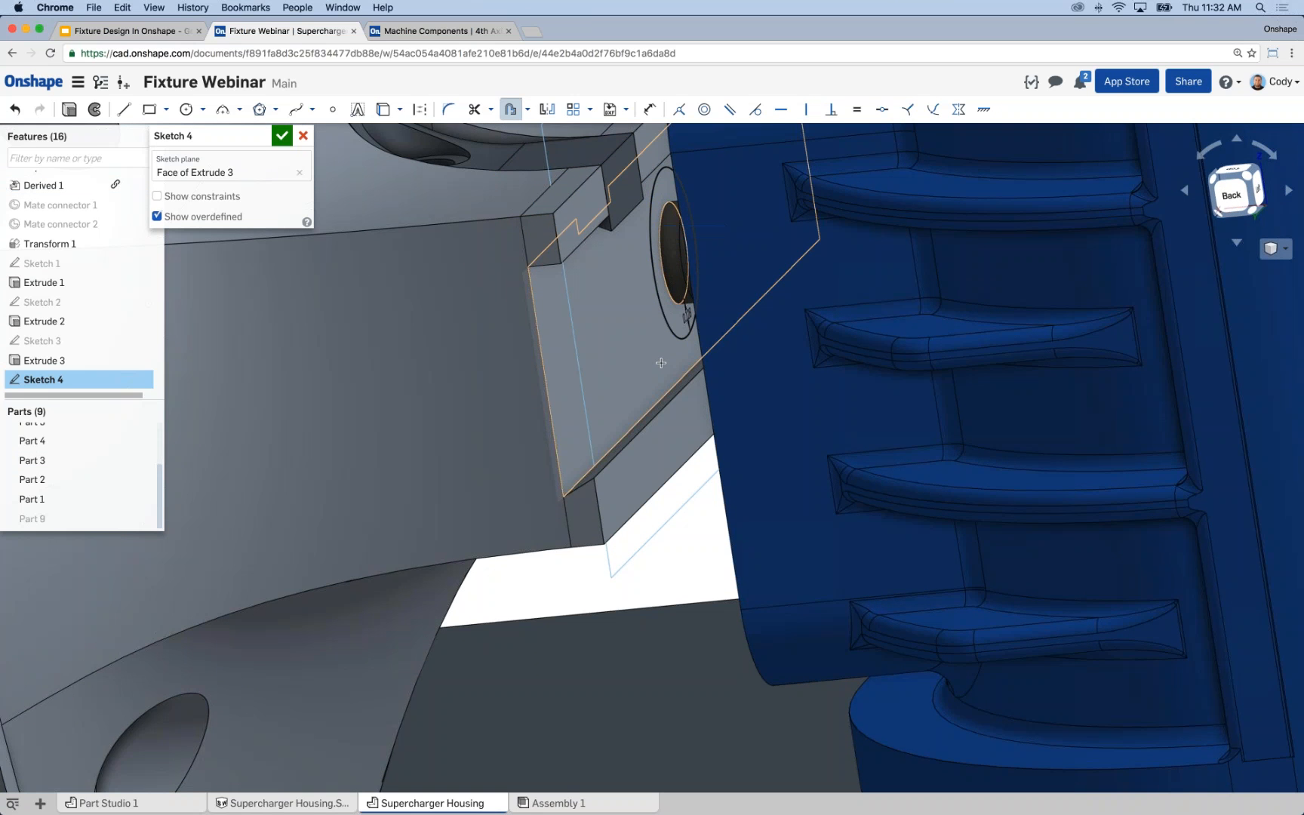
Start a Remove extrude from the clearance circle sketch and show Part 9 to inspect it with the cut preview.
{"action": "scroll", "coordinate": [630, 362], "scroll_direction": "down", "scroll_amount": 2}
{"action": "right_click_drag", "start_coordinate": [631, 362], "coordinate": [538, 350]}
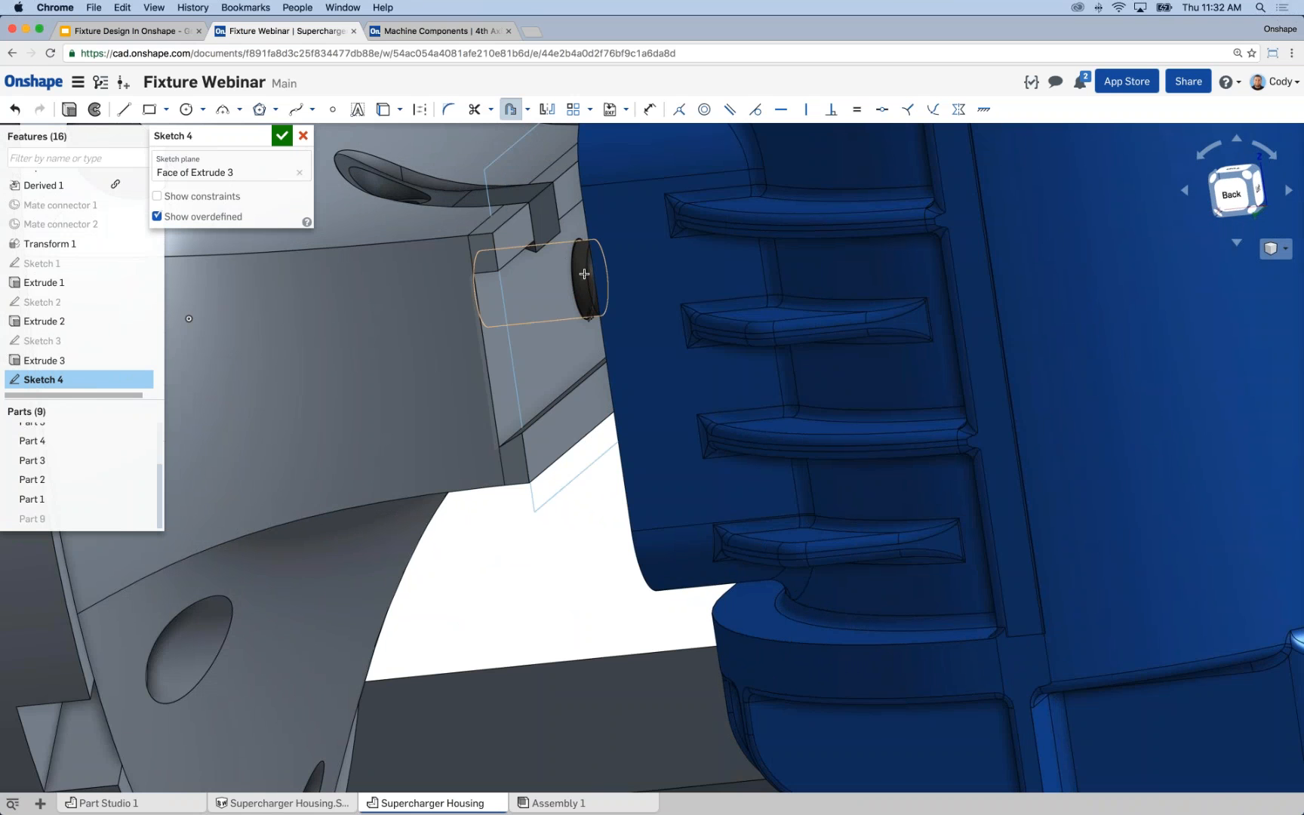
{"action": "right_click_drag", "start_coordinate": [584, 274], "coordinate": [535, 293]}
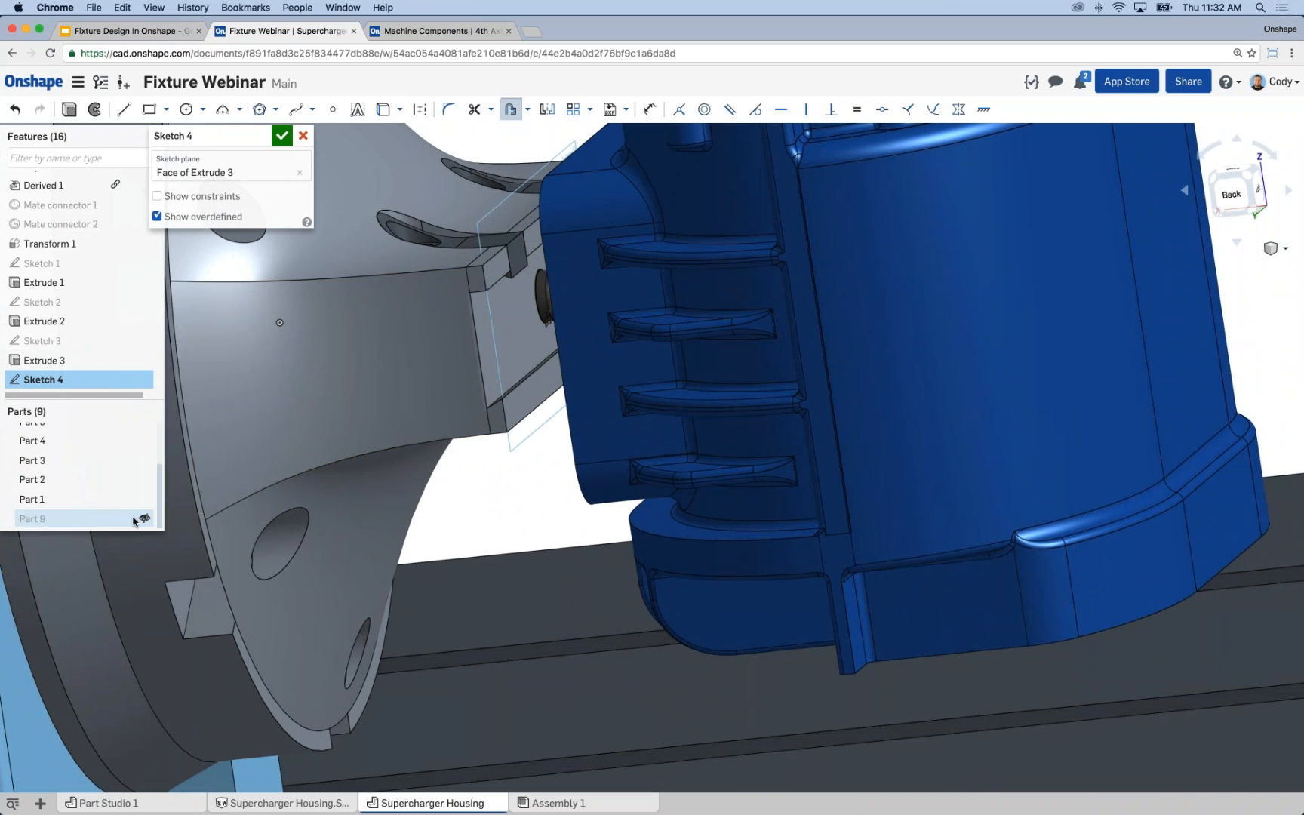
{"action": "left_click", "coordinate": [69, 110]}
{"action": "left_click", "coordinate": [239, 176]}
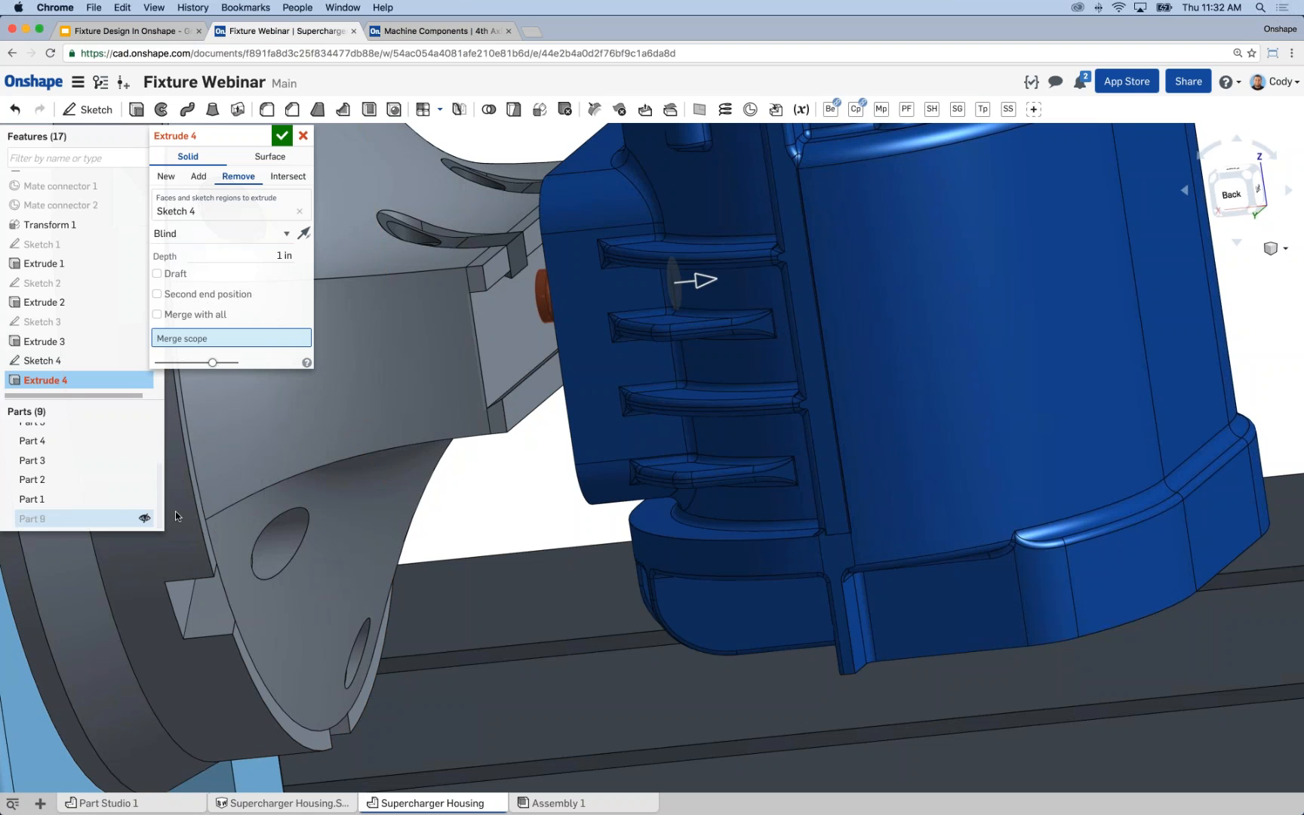
{"action": "left_click", "coordinate": [141, 518]}
{"action": "scroll", "coordinate": [543, 483], "scroll_direction": "down", "scroll_amount": 3}
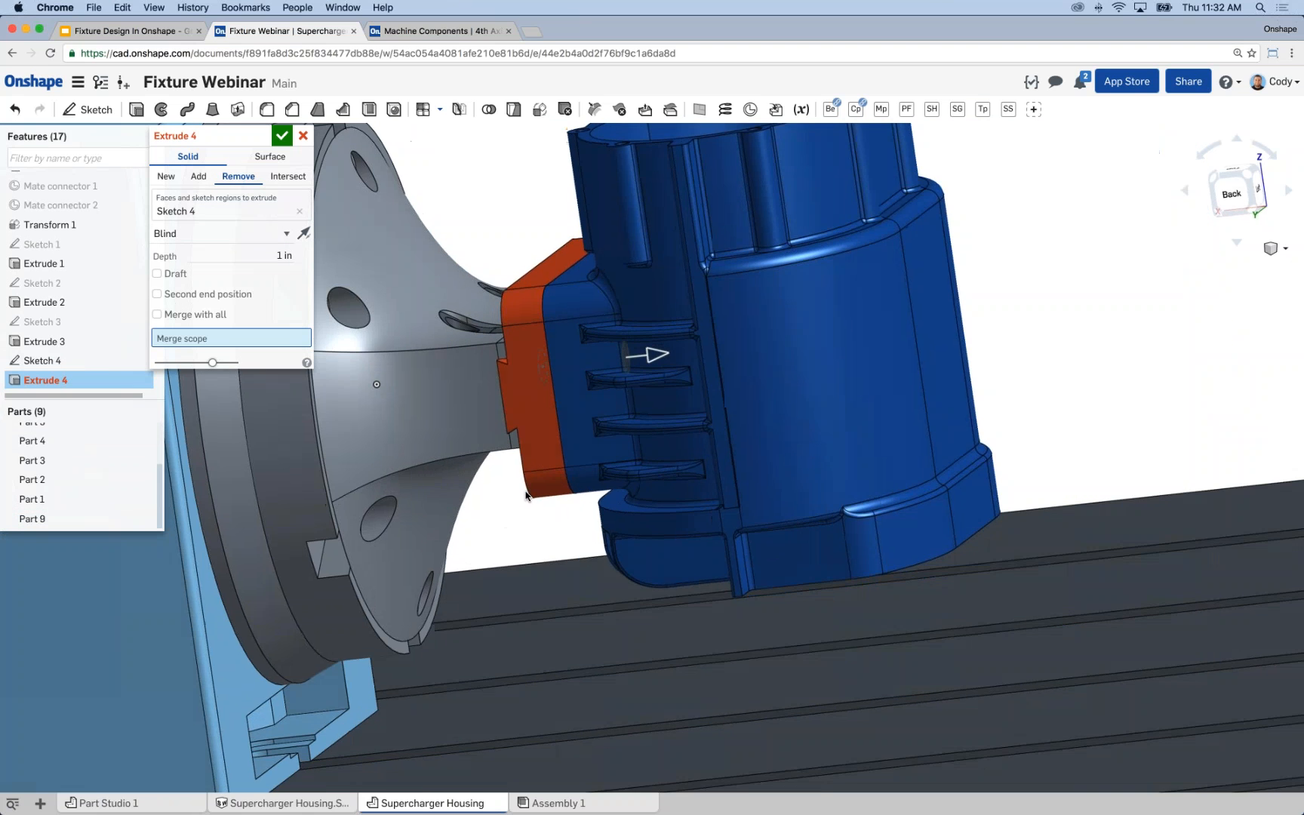
{"action": "right_click_drag", "start_coordinate": [526, 491], "coordinate": [571, 498]}
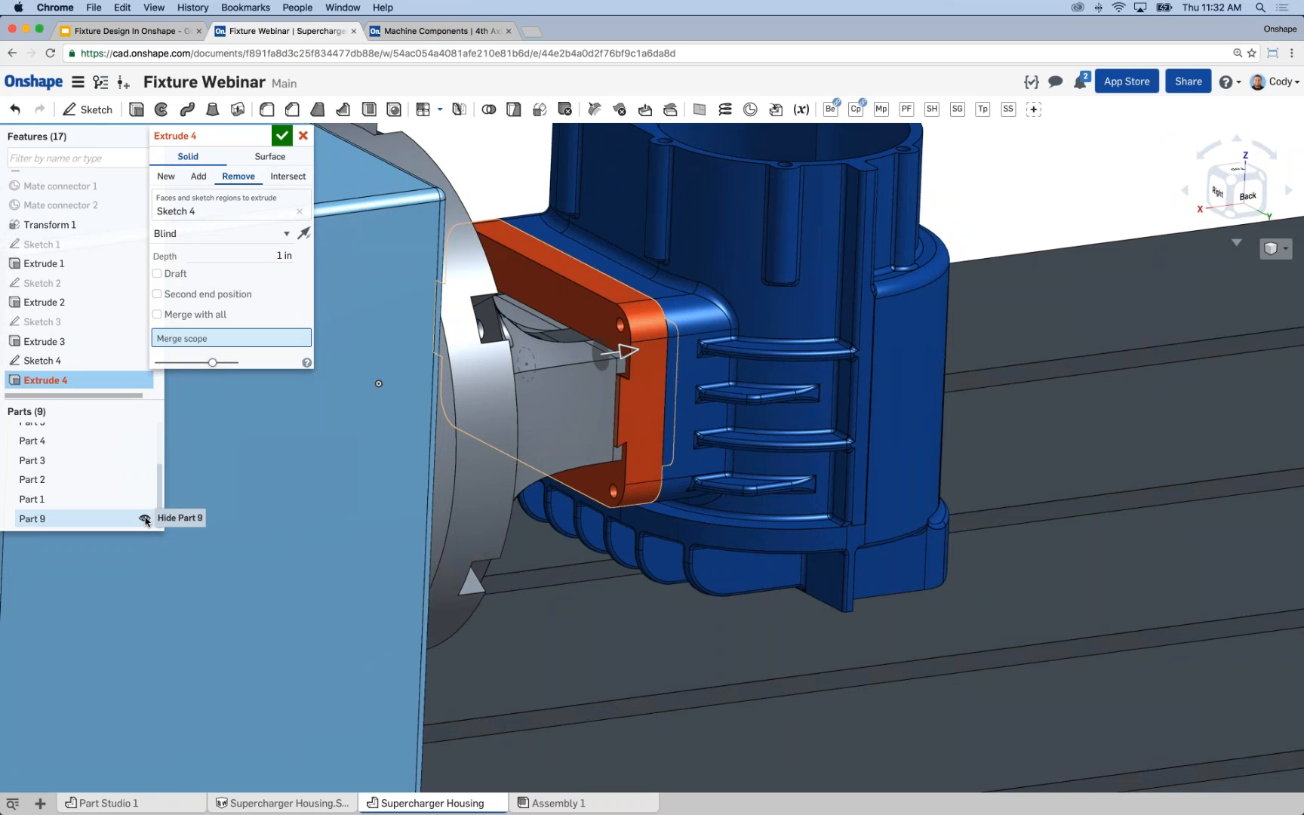
Hide Part 9 and set the clearance cut to end up to the locating pin's end face.
{"action": "left_click", "coordinate": [144, 518]}
{"action": "right_click_drag", "start_coordinate": [532, 513], "coordinate": [427, 504]}
{"action": "left_click", "coordinate": [212, 234]}
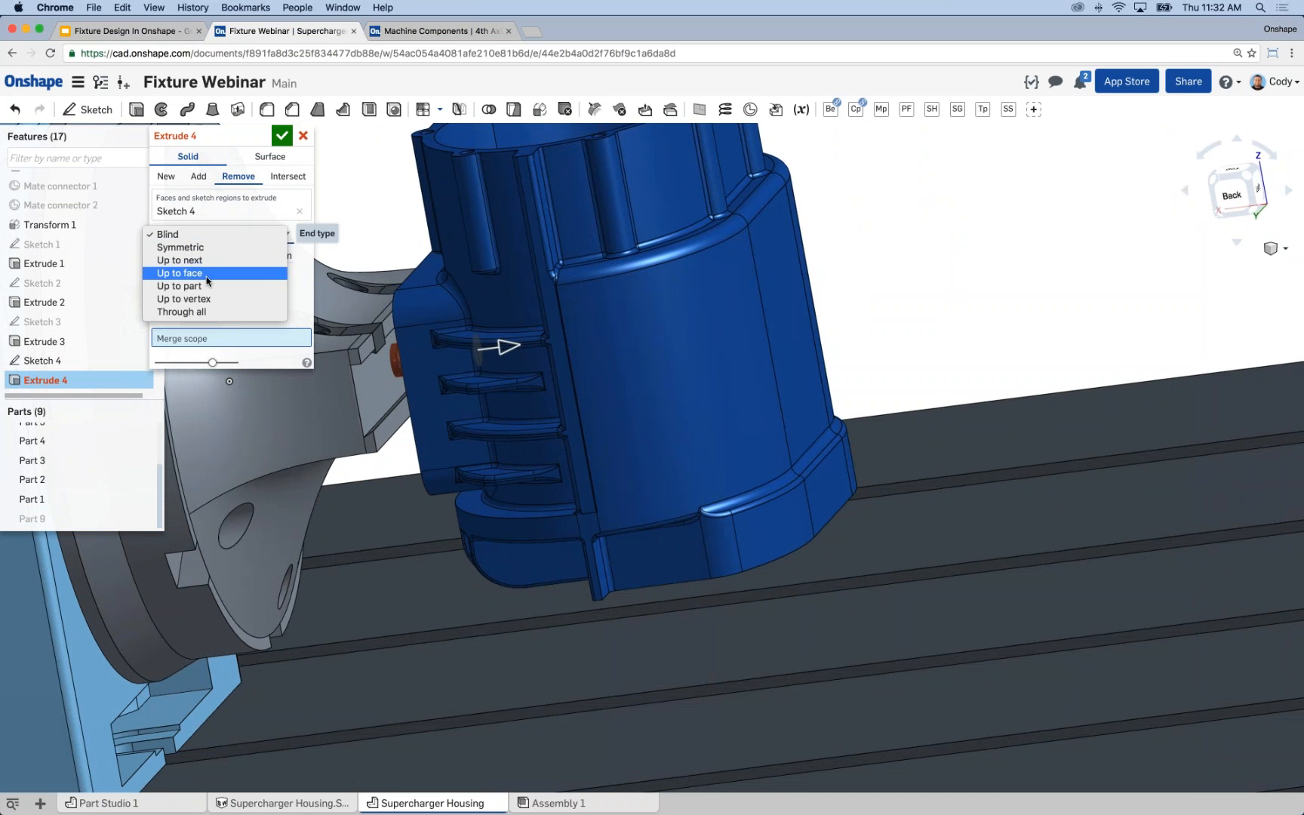
{"action": "left_click", "coordinate": [205, 278]}
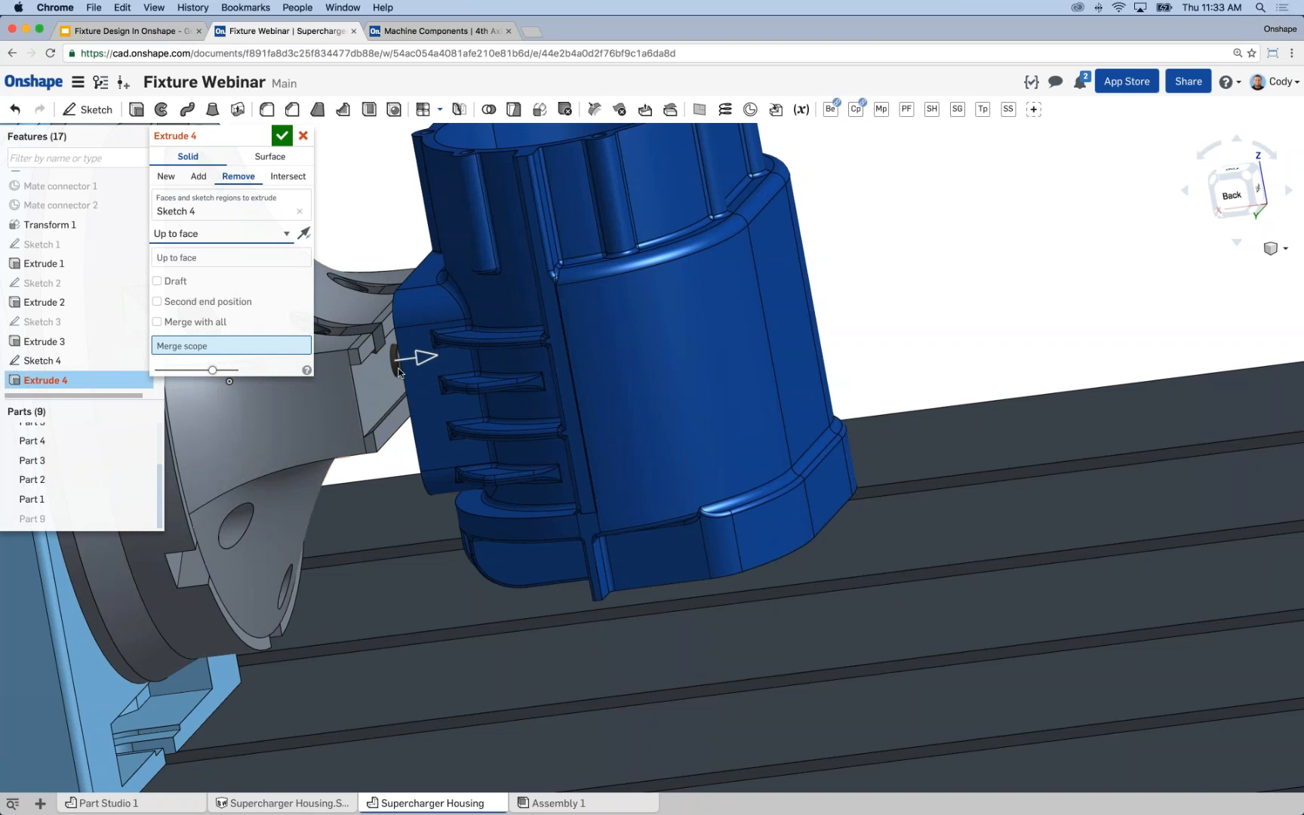
{"action": "scroll", "coordinate": [394, 384], "scroll_direction": "up", "scroll_amount": 5}
{"action": "right_click_drag", "start_coordinate": [404, 386], "coordinate": [427, 346]}
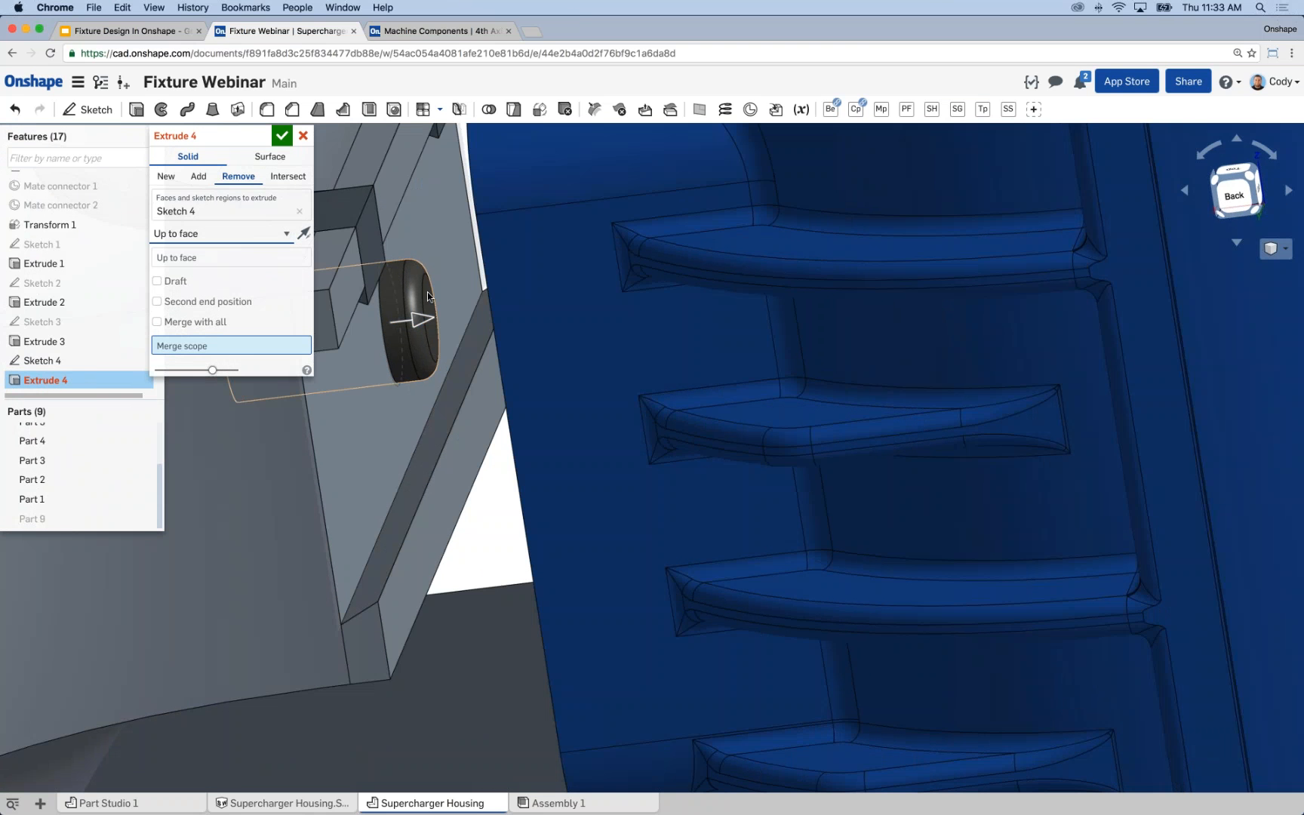
{"action": "left_click", "coordinate": [220, 261]}
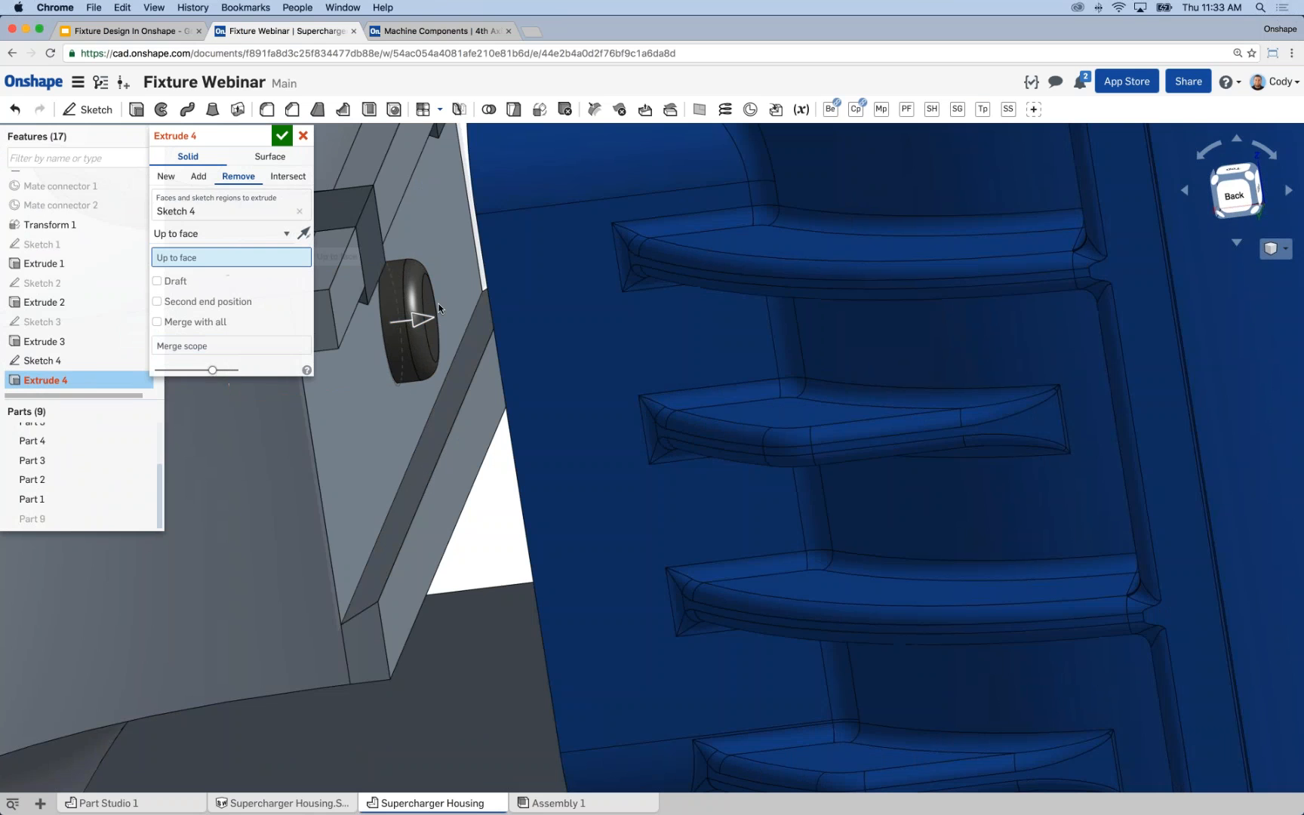
{"action": "left_click", "coordinate": [427, 302]}
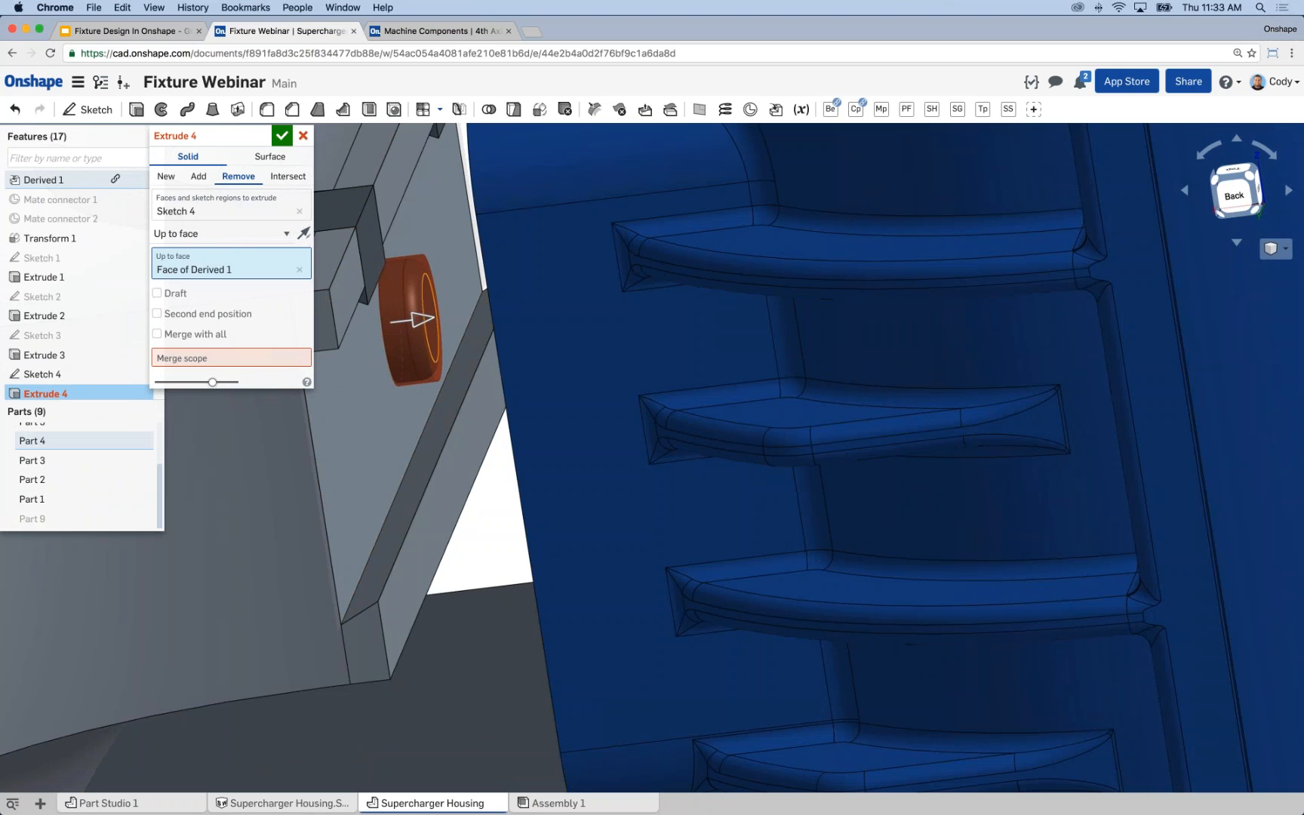
Show Part 9, limit the clearance cut's merge scope to it and accept the extrude.
{"action": "left_click", "coordinate": [251, 359]}
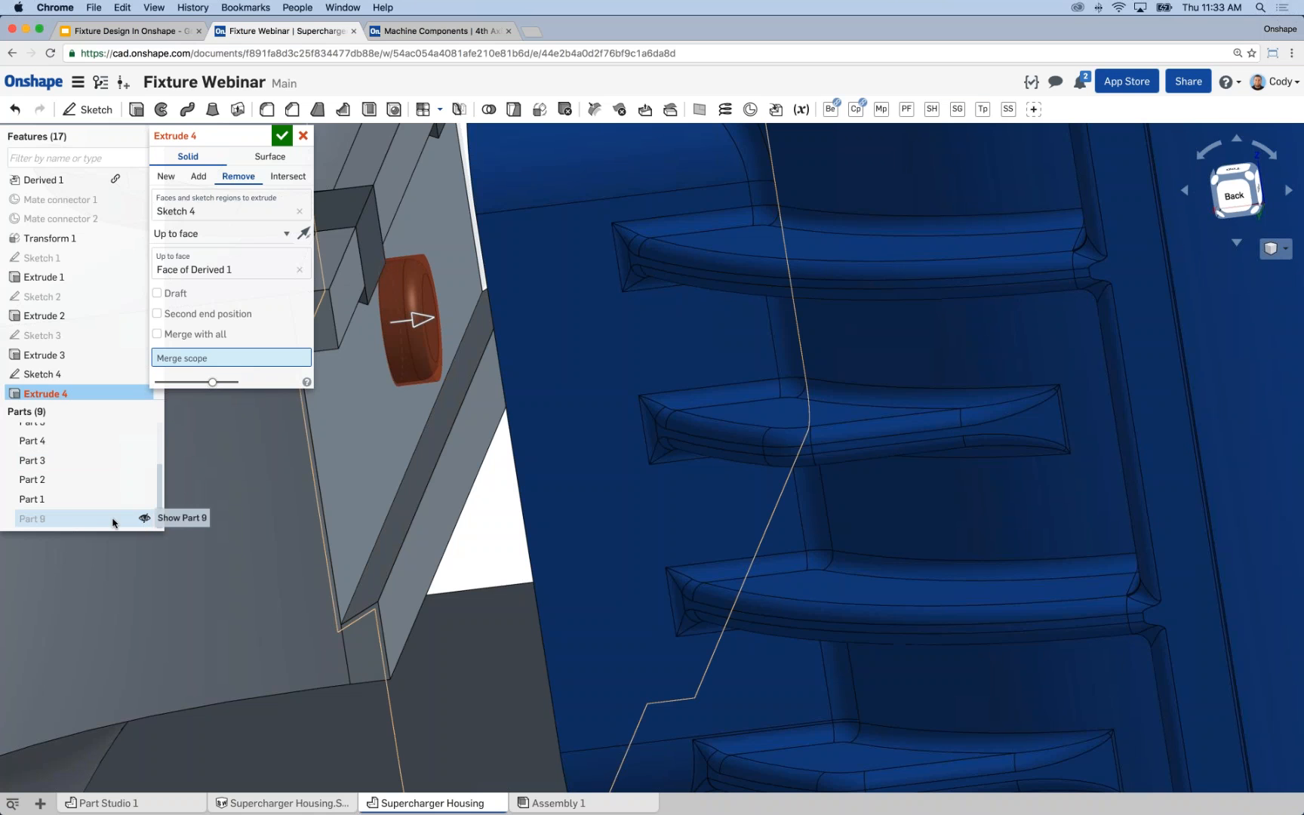
{"action": "left_click", "coordinate": [144, 518]}
{"action": "left_click", "coordinate": [72, 520]}
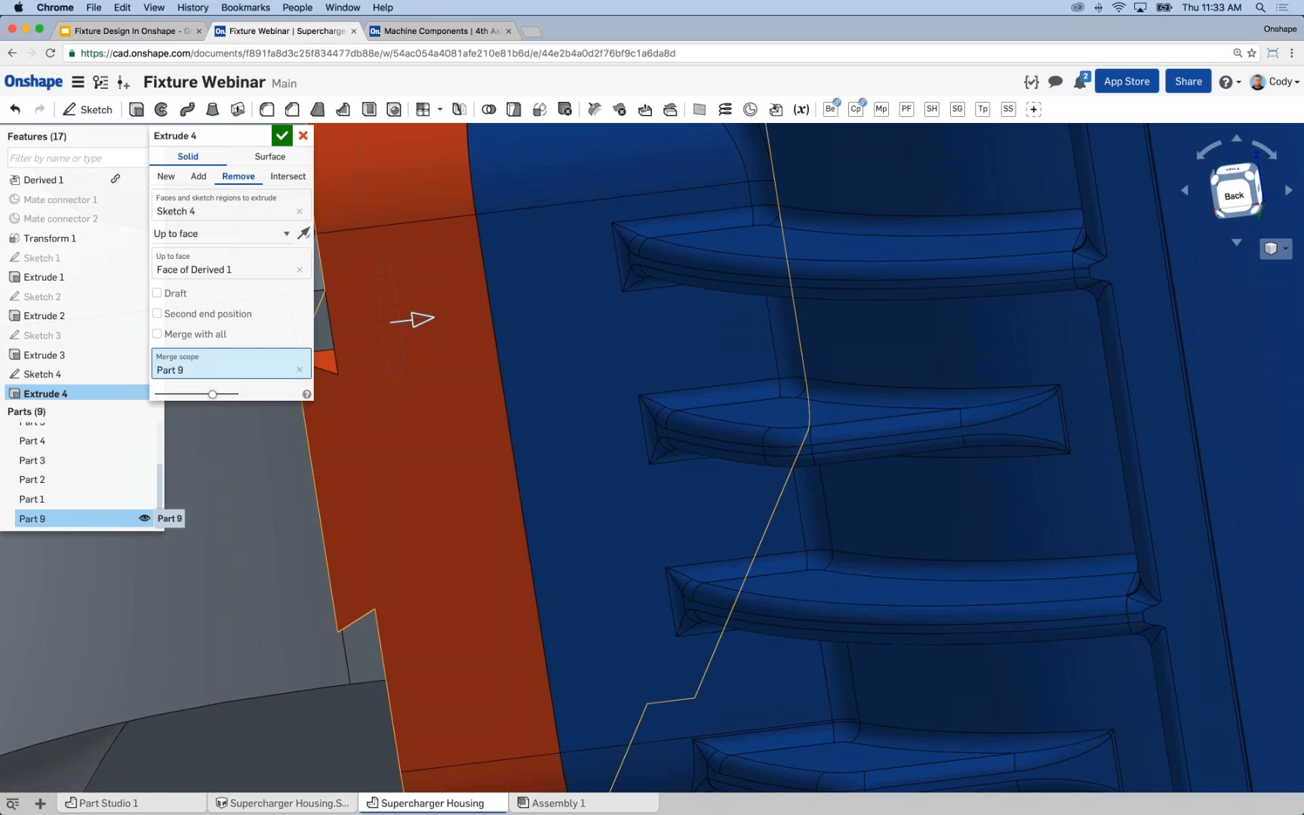
{"action": "scroll", "coordinate": [404, 492], "scroll_direction": "down", "scroll_amount": 5}
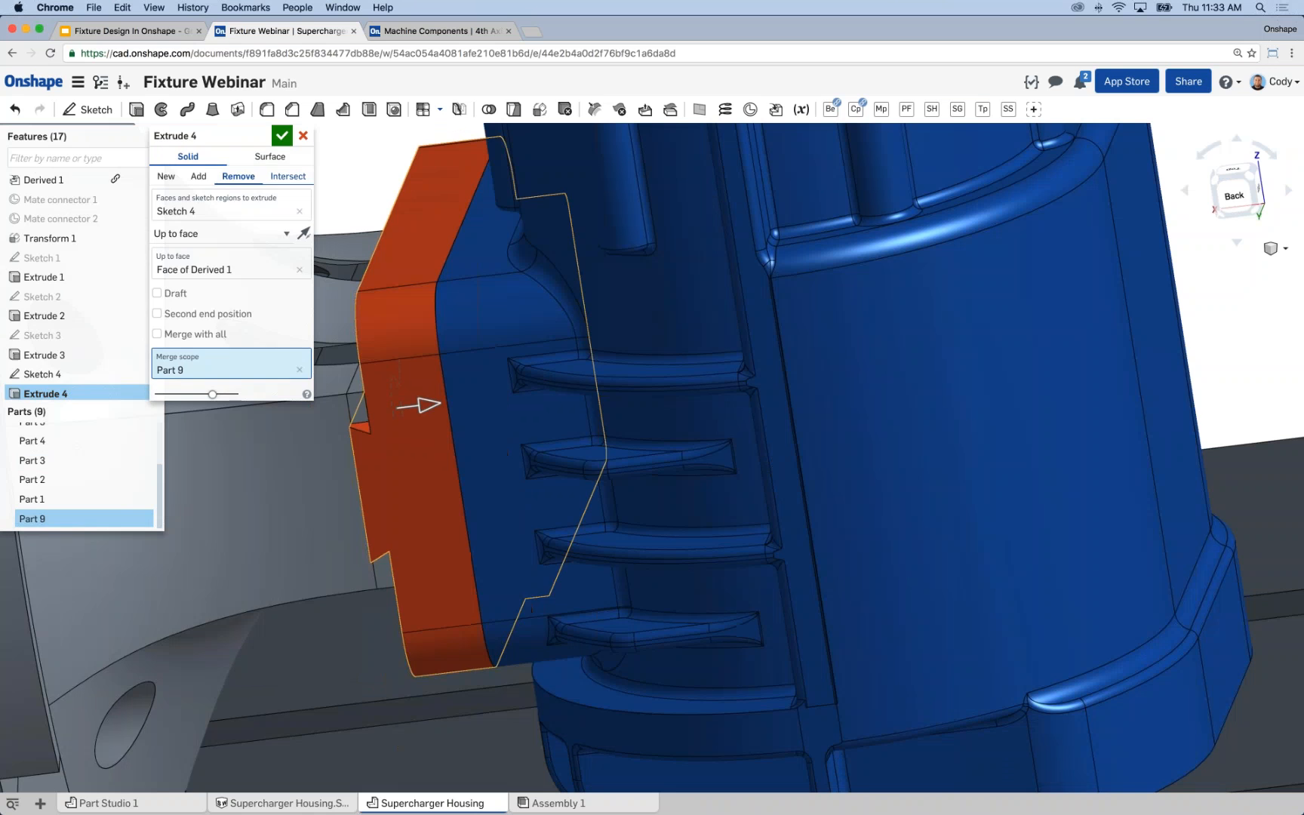
{"action": "left_click", "coordinate": [282, 137]}
Hide all parts except Part 9 and inspect the pin clearance pocket in its dovetail face.
{"action": "right_click_drag", "start_coordinate": [352, 183], "coordinate": [416, 261]}
{"action": "right_click", "coordinate": [417, 264]}
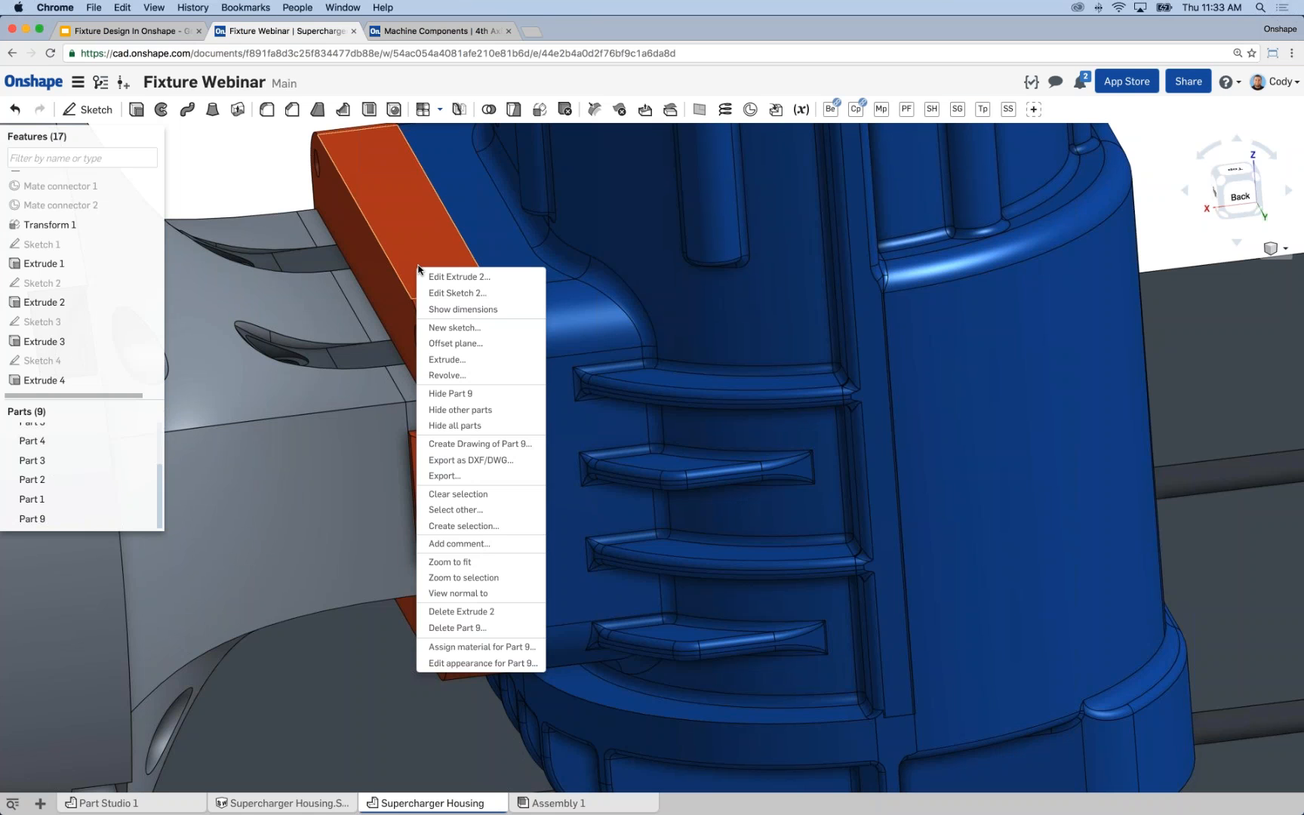
{"action": "left_click", "coordinate": [460, 411]}
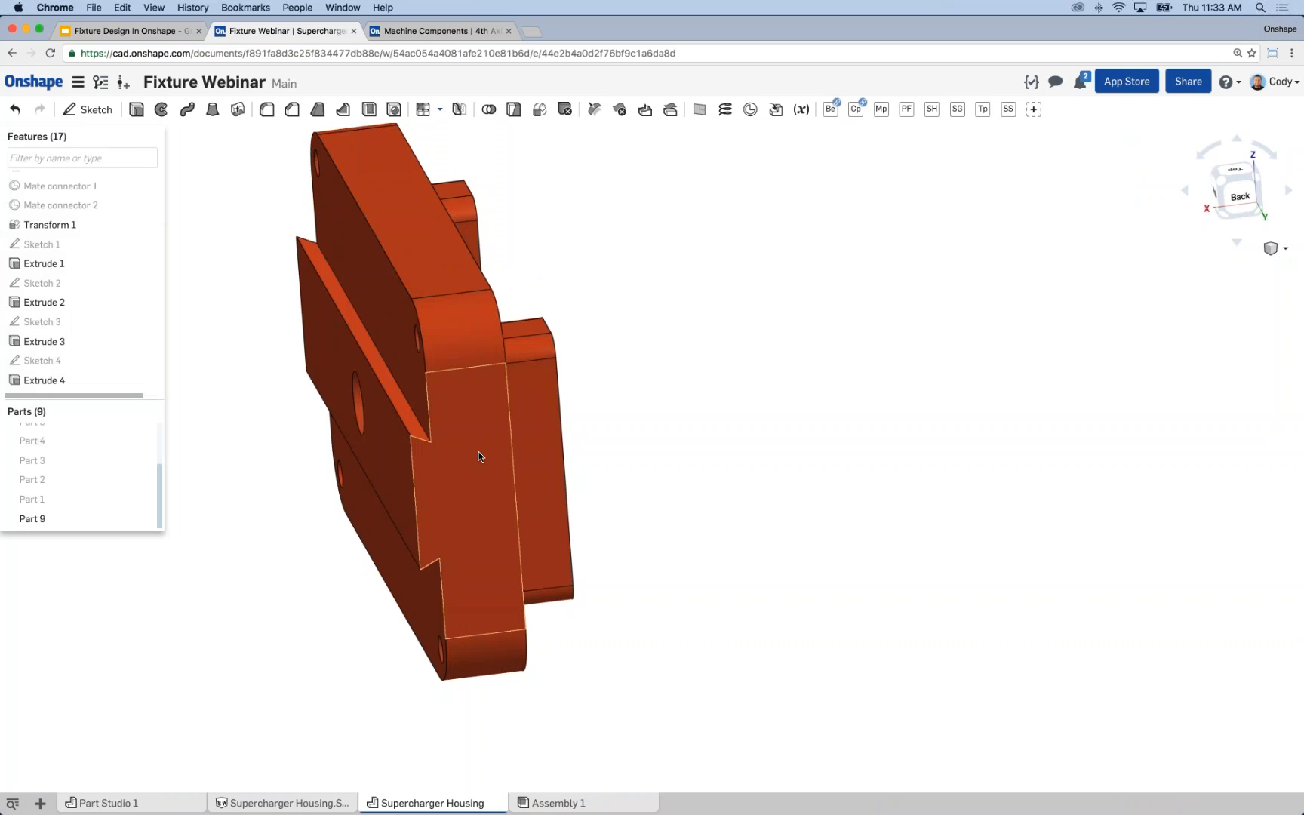
{"action": "mouse_move", "coordinate": [473, 445]}
{"action": "right_mouse_down"}
{"action": "mouse_move", "coordinate": [454, 445]}
{"action": "mouse_move", "coordinate": [695, 451]}
{"action": "mouse_move", "coordinate": [594, 410]}
{"action": "mouse_move", "coordinate": [682, 431]}
{"action": "mouse_move", "coordinate": [706, 444]}
{"action": "mouse_move", "coordinate": [615, 432]}
{"action": "mouse_move", "coordinate": [674, 427]}
{"action": "mouse_move", "coordinate": [735, 484]}
{"action": "mouse_move", "coordinate": [673, 485]}
{"action": "mouse_move", "coordinate": [558, 546]}
{"action": "right_mouse_up"}
{"action": "scroll", "coordinate": [678, 451], "scroll_direction": "down", "scroll_amount": 5}
{"action": "scroll", "coordinate": [688, 423], "scroll_direction": "up", "scroll_amount": 5}
{"action": "scroll", "coordinate": [558, 547], "scroll_direction": "up", "scroll_amount": 3}
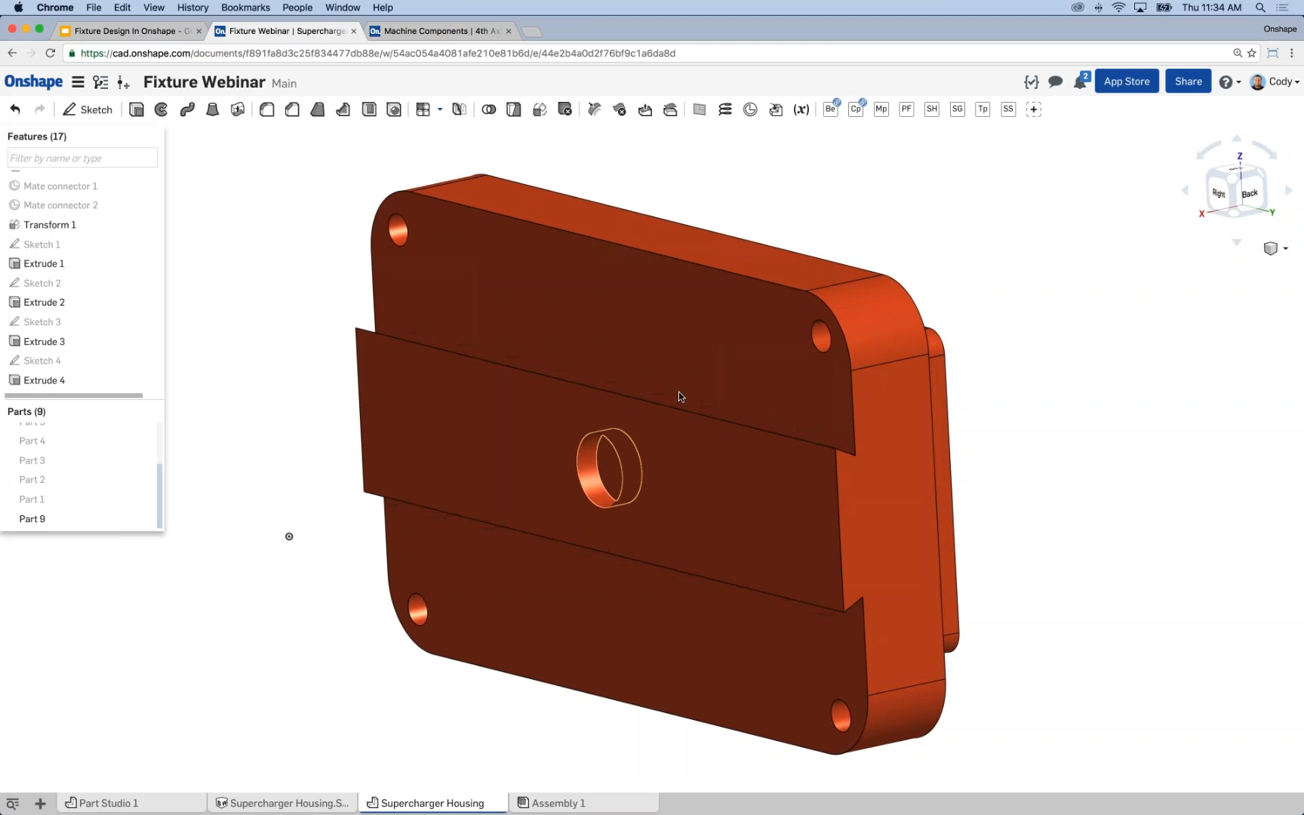
{"action": "right_click_drag", "start_coordinate": [693, 381], "coordinate": [678, 414]}
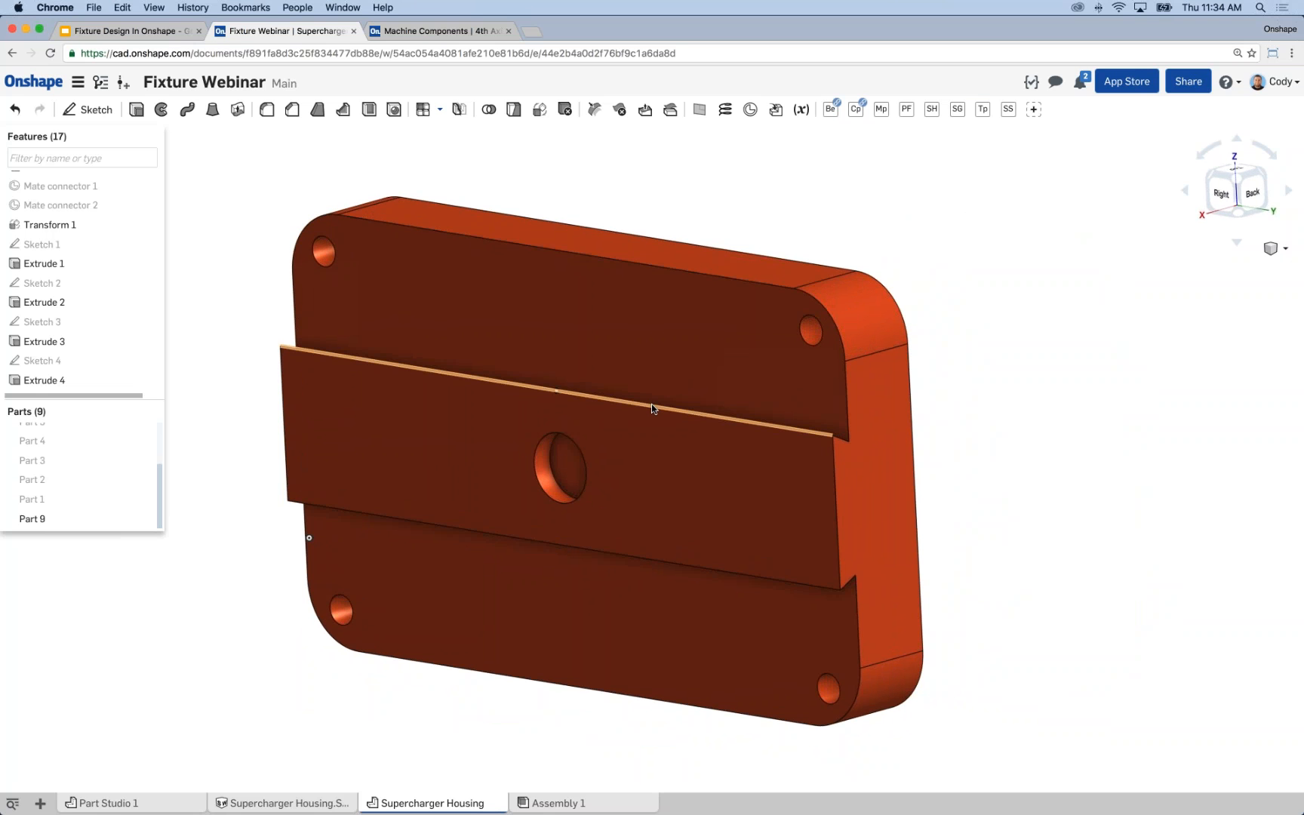
Sketch on the top face of the raised U-shaped boss and project its two sharp inside corner points.
{"action": "right_click_drag", "start_coordinate": [722, 396], "coordinate": [603, 189]}
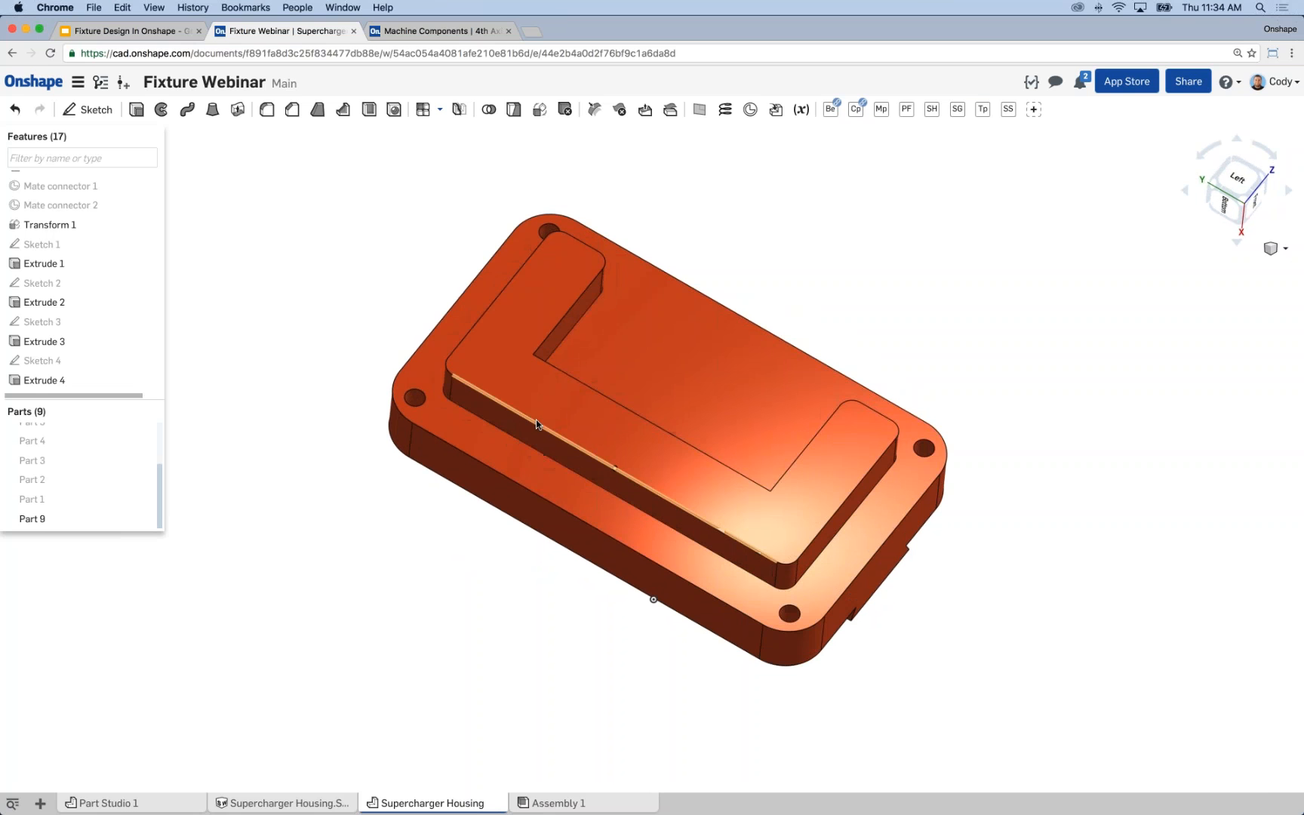
{"action": "left_click", "coordinate": [534, 396]}
{"action": "key", "text": "s"}
{"action": "left_click", "coordinate": [555, 407]}
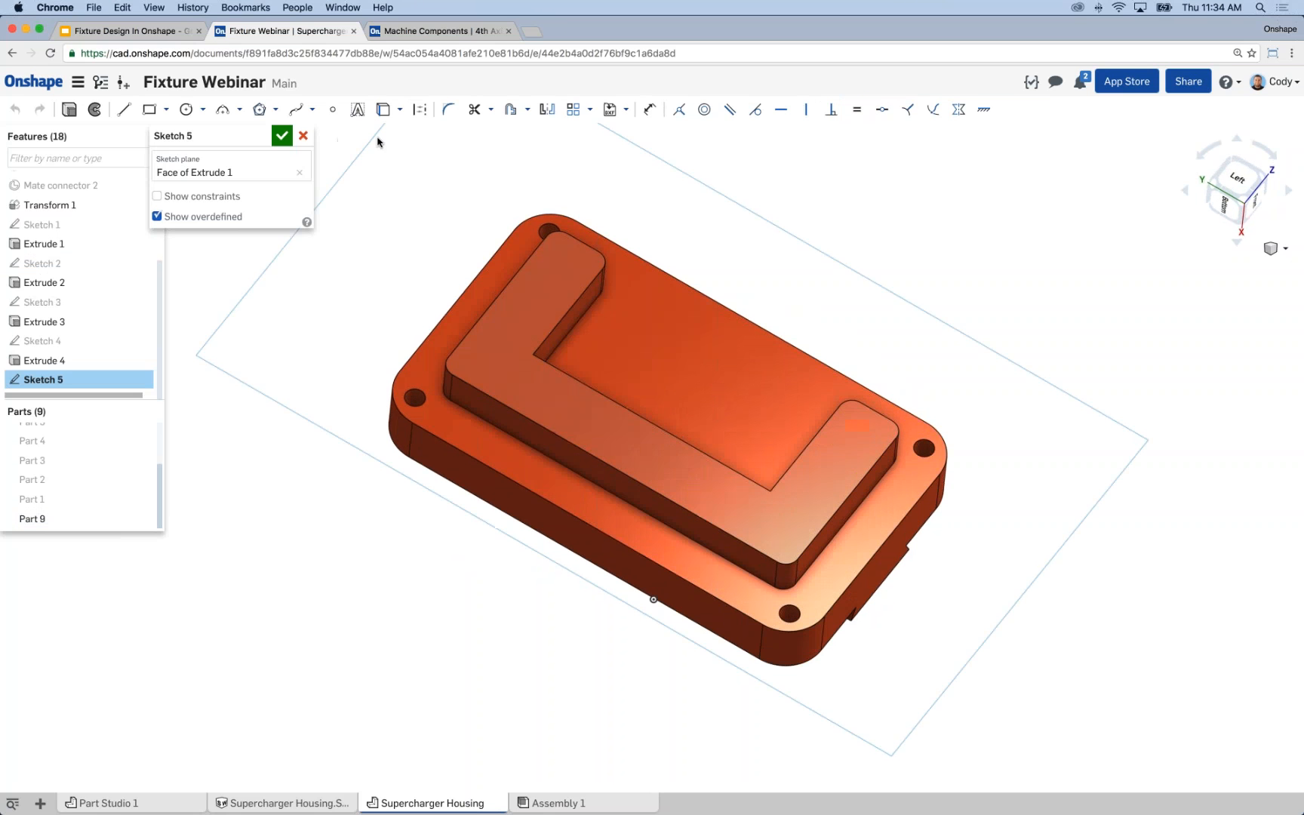
{"action": "left_click", "coordinate": [383, 110]}
{"action": "left_click", "coordinate": [648, 525]}
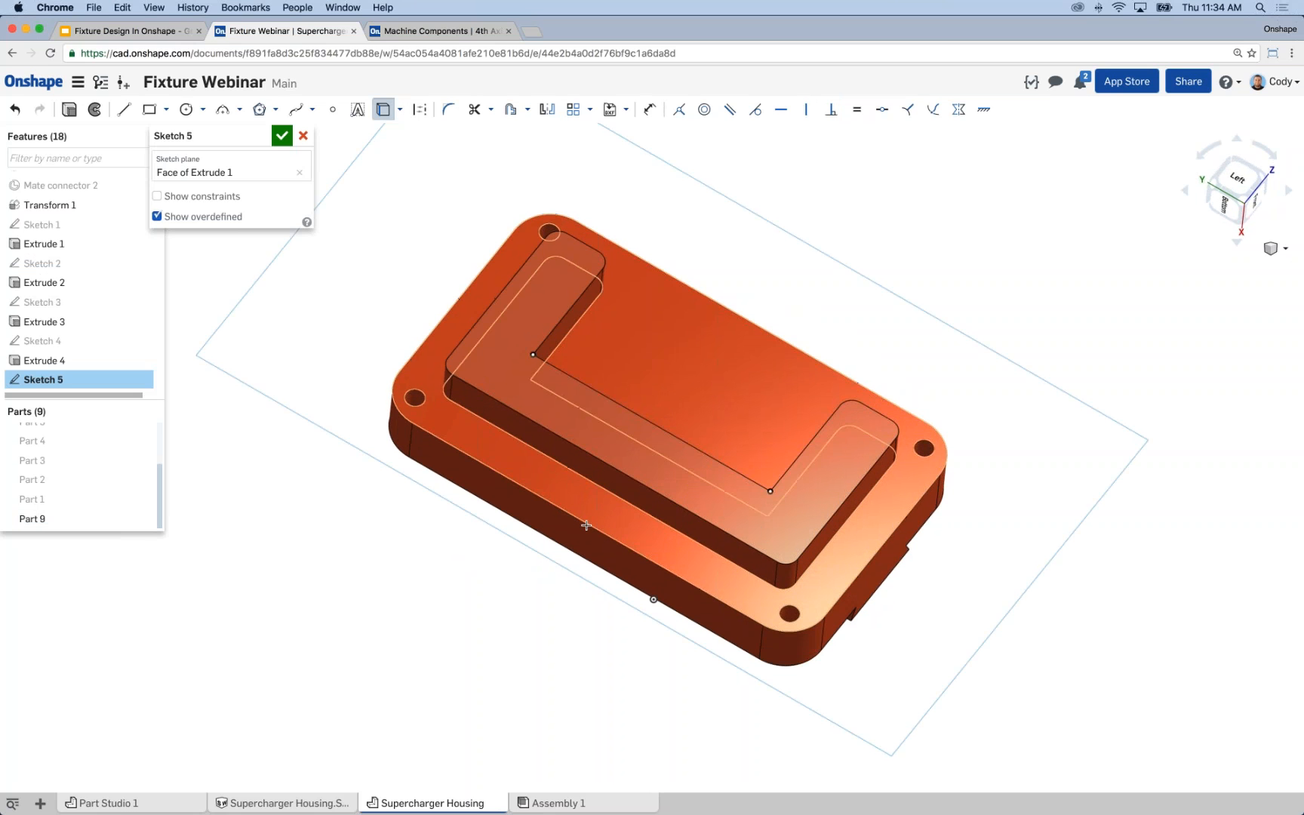
{"action": "left_click", "coordinate": [282, 136]}
Place simple blind holes, 0.125 in diameter and 0.25 in deep, at the two projected corner points in Part 9.
{"action": "middle_click_drag", "start_coordinate": [302, 202], "coordinate": [359, 216]}
{"action": "left_click", "coordinate": [394, 109]}
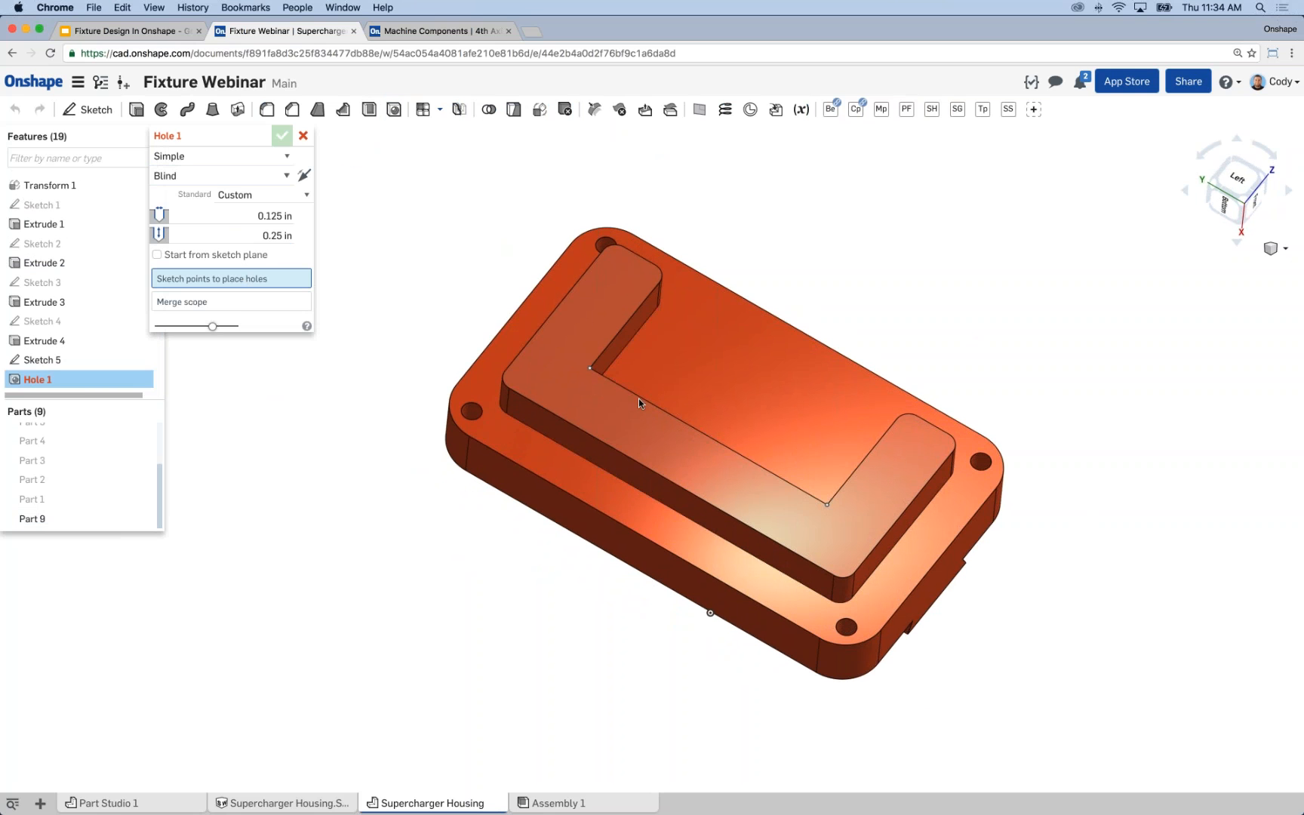
{"action": "left_click", "coordinate": [590, 369]}
{"action": "left_click", "coordinate": [826, 507]}
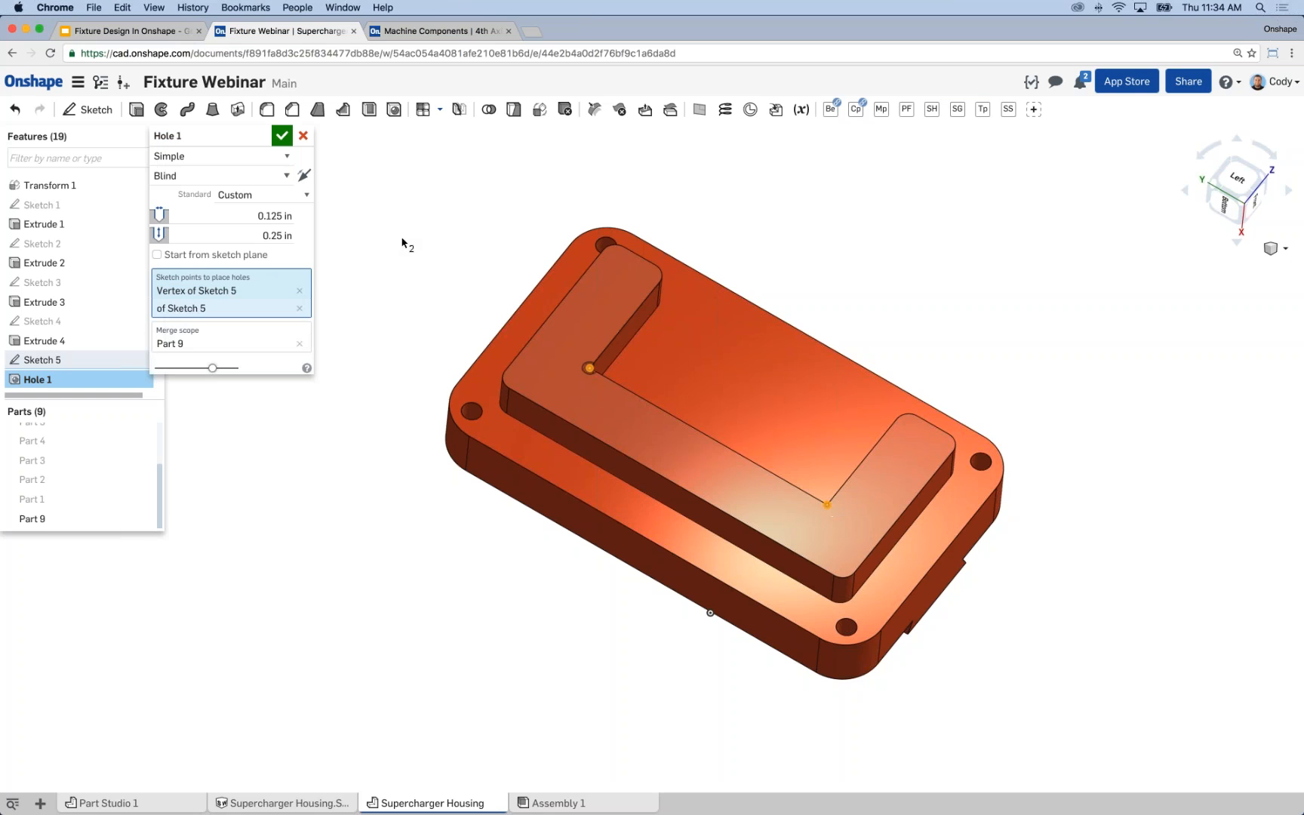
{"action": "mouse_move", "coordinate": [407, 245]}
{"action": "right_mouse_down"}
{"action": "mouse_move", "coordinate": [414, 271]}
{"action": "mouse_move", "coordinate": [414, 187]}
{"action": "mouse_move", "coordinate": [417, 303]}
{"action": "right_mouse_up"}
{"action": "key", "text": "Return"}
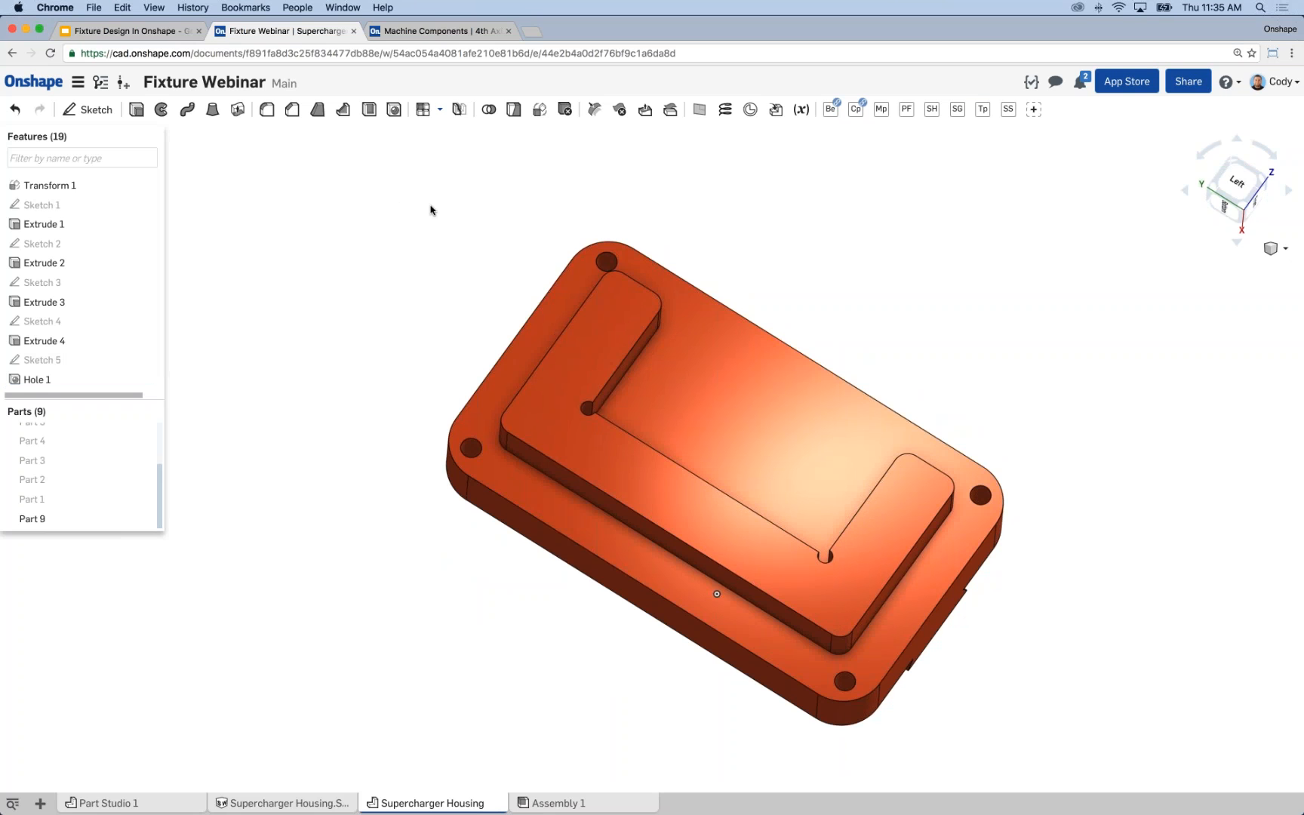
{"action": "right_click_drag", "start_coordinate": [480, 282], "coordinate": [510, 270]}
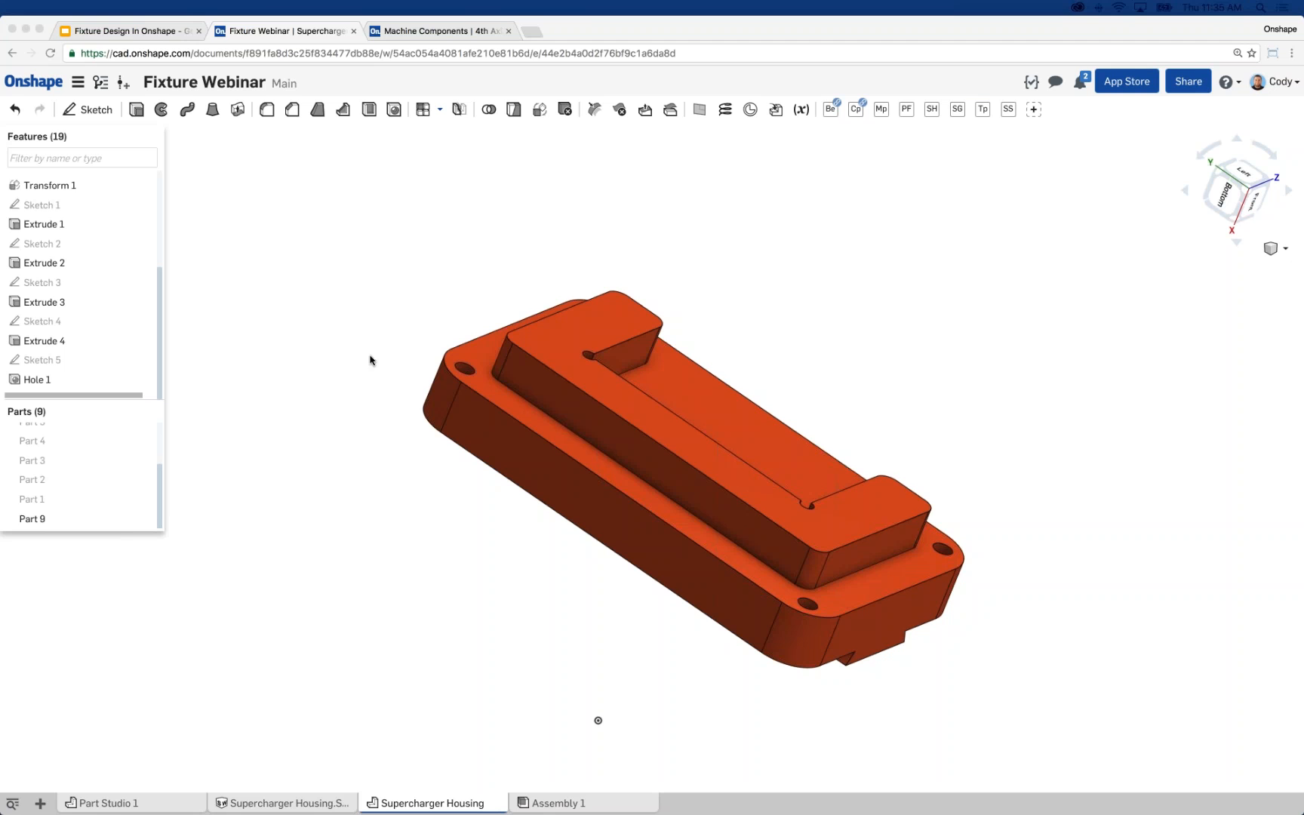
{"action": "right_click", "coordinate": [248, 195]}
{"action": "right_click", "coordinate": [318, 182]}
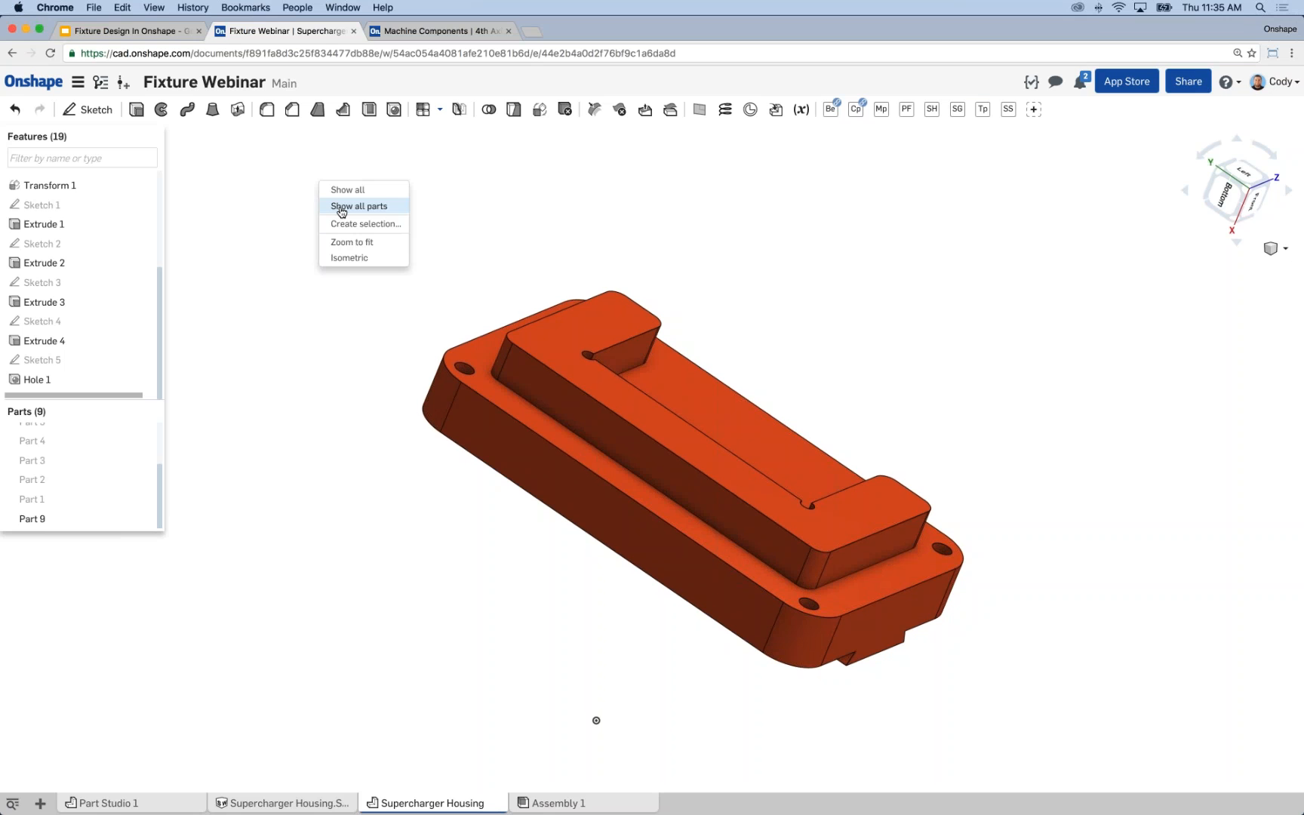
{"action": "left_click", "coordinate": [1161, 322]}
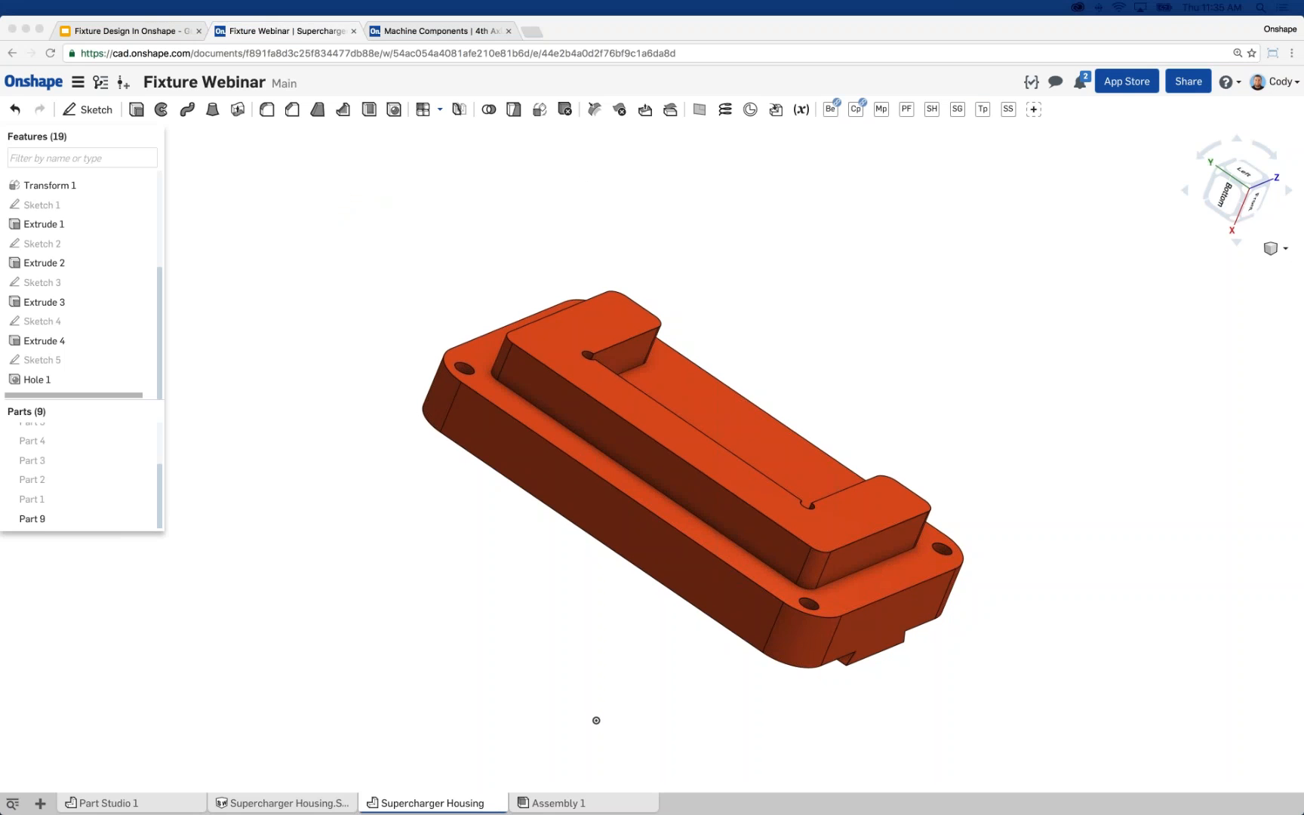
{"action": "left_click", "coordinate": [422, 262]}
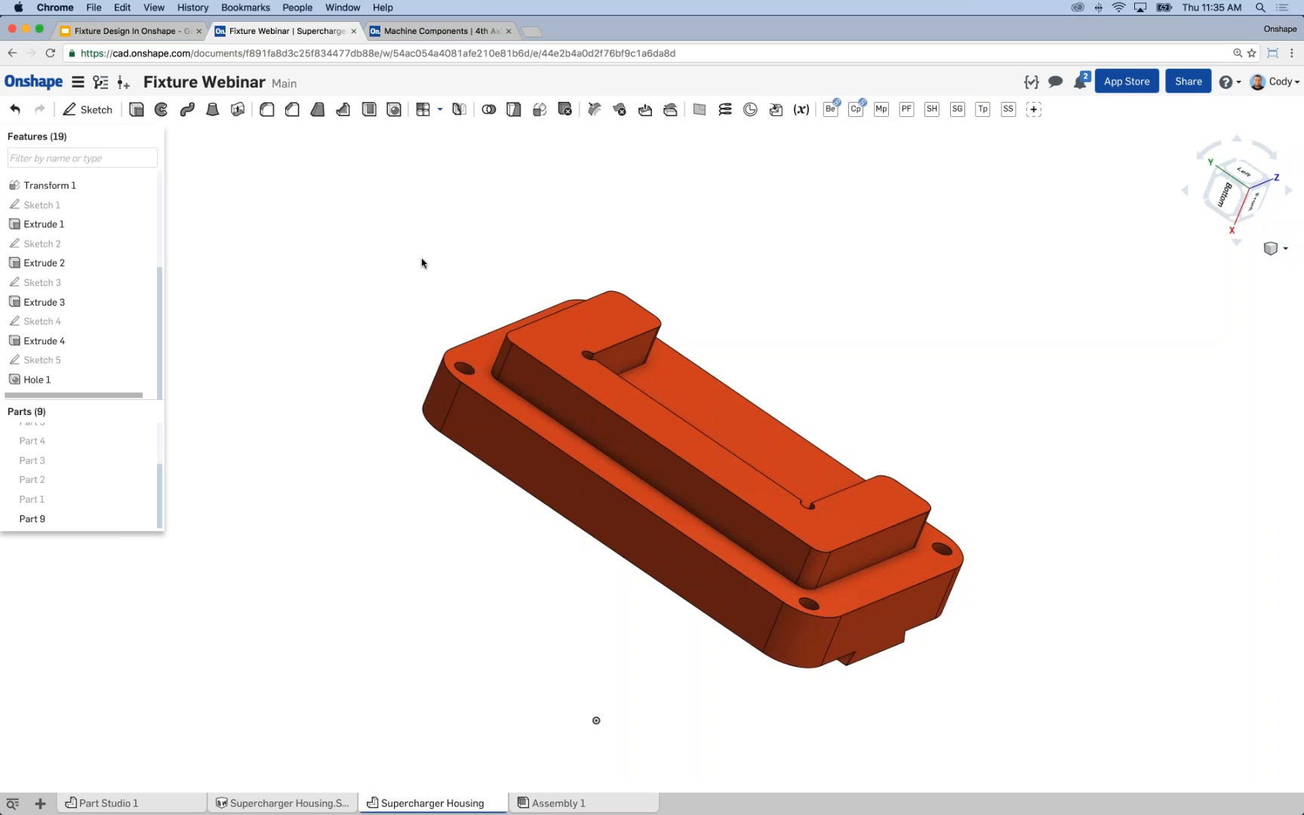
{"action": "middle_click_drag", "start_coordinate": [405, 295], "coordinate": [386, 282]}
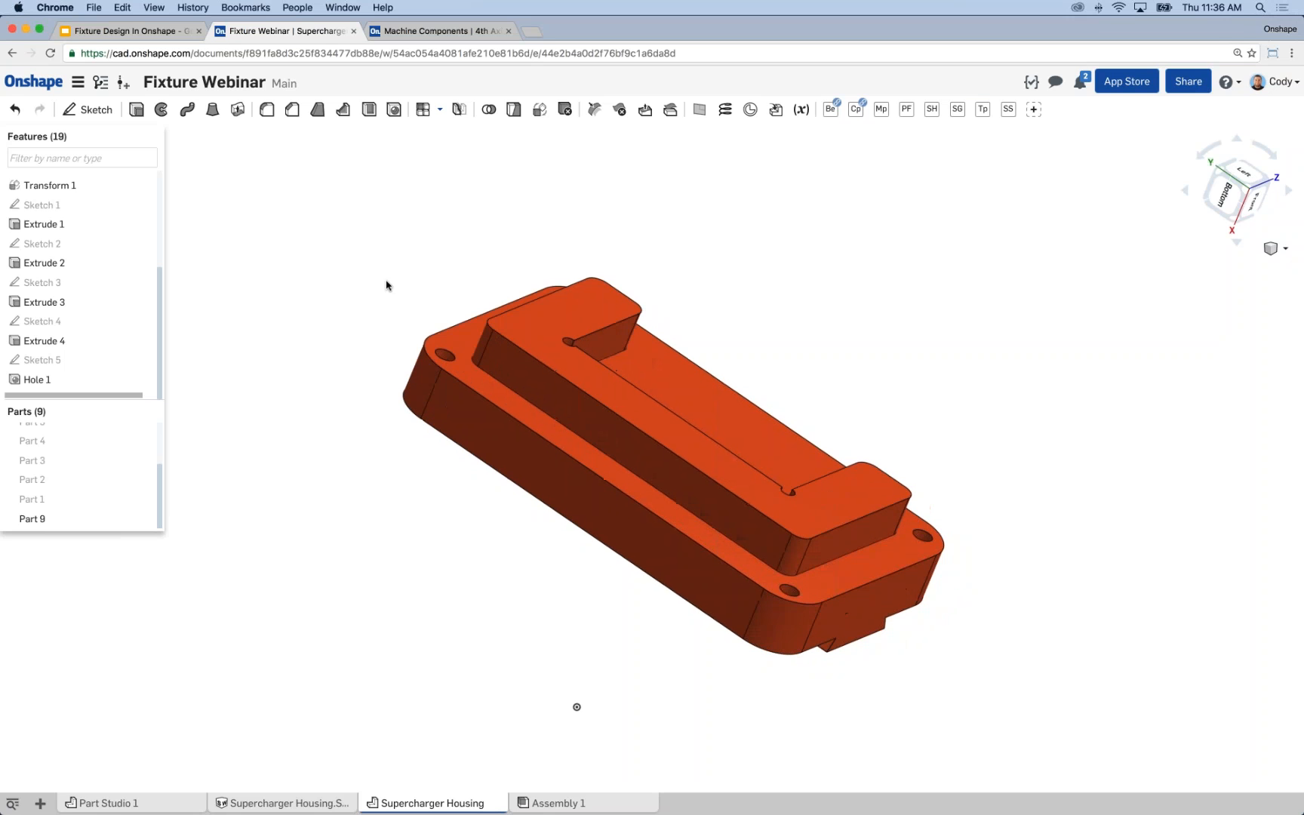
Reopen Sketch 5, display the constraints on its two corner points and close it without saving changes.
{"action": "right_click", "coordinate": [52, 360]}
{"action": "left_click", "coordinate": [74, 384]}
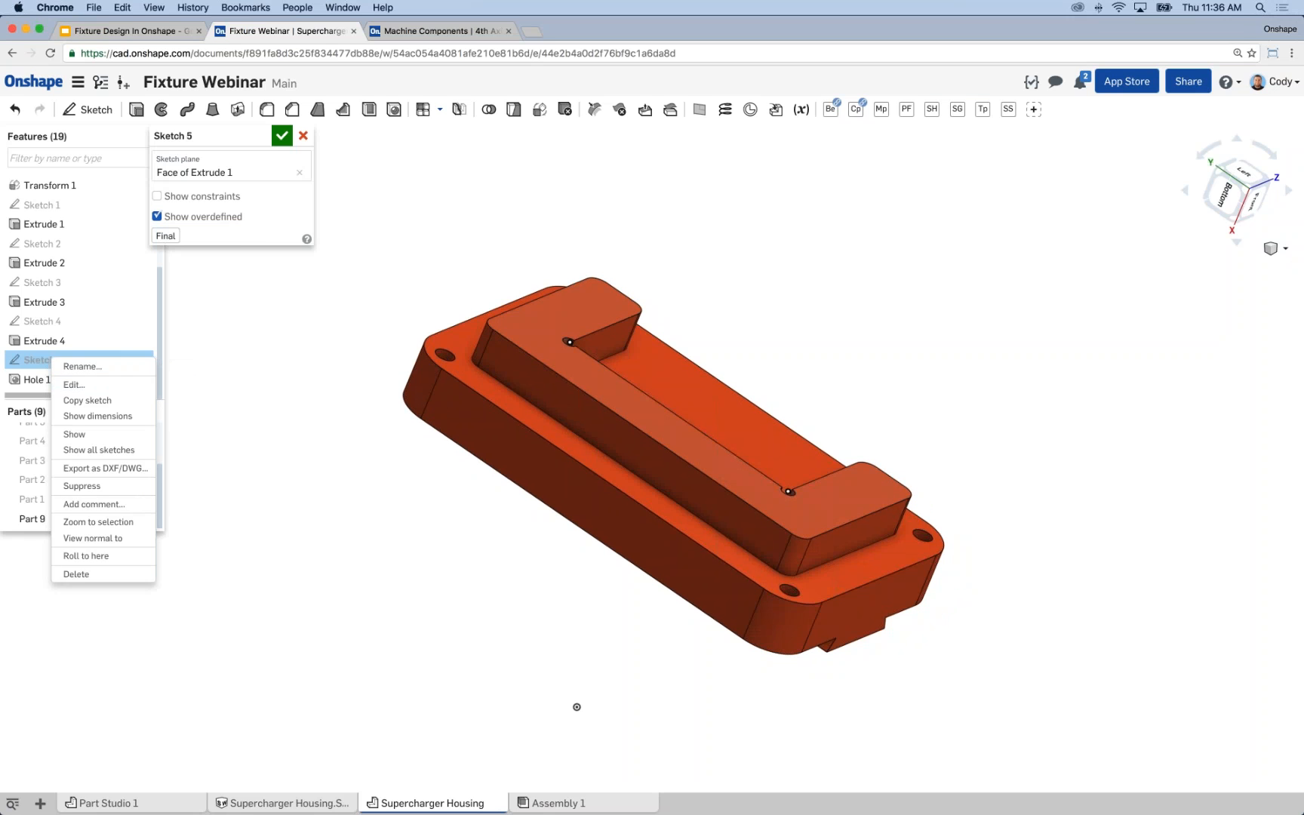
{"action": "left_click", "coordinate": [157, 198]}
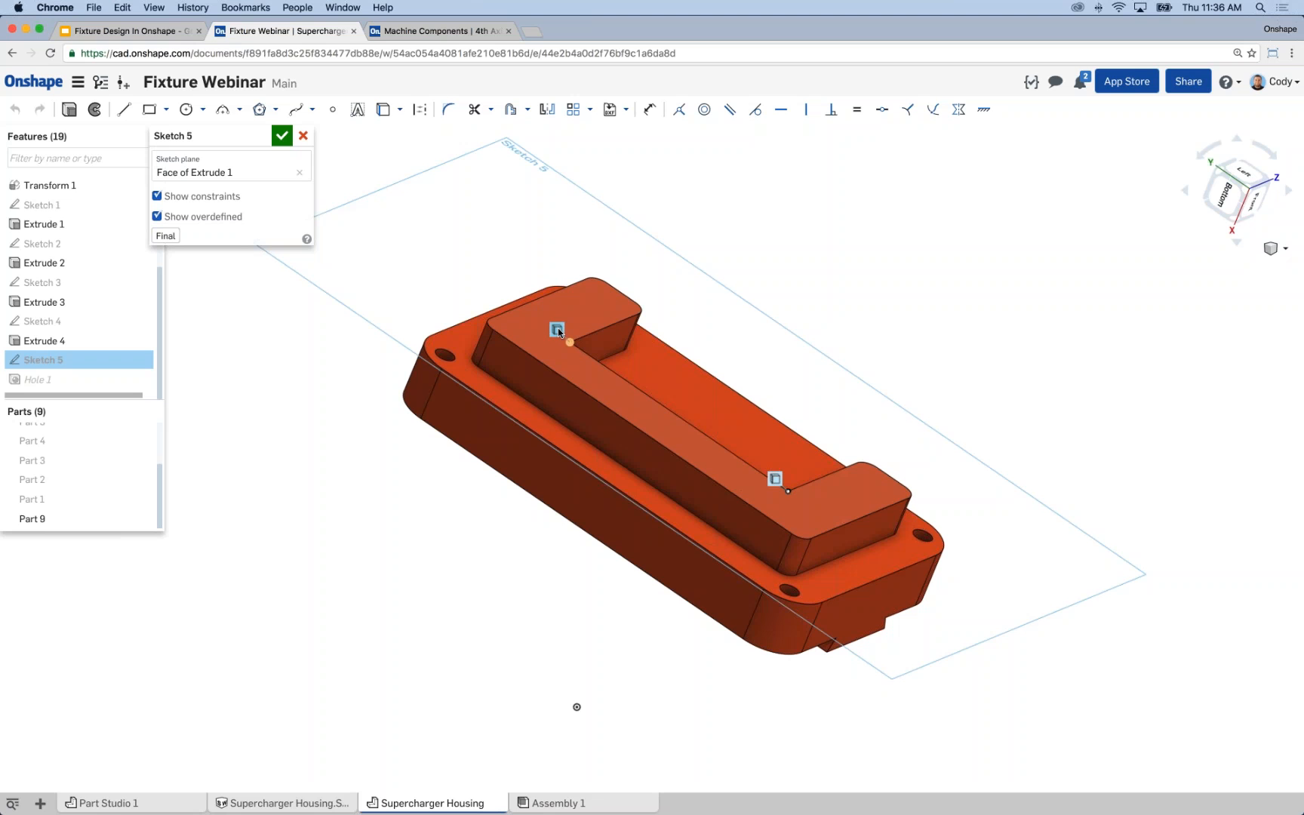
{"action": "left_click", "coordinate": [303, 137]}
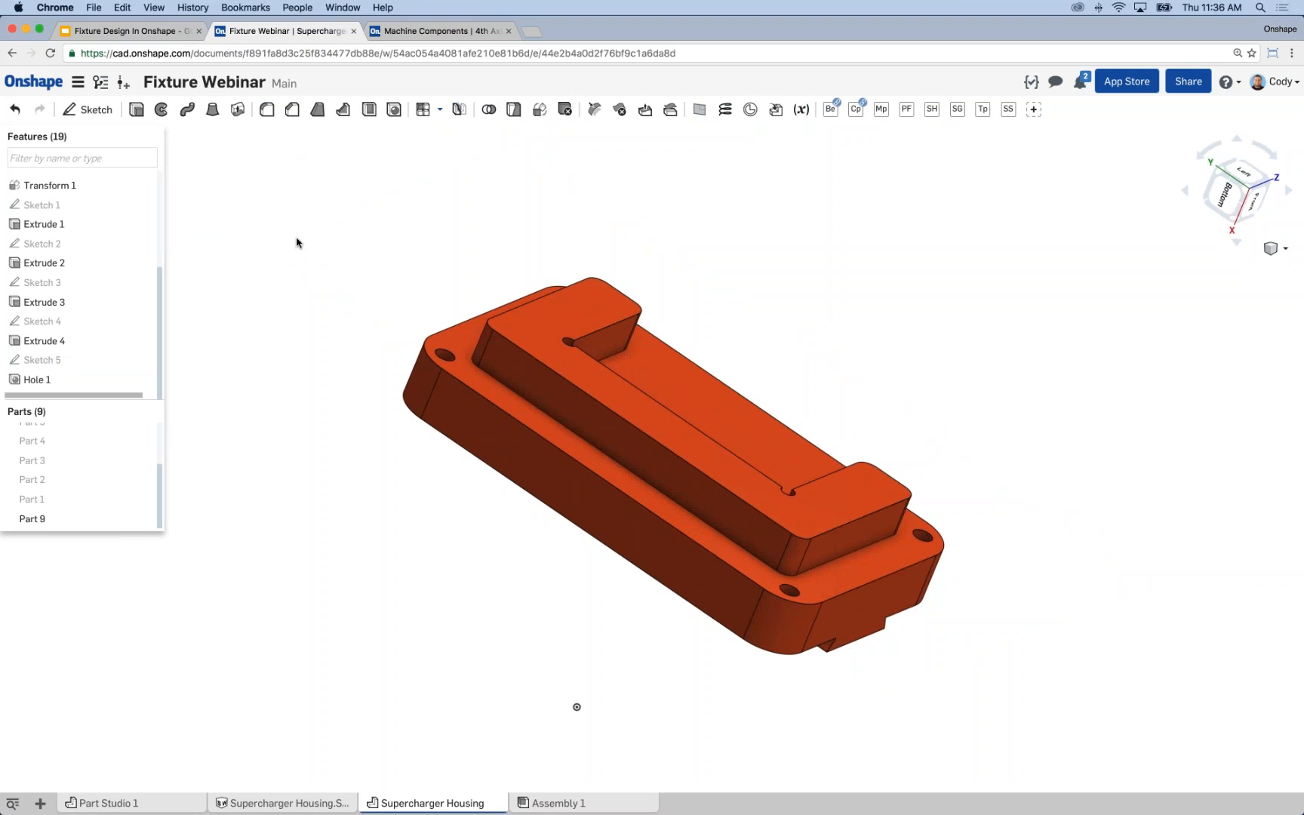
Show all parts again and view the fixture part between the supercharger housing and the fourth-axis mount.
{"action": "scroll", "coordinate": [592, 368], "scroll_direction": "up", "scroll_amount": 3}
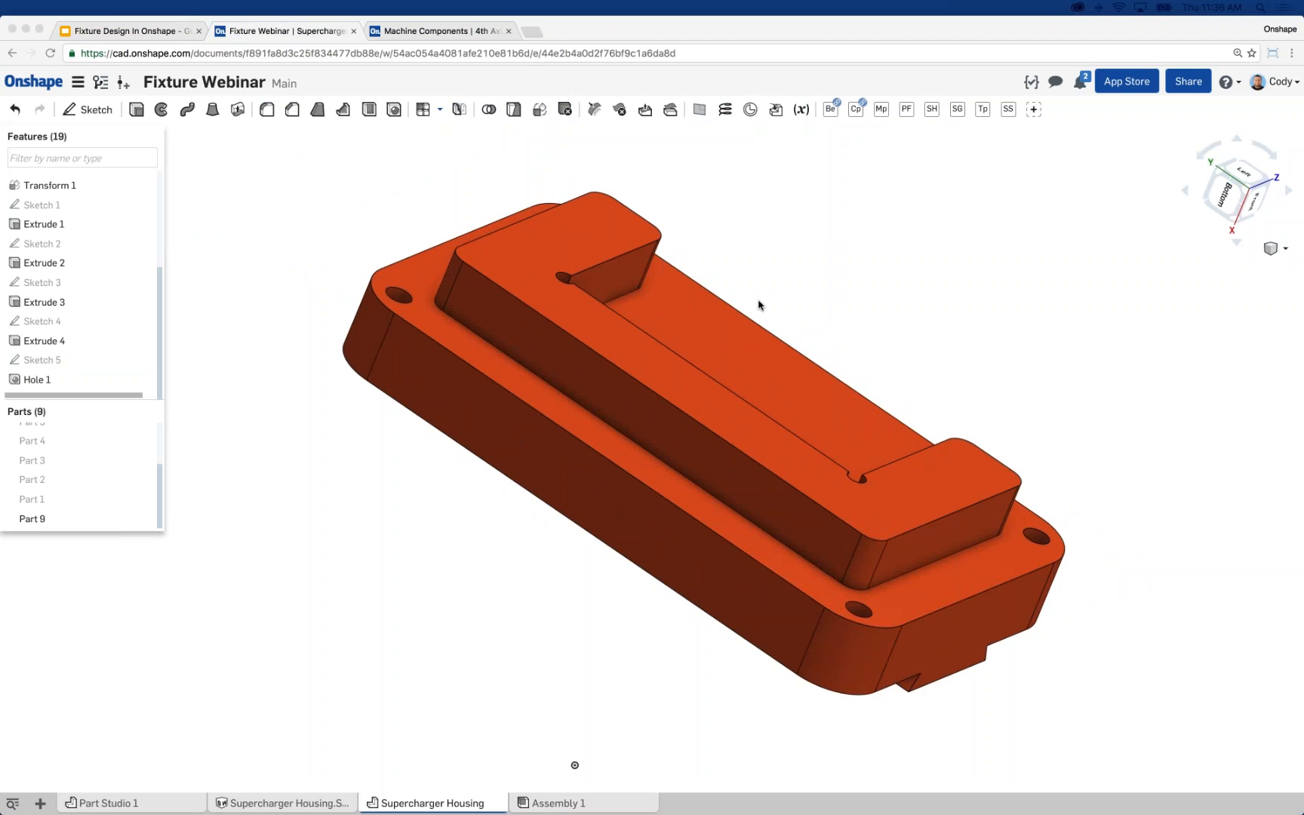
{"action": "left_click", "coordinate": [270, 191]}
{"action": "right_click_drag", "start_coordinate": [317, 184], "coordinate": [299, 209]}
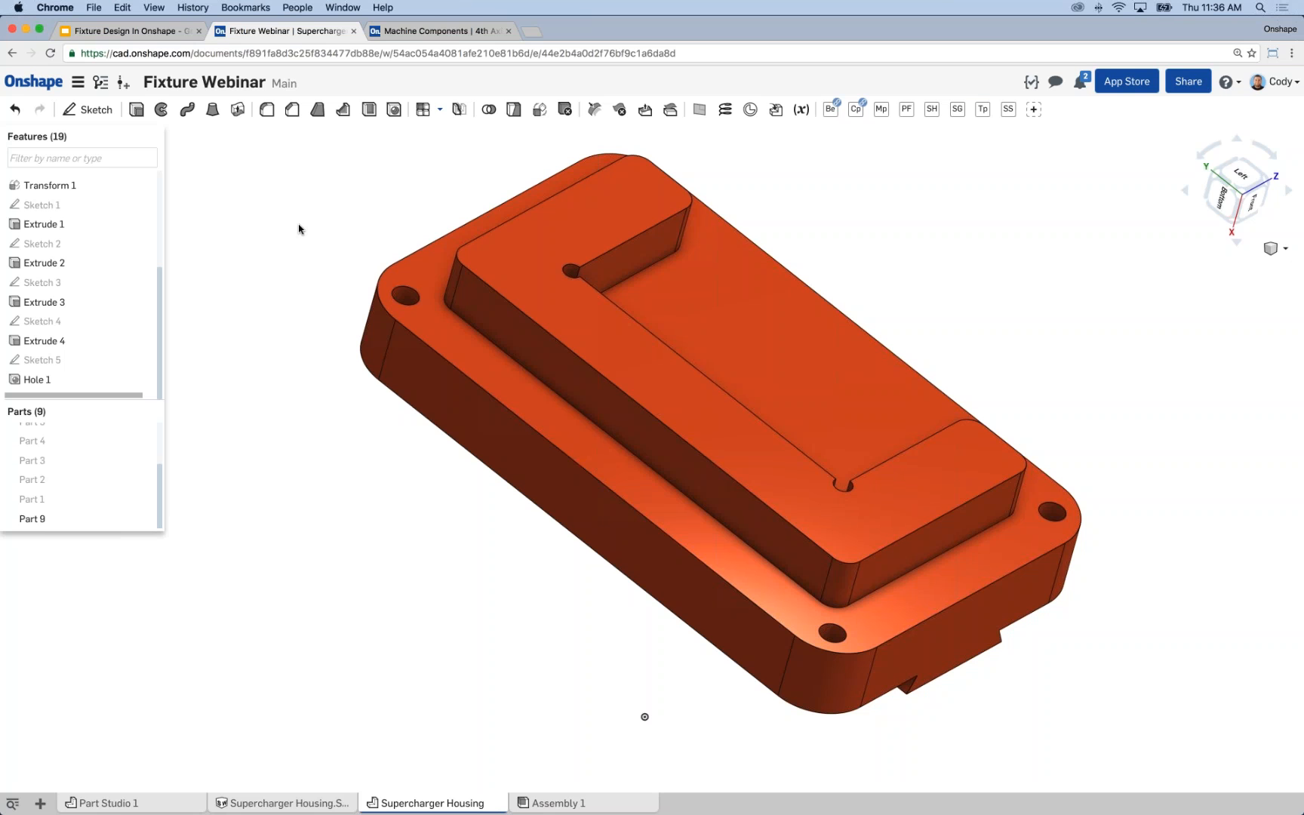
{"action": "right_click", "coordinate": [314, 167]}
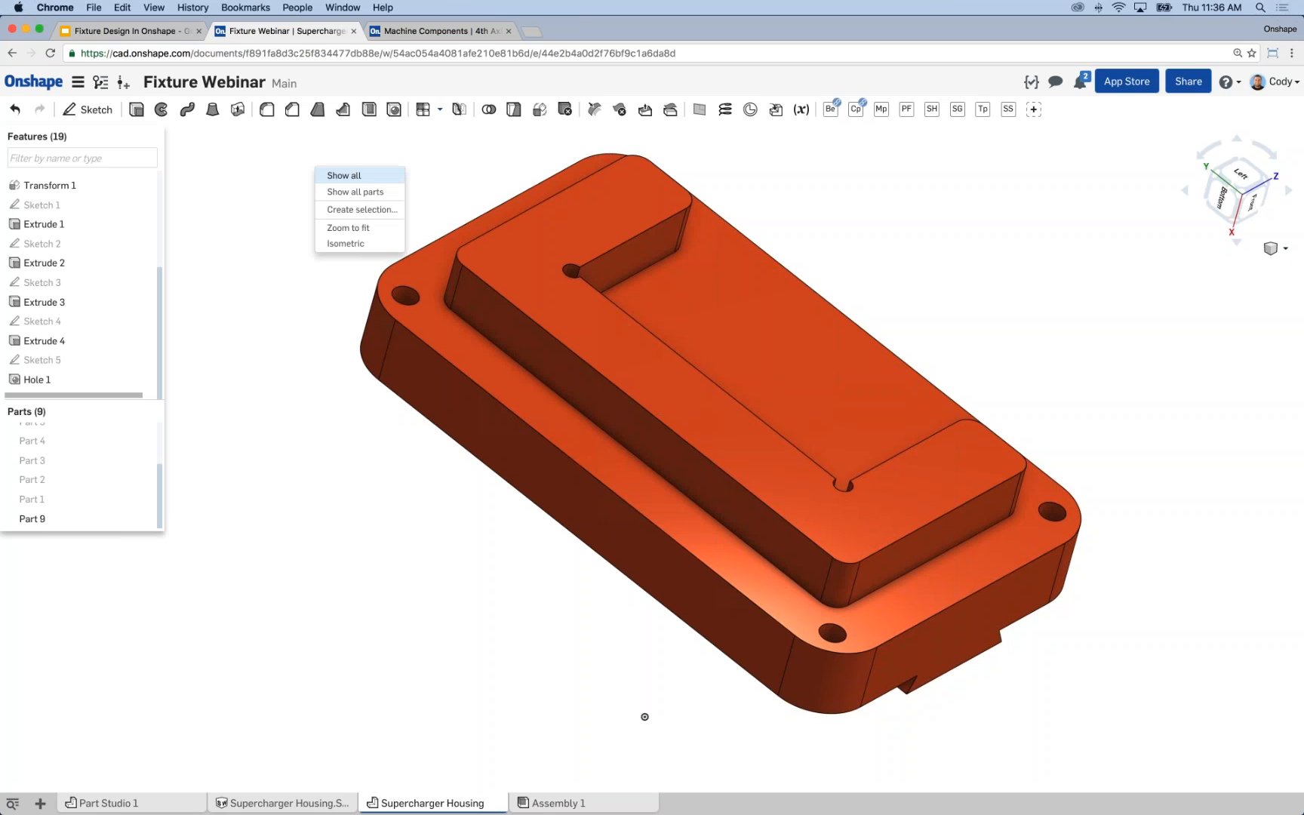
{"action": "left_click", "coordinate": [351, 190]}
{"action": "right_click_drag", "start_coordinate": [770, 437], "coordinate": [792, 362]}
{"action": "scroll", "coordinate": [798, 354], "scroll_direction": "up", "scroll_amount": 6}
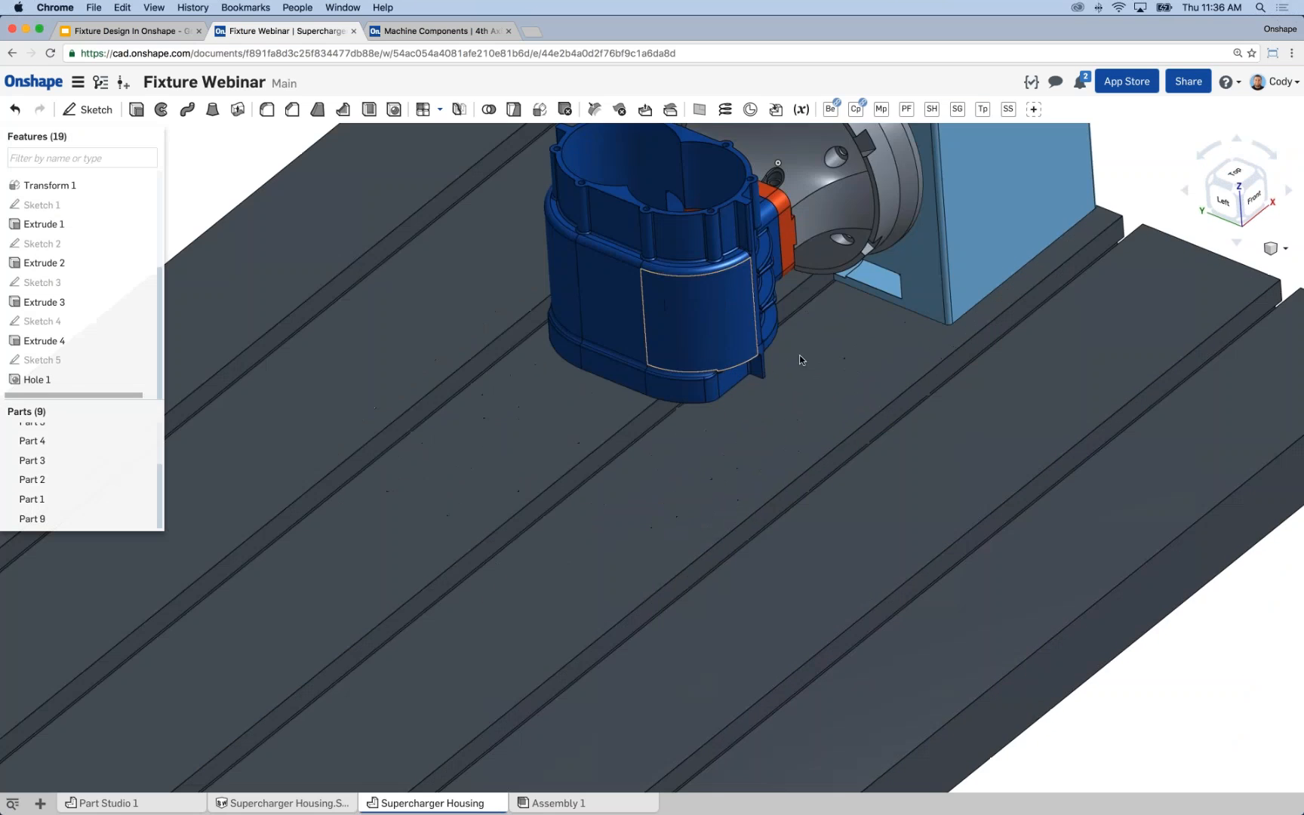
{"action": "middle_click_drag", "start_coordinate": [725, 389], "coordinate": [717, 394]}
{"action": "right_click_drag", "start_coordinate": [718, 395], "coordinate": [763, 406]}
{"action": "scroll", "coordinate": [765, 403], "scroll_direction": "down", "scroll_amount": 5}
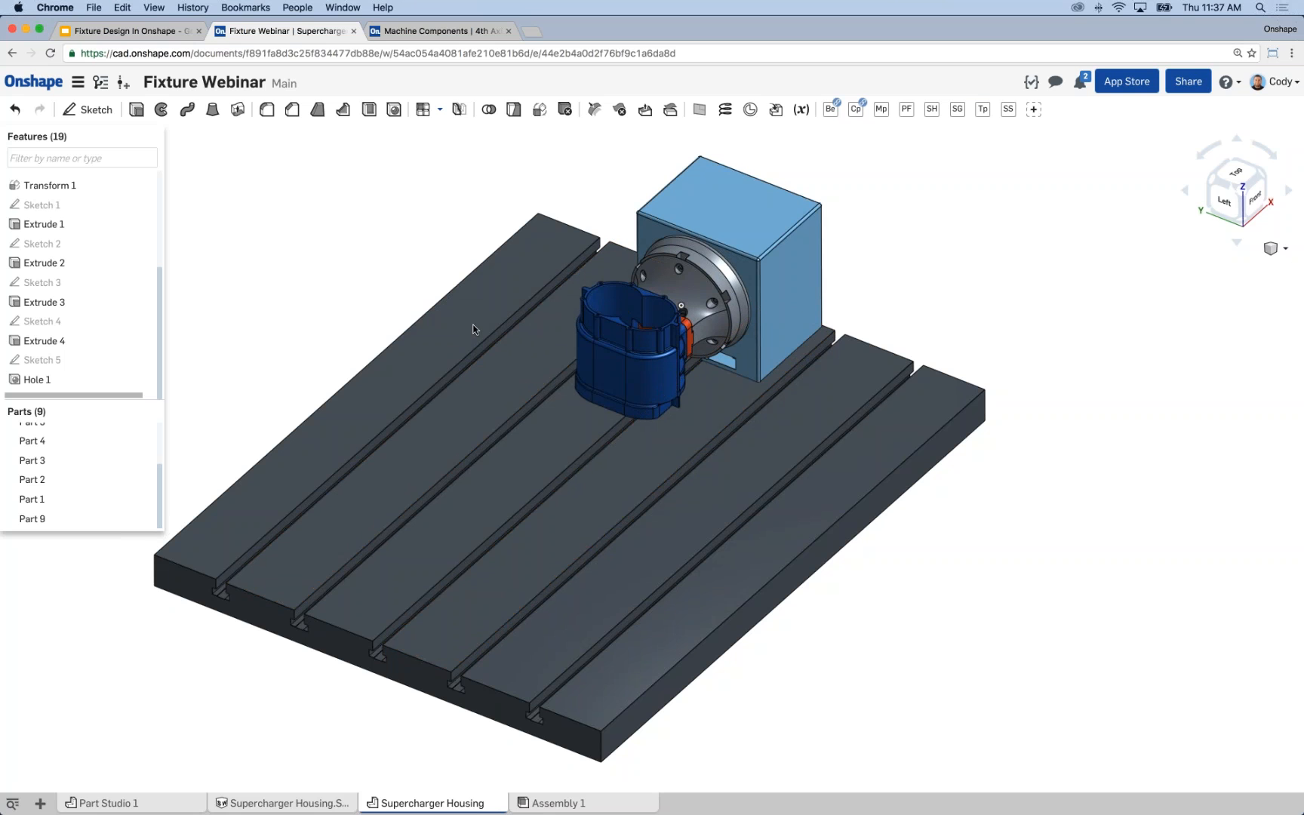
{"action": "left_click", "coordinate": [655, 442]}
{"action": "left_click", "coordinate": [722, 408]}
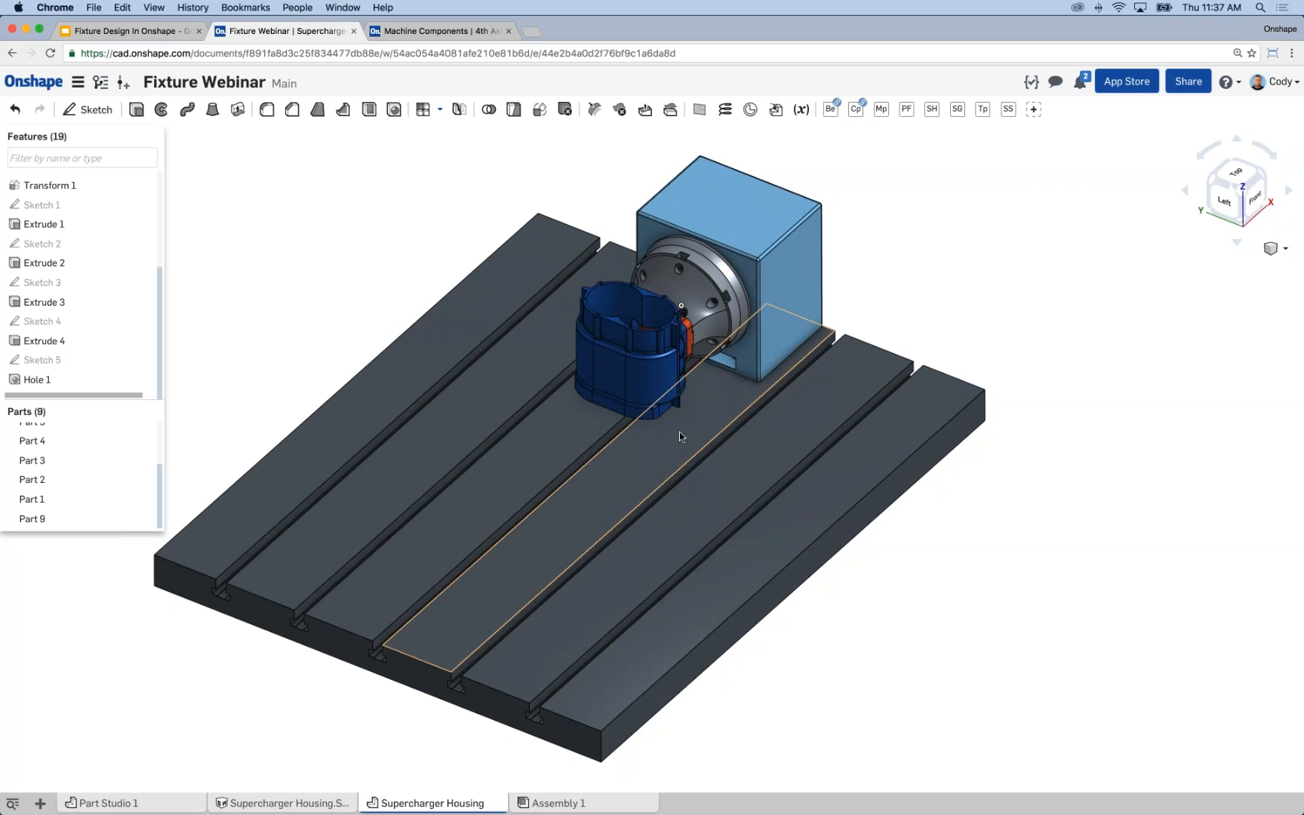
{"action": "middle_click_drag", "start_coordinate": [377, 310], "coordinate": [463, 309]}
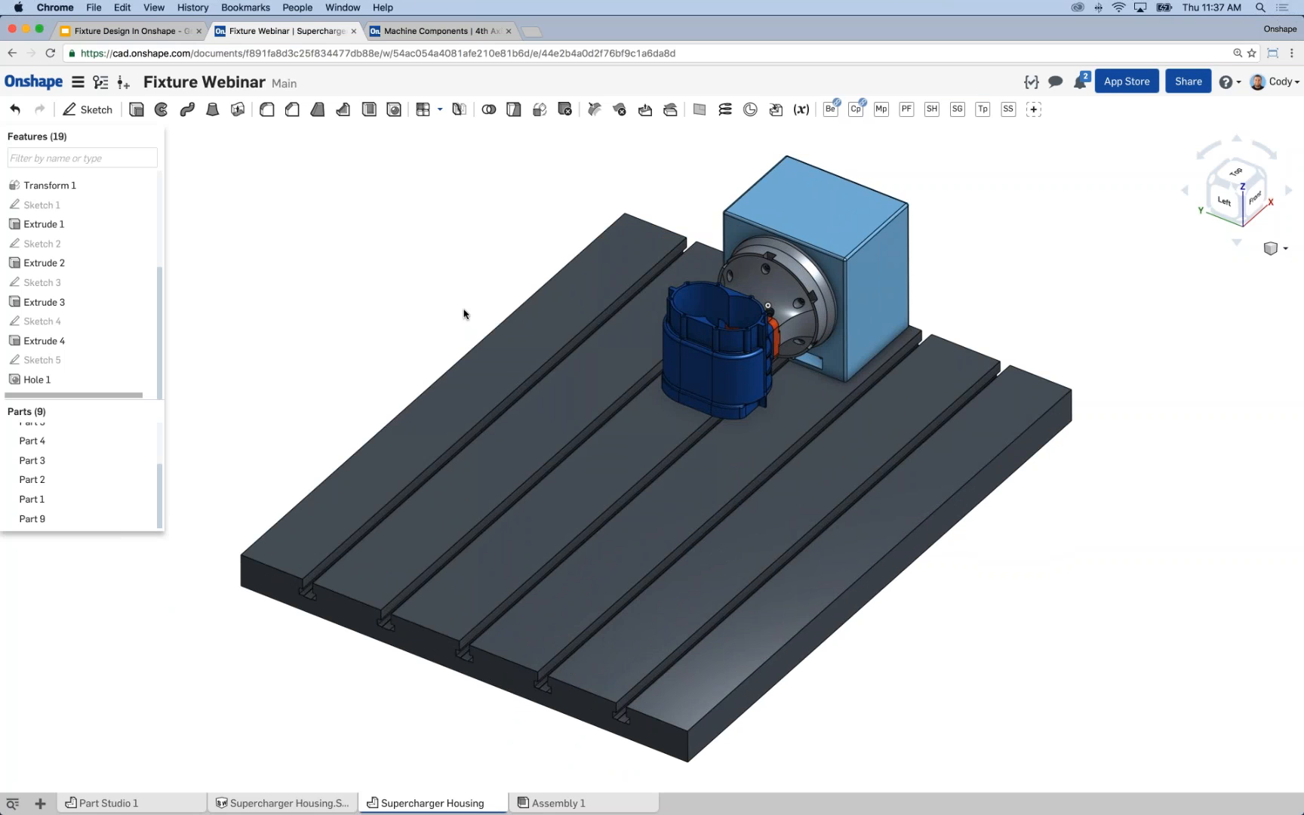
{"action": "middle_click_drag", "start_coordinate": [469, 292], "coordinate": [468, 288]}
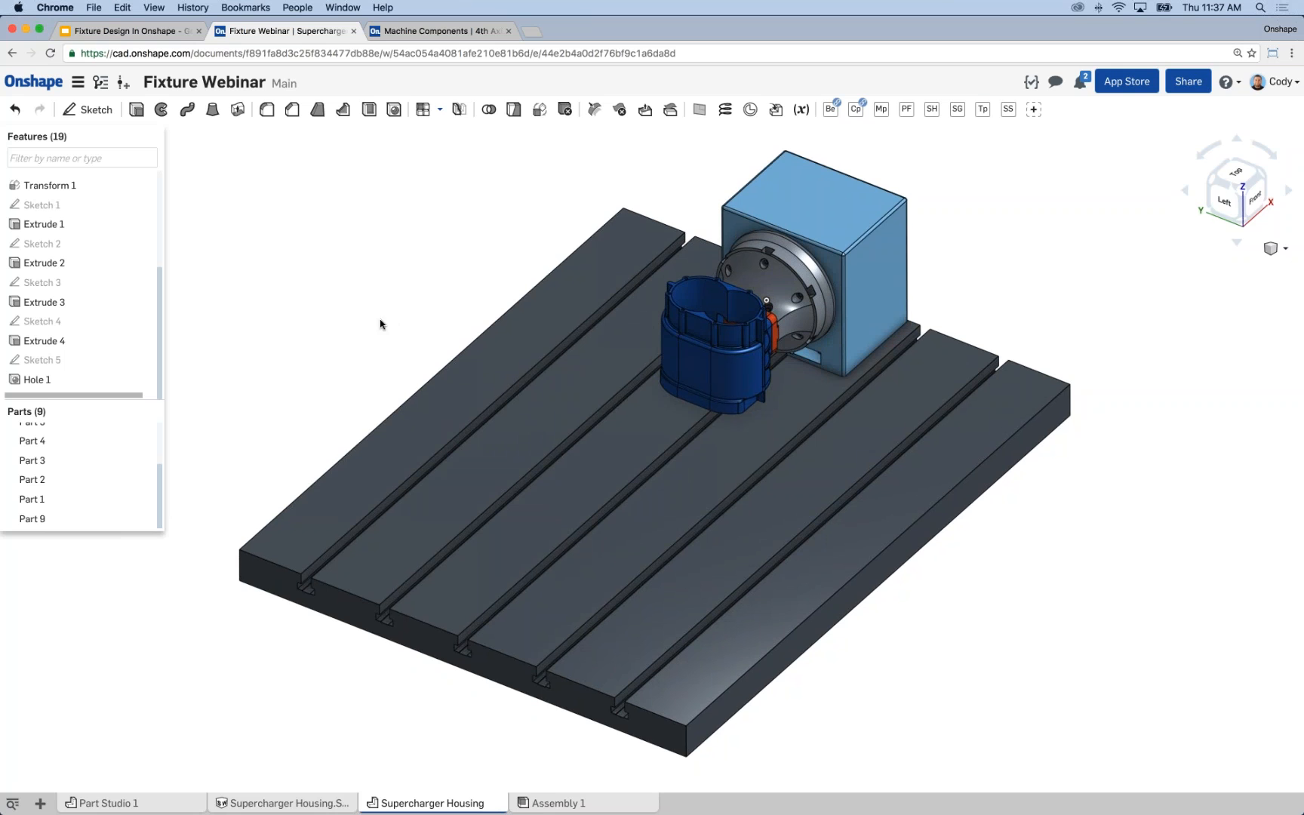
Open Assembly 1 and insert all parts of the Supercharger Housing part studio at their modelled positions.
{"action": "left_click", "coordinate": [559, 804]}
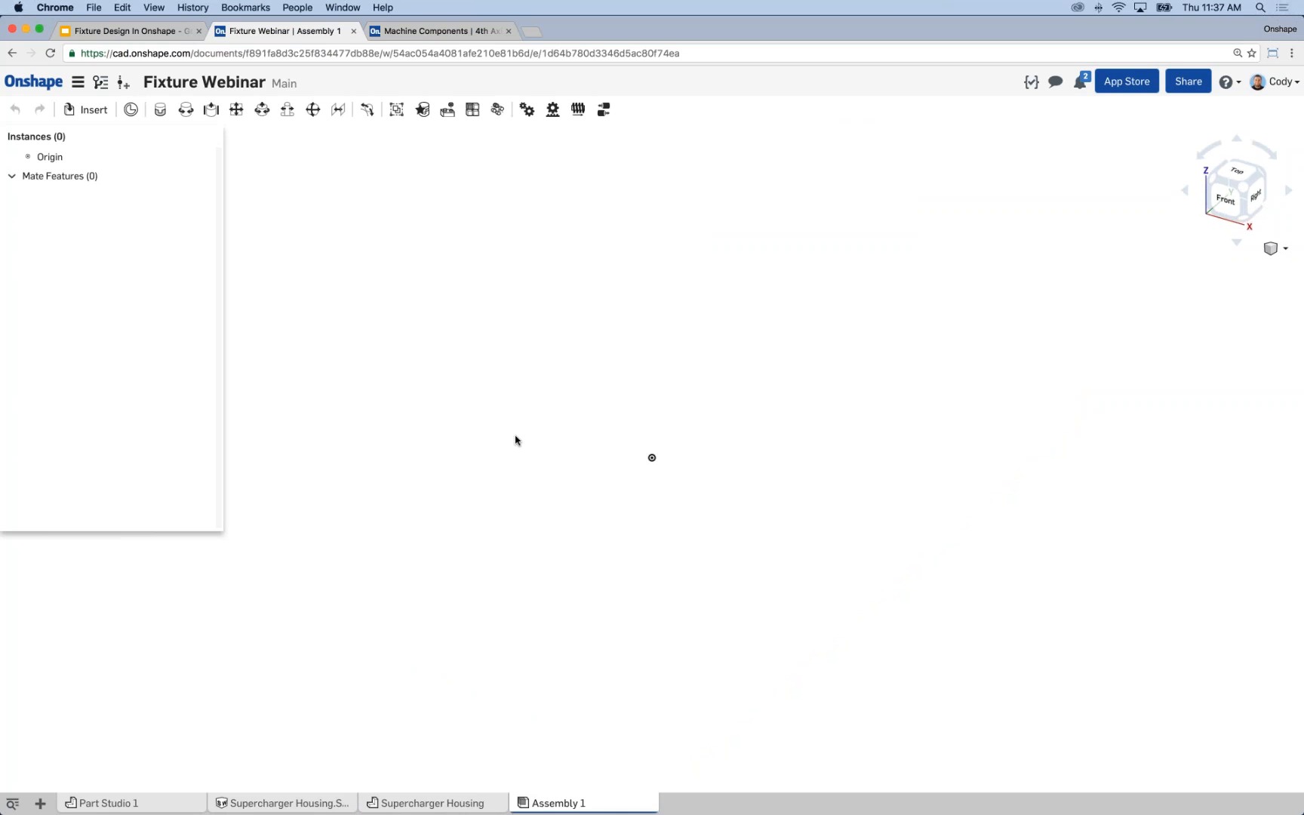
{"action": "left_click", "coordinate": [85, 109]}
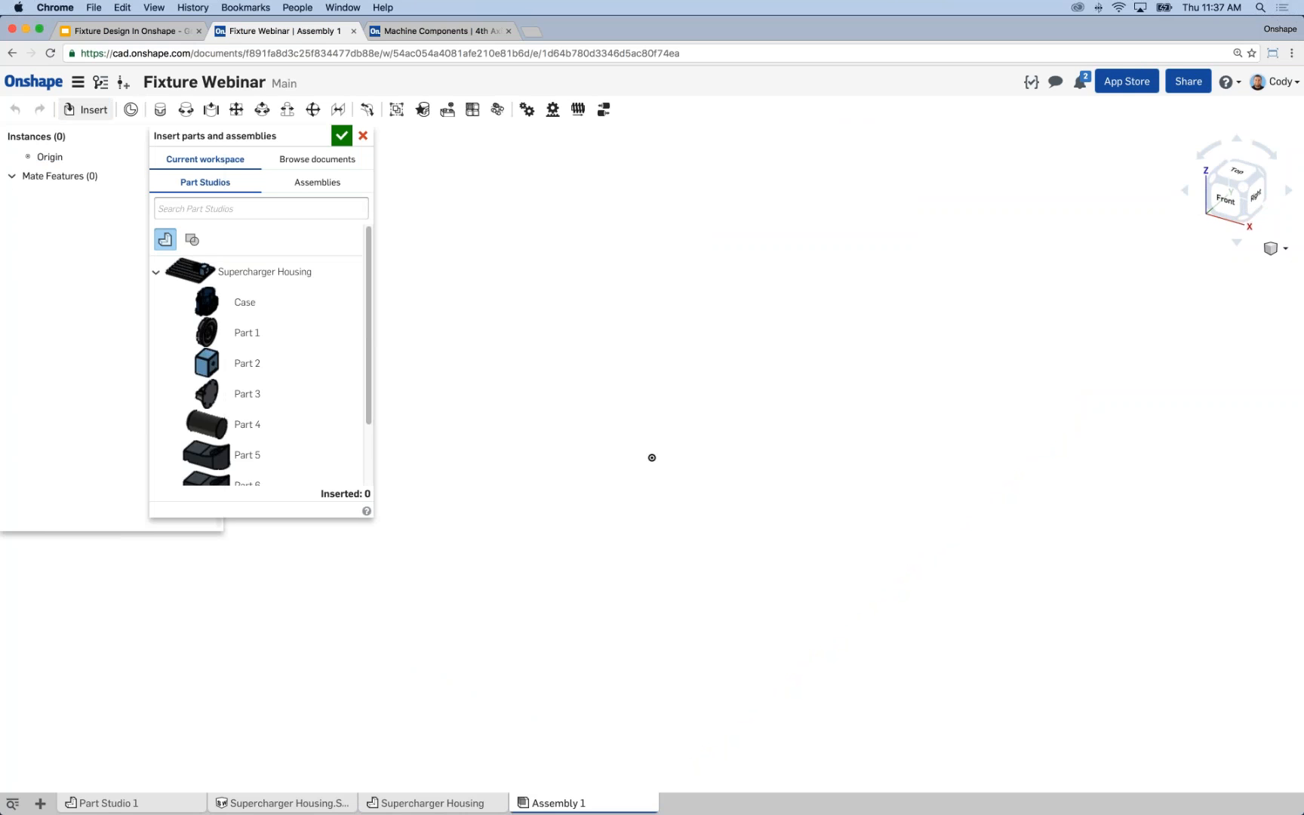
{"action": "left_click", "coordinate": [246, 273]}
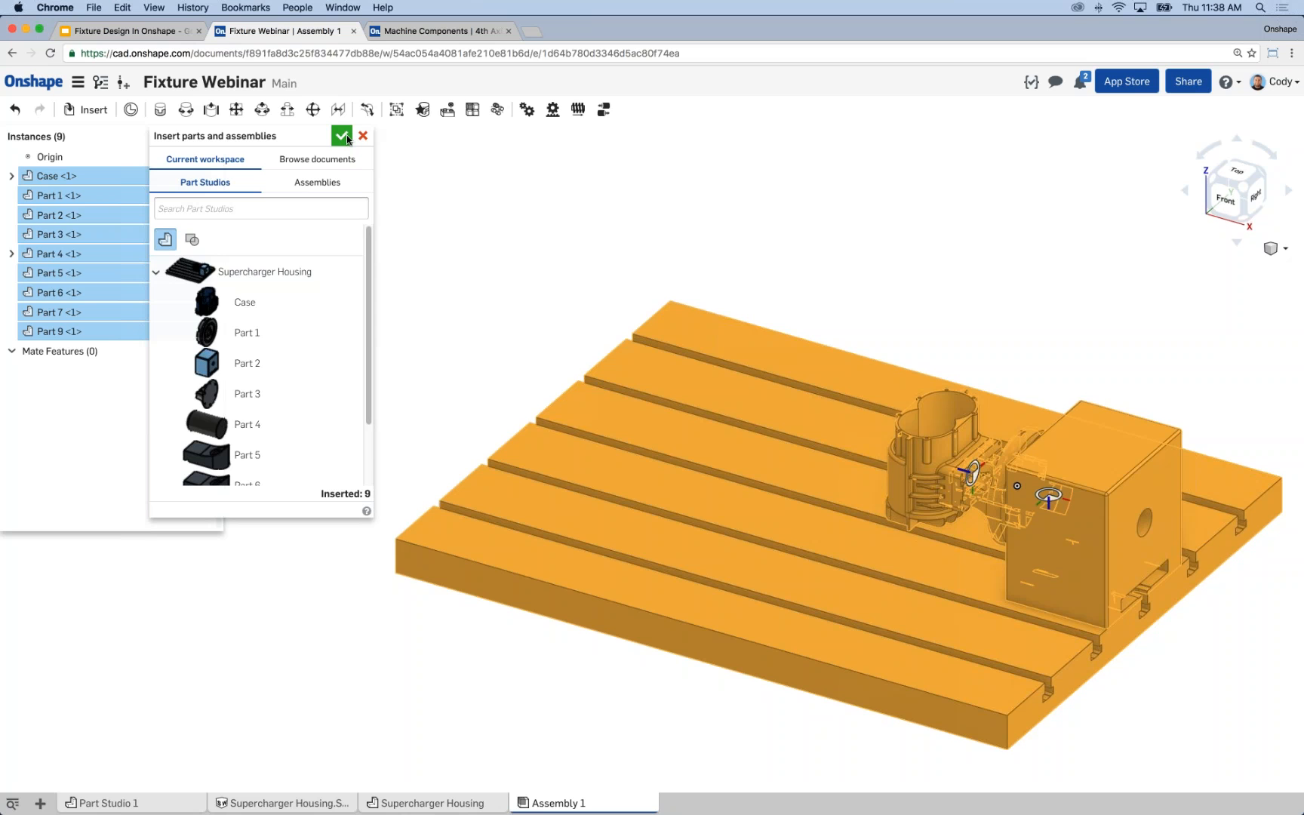
{"action": "middle_click_drag", "start_coordinate": [839, 456], "coordinate": [847, 231]}
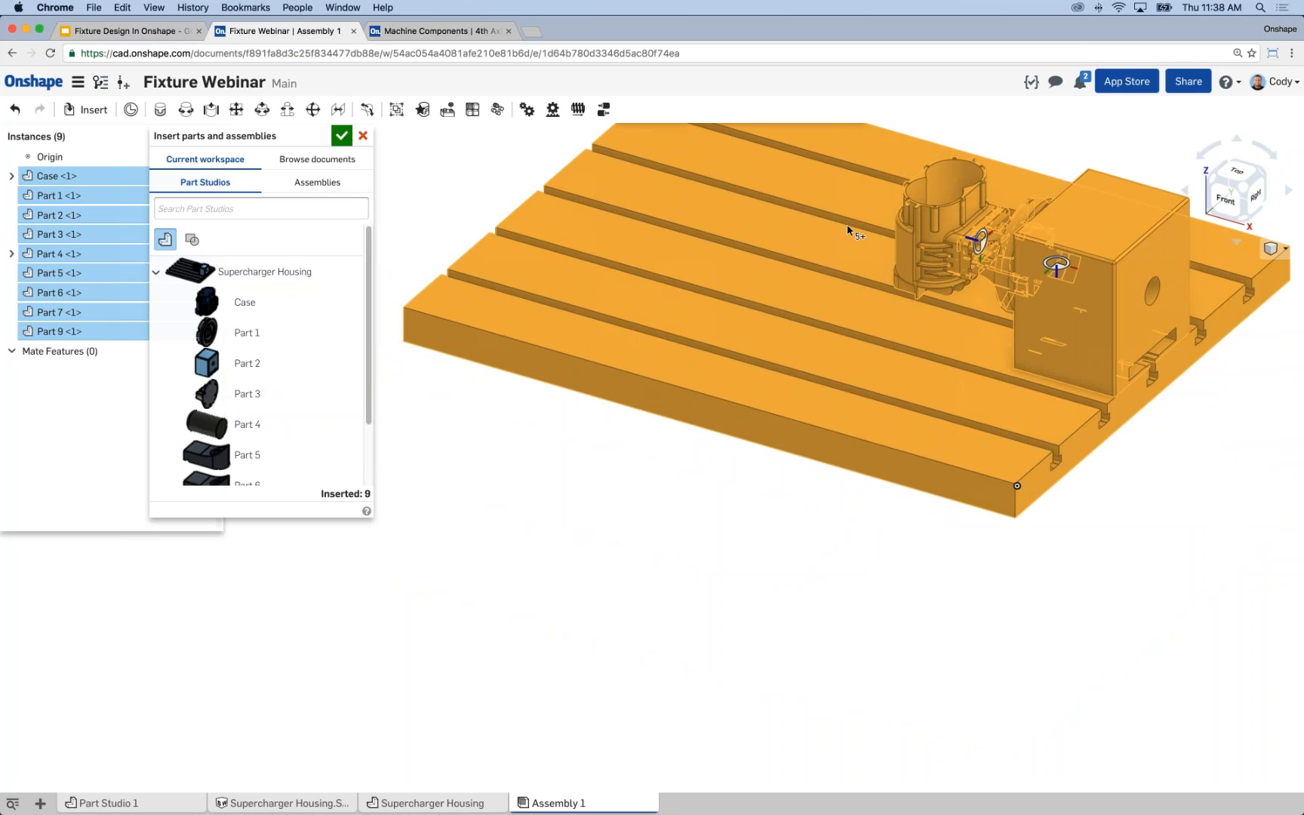
{"action": "key", "text": "f"}
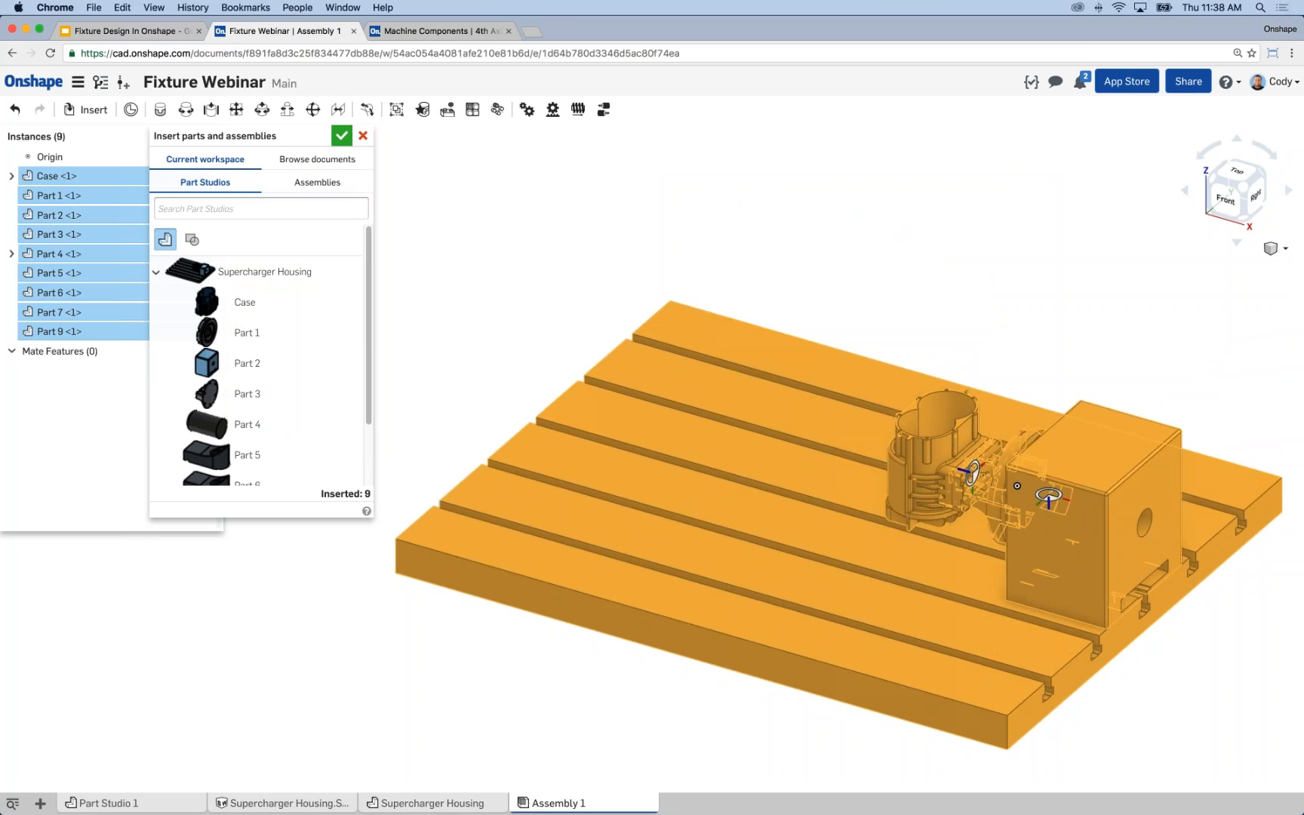
{"action": "left_click", "coordinate": [342, 136]}
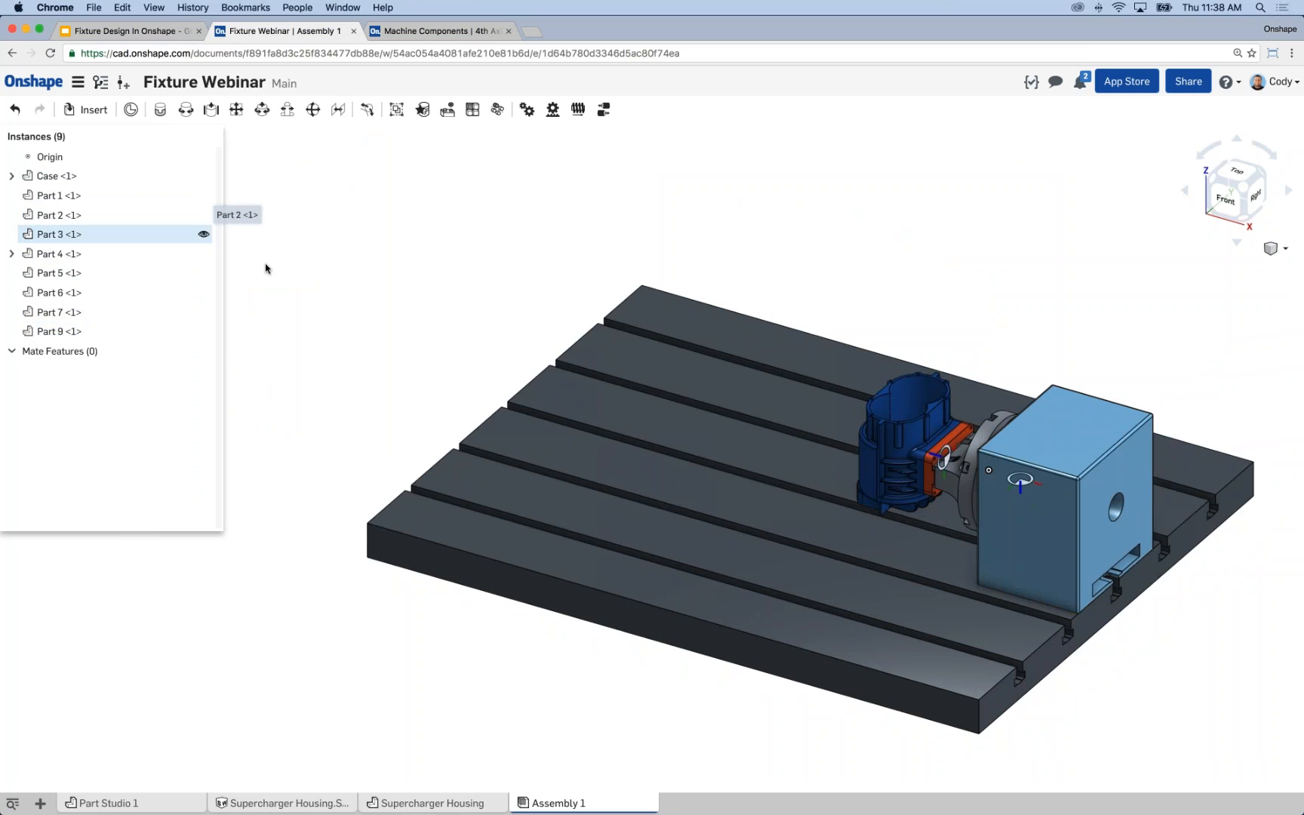
Try moving the supercharger housing freely away from the fixture part and undo the move.
{"action": "right_click_drag", "start_coordinate": [335, 280], "coordinate": [724, 371]}
{"action": "left_click_drag", "start_coordinate": [793, 428], "coordinate": [510, 311]}
{"action": "key", "text": "super+z"}
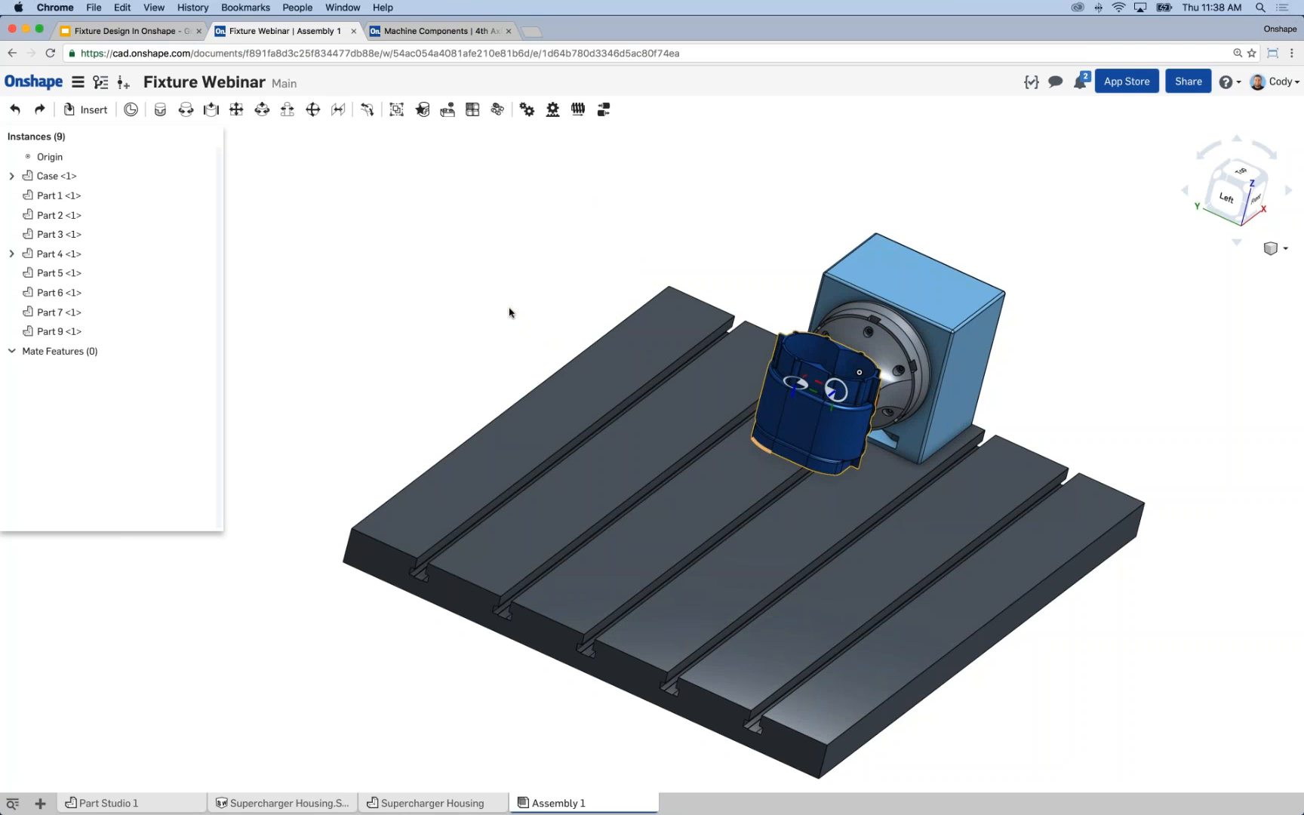
Fix the slotted machine table (Part 7) and the fourth-axis block (Part 2) in place.
{"action": "right_click_drag", "start_coordinate": [510, 289], "coordinate": [476, 281]}
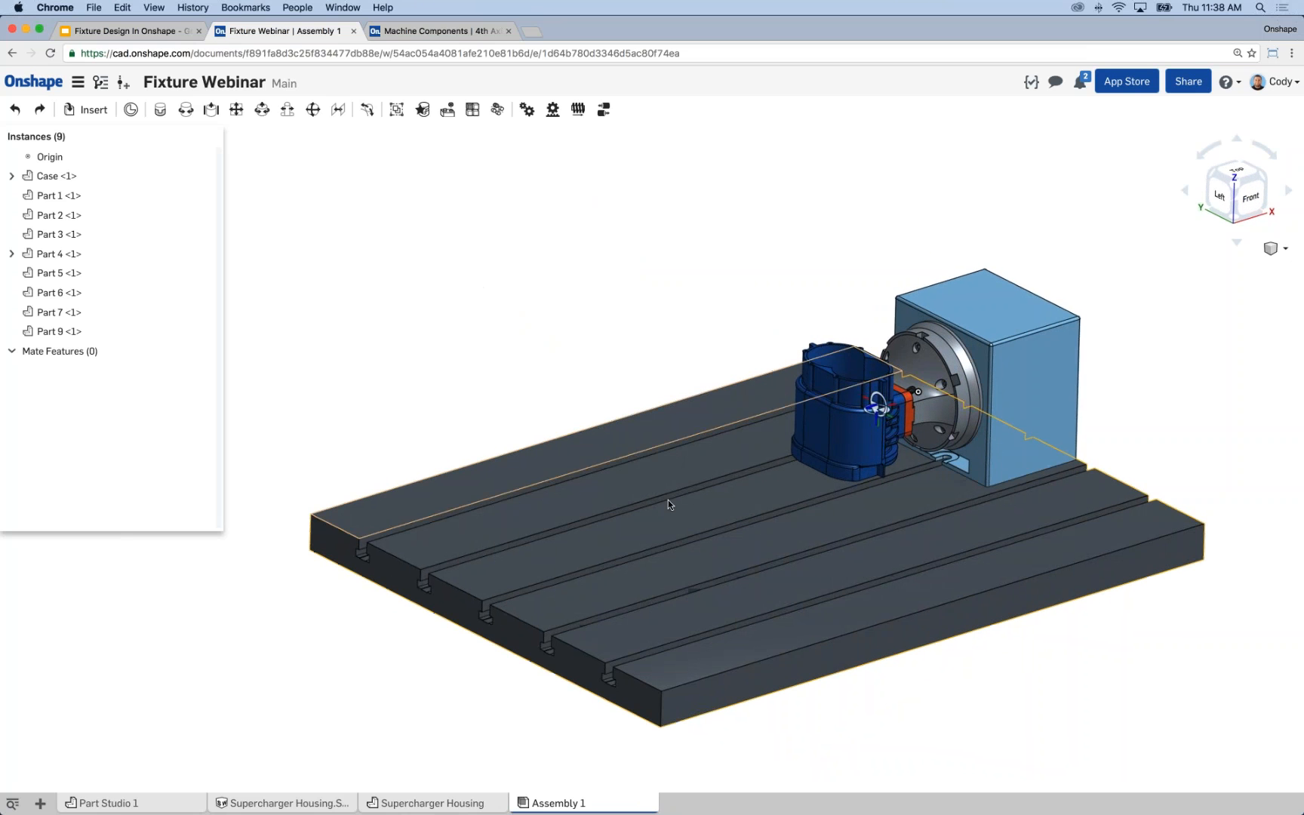
{"action": "right_click", "coordinate": [615, 436]}
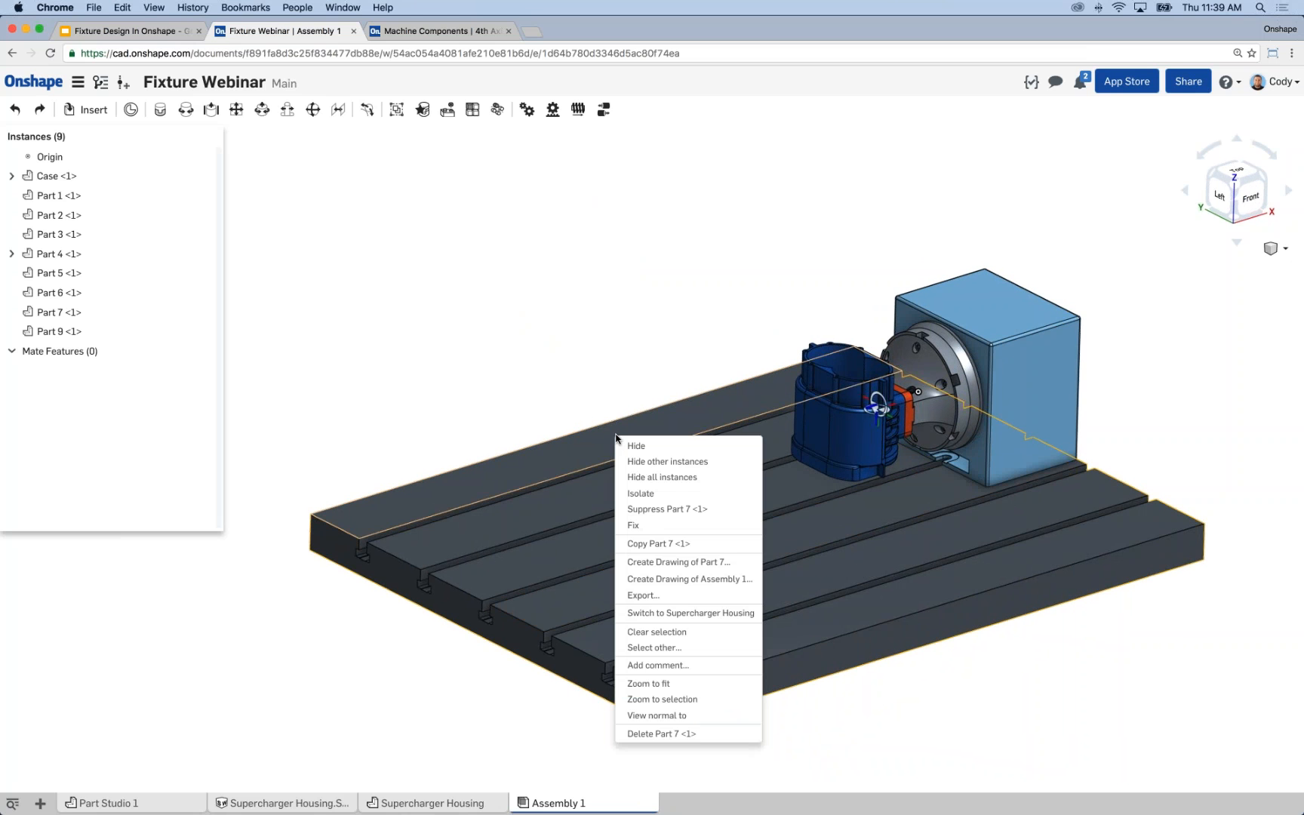
{"action": "left_click", "coordinate": [638, 524]}
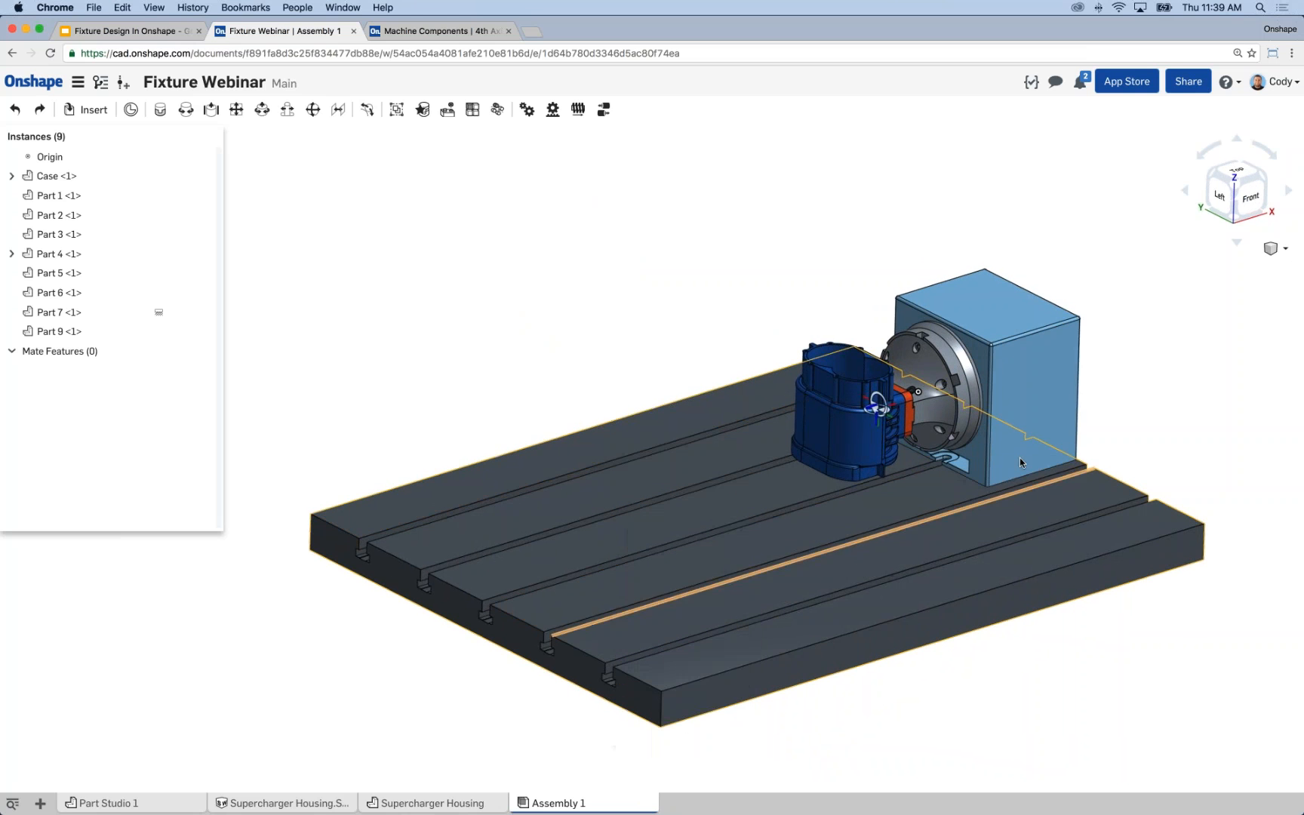
{"action": "right_click", "coordinate": [1020, 393]}
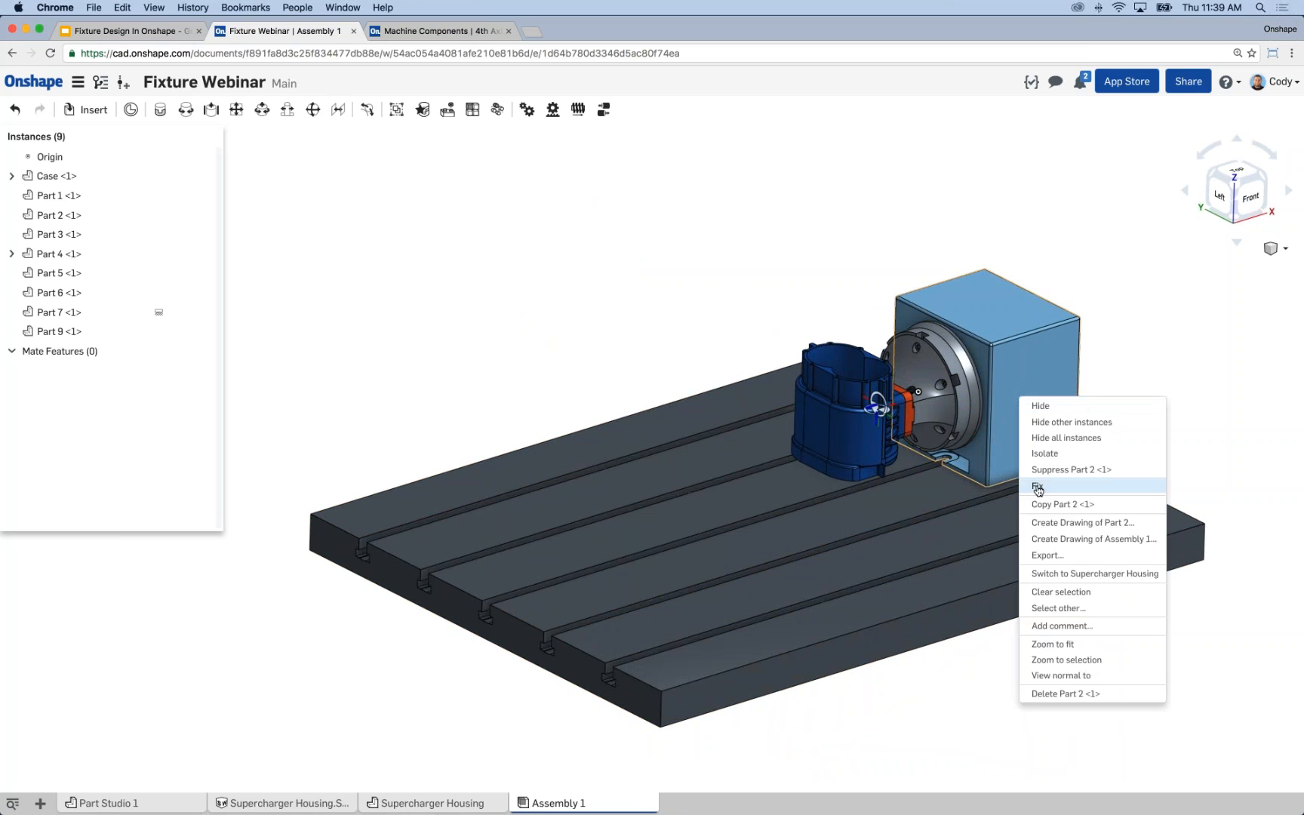
{"action": "left_click", "coordinate": [1072, 483]}
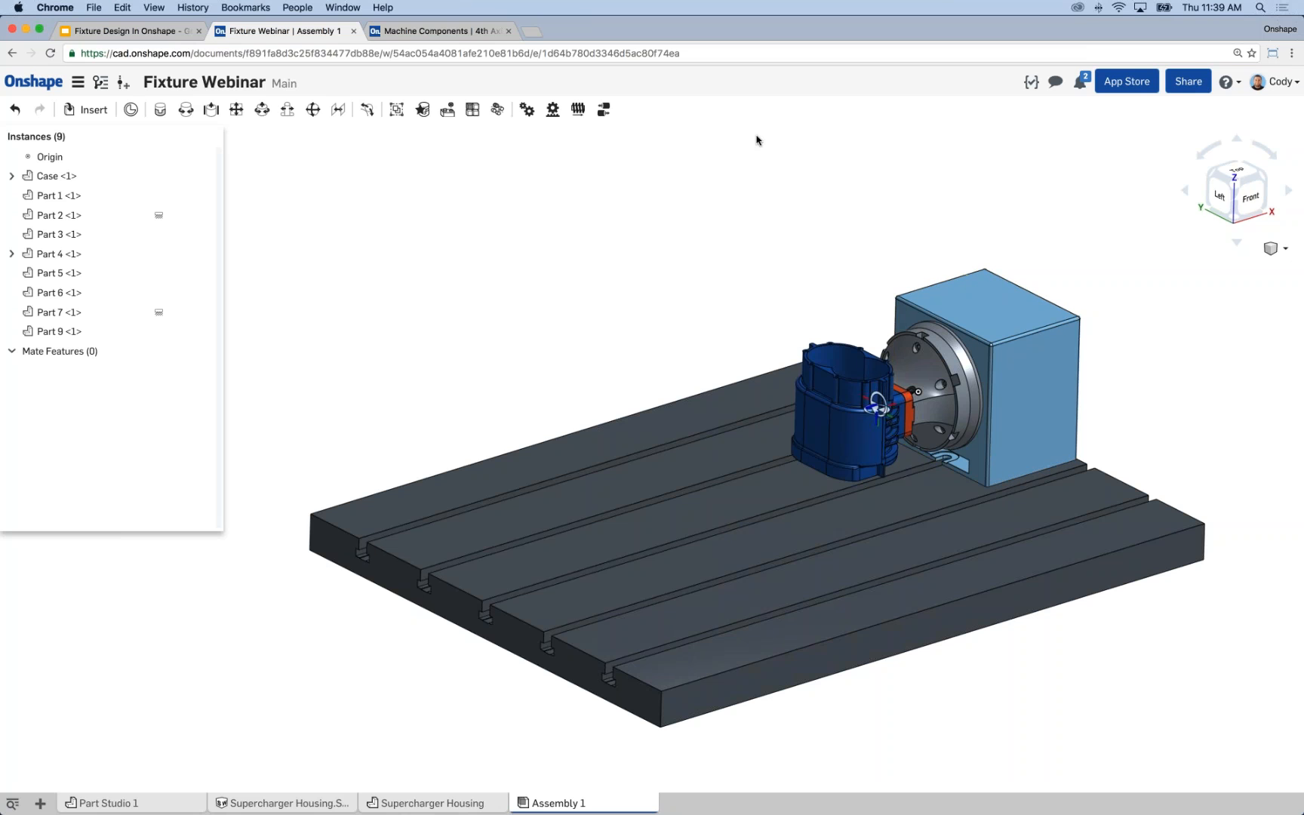
Start a group in the assembly with the supercharger housing (Case) and the orange fixture part (Part 9).
{"action": "scroll", "coordinate": [958, 403], "scroll_direction": "up", "scroll_amount": 5}
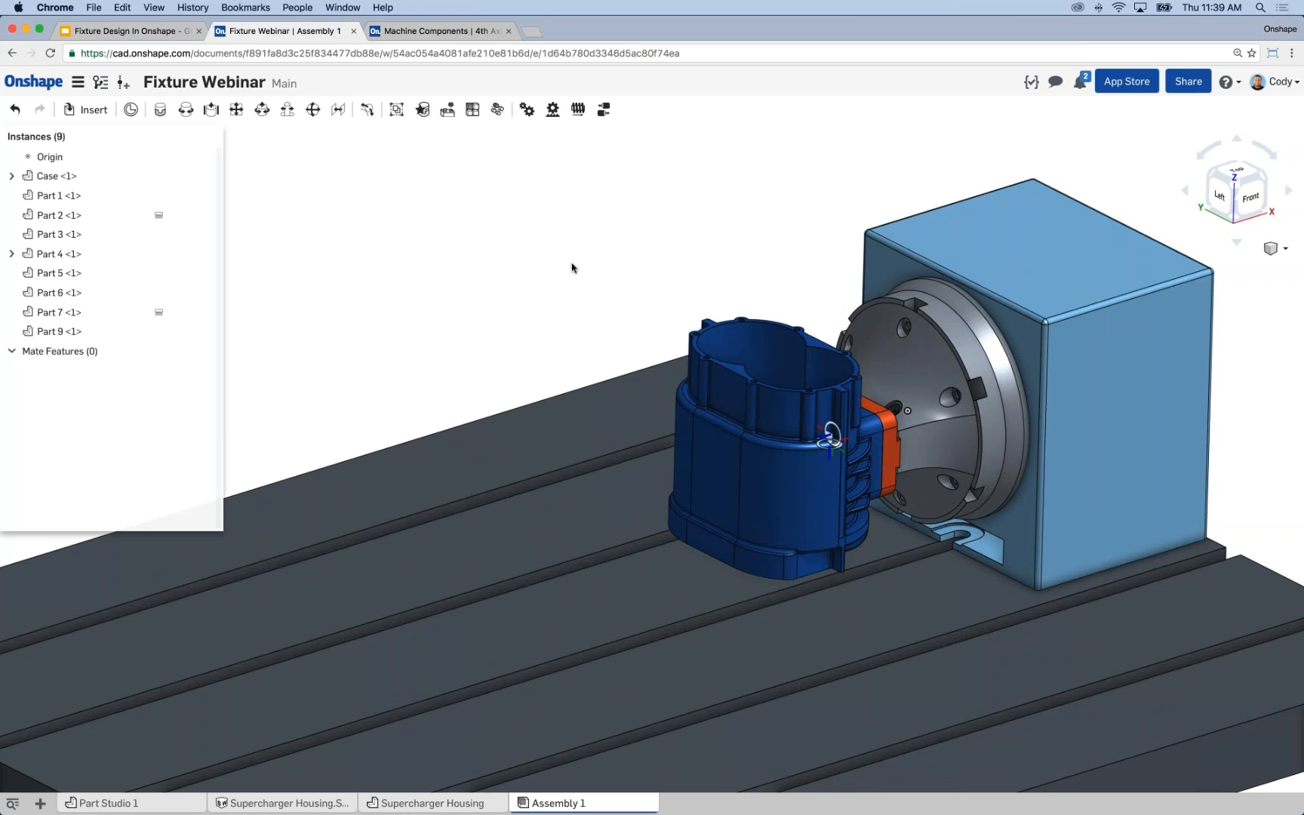
{"action": "middle_click_drag", "start_coordinate": [594, 249], "coordinate": [592, 245]}
{"action": "scroll", "coordinate": [592, 249], "scroll_direction": "down", "scroll_amount": 5}
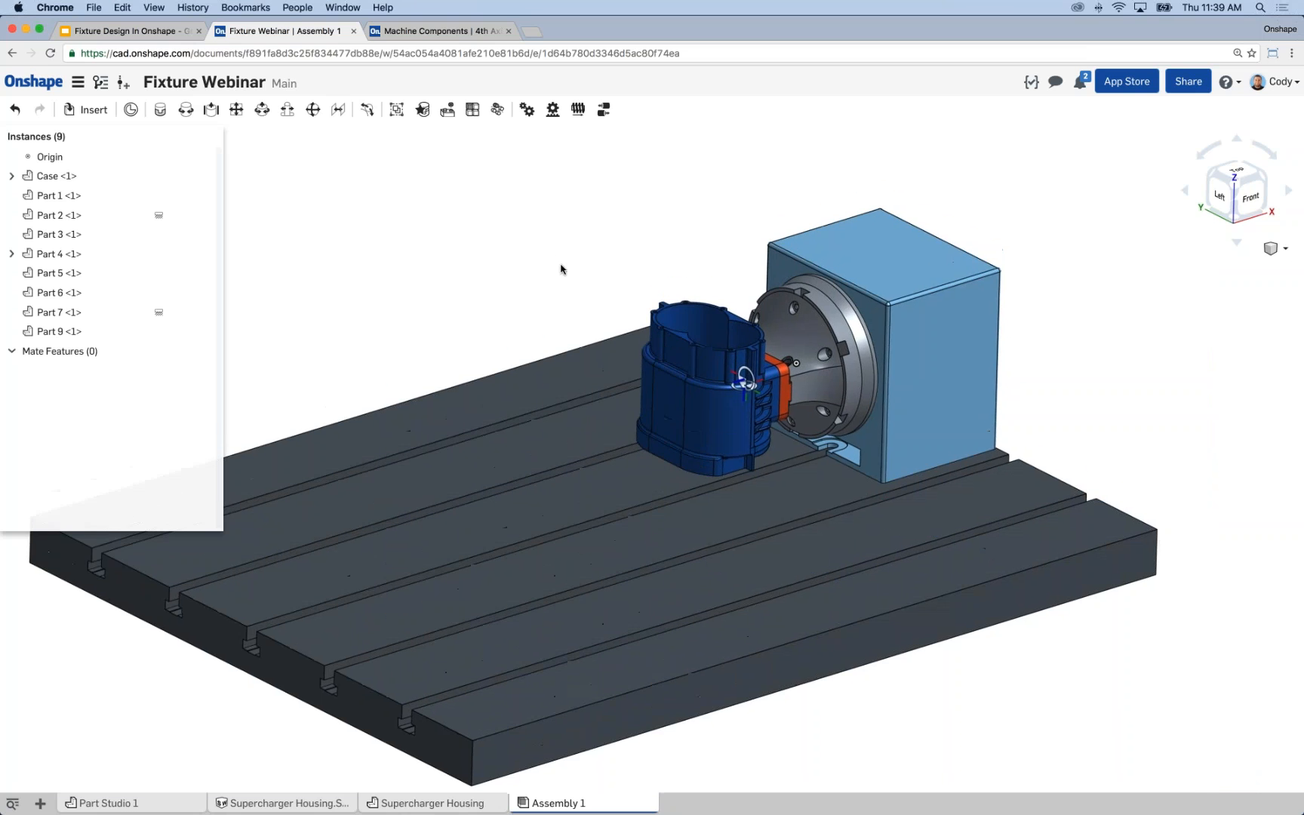
{"action": "scroll", "coordinate": [684, 326], "scroll_direction": "up", "scroll_amount": 5}
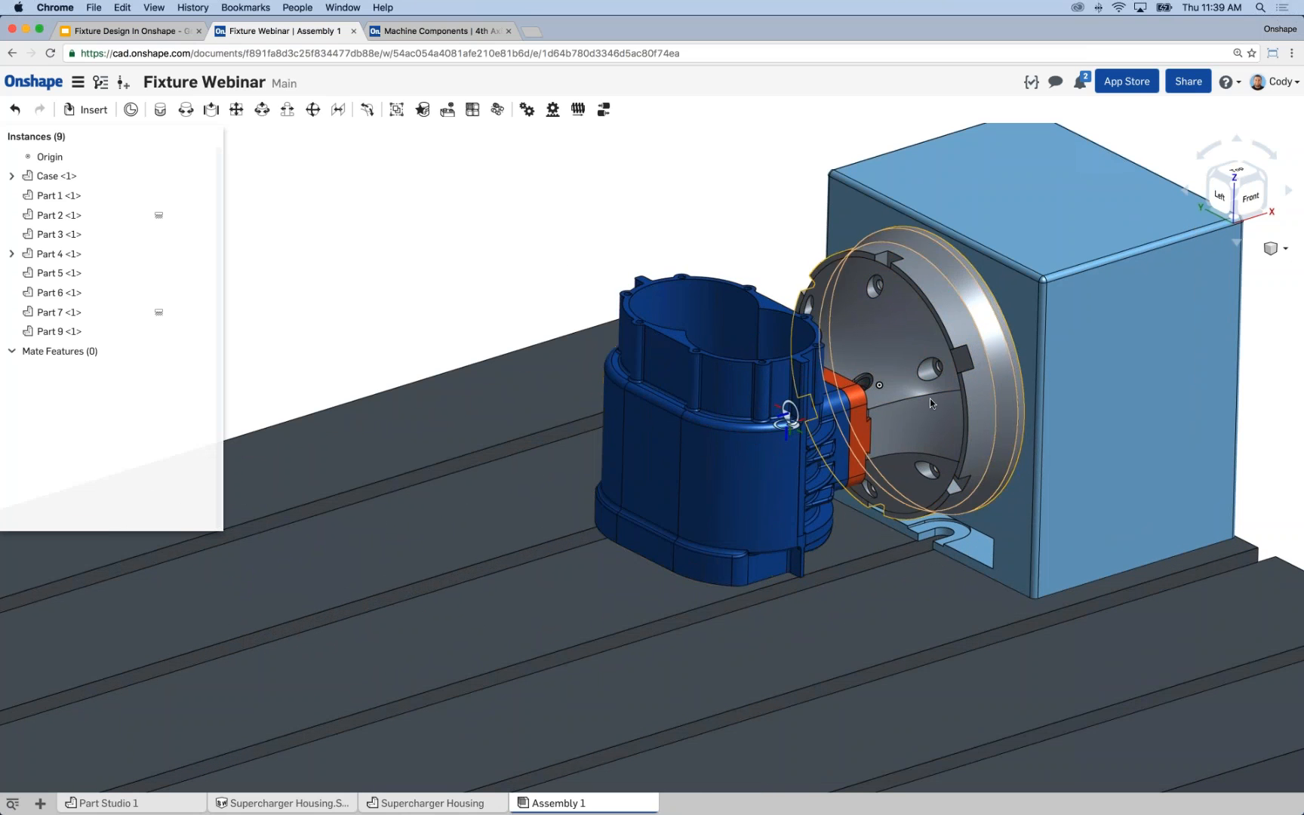
{"action": "left_click", "coordinate": [794, 432]}
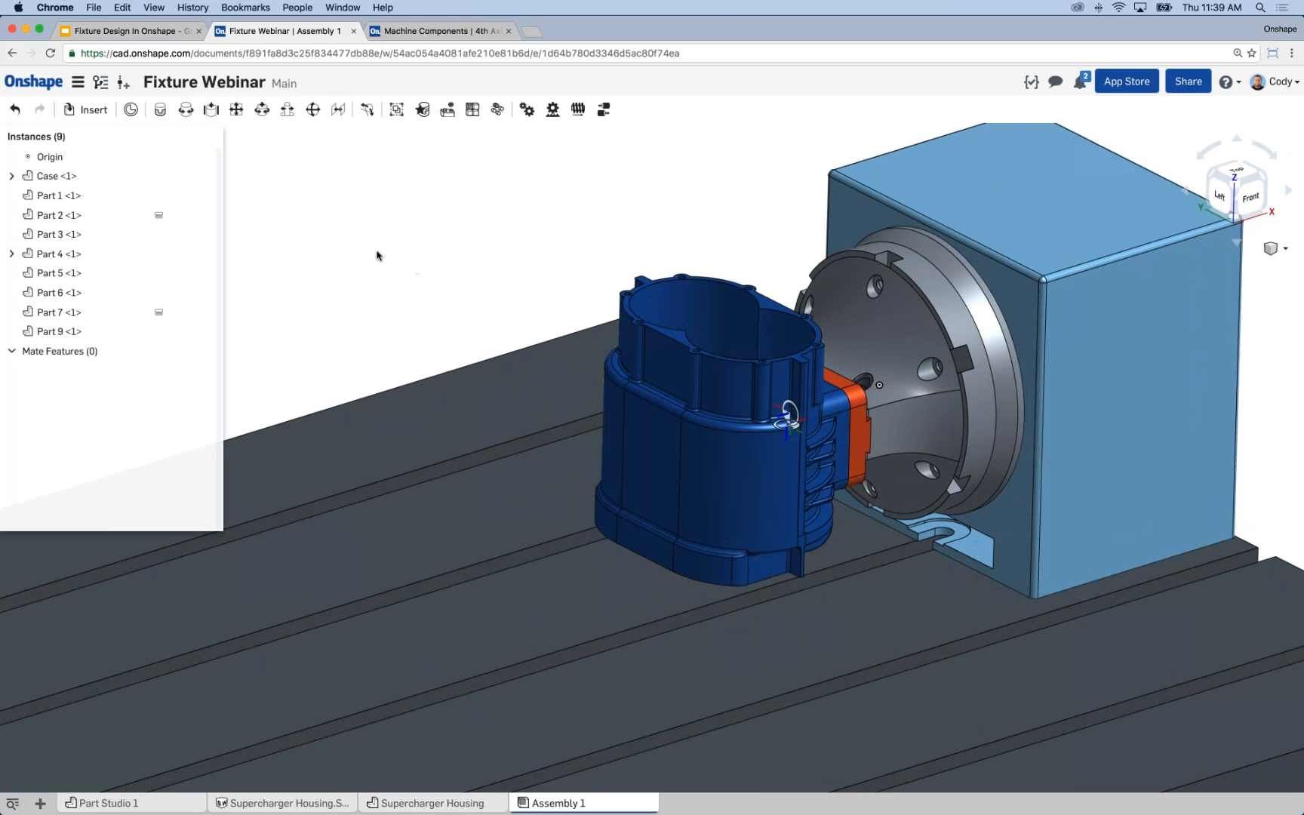
{"action": "left_click", "coordinate": [397, 111]}
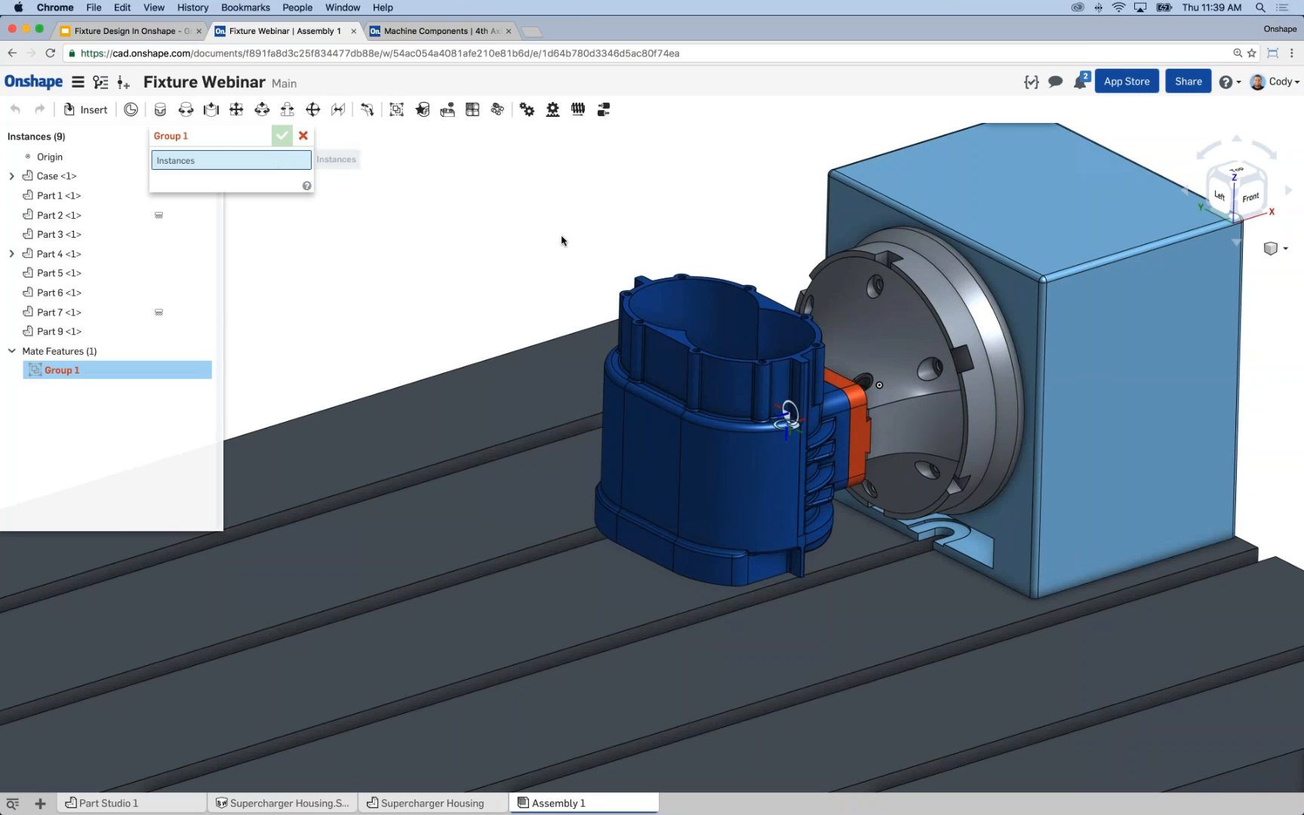
{"action": "right_click_drag", "start_coordinate": [533, 242], "coordinate": [645, 468]}
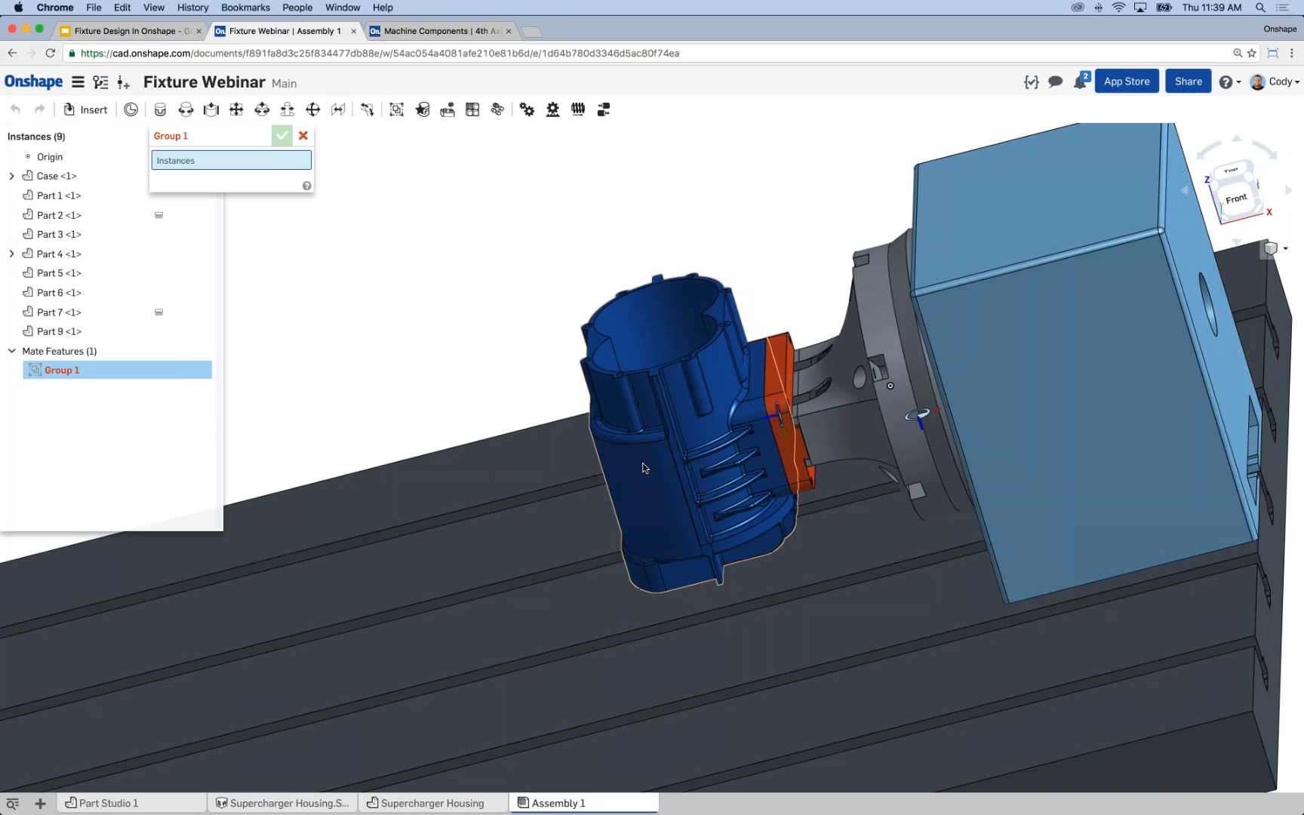
{"action": "left_click", "coordinate": [643, 468]}
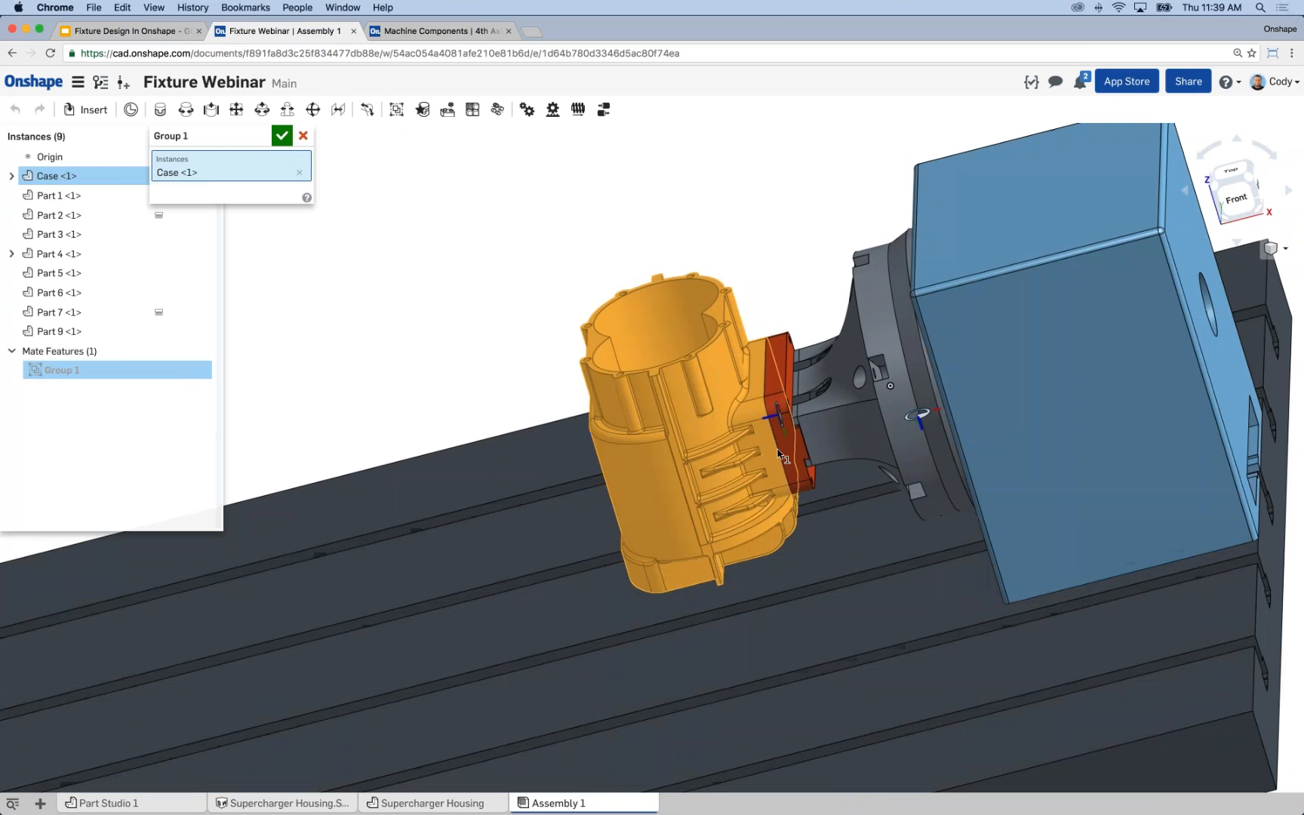
{"action": "left_click", "coordinate": [789, 449]}
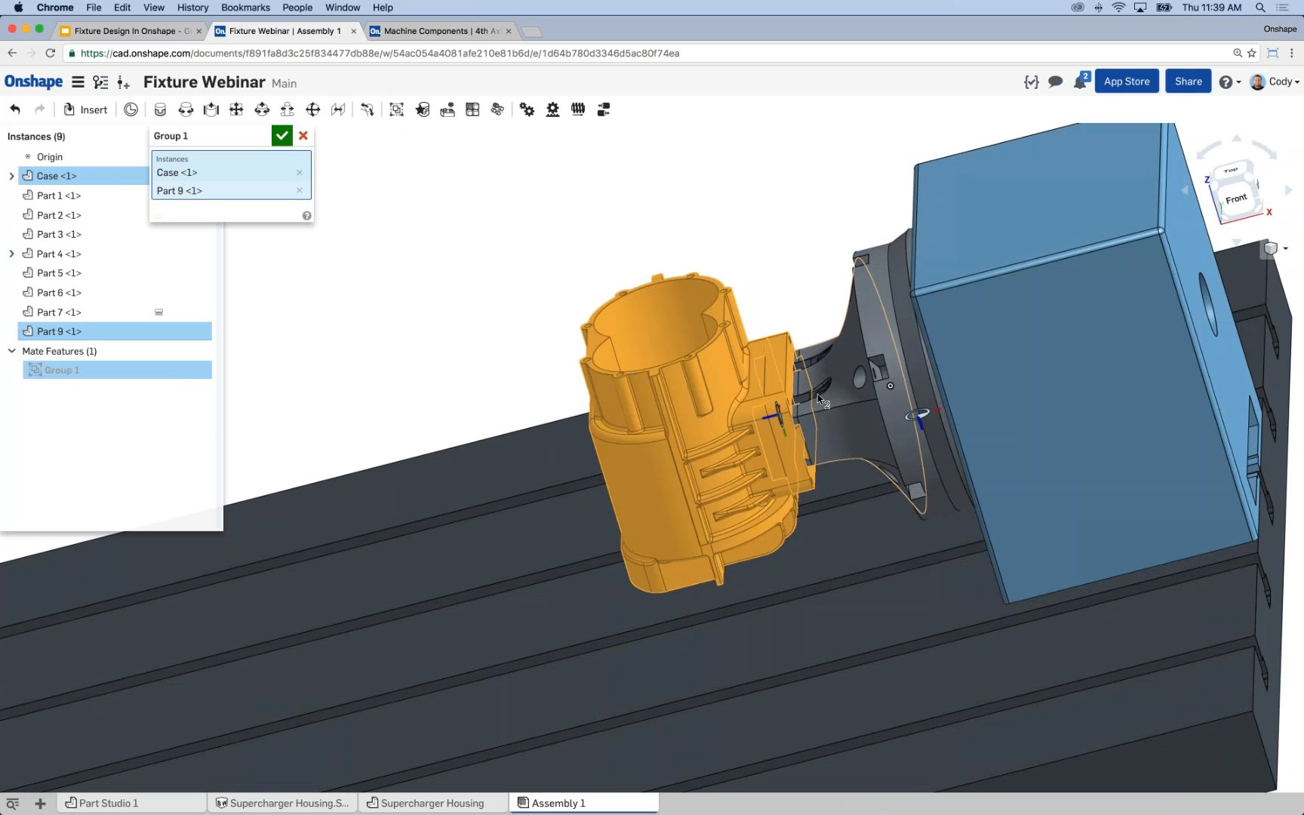
Add Part 6, Part 5, the conical mount (Part 3) and the round plate behind it (Part 1) to the group.
{"action": "scroll", "coordinate": [811, 393], "scroll_direction": "up", "scroll_amount": 5}
{"action": "left_click", "coordinate": [801, 337]}
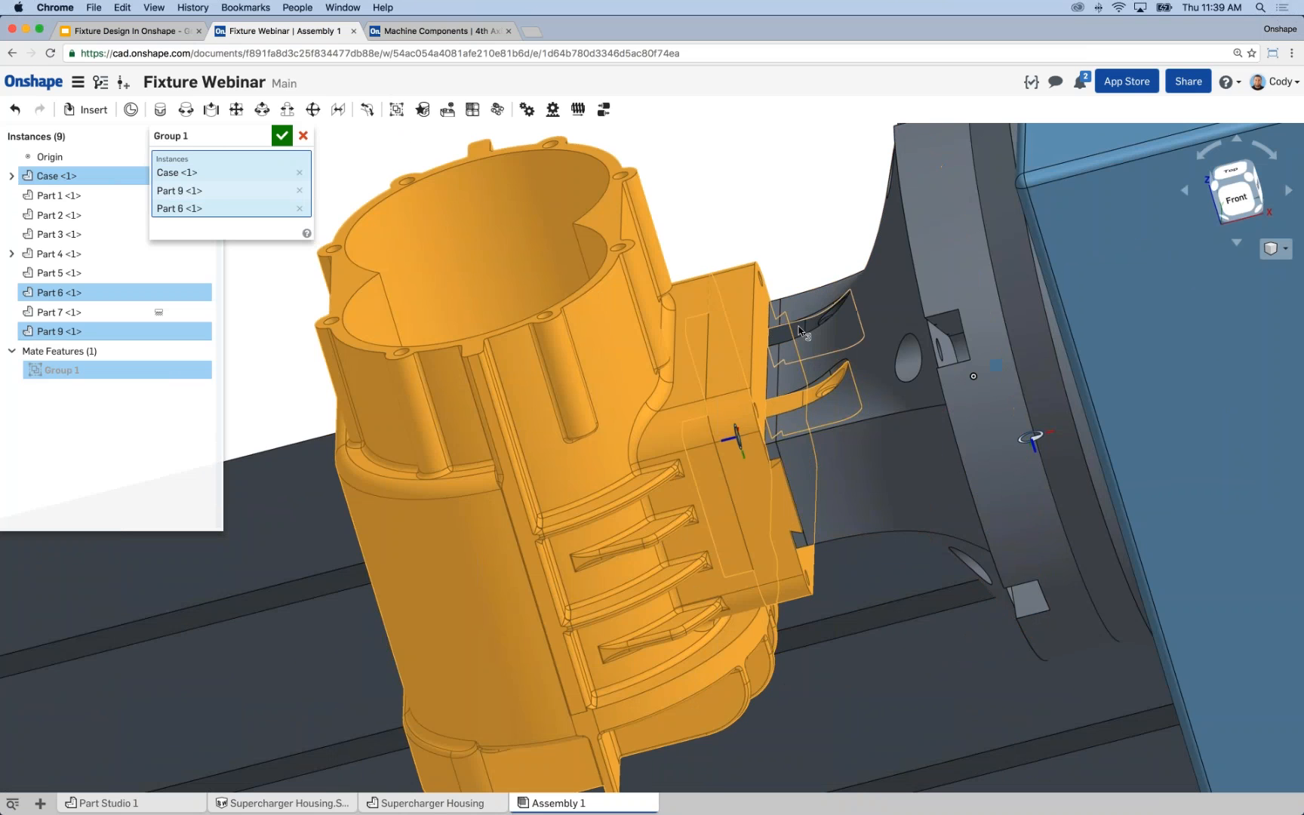
{"action": "left_click", "coordinate": [801, 336]}
{"action": "left_click", "coordinate": [887, 427]}
{"action": "right_click_drag", "start_coordinate": [888, 427], "coordinate": [1004, 381]}
{"action": "left_click", "coordinate": [1004, 382]}
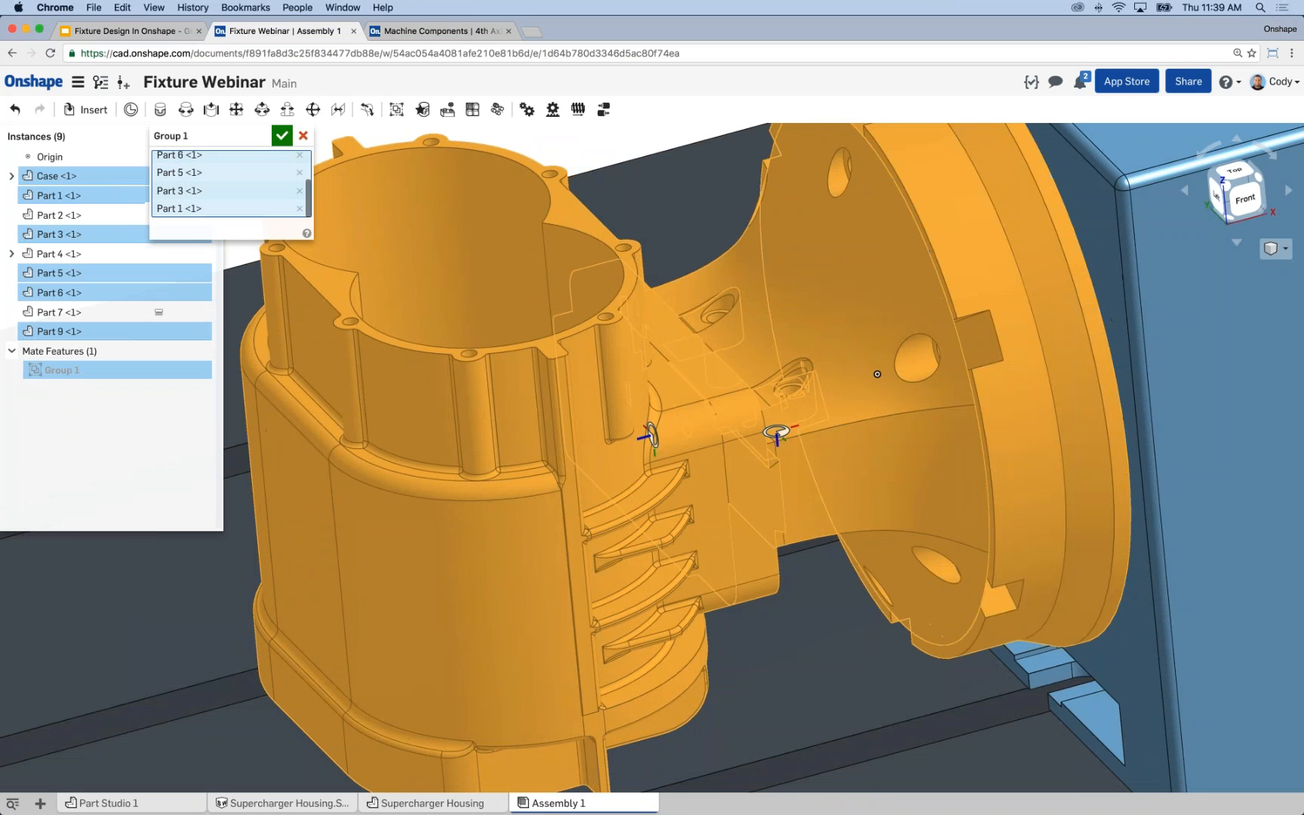
Add Part 4 to the group, keep the table (Part 7) out of it and accept the group.
{"action": "left_click", "coordinate": [95, 309]}
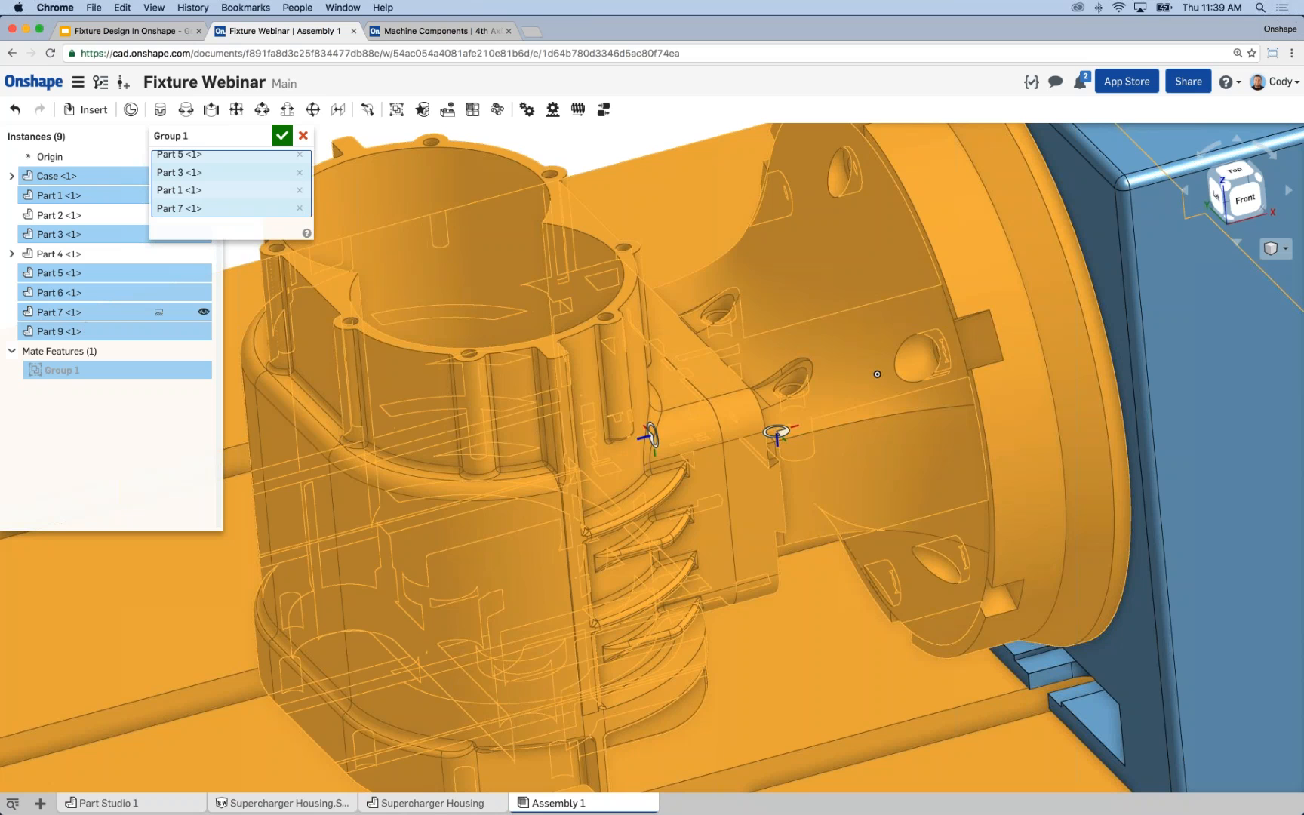
{"action": "left_click", "coordinate": [79, 312]}
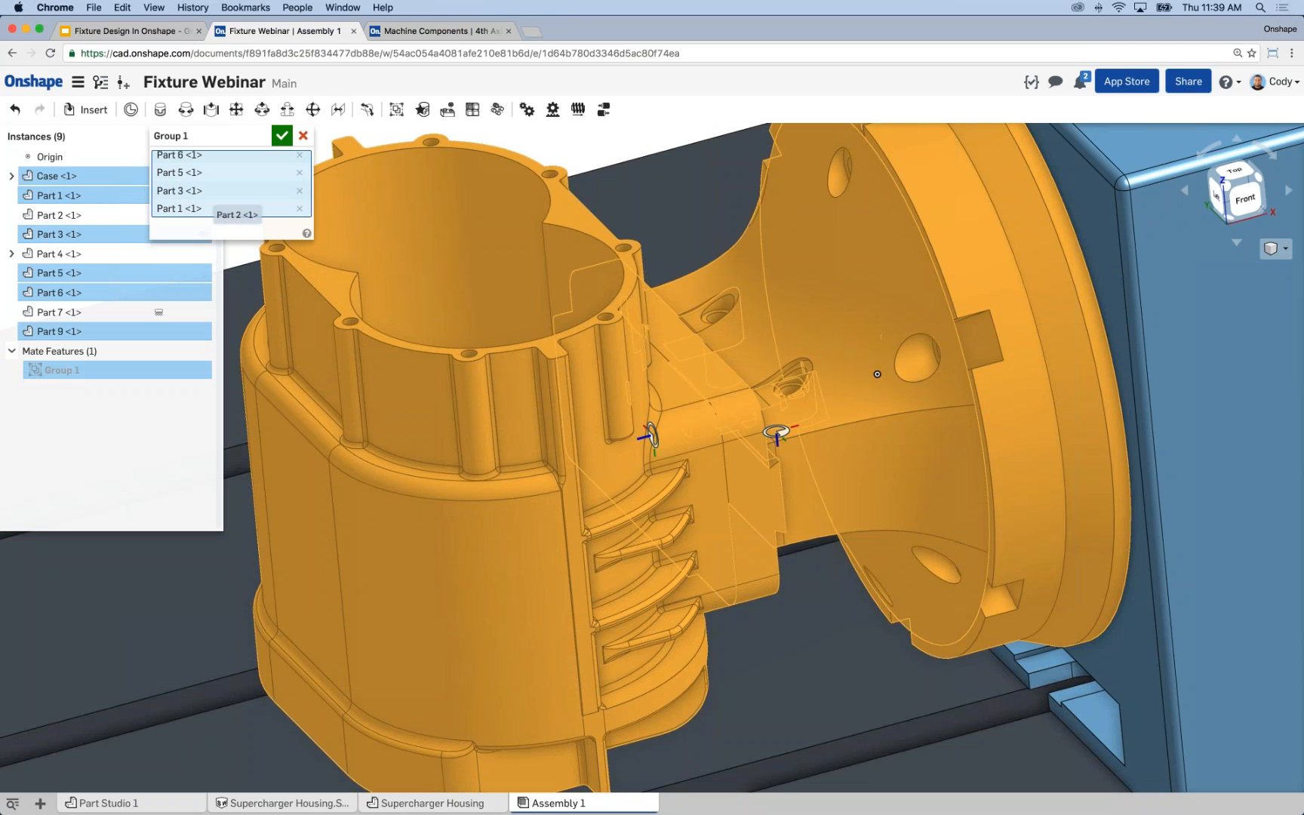
{"action": "left_click", "coordinate": [68, 255]}
{"action": "scroll", "coordinate": [563, 396], "scroll_direction": "down", "scroll_amount": 2}
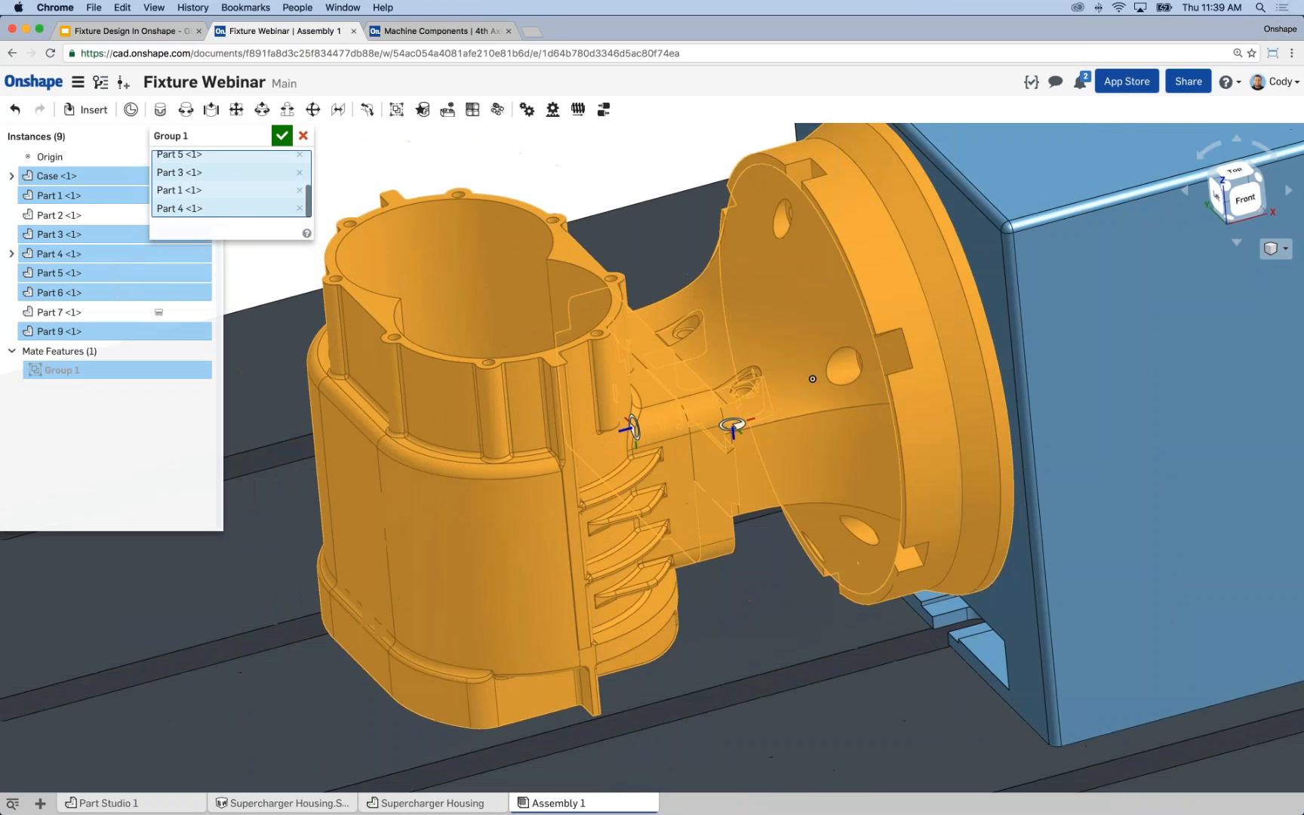
{"action": "scroll", "coordinate": [475, 264], "scroll_direction": "down", "scroll_amount": 2}
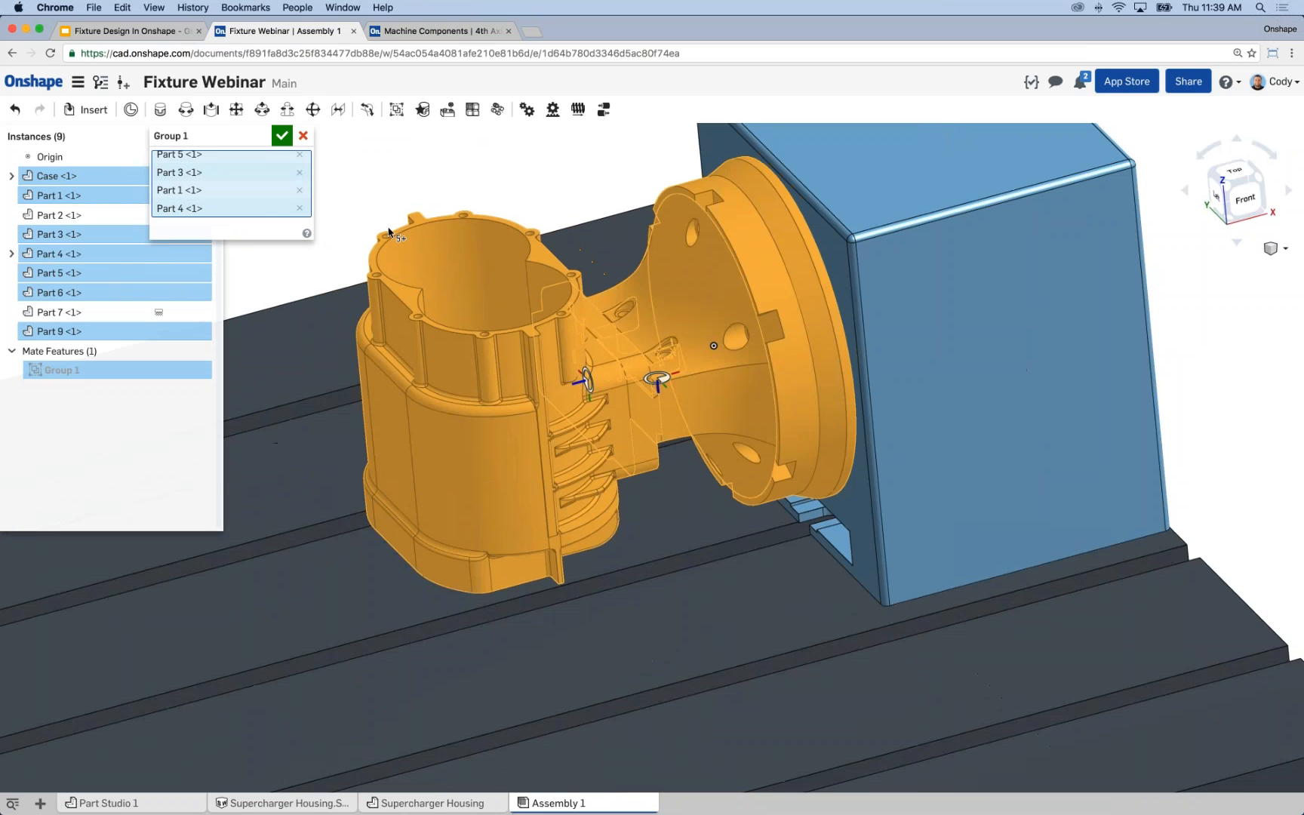
{"action": "left_click", "coordinate": [281, 136]}
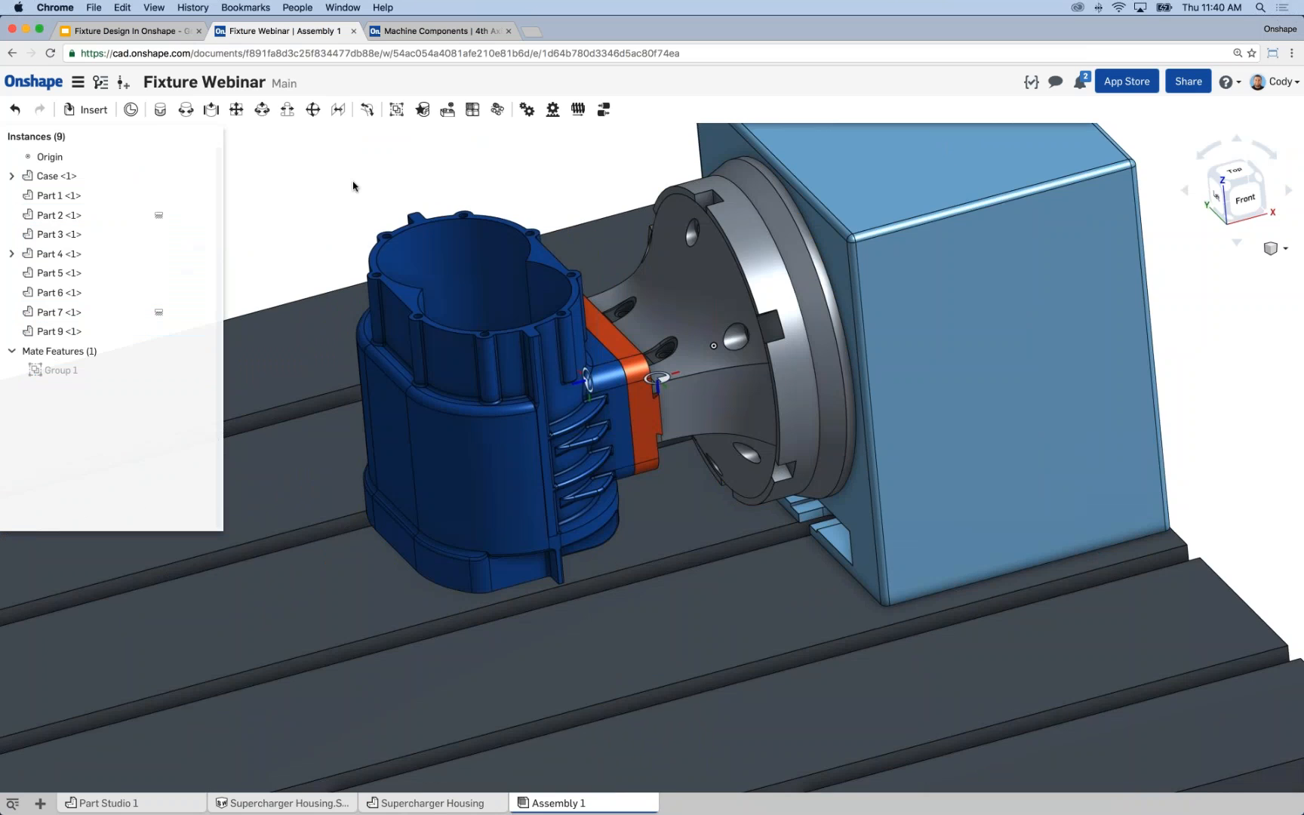
Move the grouped housing, fixture part and mount away from the fourth-axis block so their mating faces are accessible.
{"action": "scroll", "coordinate": [349, 190], "scroll_direction": "down", "scroll_amount": 2}
{"action": "middle_click_drag", "start_coordinate": [349, 190], "coordinate": [489, 238]}
{"action": "right_click_drag", "start_coordinate": [489, 238], "coordinate": [507, 281]}
{"action": "left_click_drag", "start_coordinate": [595, 398], "coordinate": [338, 262]}
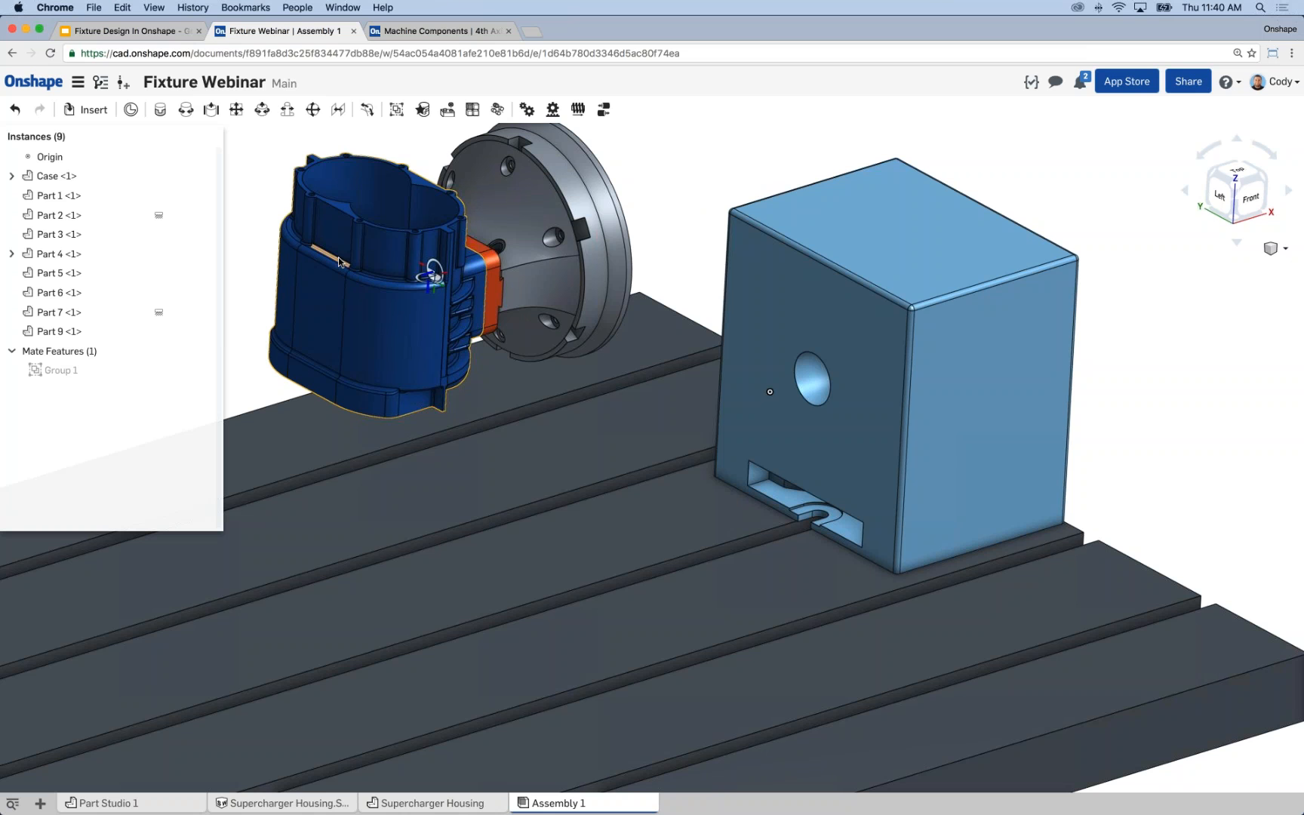
{"action": "right_click_drag", "start_coordinate": [669, 191], "coordinate": [556, 249]}
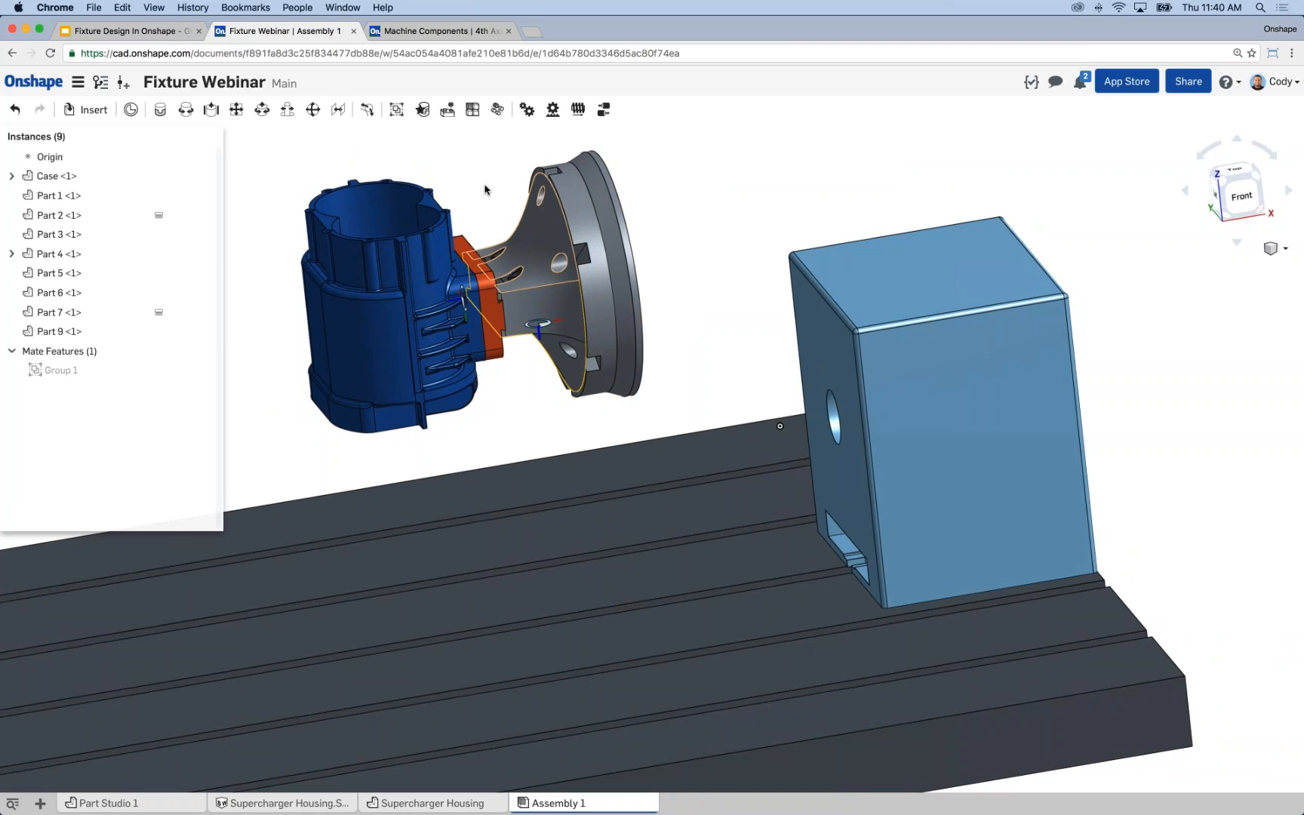
Add a revolute mate joining the centre bore of the round plate (Part 1) to the round hole in the fourth-axis block (Part 2).
{"action": "left_click", "coordinate": [187, 111]}
{"action": "right_click_drag", "start_coordinate": [715, 200], "coordinate": [630, 230]}
{"action": "scroll", "coordinate": [715, 224], "scroll_direction": "up", "scroll_amount": 4}
{"action": "scroll", "coordinate": [716, 220], "scroll_direction": "up", "scroll_amount": 3}
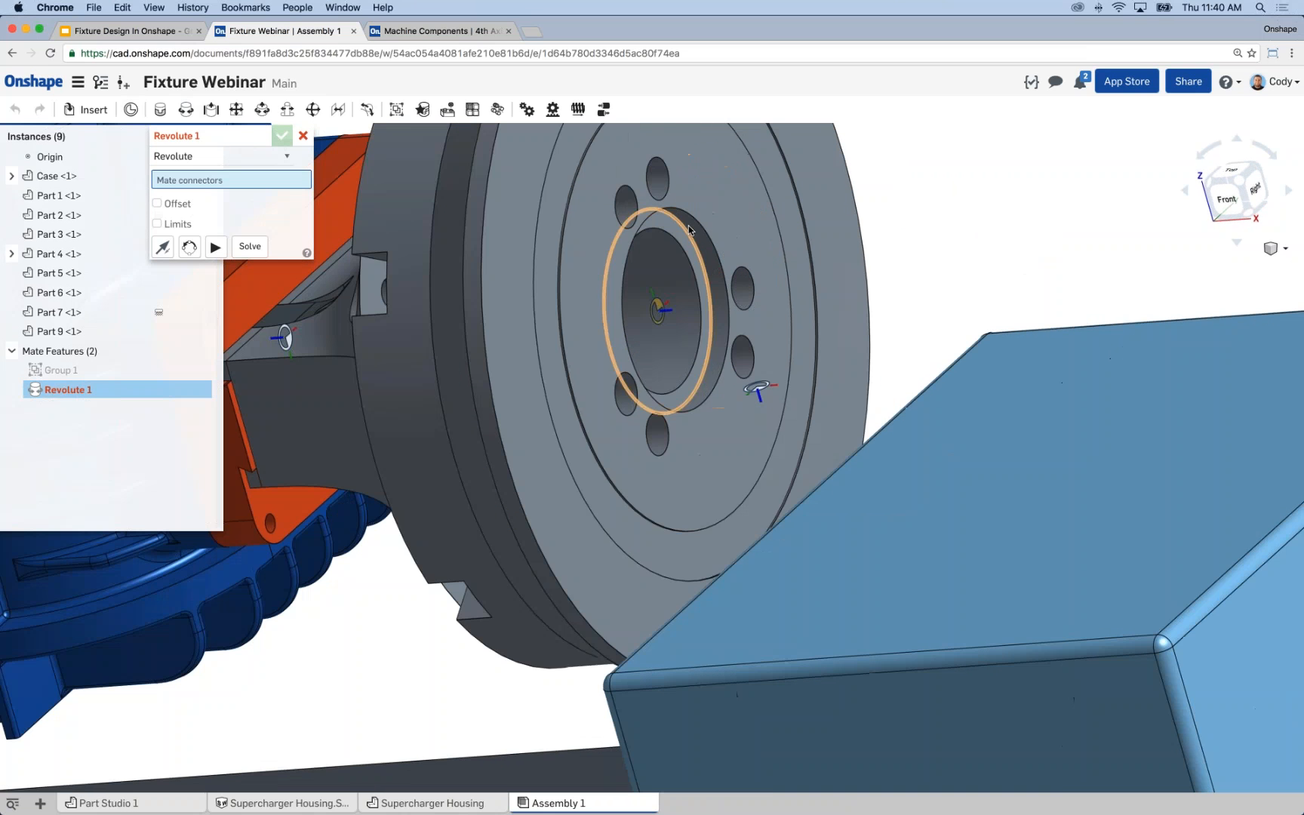
{"action": "left_click", "coordinate": [713, 221]}
{"action": "scroll", "coordinate": [899, 204], "scroll_direction": "down", "scroll_amount": 3}
{"action": "right_click_drag", "start_coordinate": [898, 204], "coordinate": [811, 206]}
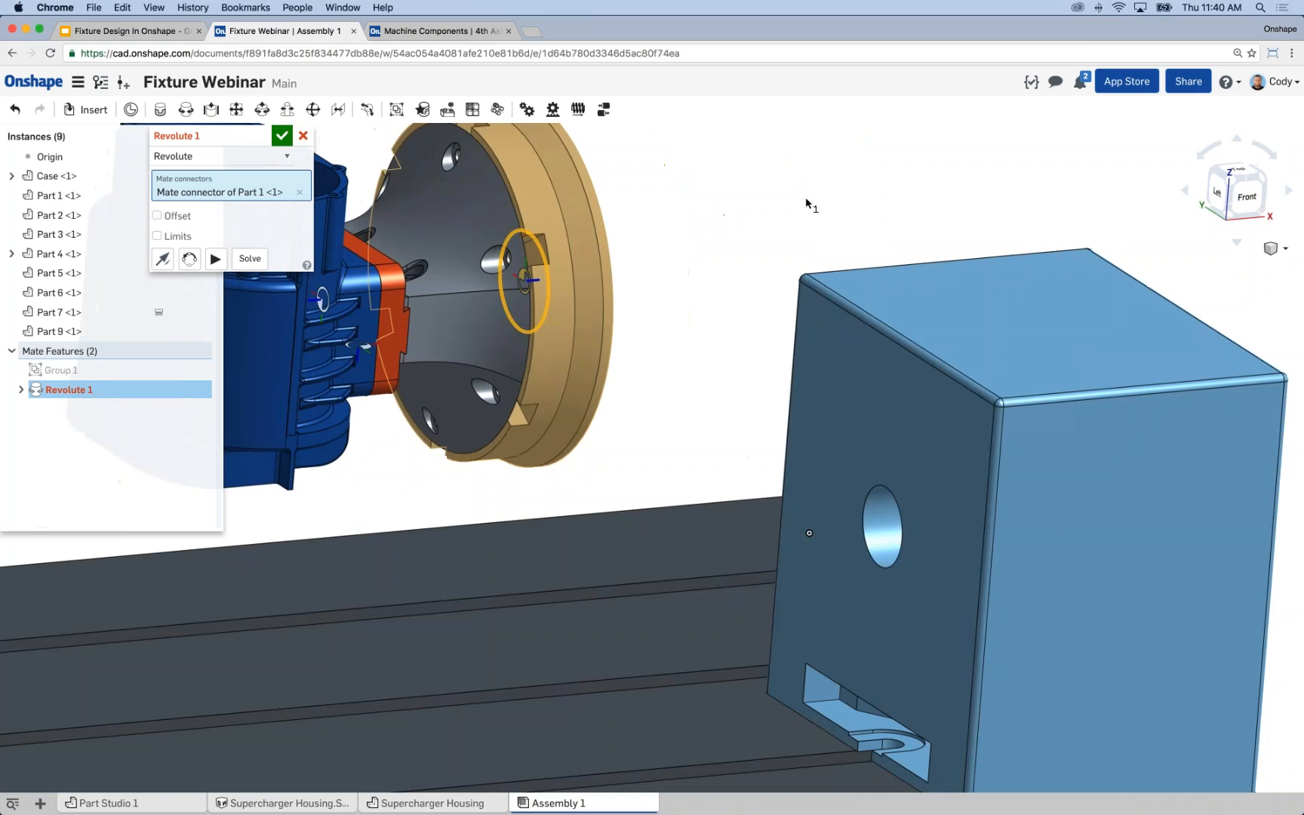
{"action": "left_click", "coordinate": [873, 496]}
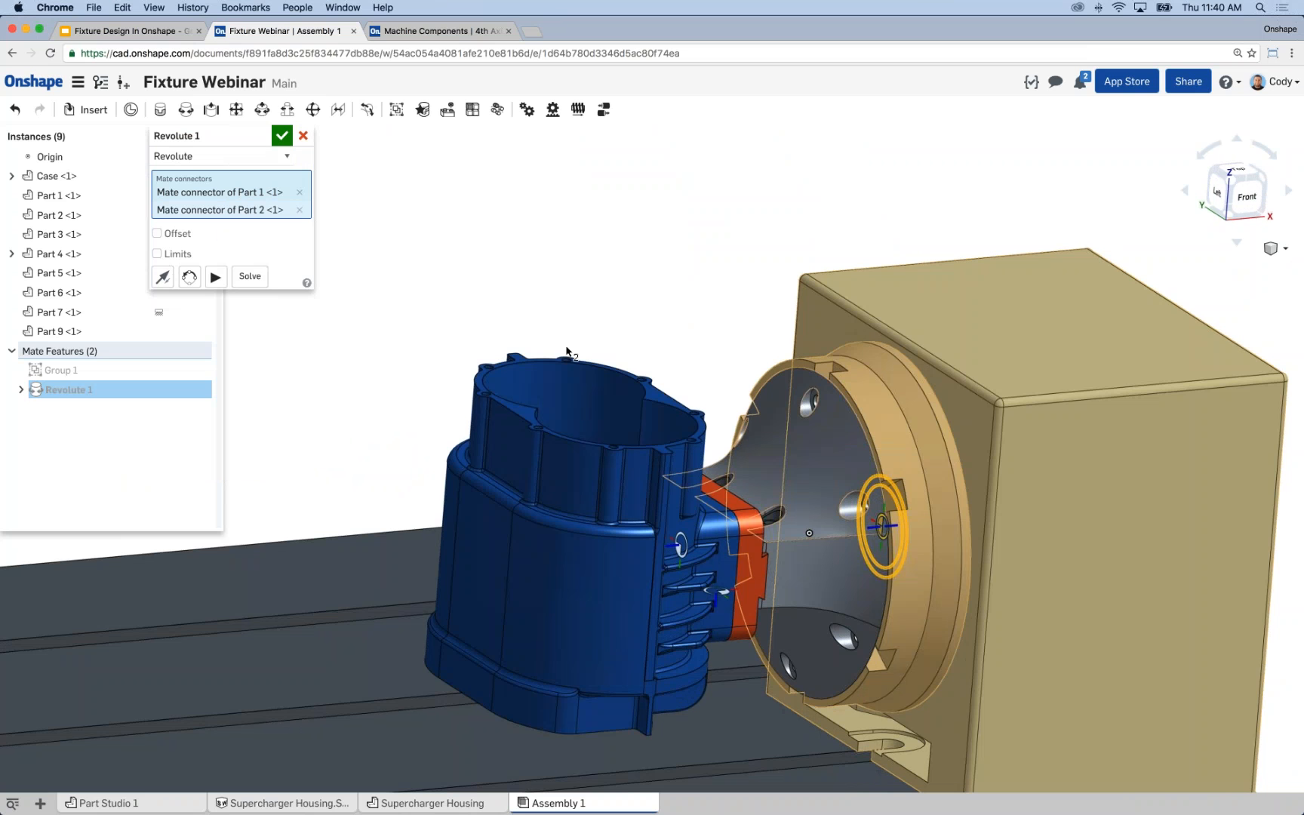
{"action": "left_click", "coordinate": [281, 135]}
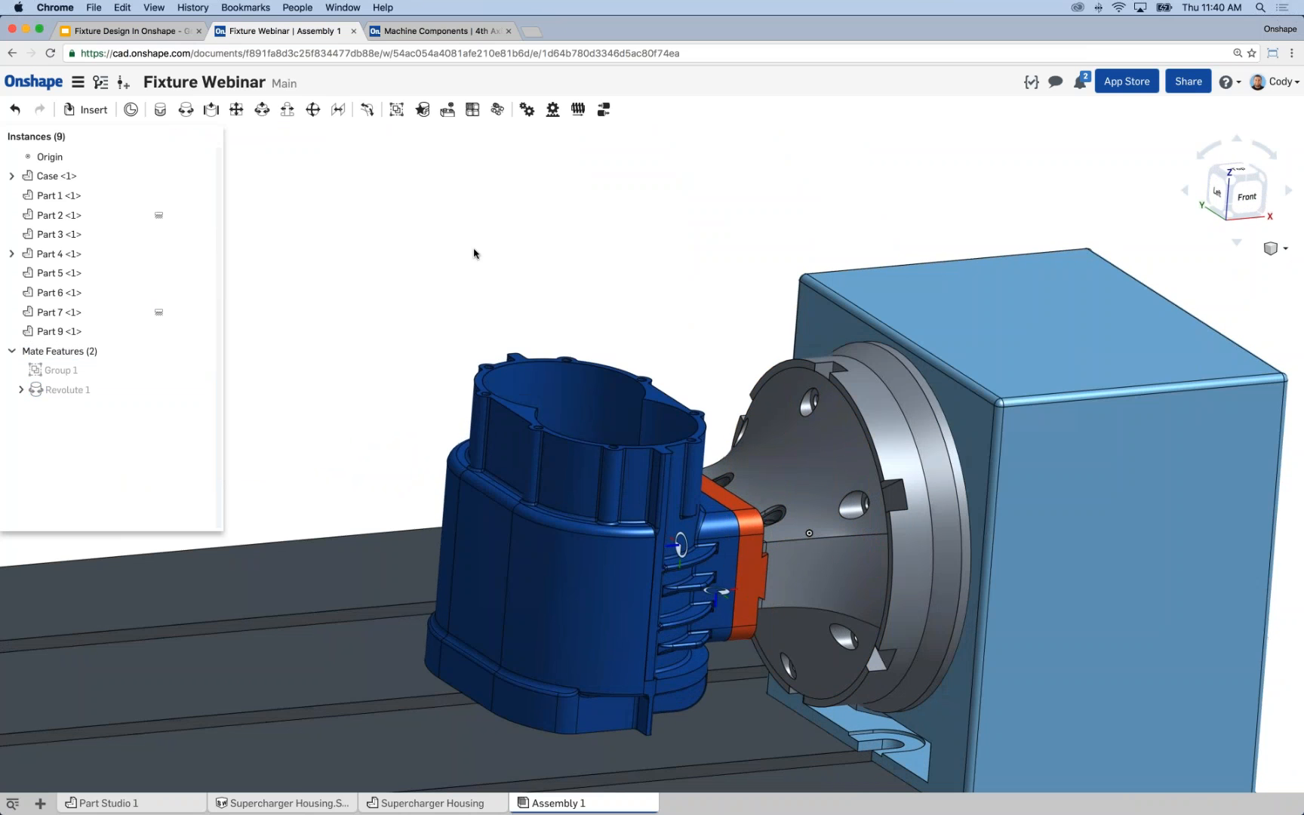
Animate the revolute mate from 0 to 360 degrees, play it again to check the rotation from several angles, and close the animation.
{"action": "scroll", "coordinate": [480, 254], "scroll_direction": "down", "scroll_amount": 3}
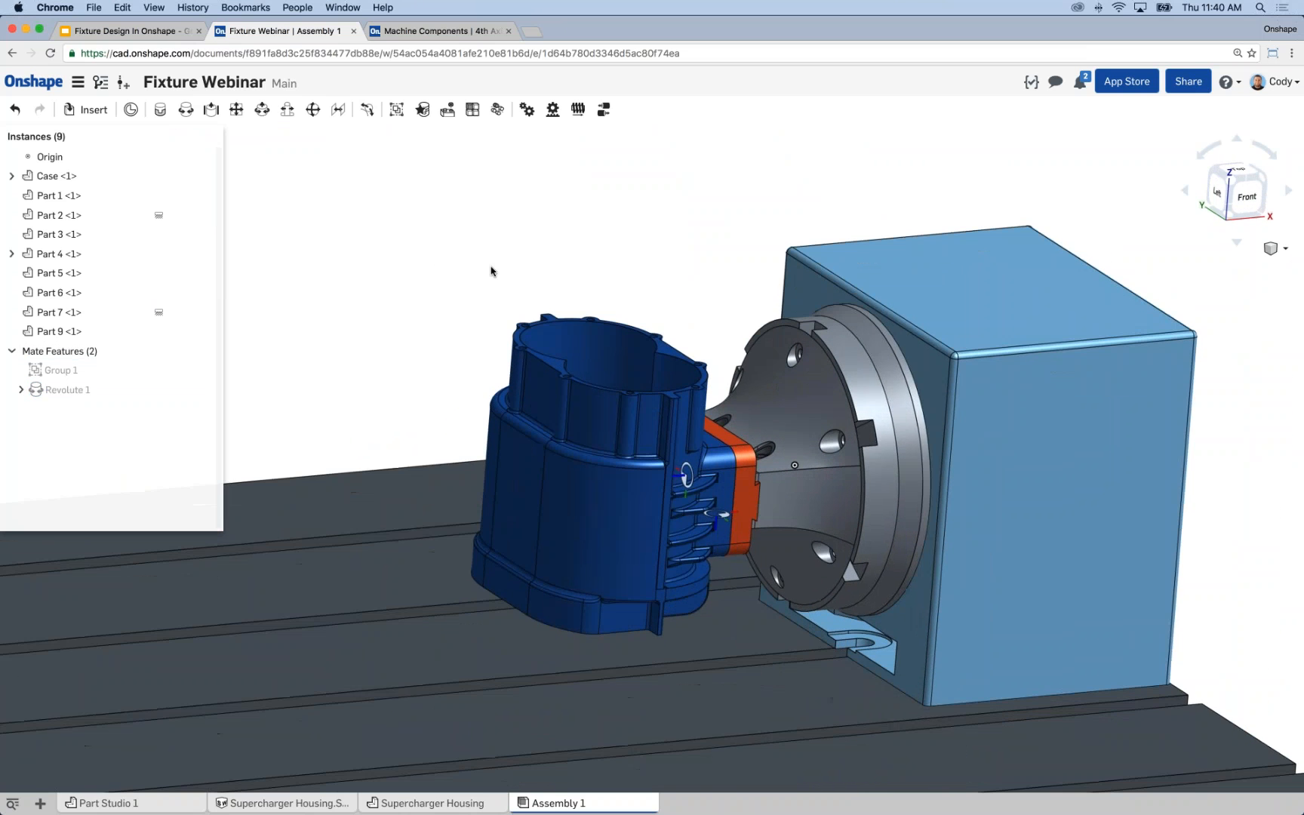
{"action": "middle_click_drag", "start_coordinate": [491, 271], "coordinate": [583, 241]}
{"action": "right_click", "coordinate": [98, 391]}
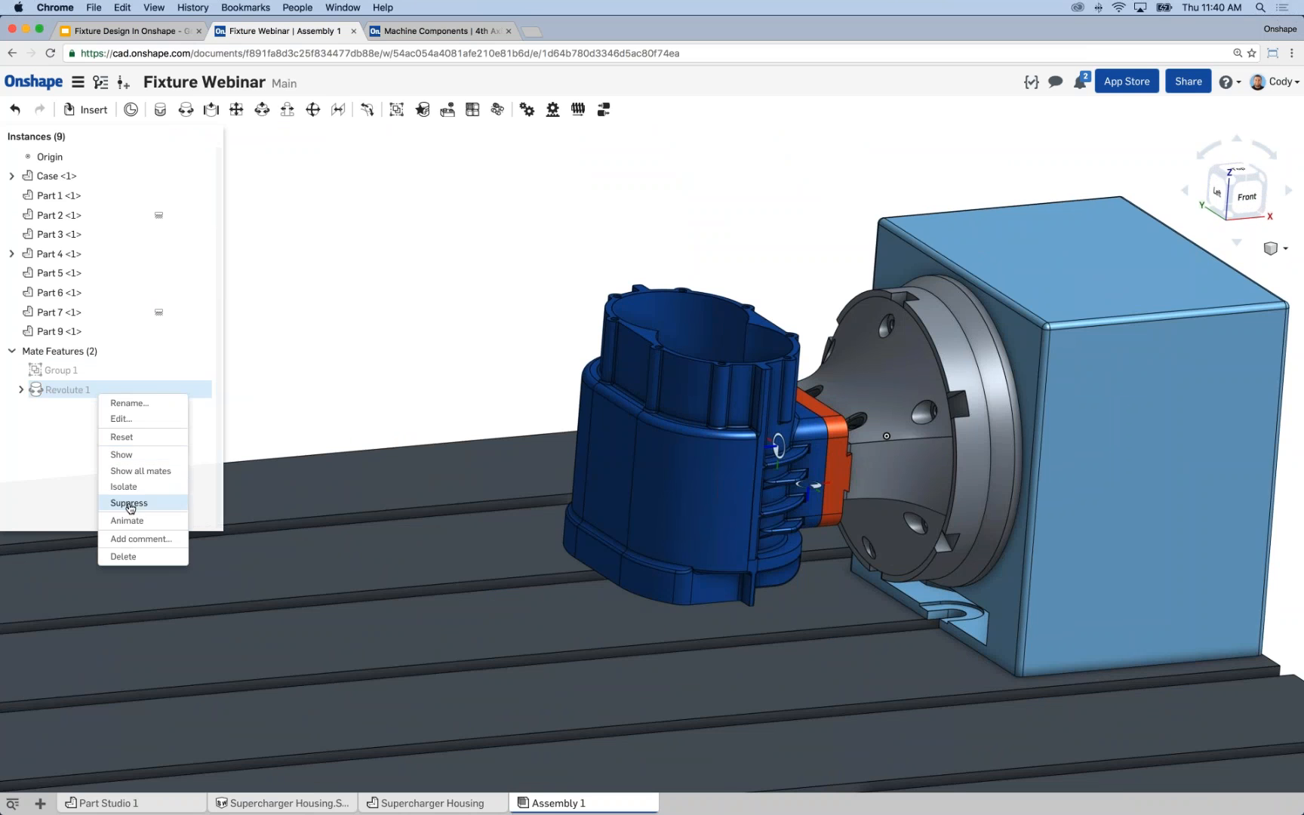
{"action": "left_click", "coordinate": [127, 521]}
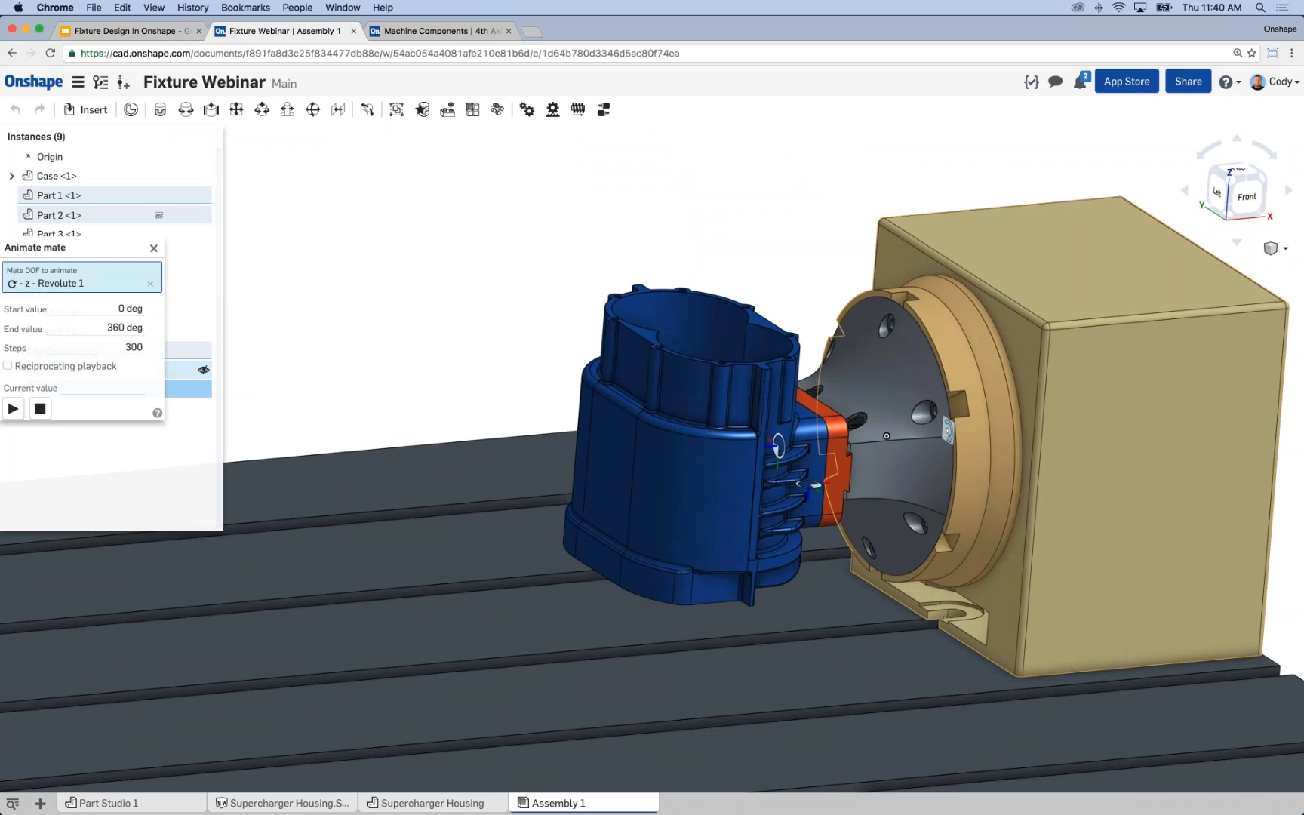
{"action": "left_click", "coordinate": [13, 408]}
{"action": "right_click_drag", "start_coordinate": [483, 348], "coordinate": [447, 322]}
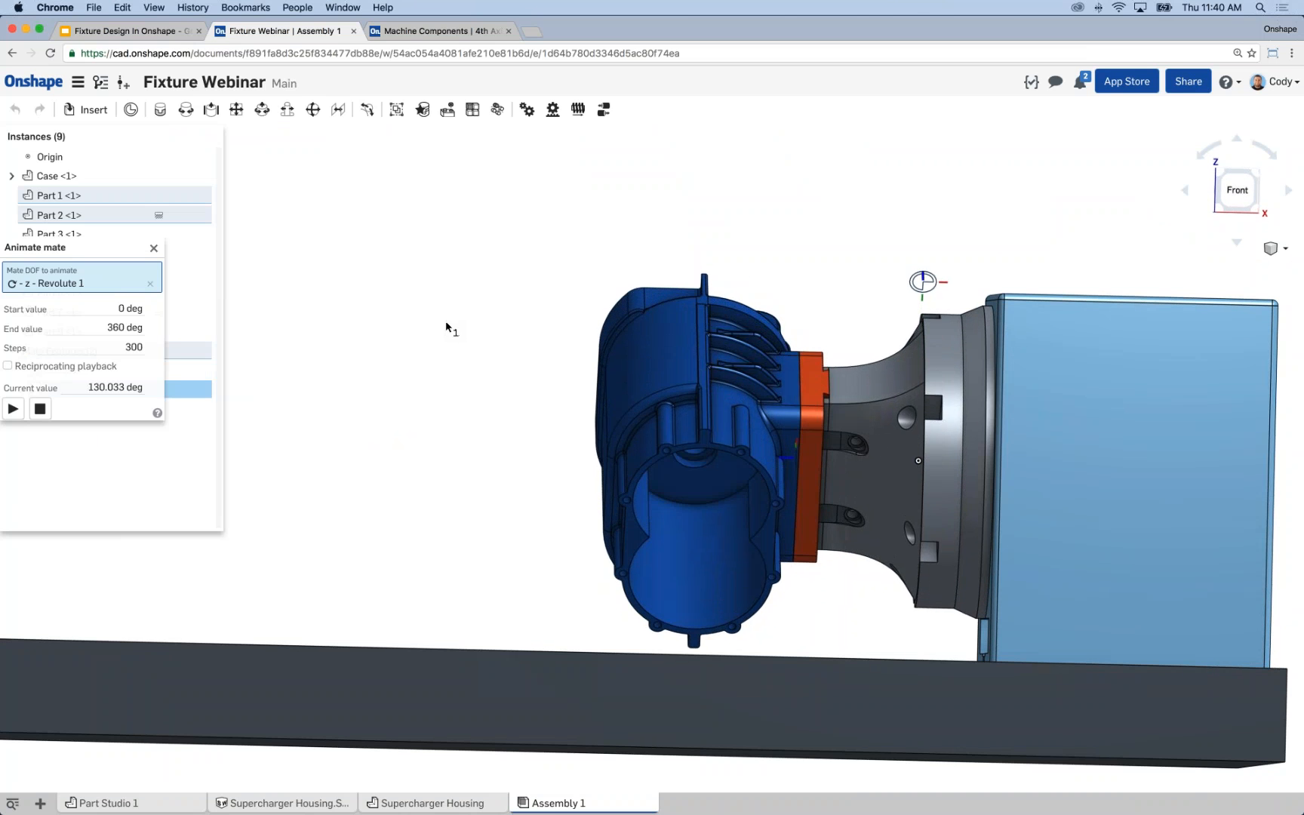
{"action": "right_click_drag", "start_coordinate": [445, 326], "coordinate": [523, 329]}
{"action": "left_click", "coordinate": [13, 408]}
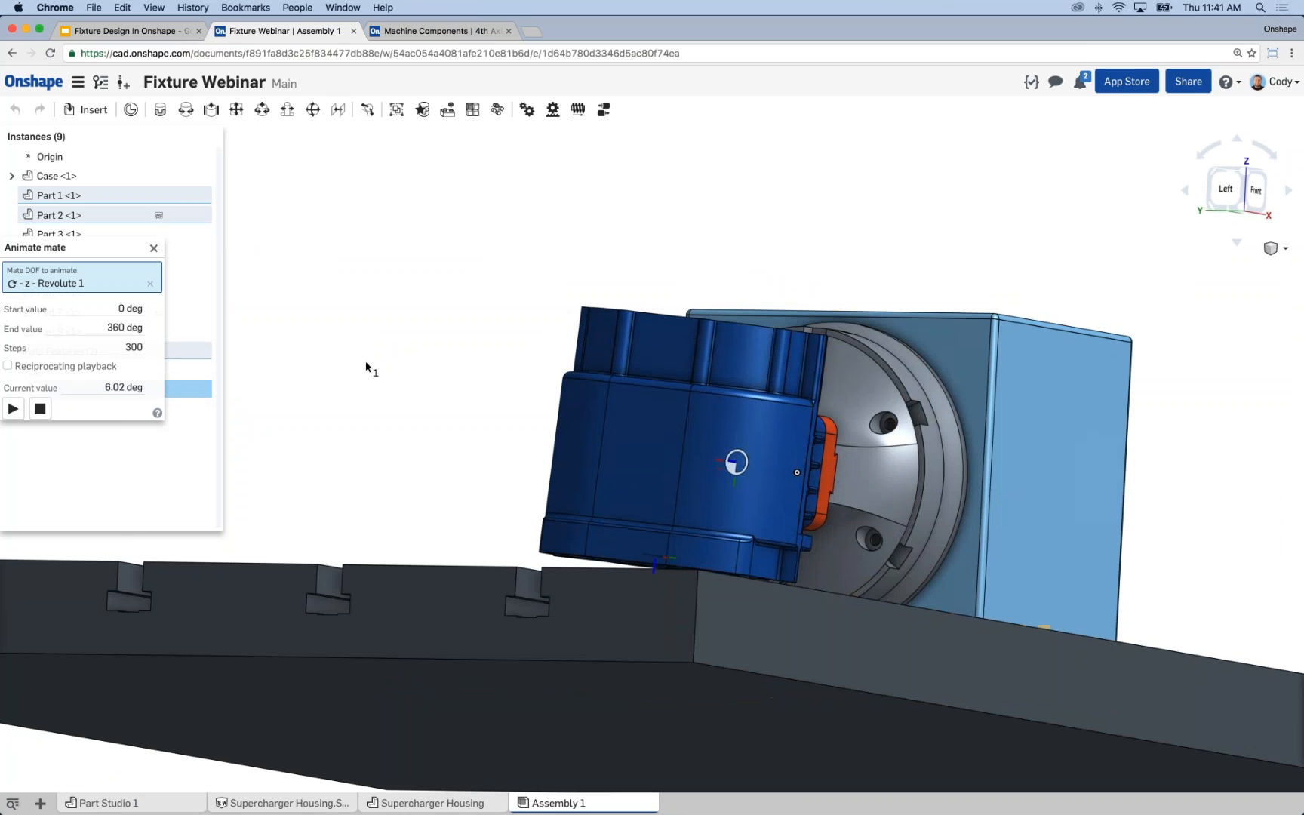
{"action": "mouse_move", "coordinate": [416, 320]}
{"action": "right_mouse_down"}
{"action": "mouse_move", "coordinate": [402, 336]}
{"action": "mouse_move", "coordinate": [306, 332]}
{"action": "mouse_move", "coordinate": [405, 341]}
{"action": "right_mouse_up"}
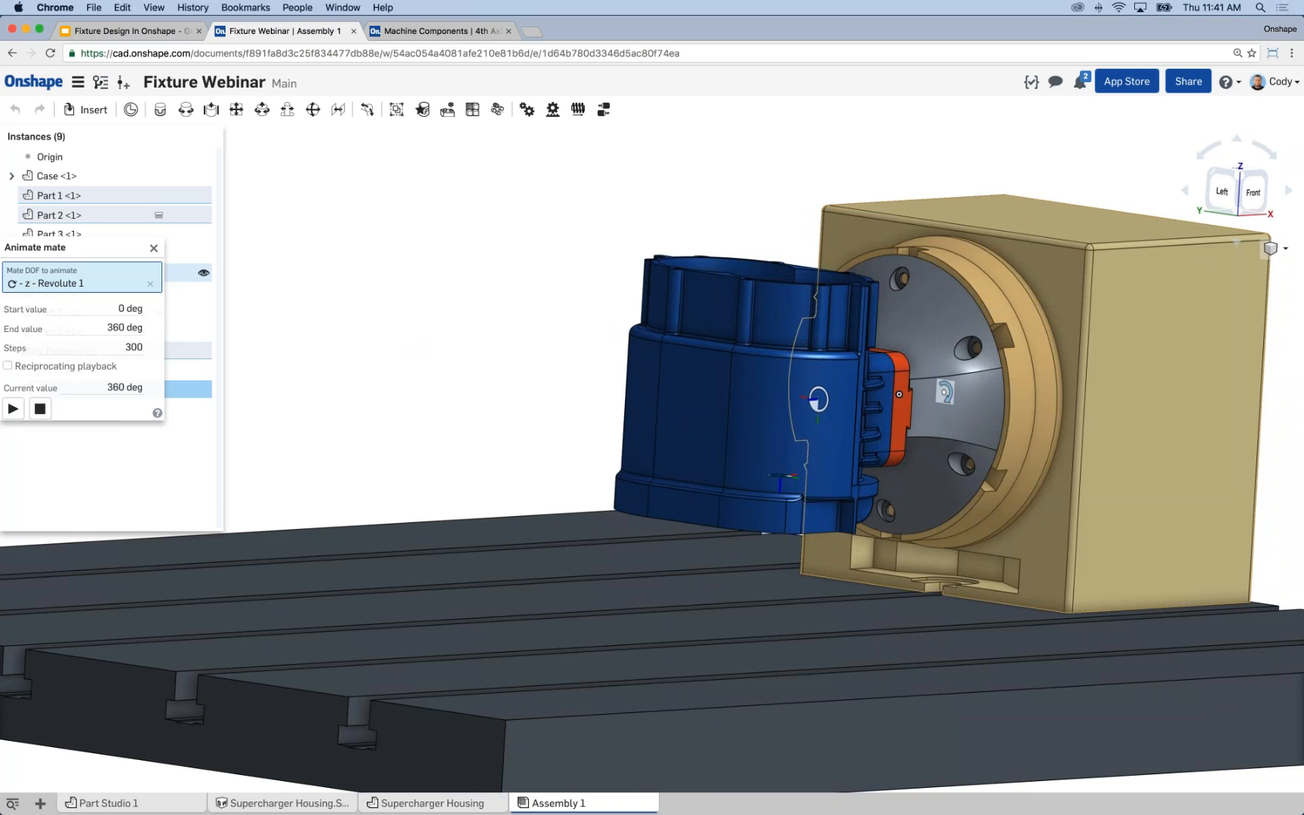
{"action": "key", "text": "Escape"}
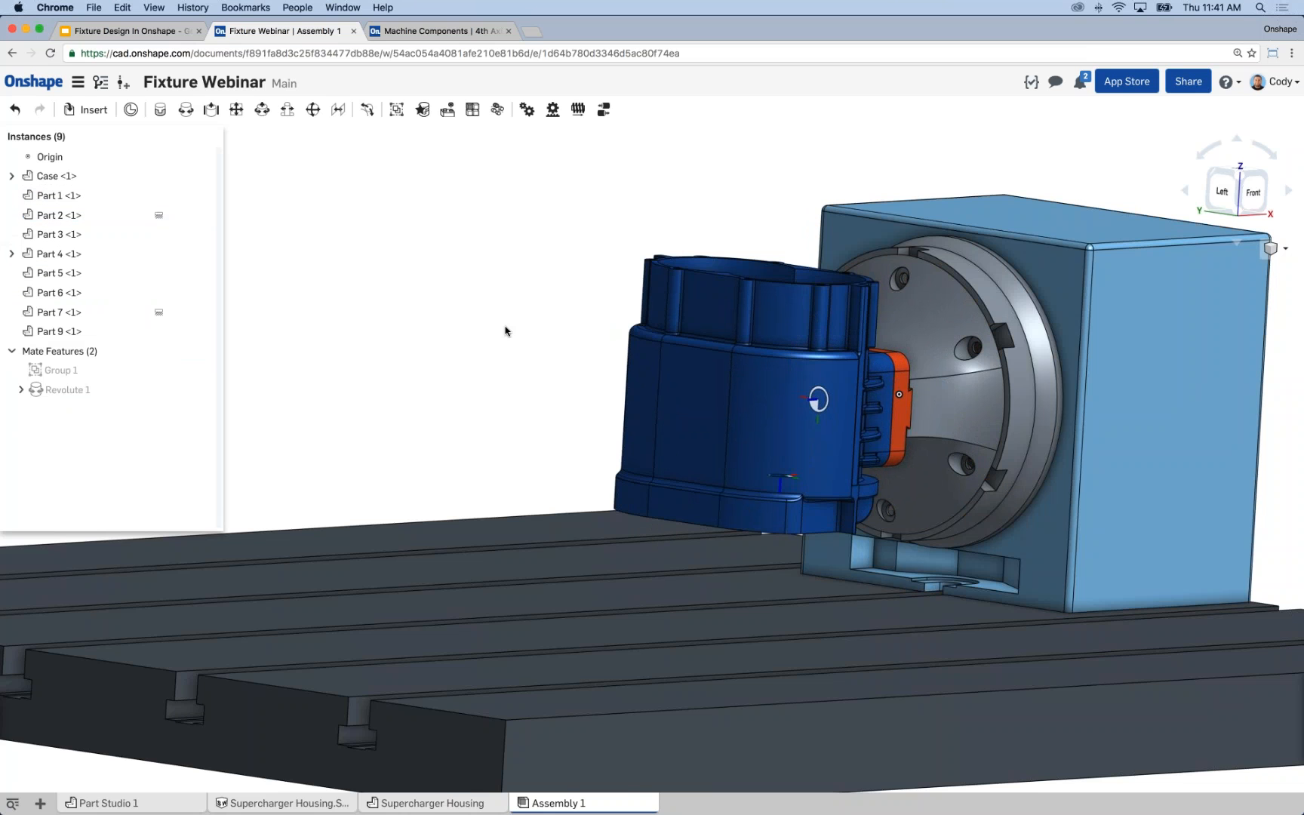
{"action": "scroll", "coordinate": [491, 332], "scroll_direction": "down", "scroll_amount": 3}
{"action": "key", "text": "shift+1"}
{"action": "mouse_move", "coordinate": [538, 330]}
{"action": "right_mouse_down"}
{"action": "mouse_move", "coordinate": [565, 340]}
{"action": "mouse_move", "coordinate": [523, 321]}
{"action": "right_mouse_up"}
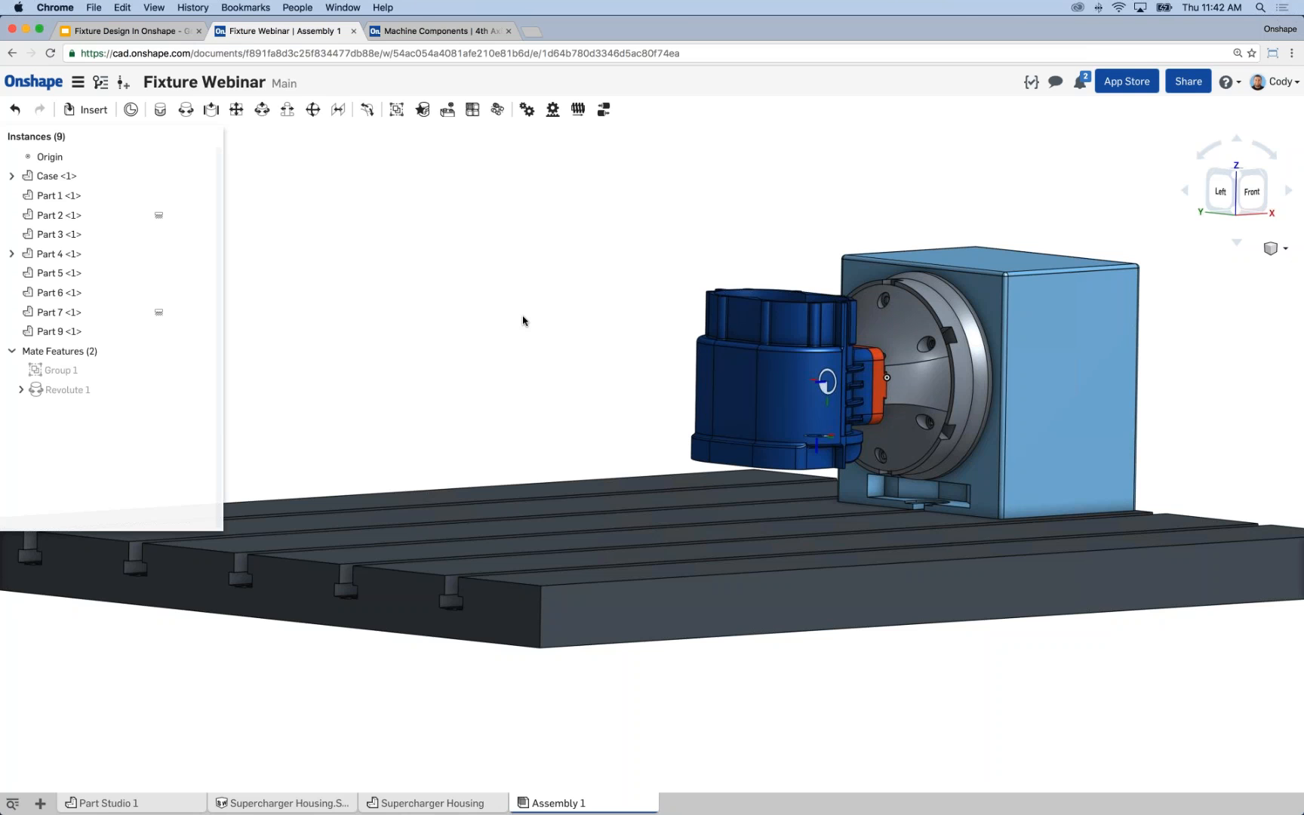
Open the Supercharger Housing part studio.
{"action": "middle_click_drag", "start_coordinate": [516, 326], "coordinate": [563, 283]}
{"action": "right_click_drag", "start_coordinate": [521, 294], "coordinate": [460, 307]}
{"action": "middle_click_drag", "start_coordinate": [459, 304], "coordinate": [500, 276]}
{"action": "scroll", "coordinate": [445, 275], "scroll_direction": "down", "scroll_amount": 1}
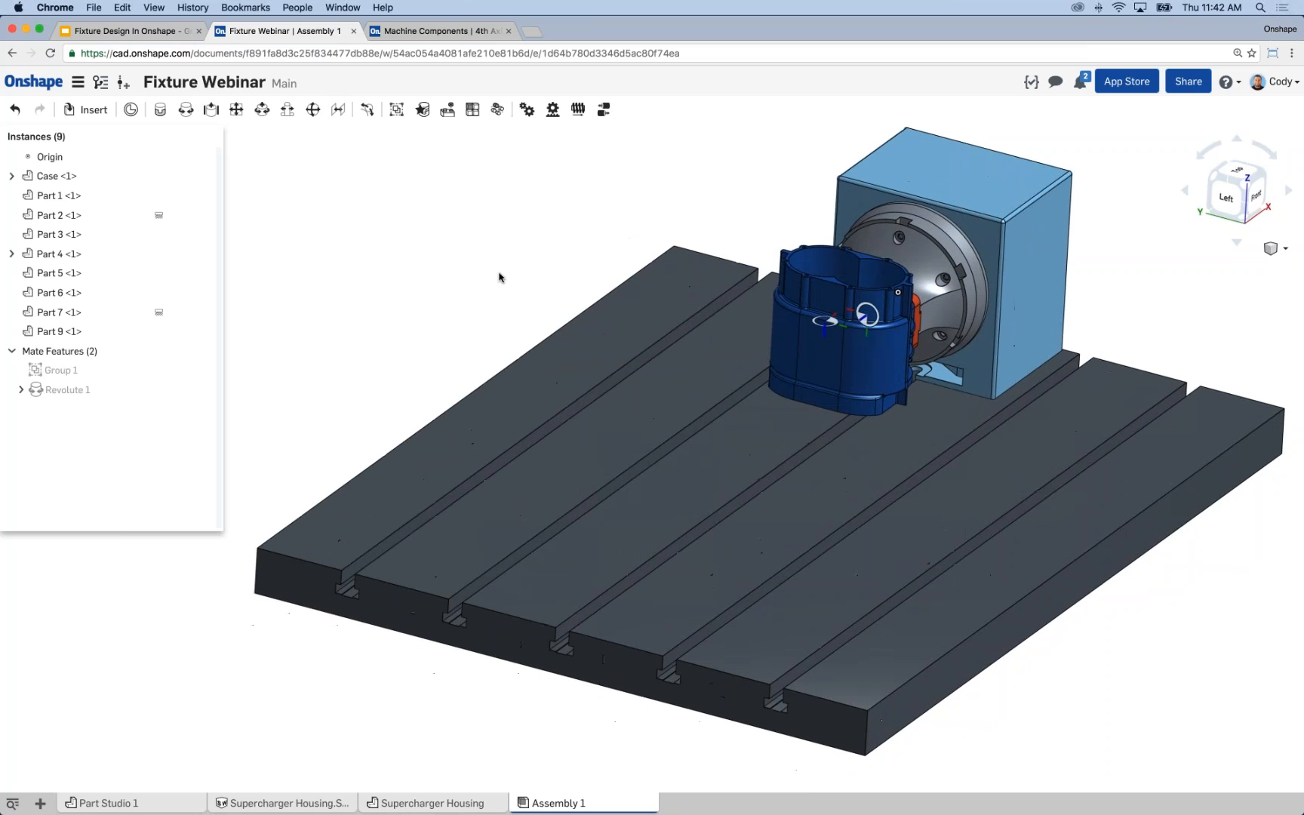
{"action": "left_click", "coordinate": [437, 804]}
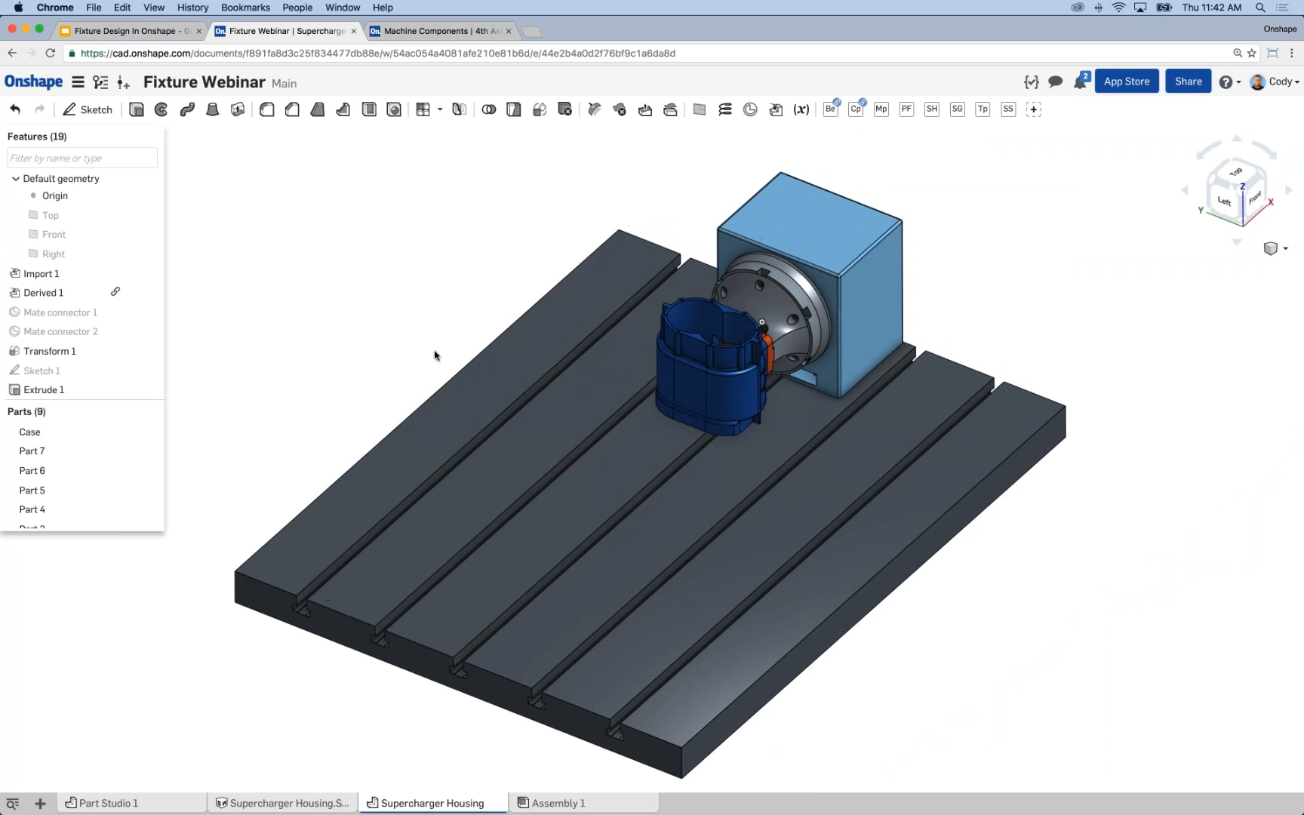
Hide all parts to look at the origin on its own, and show all parts again.
{"action": "right_click_drag", "start_coordinate": [434, 352], "coordinate": [317, 339]}
{"action": "right_click", "coordinate": [237, 360]}
{"action": "right_click", "coordinate": [67, 434]}
{"action": "left_click", "coordinate": [100, 559]}
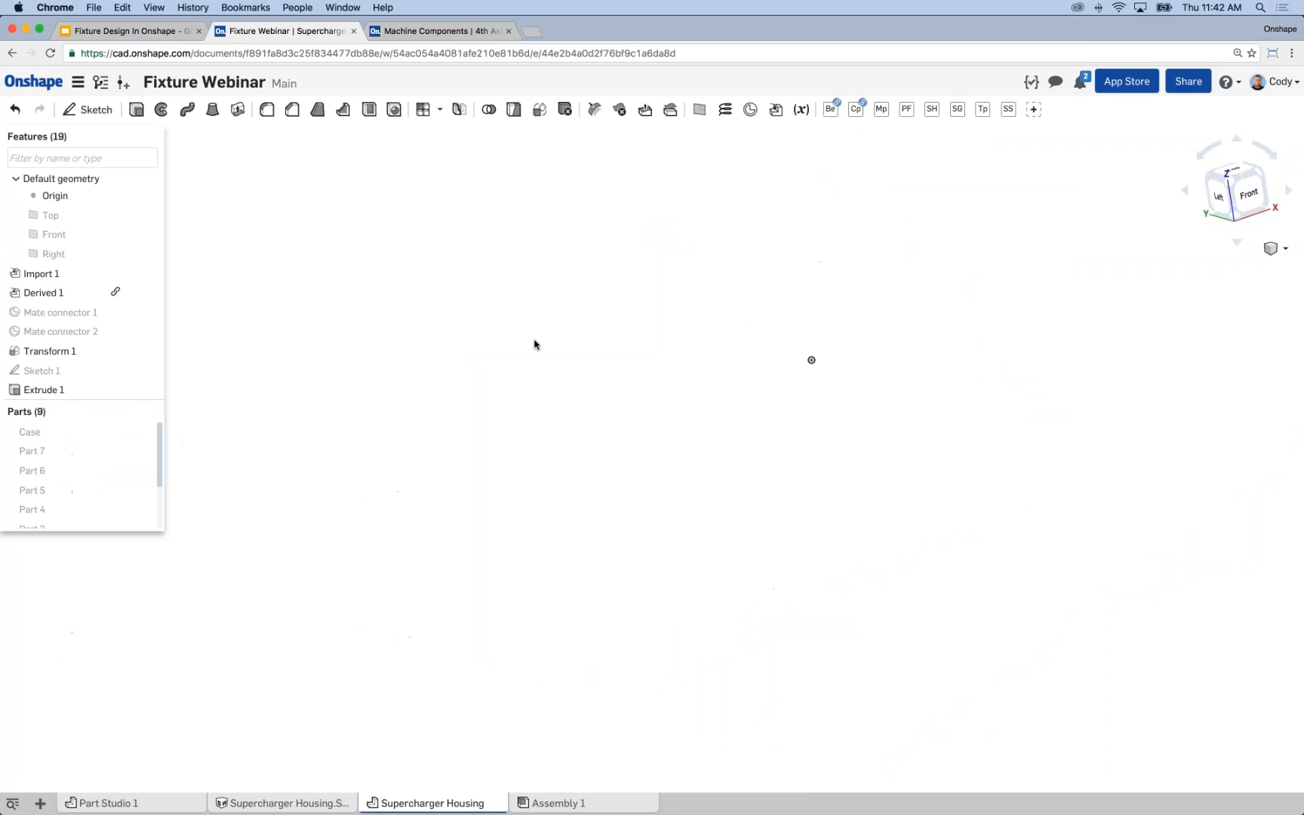
{"action": "right_click_drag", "start_coordinate": [552, 348], "coordinate": [543, 348]}
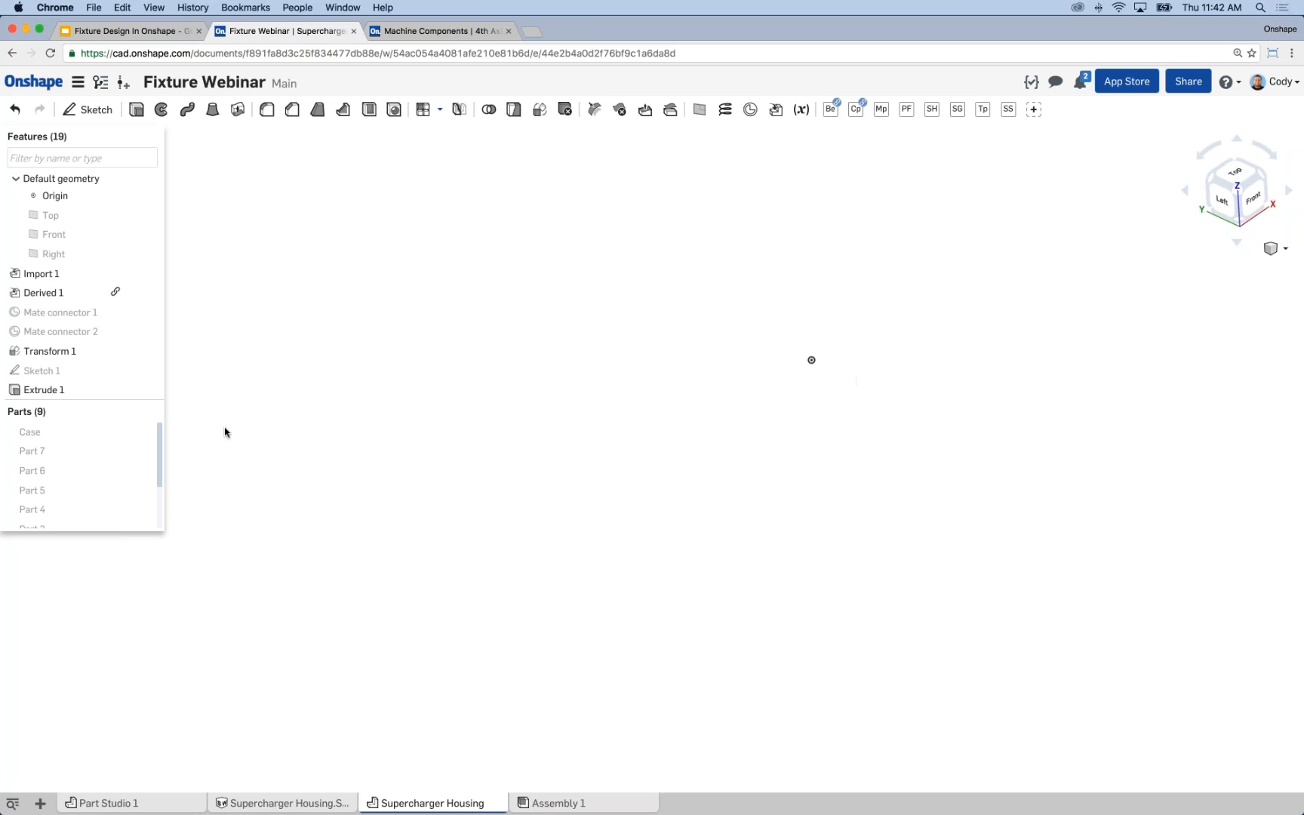
{"action": "right_click", "coordinate": [252, 338]}
{"action": "left_click", "coordinate": [290, 362]}
{"action": "right_click_drag", "start_coordinate": [504, 372], "coordinate": [214, 366]}
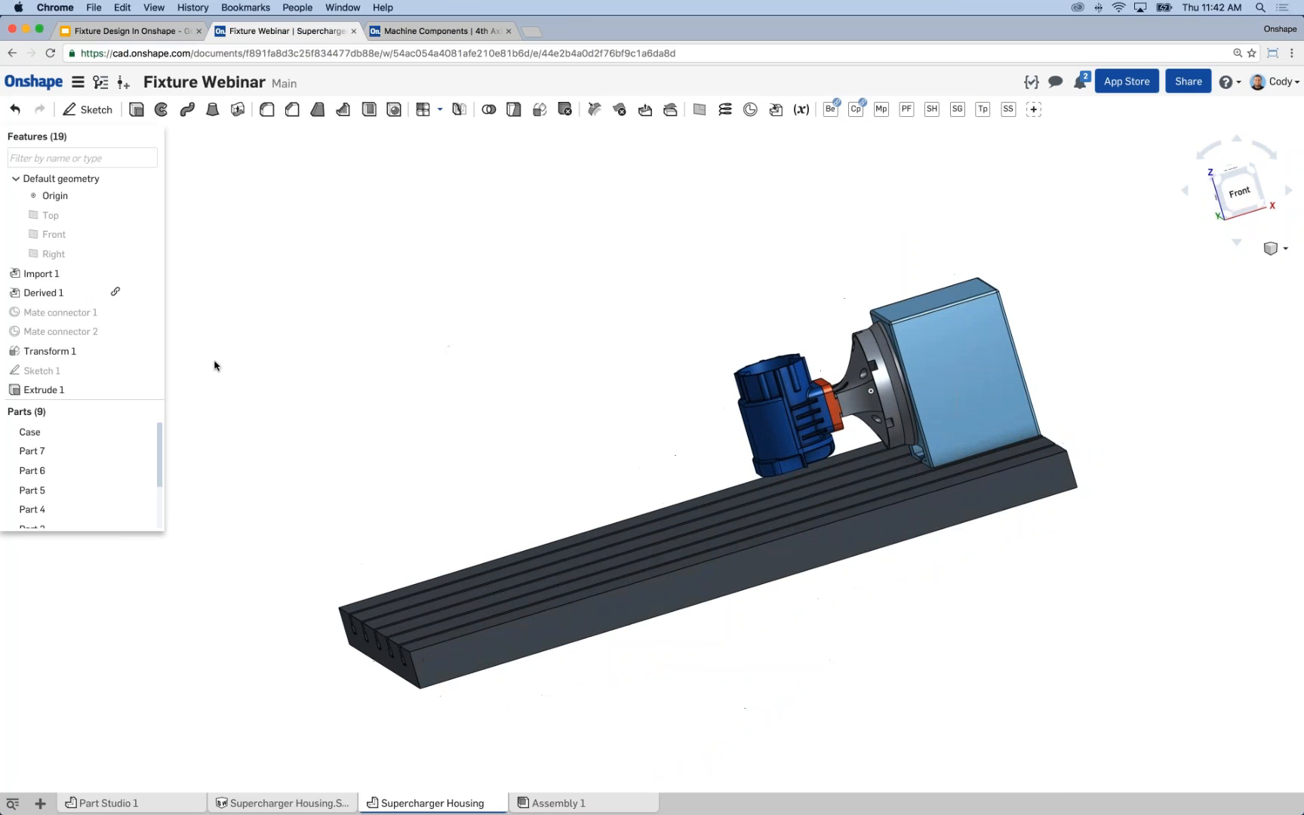
Show Mate connector 2 on the housing and examine where it sits relative to the origin.
{"action": "left_click", "coordinate": [144, 331]}
{"action": "right_click_drag", "start_coordinate": [500, 428], "coordinate": [740, 463]}
{"action": "scroll", "coordinate": [713, 403], "scroll_direction": "up", "scroll_amount": 5}
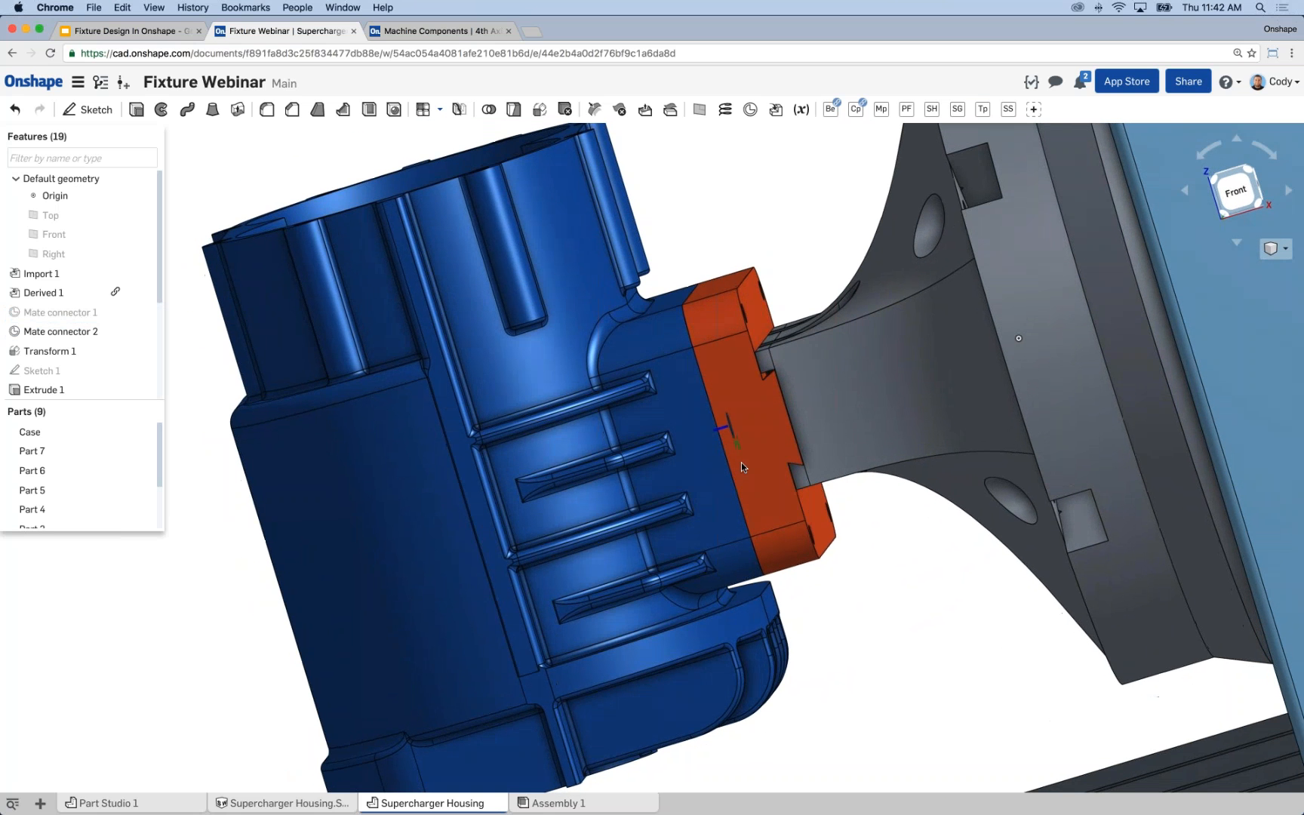
{"action": "left_click", "coordinate": [1019, 337]}
{"action": "right_click_drag", "start_coordinate": [730, 211], "coordinate": [853, 234]}
{"action": "scroll", "coordinate": [716, 205], "scroll_direction": "down", "scroll_amount": 5}
{"action": "scroll", "coordinate": [716, 204], "scroll_direction": "down", "scroll_amount": 1}
{"action": "middle_click_drag", "start_coordinate": [717, 265], "coordinate": [771, 368]}
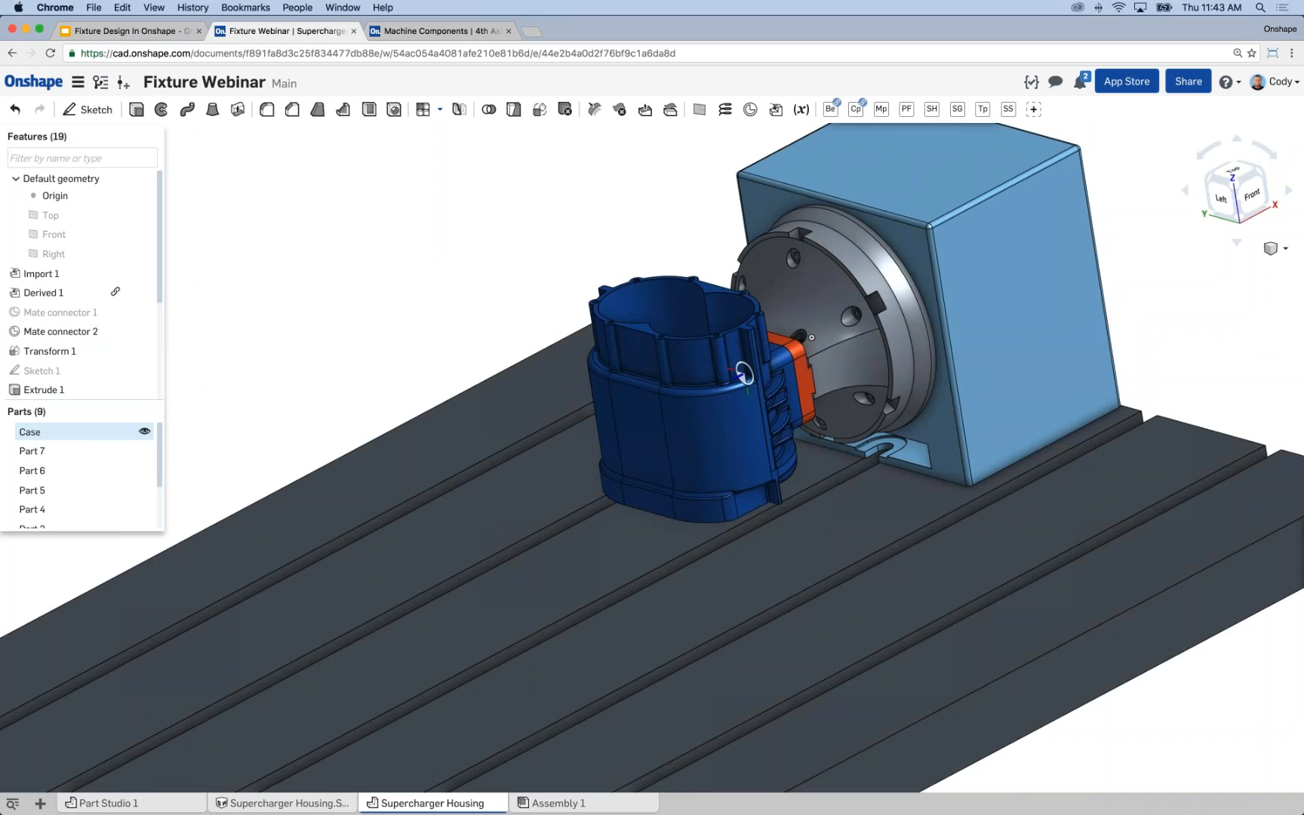
Hide all parts and start a mate connector on the origin vertex with Case as its owner part.
{"action": "right_click", "coordinate": [88, 435]}
{"action": "left_click", "coordinate": [126, 563]}
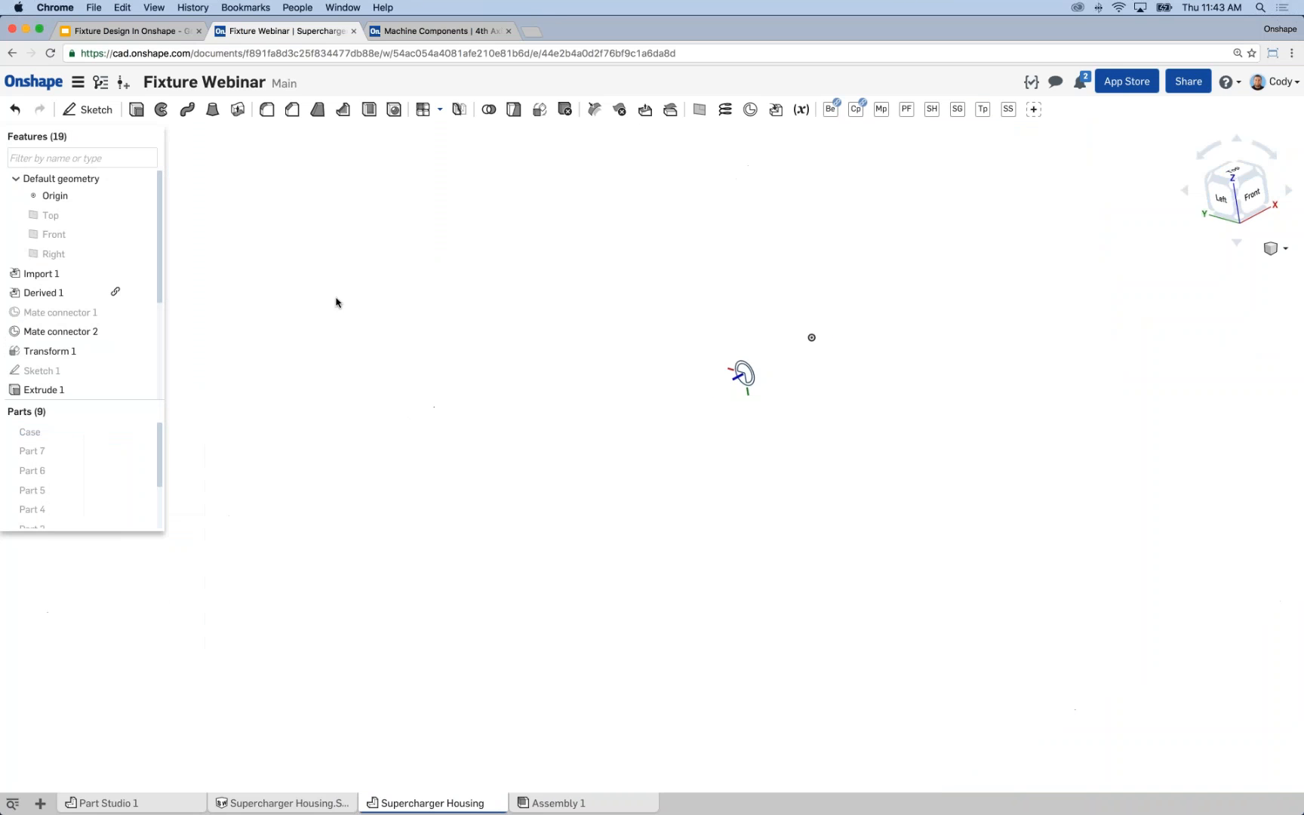
{"action": "left_click", "coordinate": [750, 109]}
{"action": "left_click", "coordinate": [794, 367]}
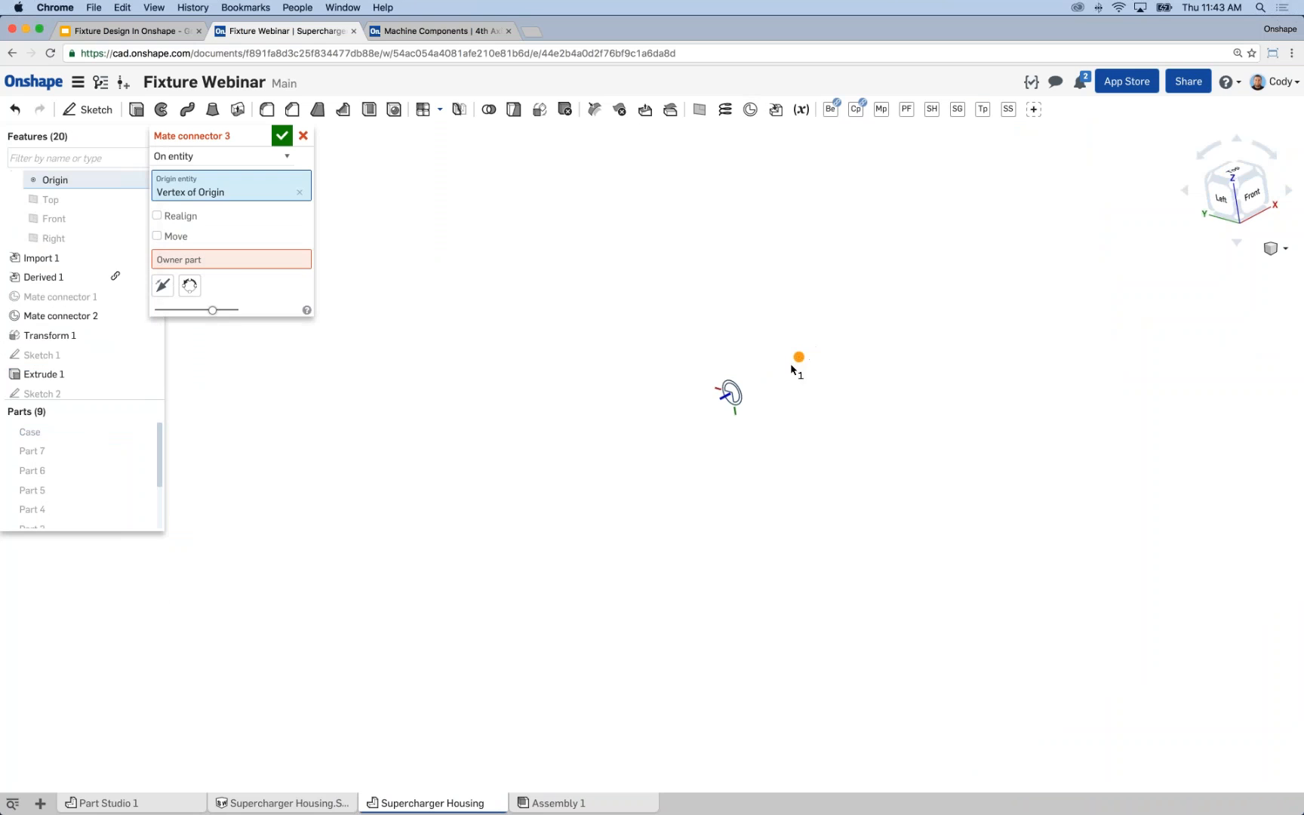
{"action": "left_click", "coordinate": [239, 259]}
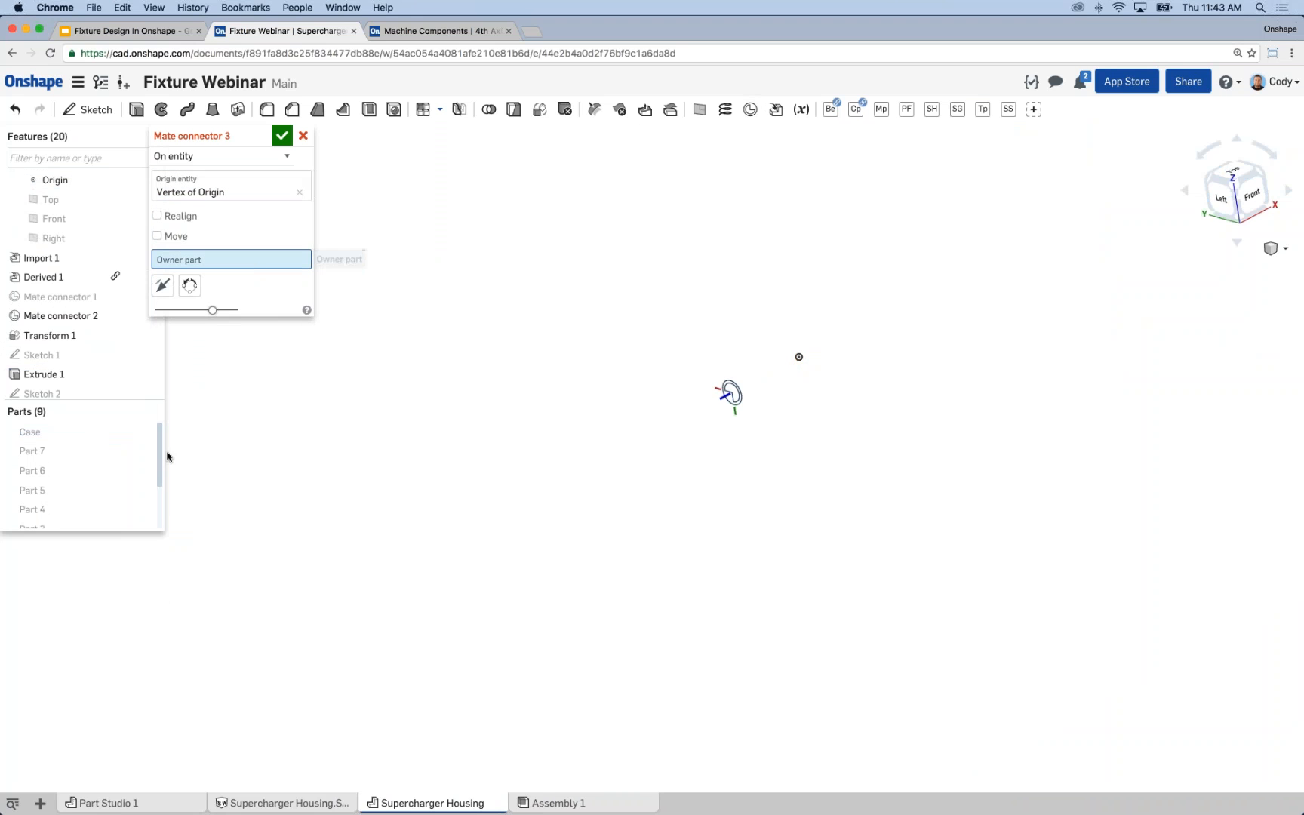
{"action": "left_click", "coordinate": [79, 434]}
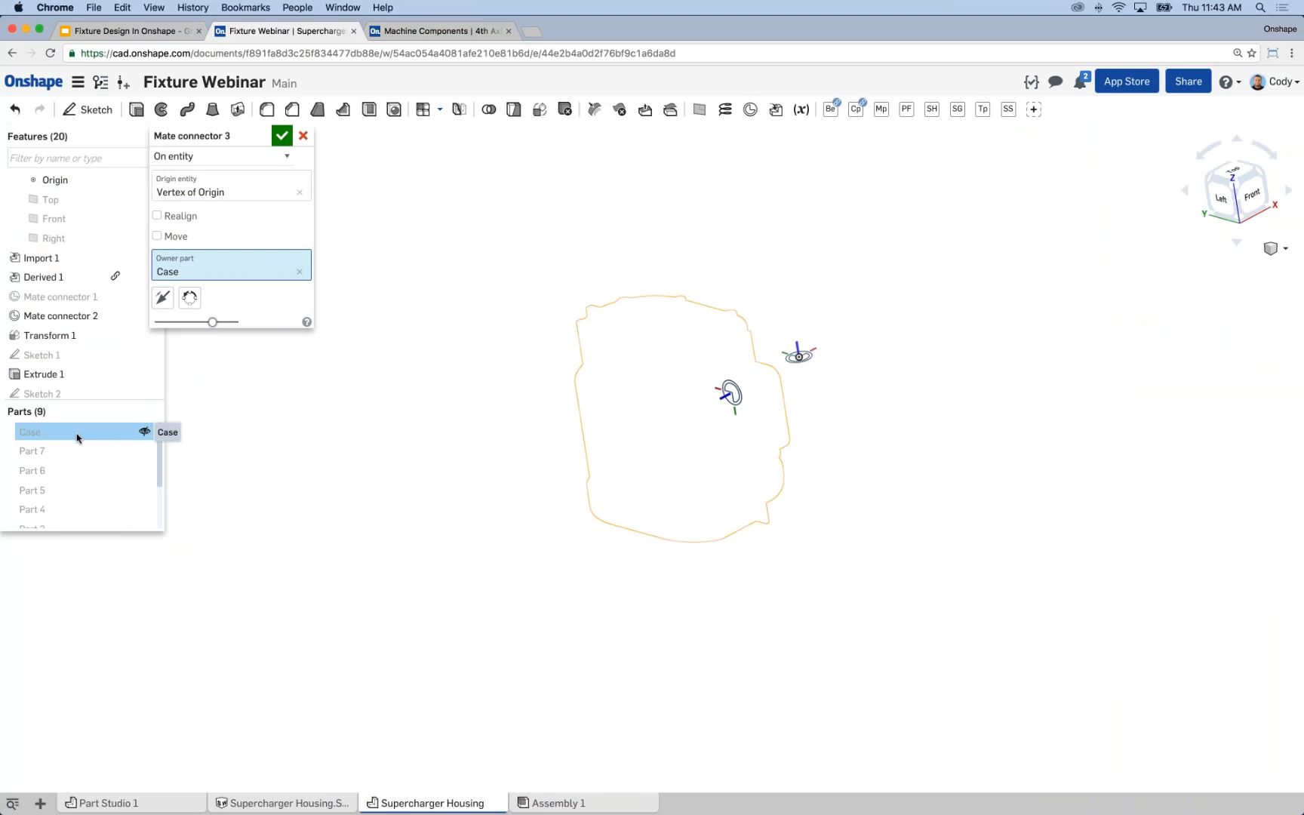
Realign the new mate connector with the Right plane as primary axis, flip its primary axis and accept it.
{"action": "left_click", "coordinate": [157, 216]}
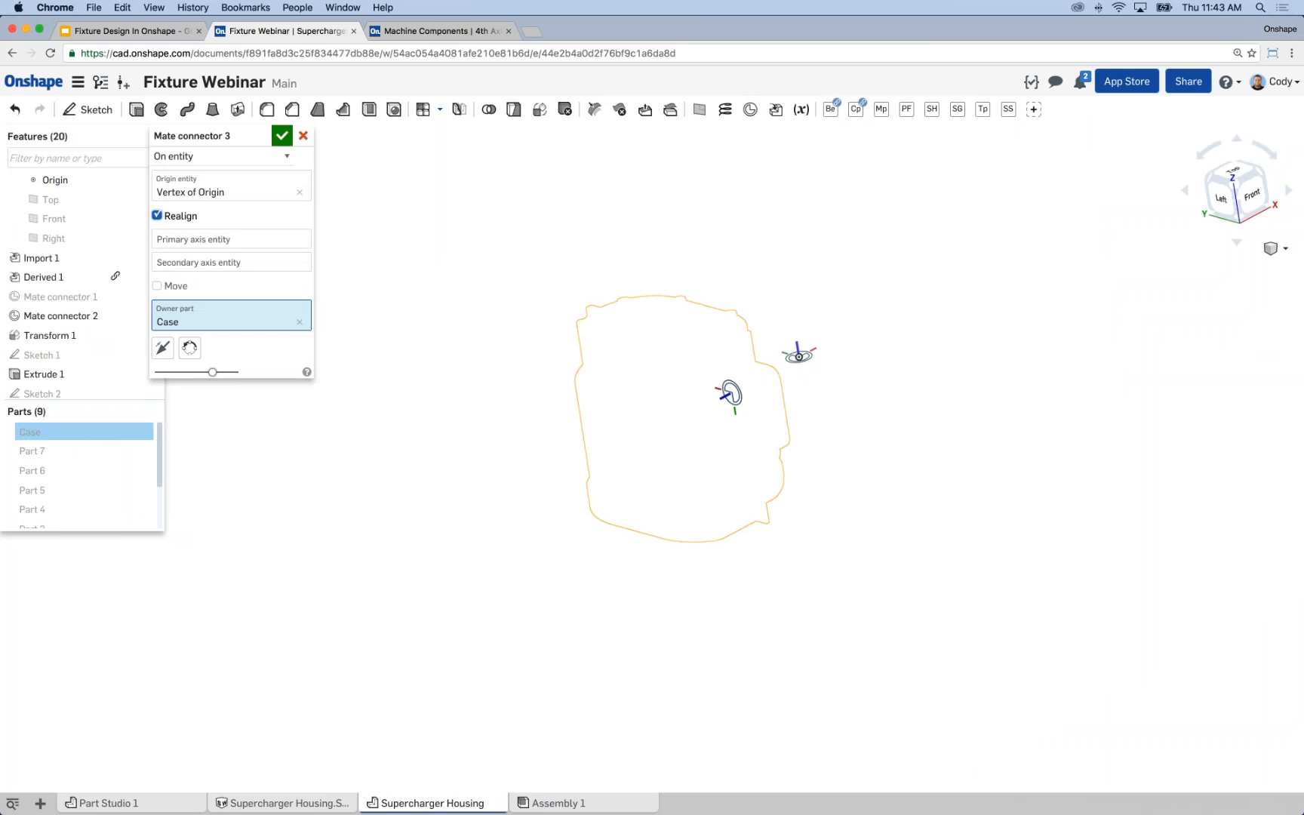
{"action": "left_click", "coordinate": [63, 238]}
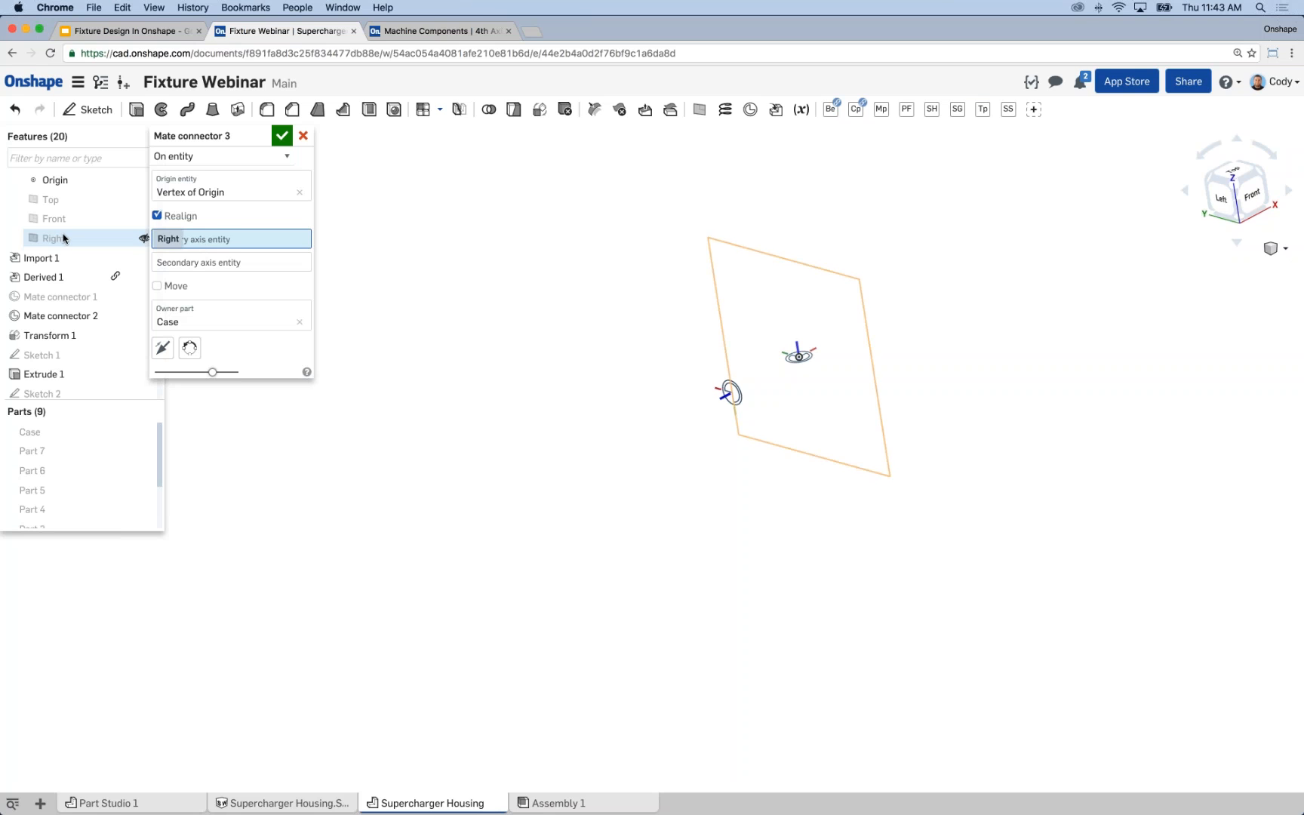
{"action": "left_click", "coordinate": [64, 238]}
{"action": "middle_click_drag", "start_coordinate": [562, 381], "coordinate": [526, 393]}
{"action": "right_click_drag", "start_coordinate": [524, 392], "coordinate": [765, 377]}
{"action": "scroll", "coordinate": [773, 388], "scroll_direction": "up", "scroll_amount": 4}
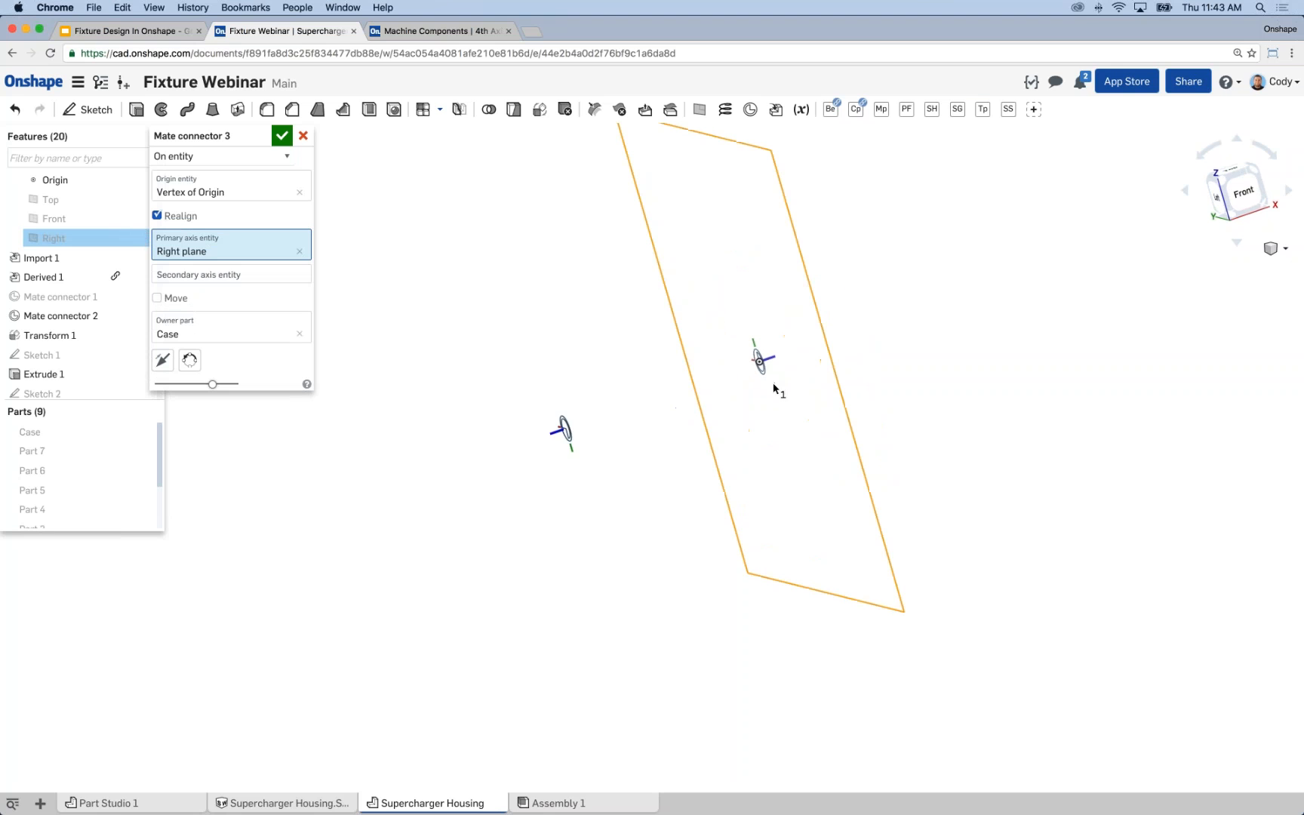
{"action": "scroll", "coordinate": [774, 389], "scroll_direction": "up", "scroll_amount": 1}
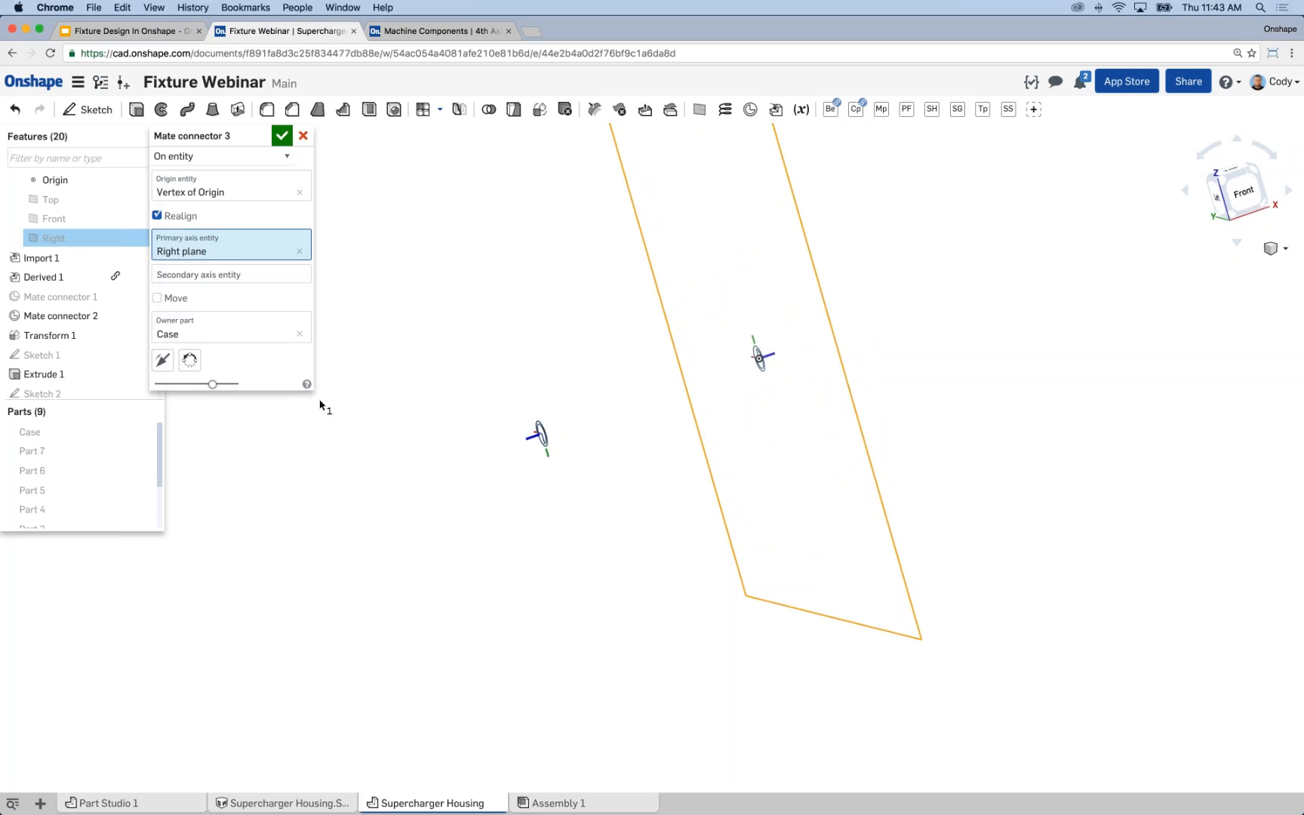
{"action": "left_click", "coordinate": [164, 363]}
{"action": "left_click", "coordinate": [281, 136]}
{"action": "scroll", "coordinate": [484, 323], "scroll_direction": "down", "scroll_amount": 1}
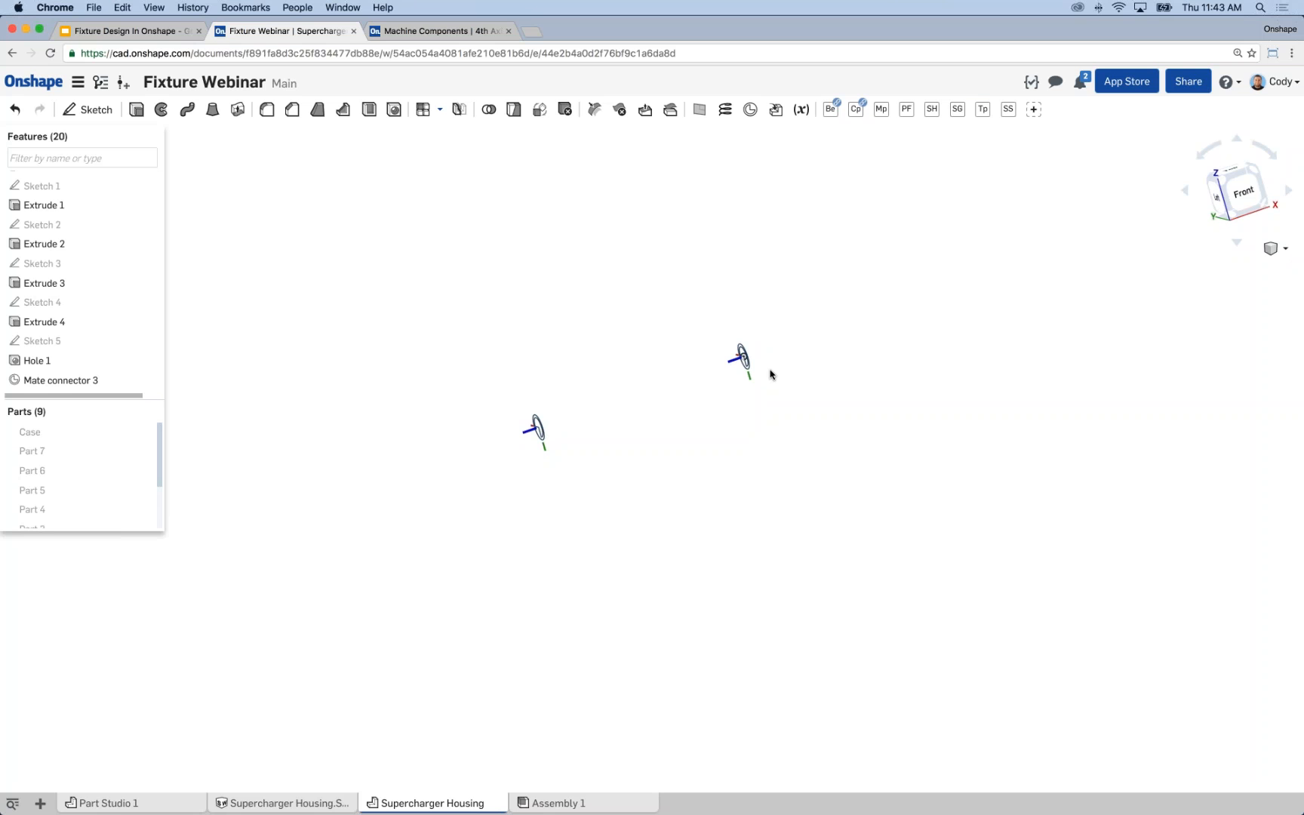
Show all parts with the housing, fixture and both mate connectors in view.
{"action": "right_click", "coordinate": [78, 432]}
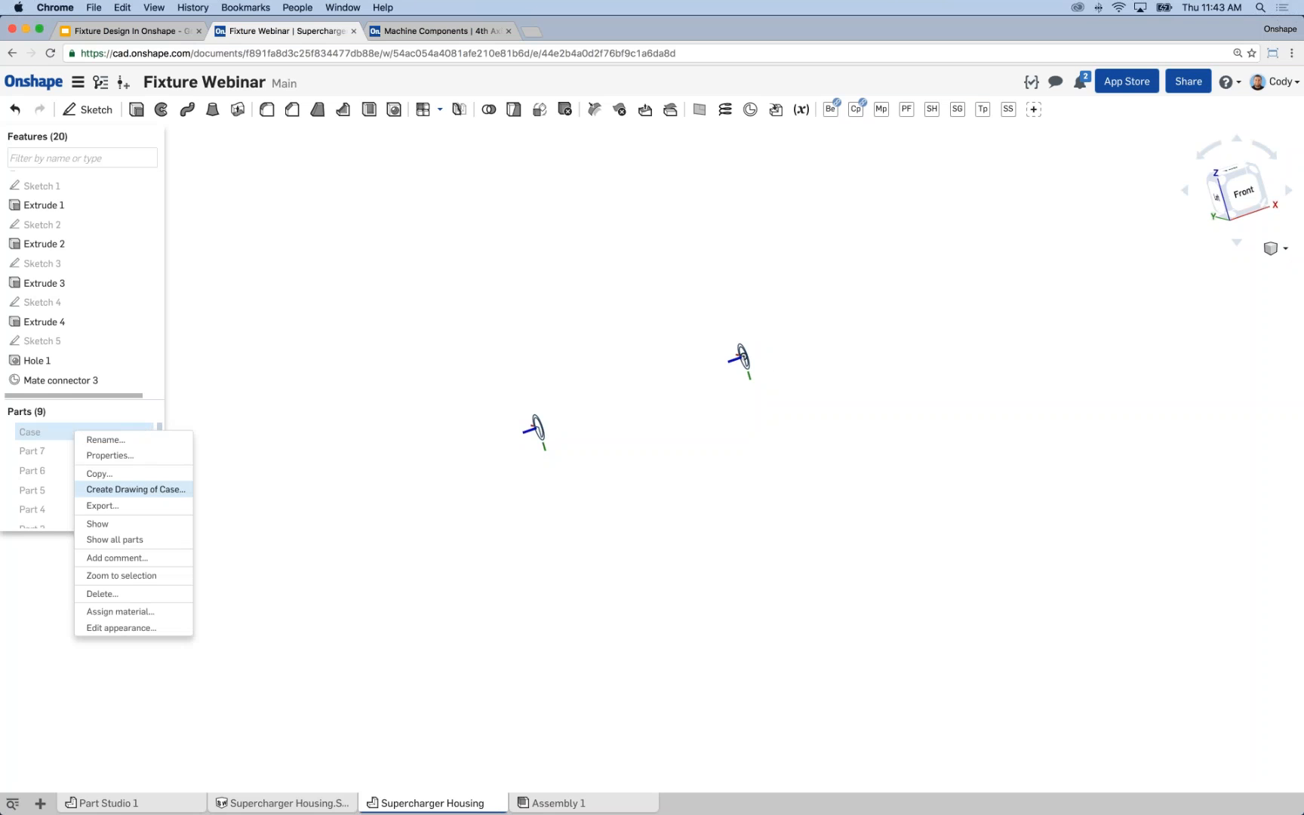
{"action": "left_click", "coordinate": [115, 539]}
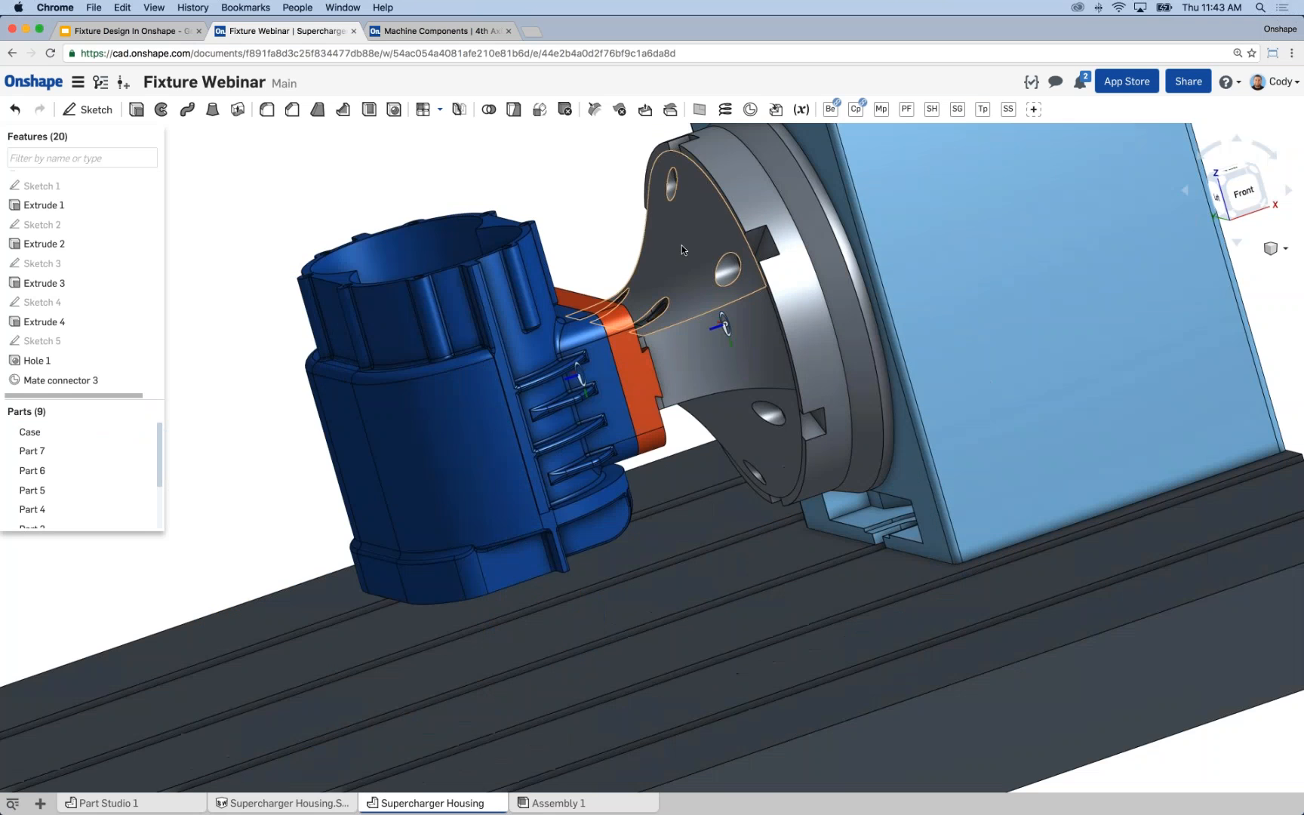
{"action": "scroll", "coordinate": [681, 250], "scroll_direction": "down", "scroll_amount": 4}
{"action": "right_click_drag", "start_coordinate": [559, 208], "coordinate": [596, 298]}
{"action": "scroll", "coordinate": [583, 298], "scroll_direction": "down", "scroll_amount": 1}
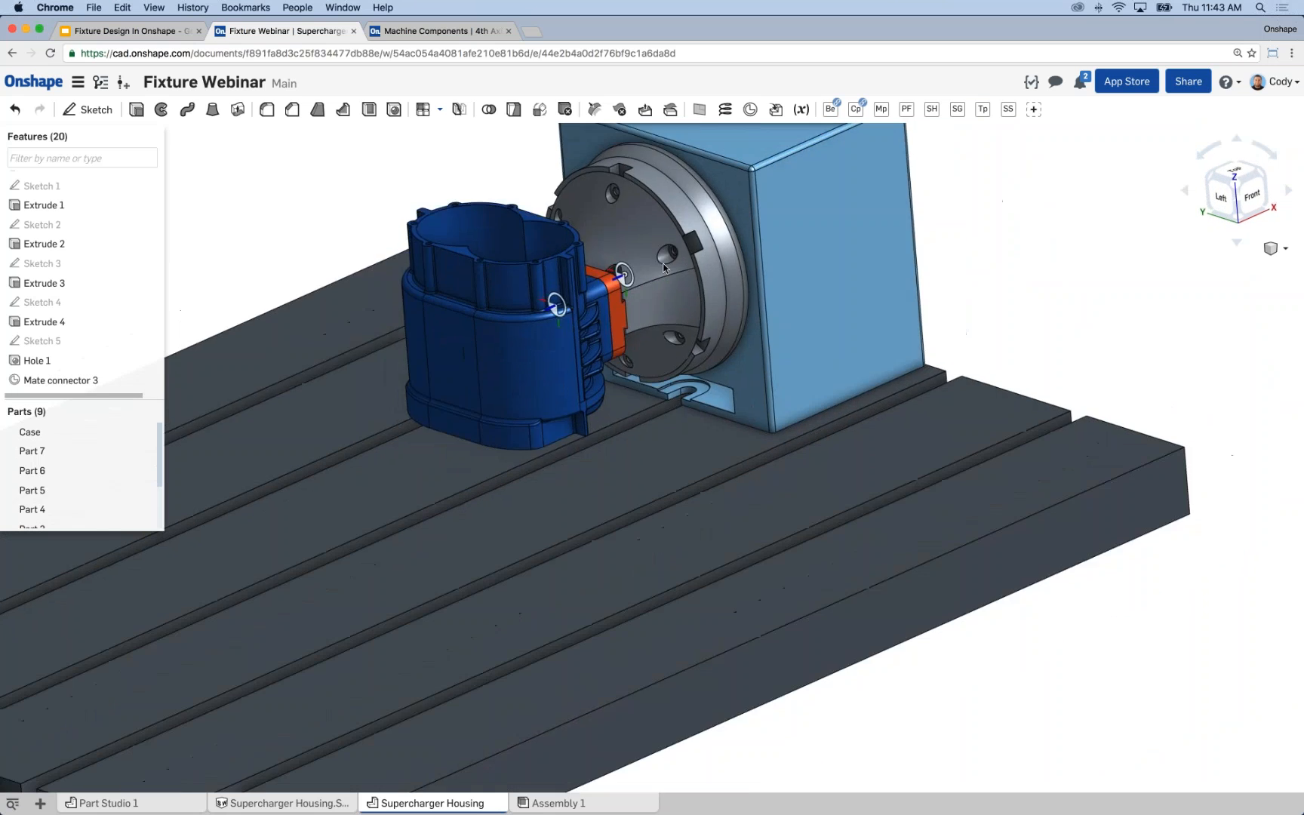
{"action": "middle_click_drag", "start_coordinate": [582, 298], "coordinate": [678, 356]}
Start a Transform and select all parts from Case through Part 9 as the entities.
{"action": "left_click", "coordinate": [539, 110]}
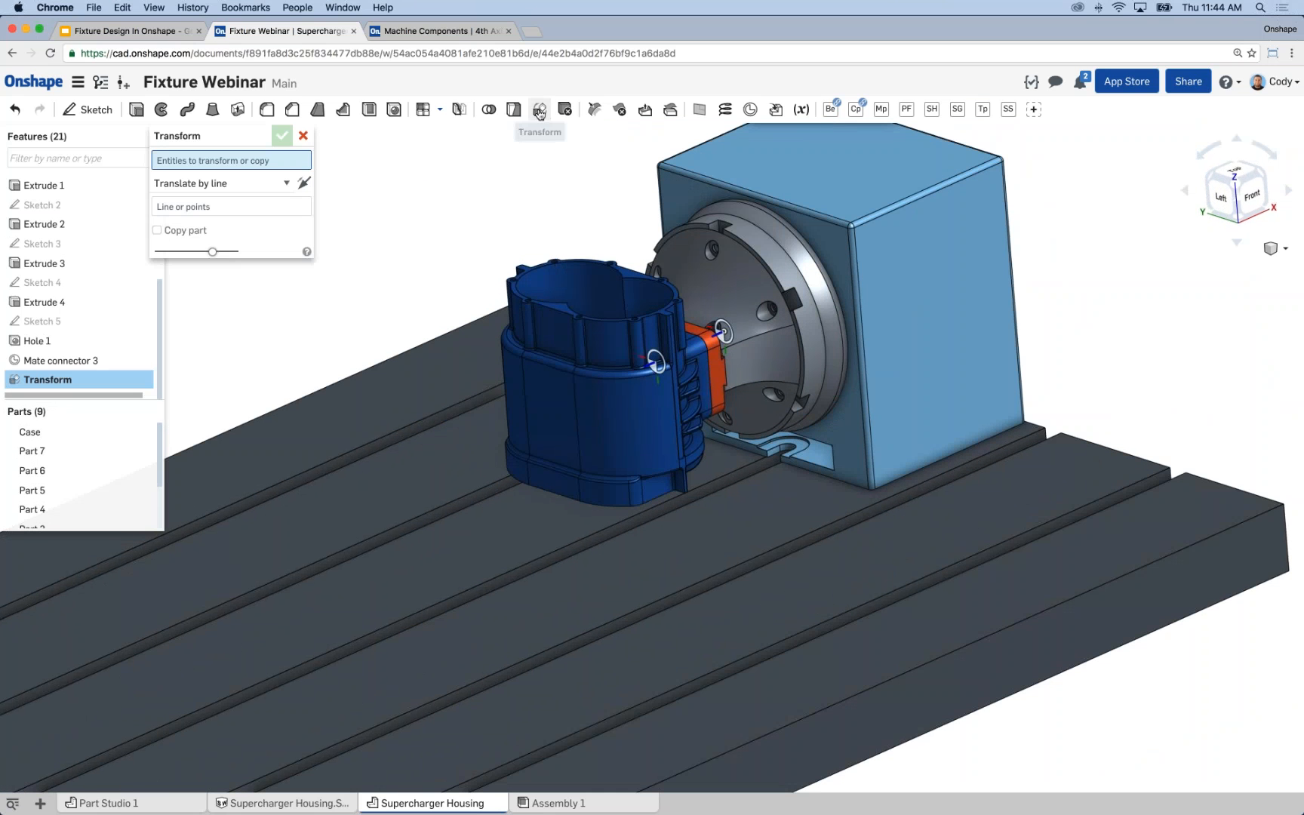
{"action": "scroll", "coordinate": [378, 265], "scroll_direction": "down", "scroll_amount": 1}
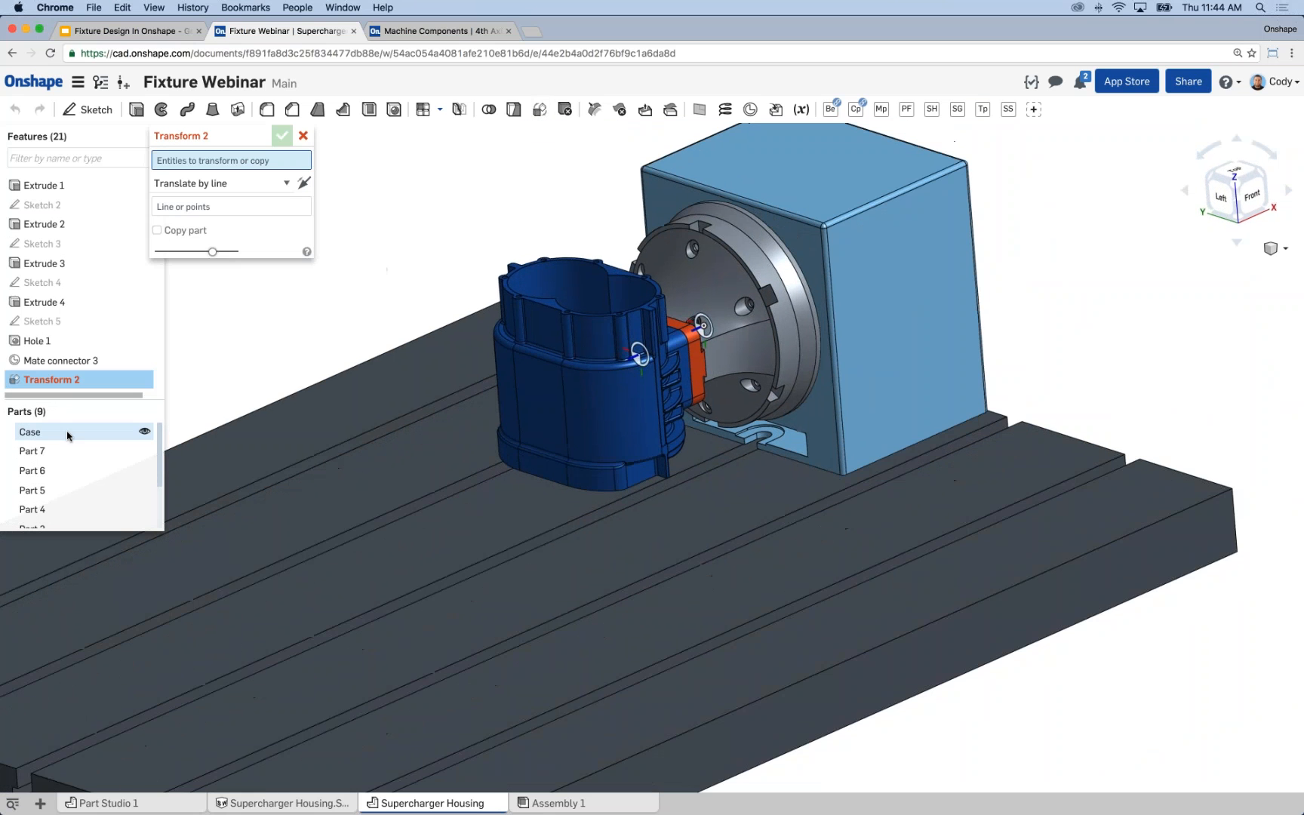
{"action": "left_click", "coordinate": [83, 432]}
{"action": "middle_click_drag", "start_coordinate": [390, 329], "coordinate": [492, 319]}
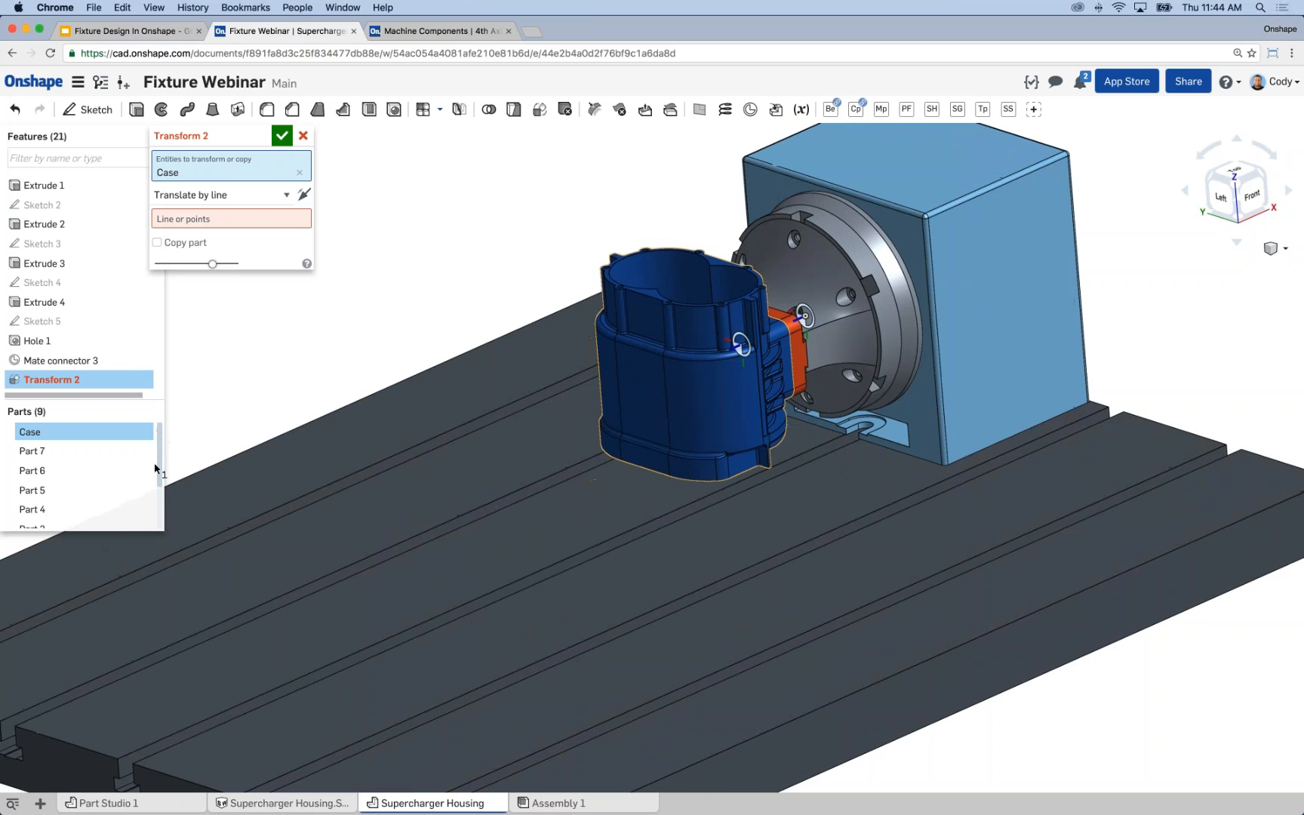
{"action": "scroll", "coordinate": [160, 473], "scroll_direction": "down", "scroll_amount": 3}
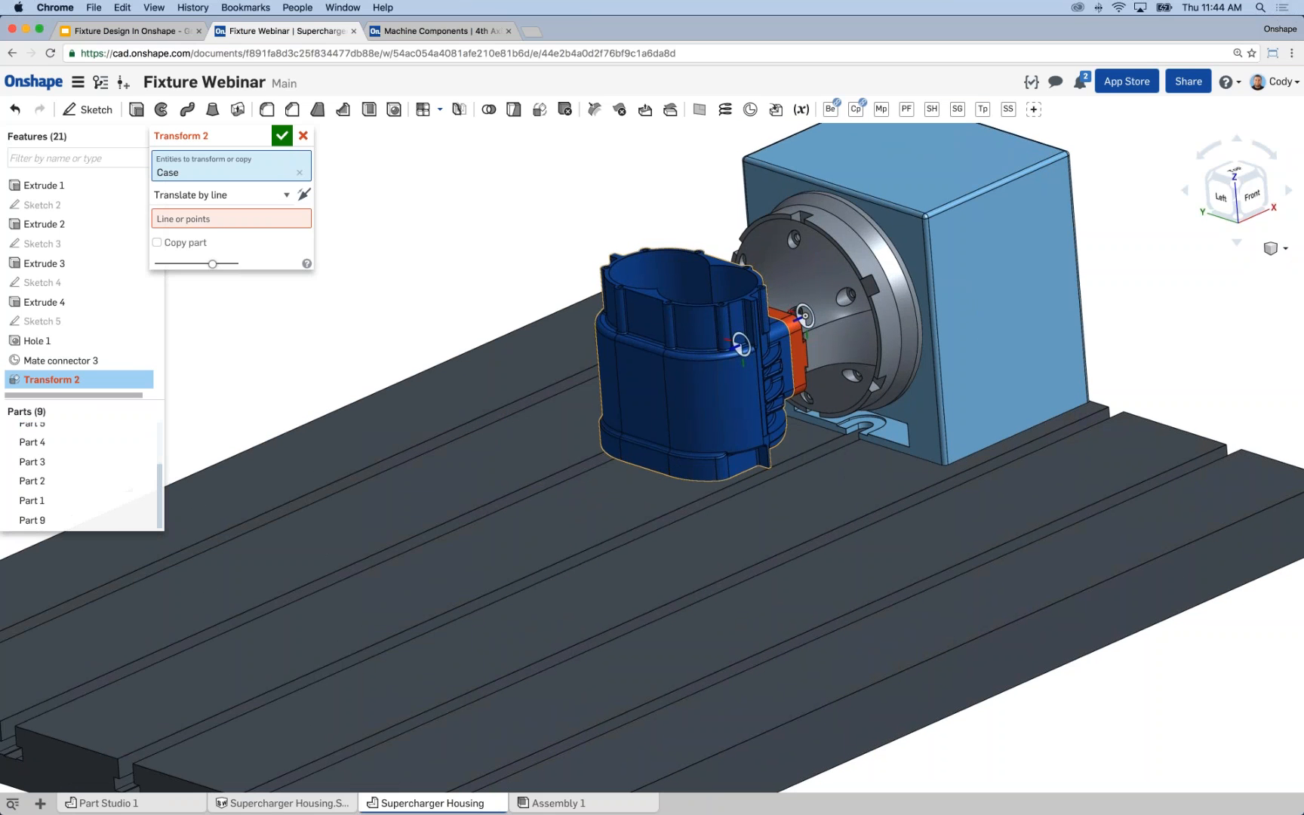
{"action": "left_click", "coordinate": [144, 520], "text": "shift"}
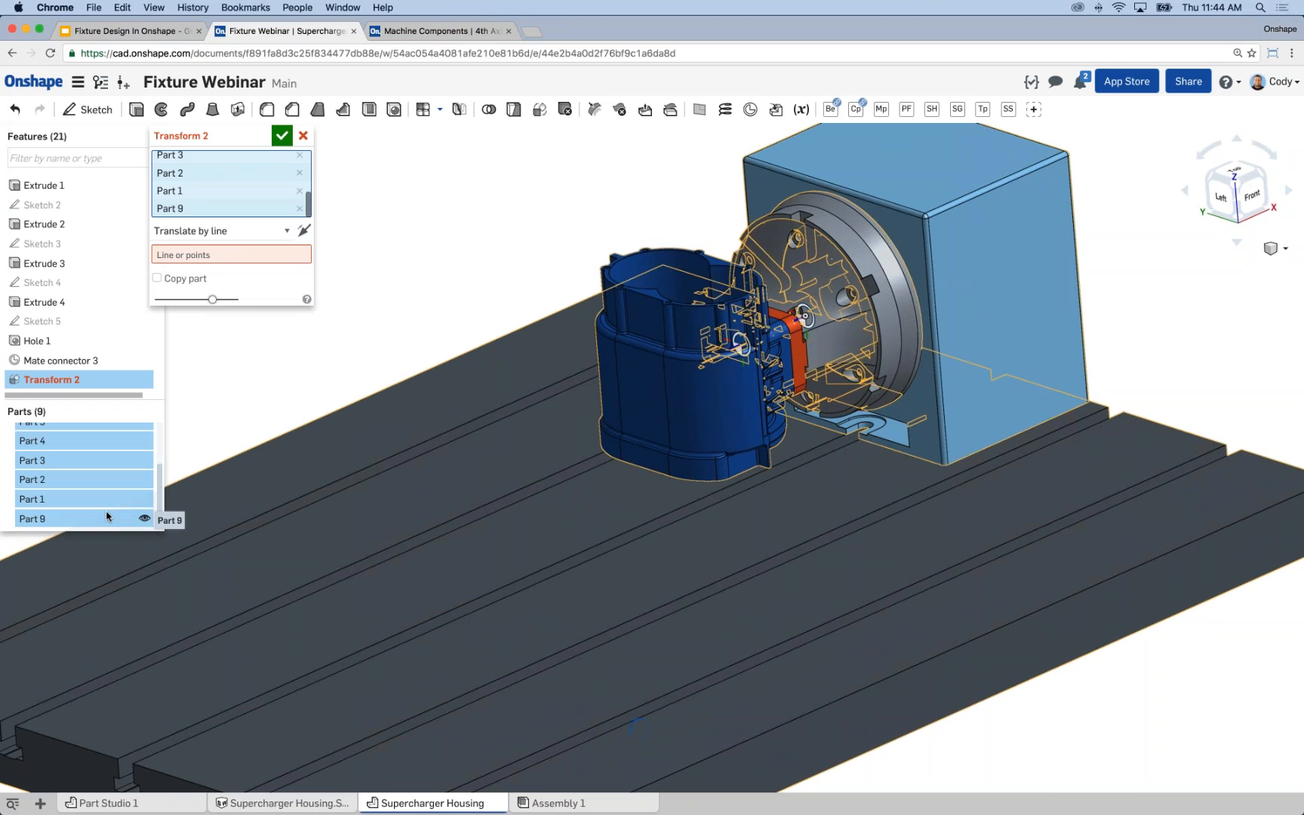
Transform the selected parts by mate connectors, from Mate connector 2 to the connector at the origin, and accept.
{"action": "left_click", "coordinate": [248, 231]}
{"action": "left_click", "coordinate": [234, 271]}
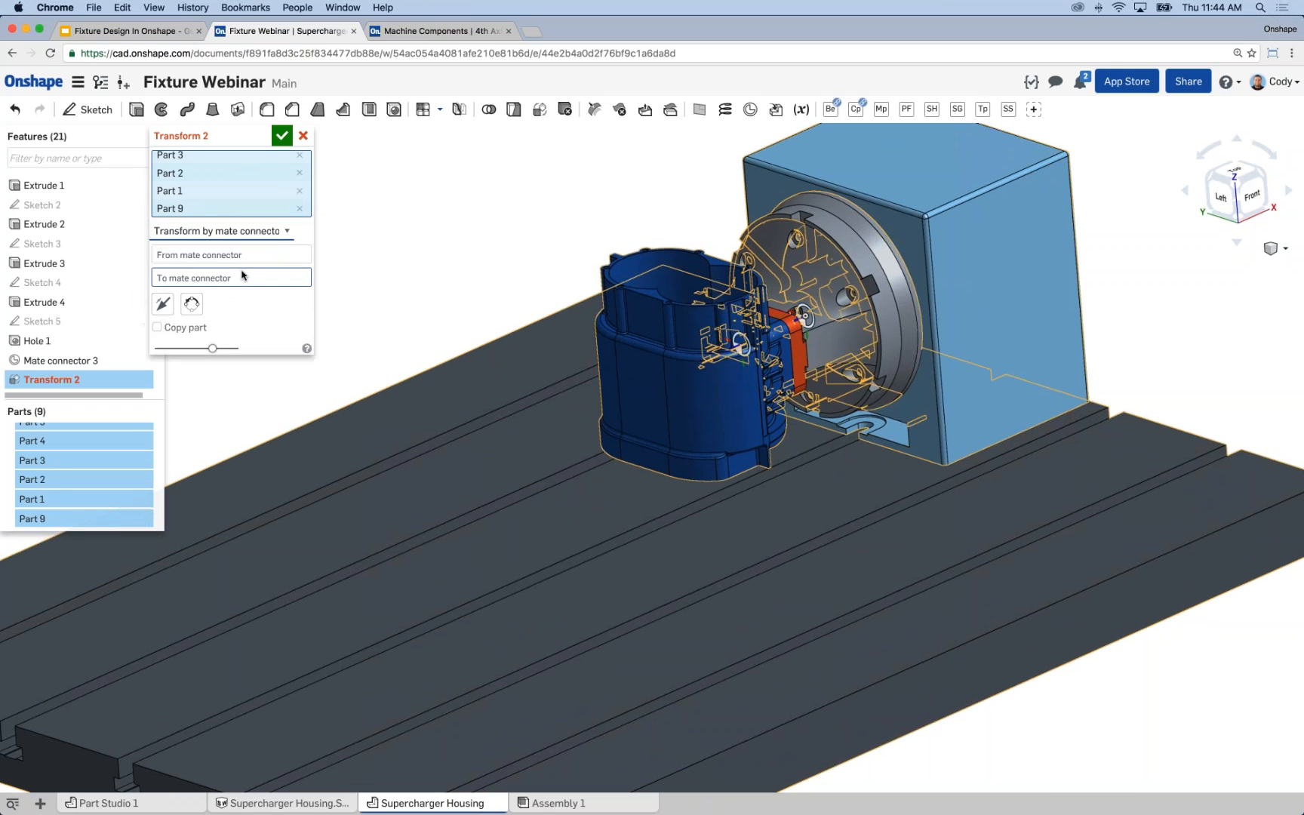
{"action": "right_click_drag", "start_coordinate": [664, 373], "coordinate": [770, 361]}
{"action": "left_click", "coordinate": [770, 359]}
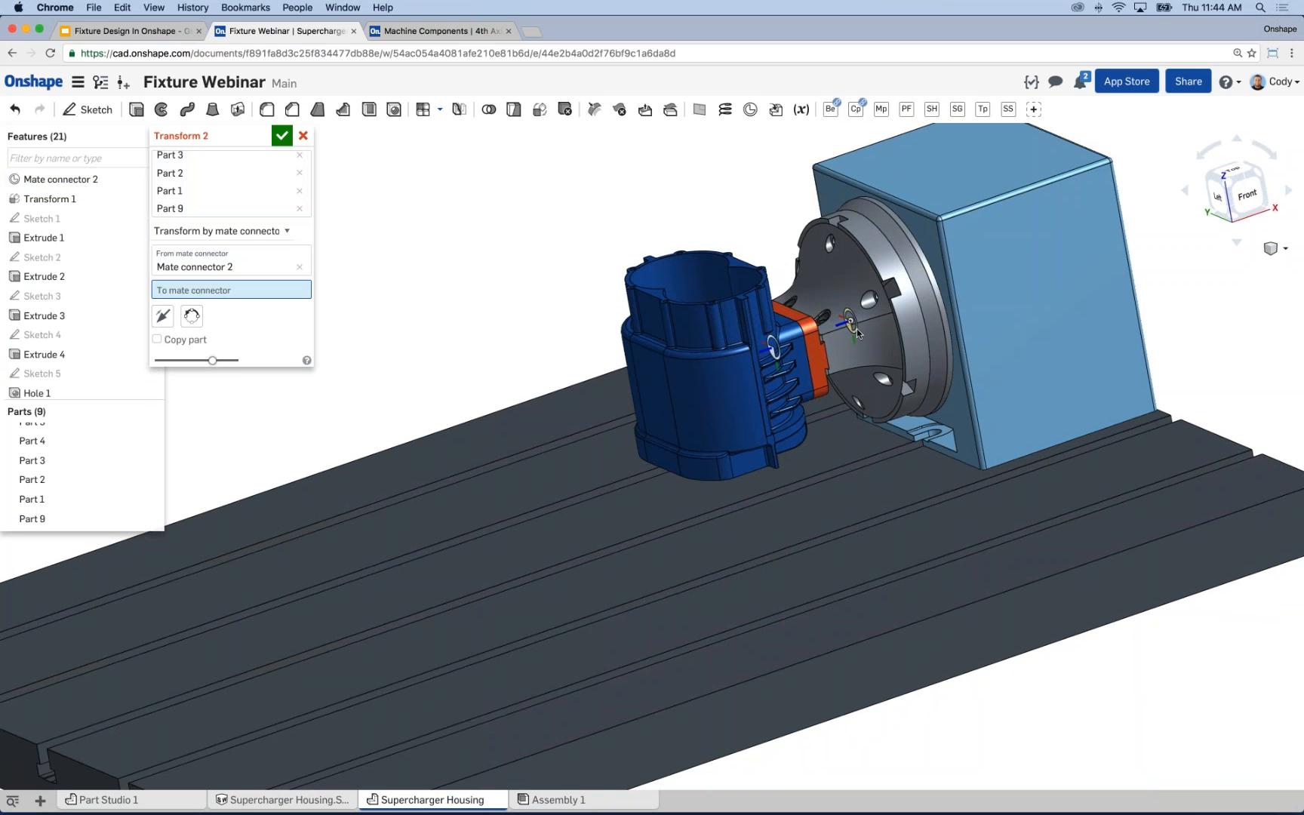
{"action": "left_click", "coordinate": [856, 328]}
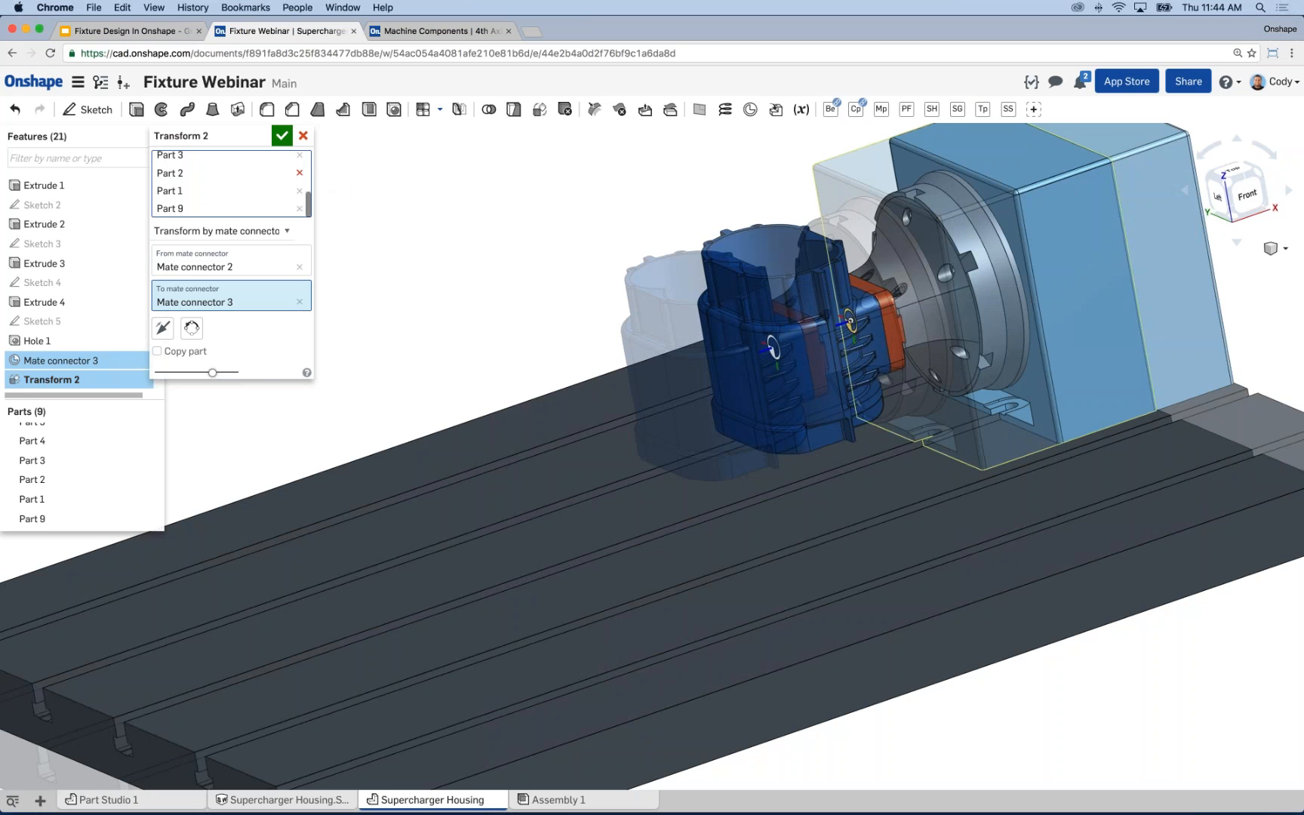
{"action": "left_click", "coordinate": [282, 136]}
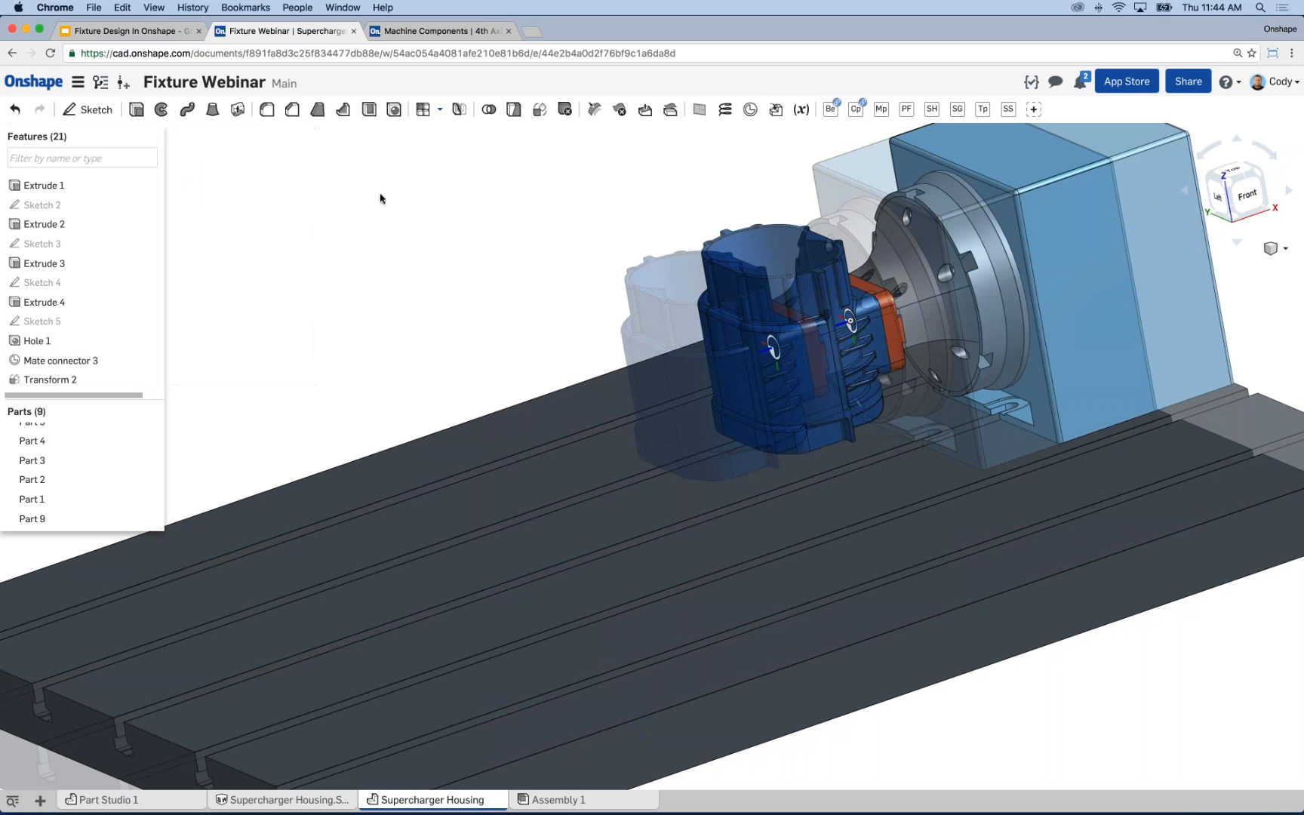
Export the Supercharger Housing part studio as a Parasolid version 29.1 download and dismiss the finished download.
{"action": "scroll", "coordinate": [578, 336], "scroll_direction": "down", "scroll_amount": 3}
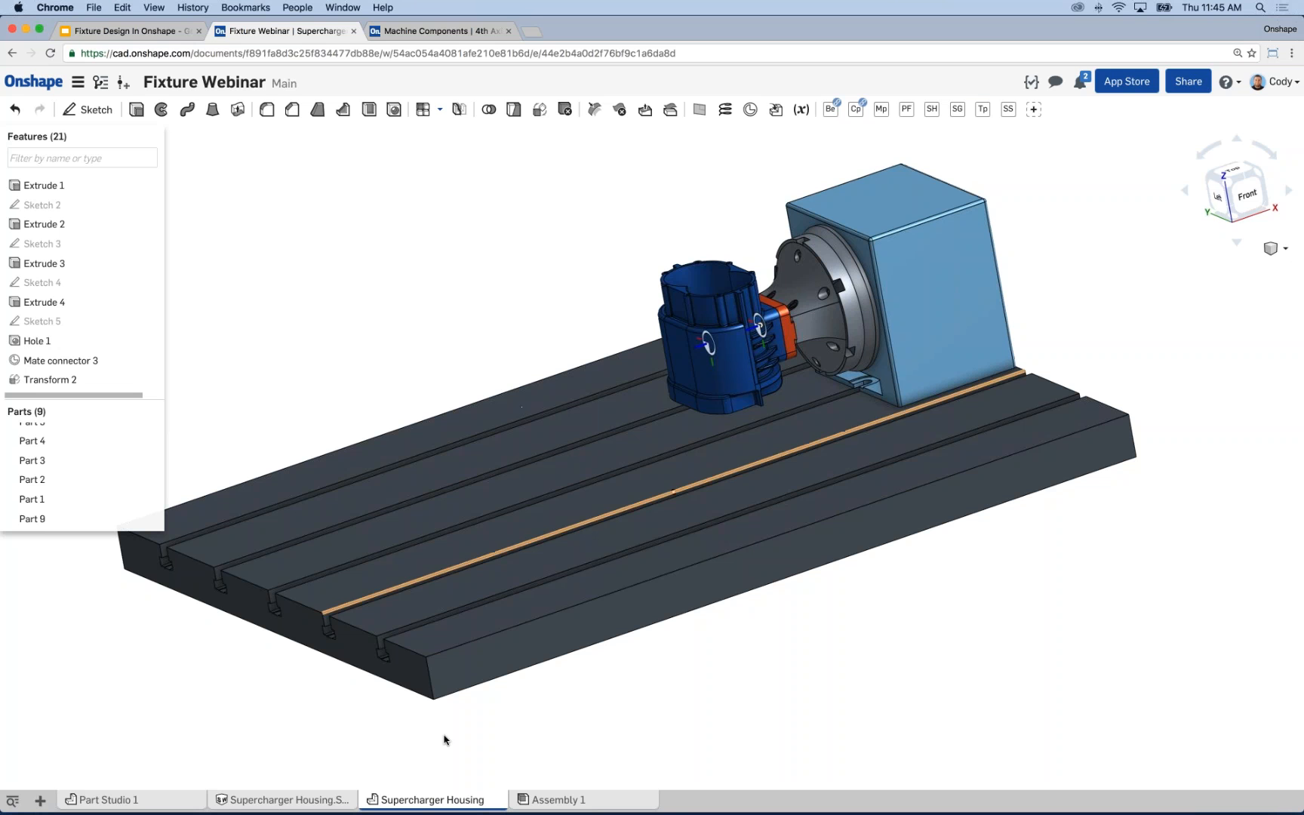
{"action": "right_click", "coordinate": [425, 801]}
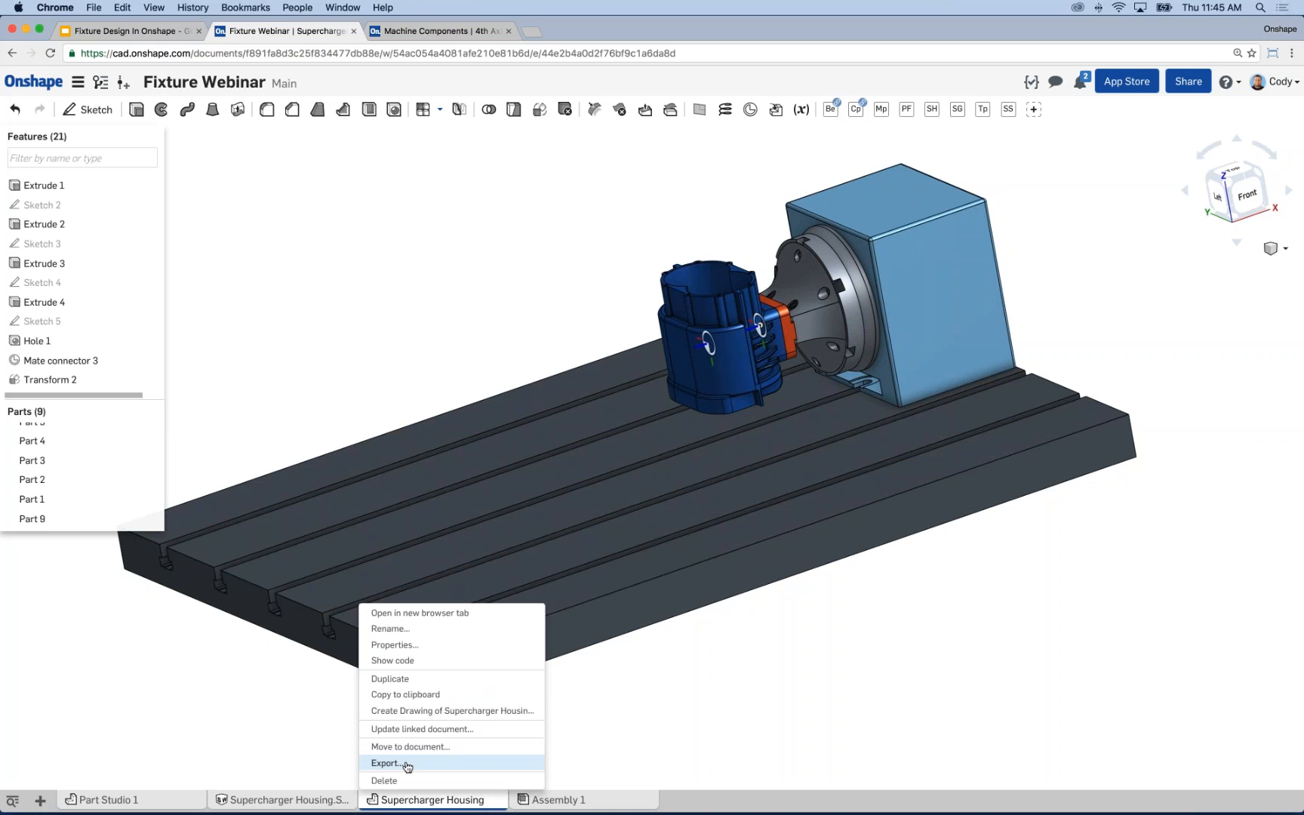
{"action": "left_click", "coordinate": [407, 763]}
{"action": "left_click", "coordinate": [551, 162]}
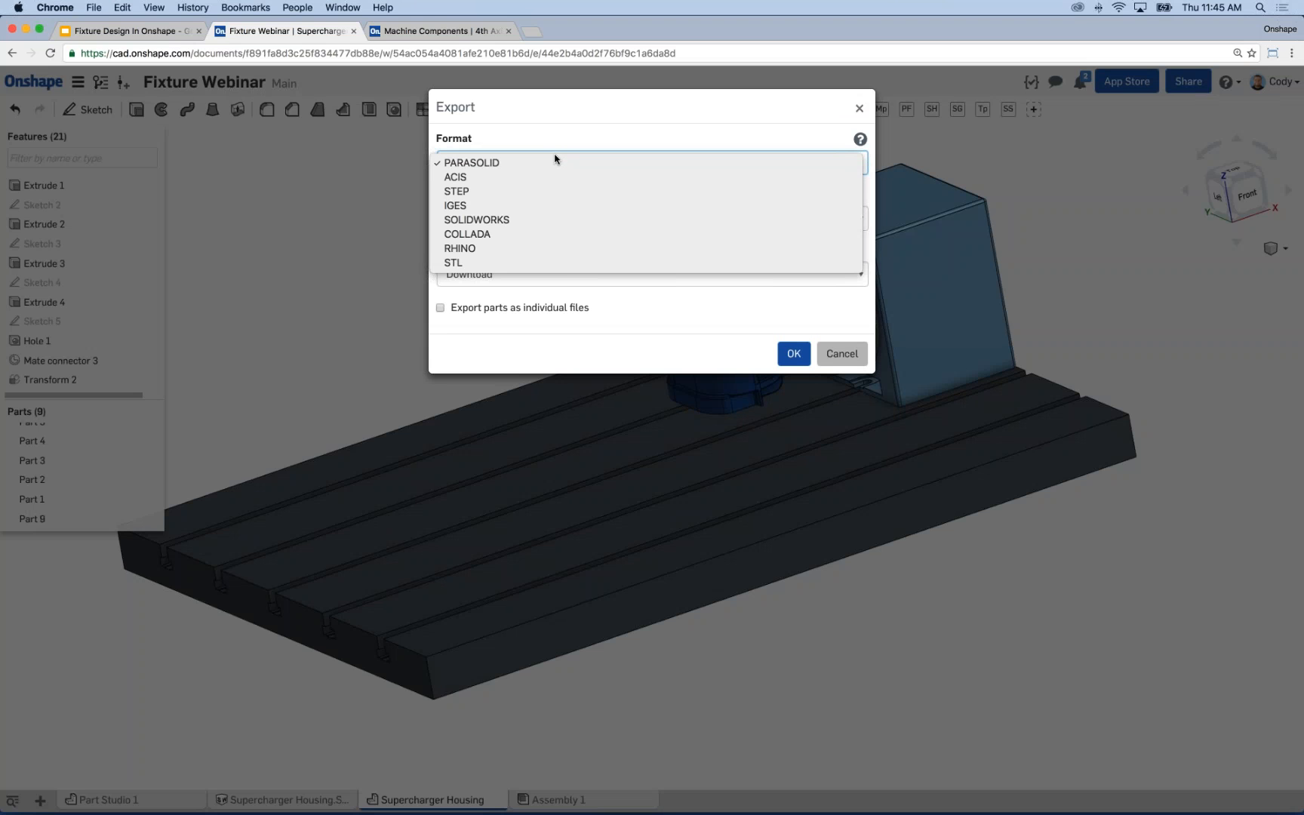
{"action": "left_click", "coordinate": [555, 160]}
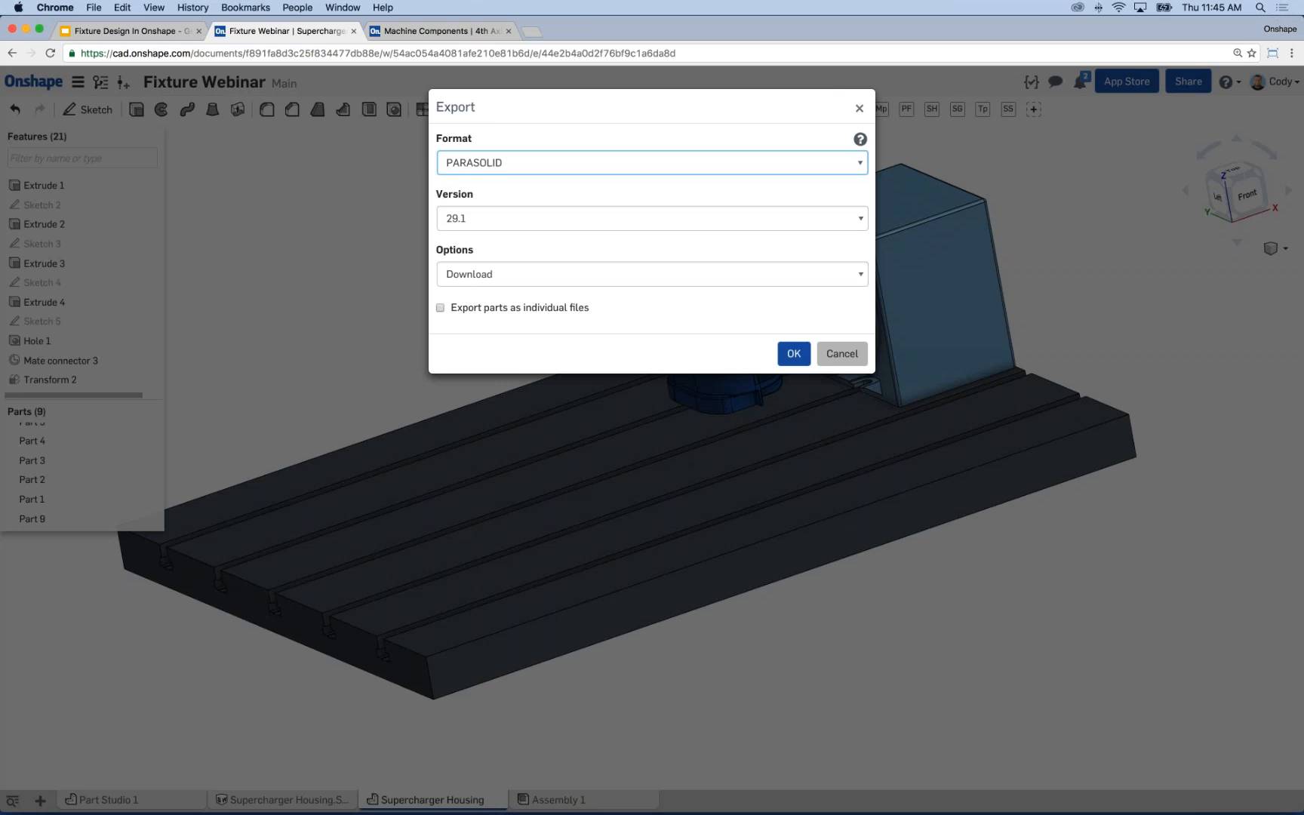
{"action": "left_click", "coordinate": [791, 356]}
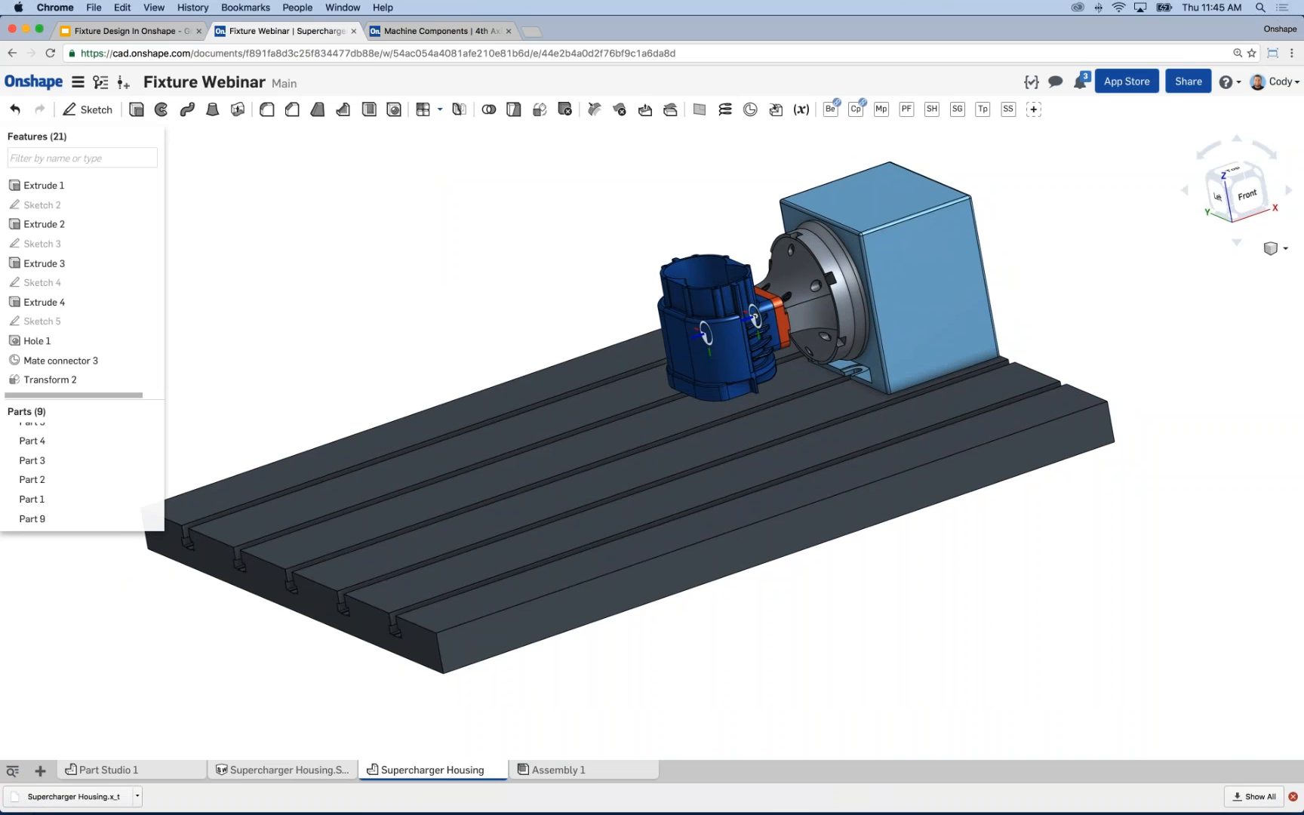
{"action": "left_click", "coordinate": [1292, 796]}
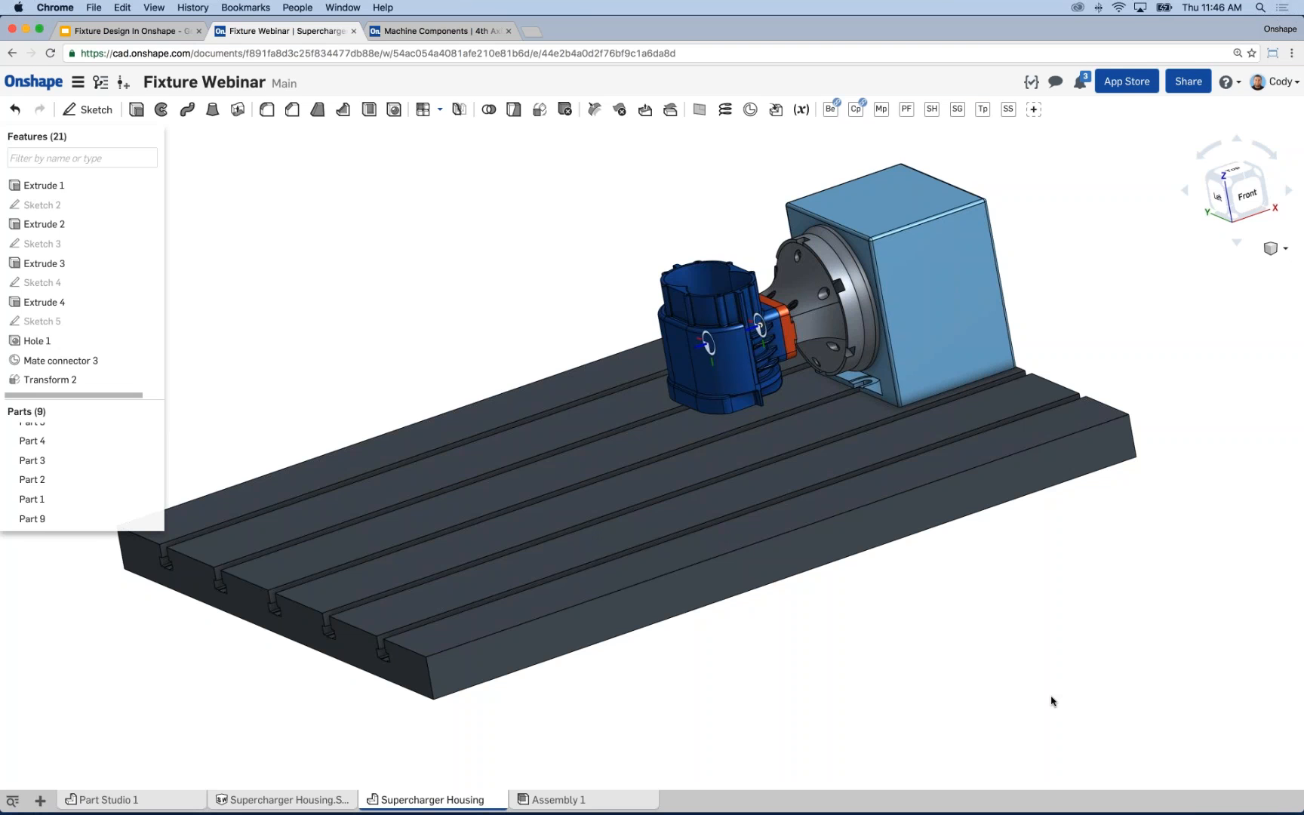
{"action": "right_click_drag", "start_coordinate": [1051, 701], "coordinate": [393, 251]}
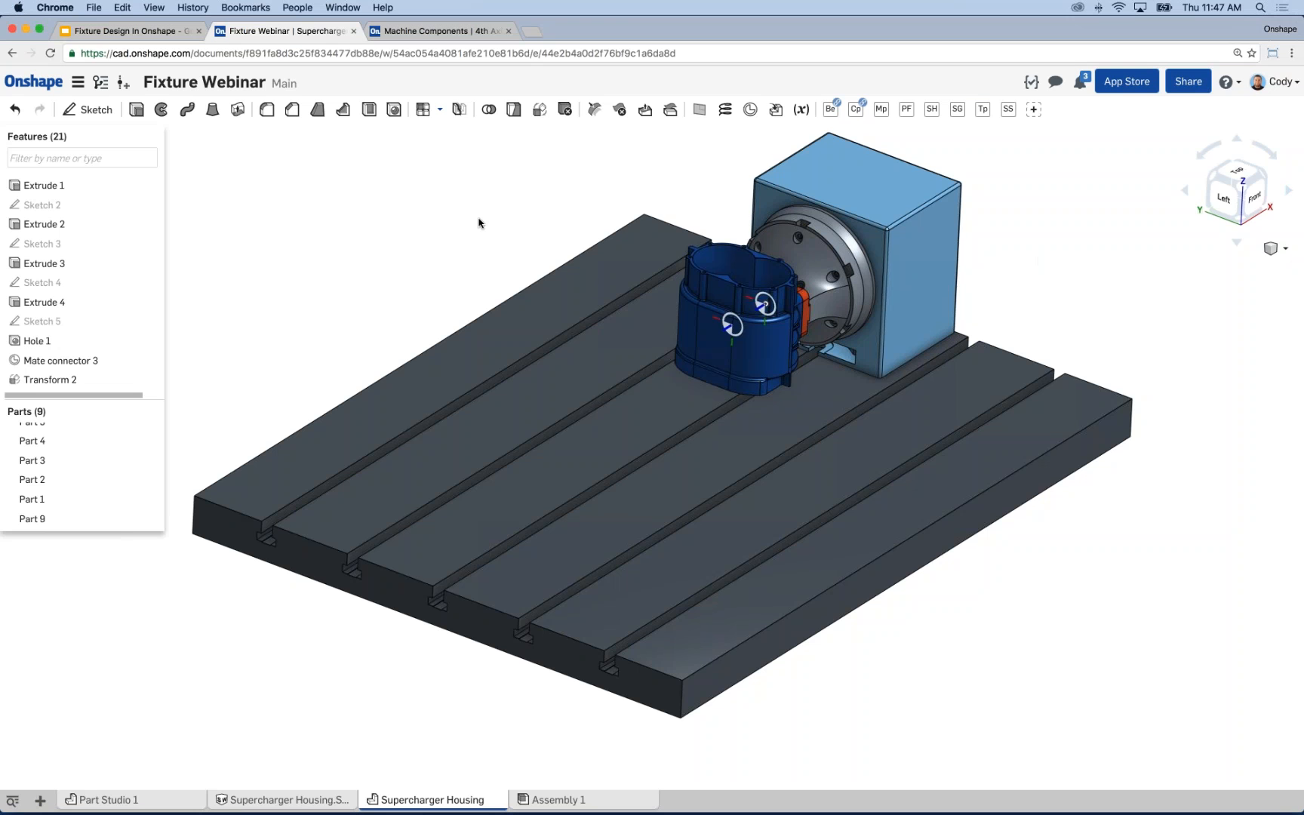
{"action": "scroll", "coordinate": [457, 222], "scroll_direction": "down", "scroll_amount": 2}
{"action": "scroll", "coordinate": [479, 249], "scroll_direction": "down", "scroll_amount": 1}
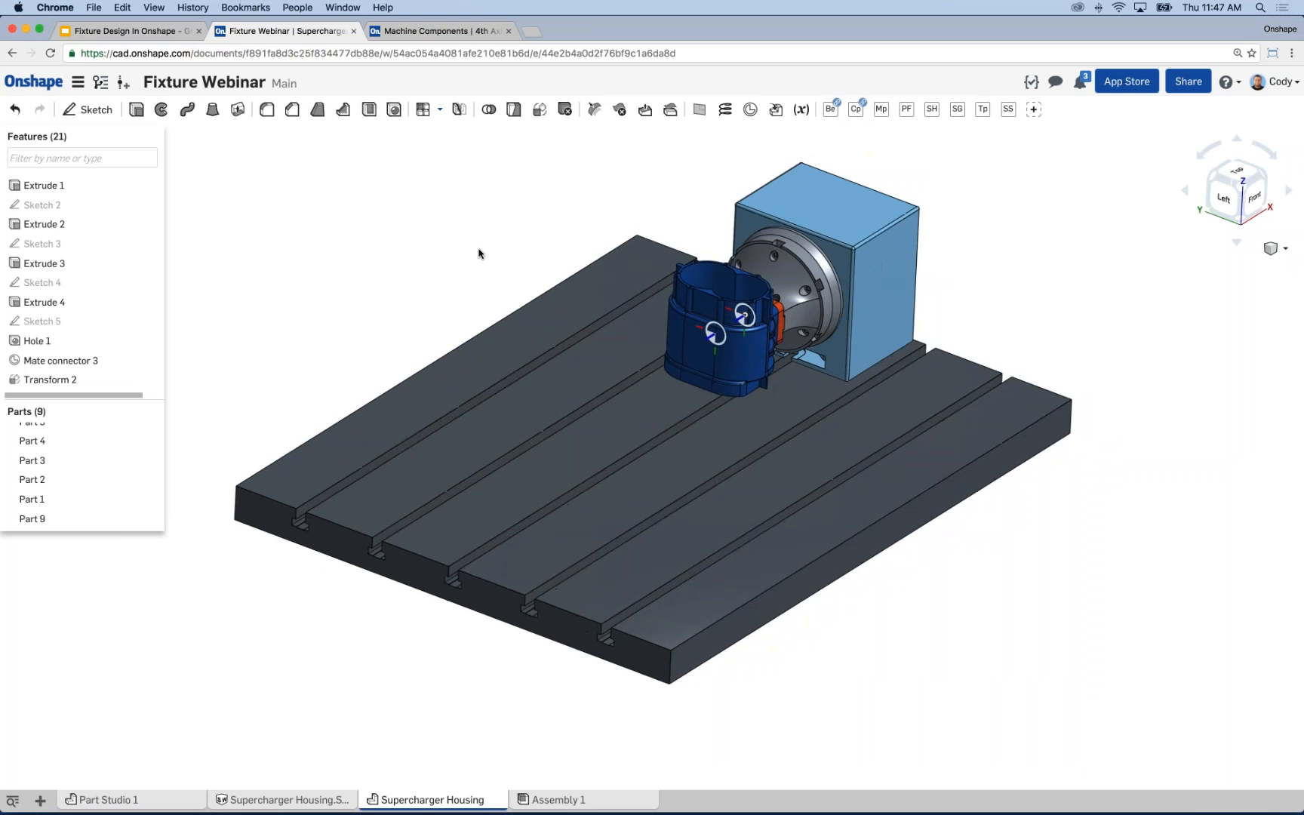